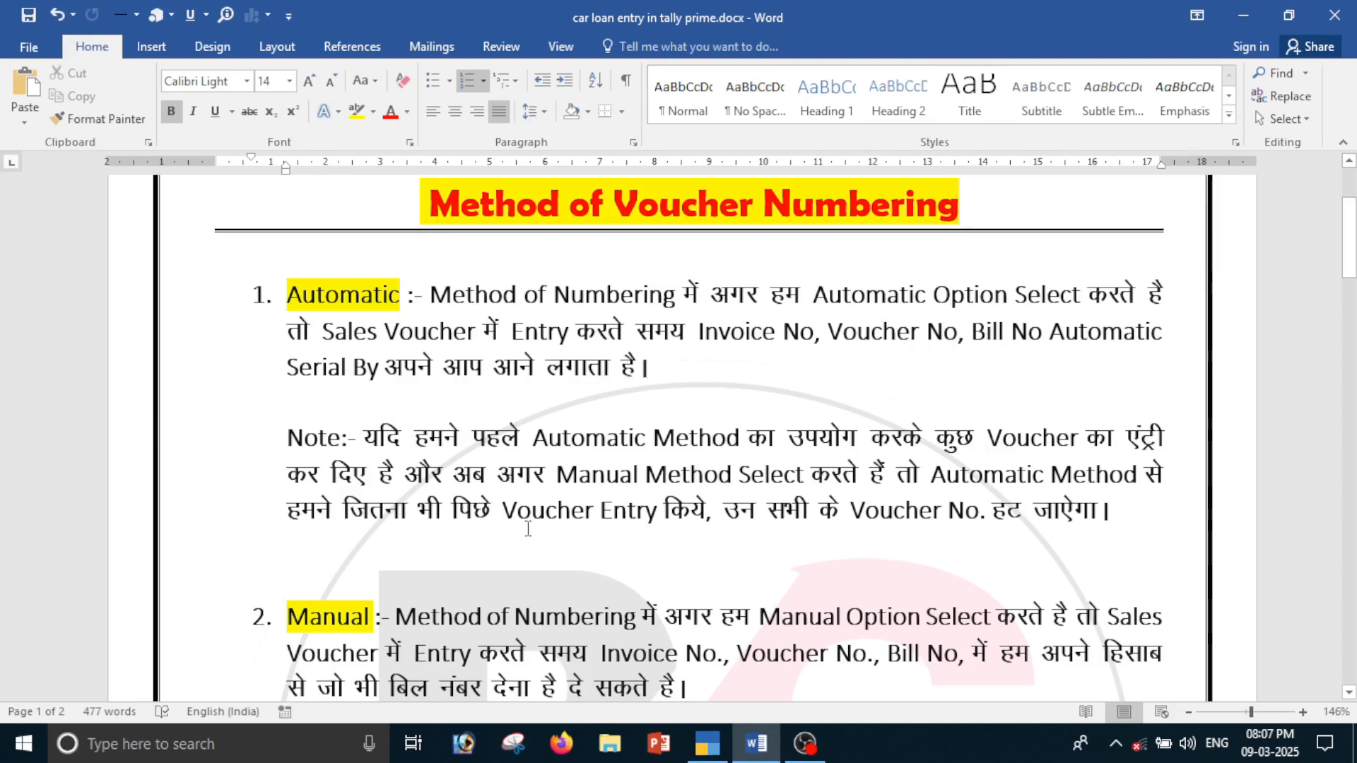
Look through the Word notes on the Automatic, Manual and Automatic Manual Override voucher numbering methods
scroll(528, 530, down, 4)
scroll(326, 476, down, 5)
scroll(339, 481, down, 1)
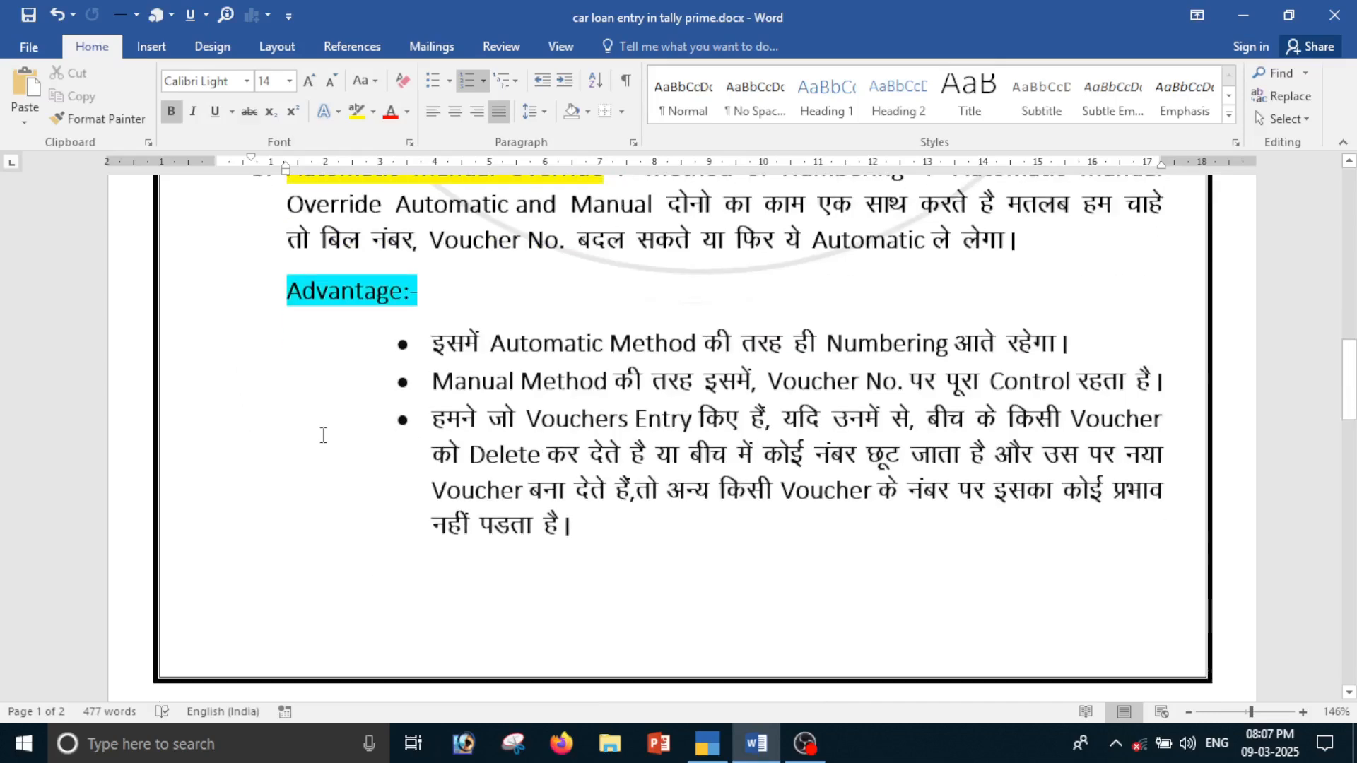
scroll(325, 434, up, 4)
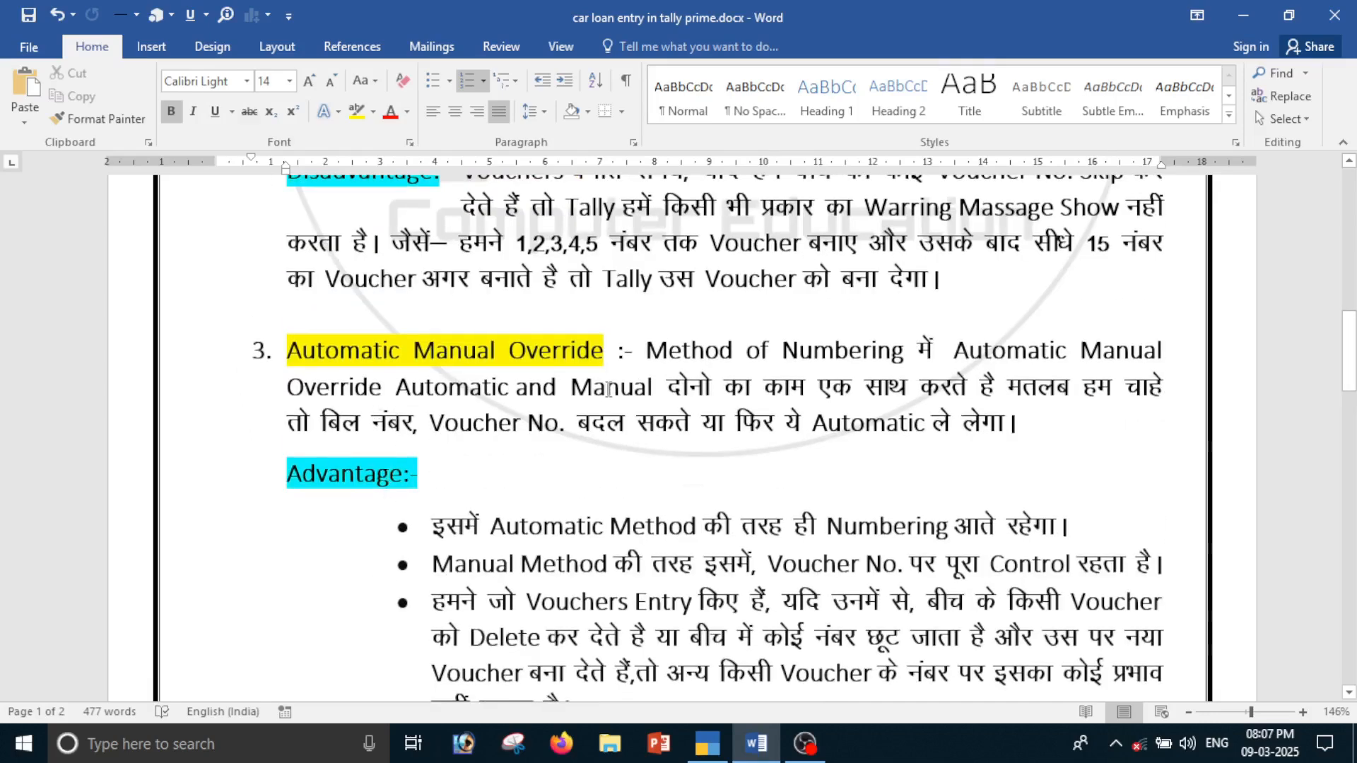
scroll(633, 543, up, 8)
scroll(633, 544, up, 3)
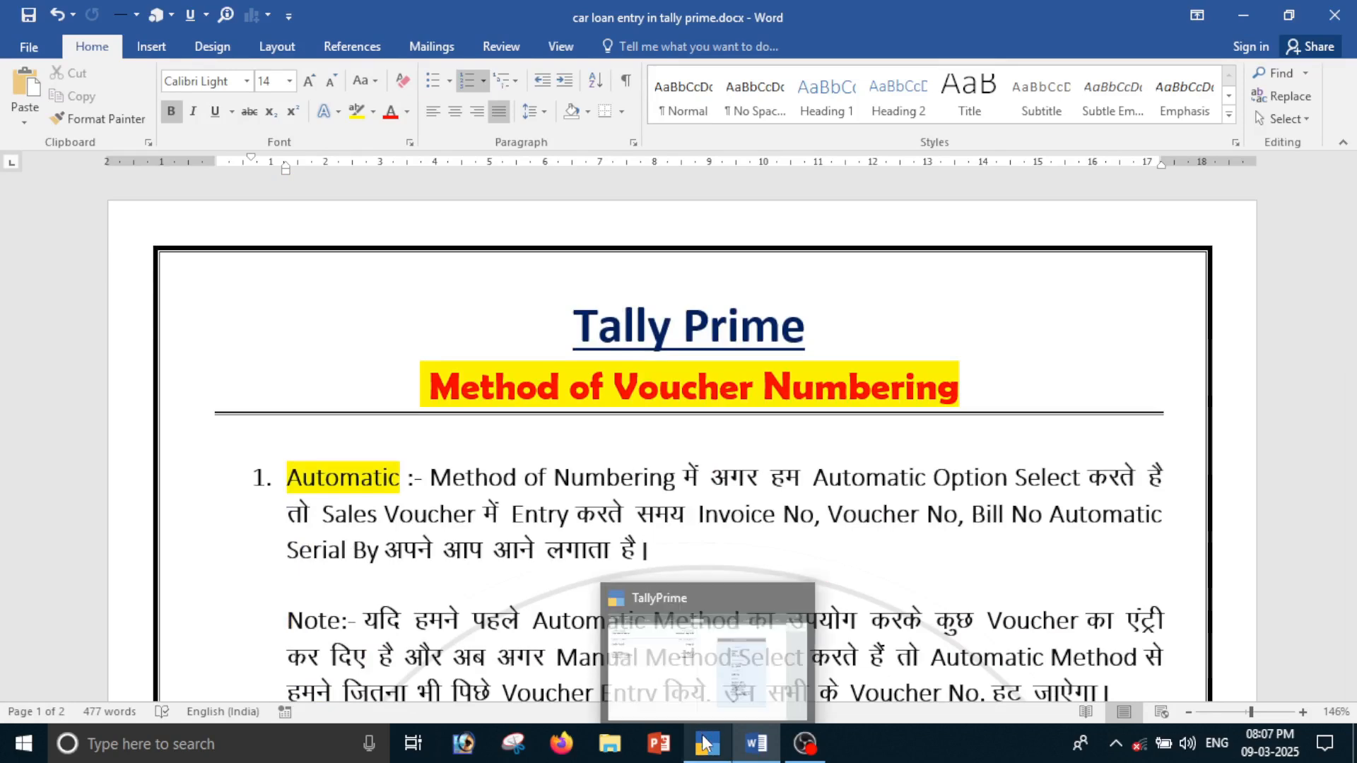
Switch to TallyPrime and open voucher creation from the Gateway of Tally
click(700, 654)
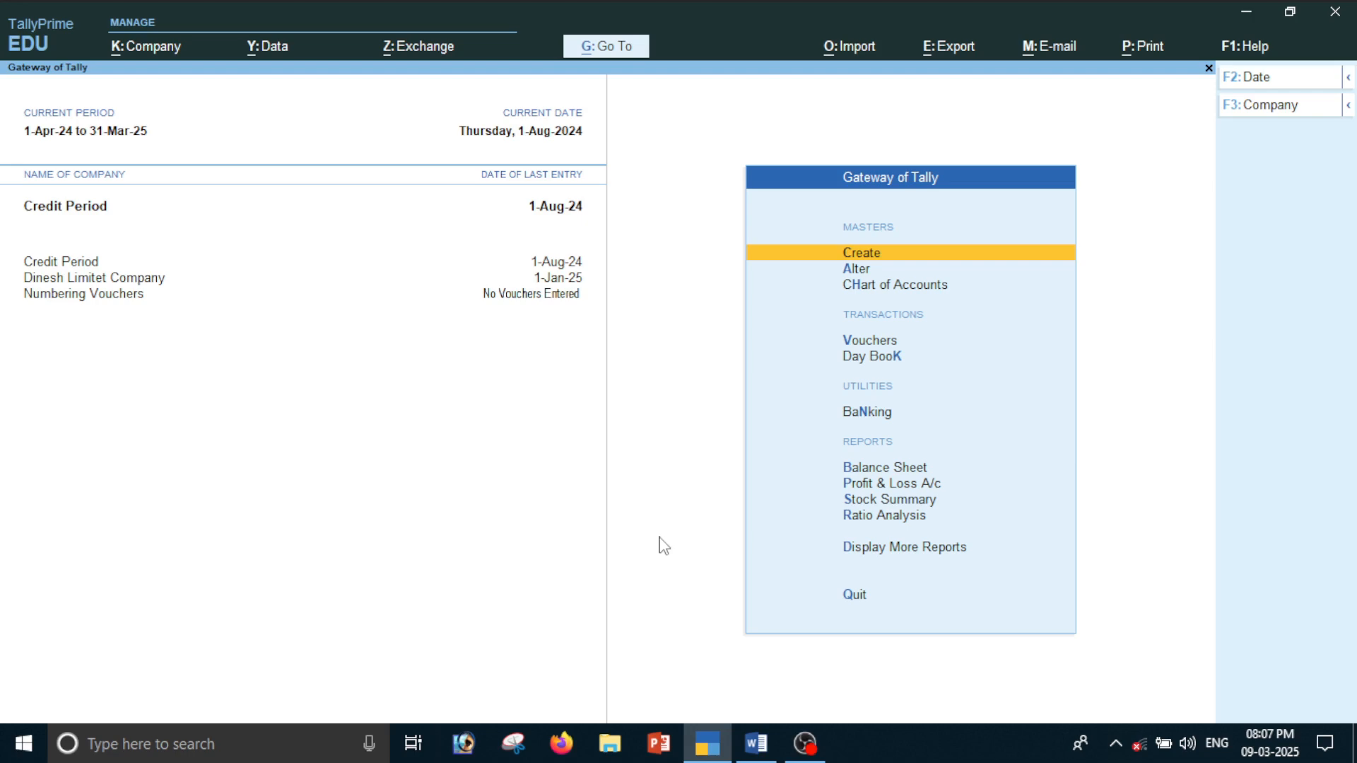
key(Down)
key(Down)
key(Down)
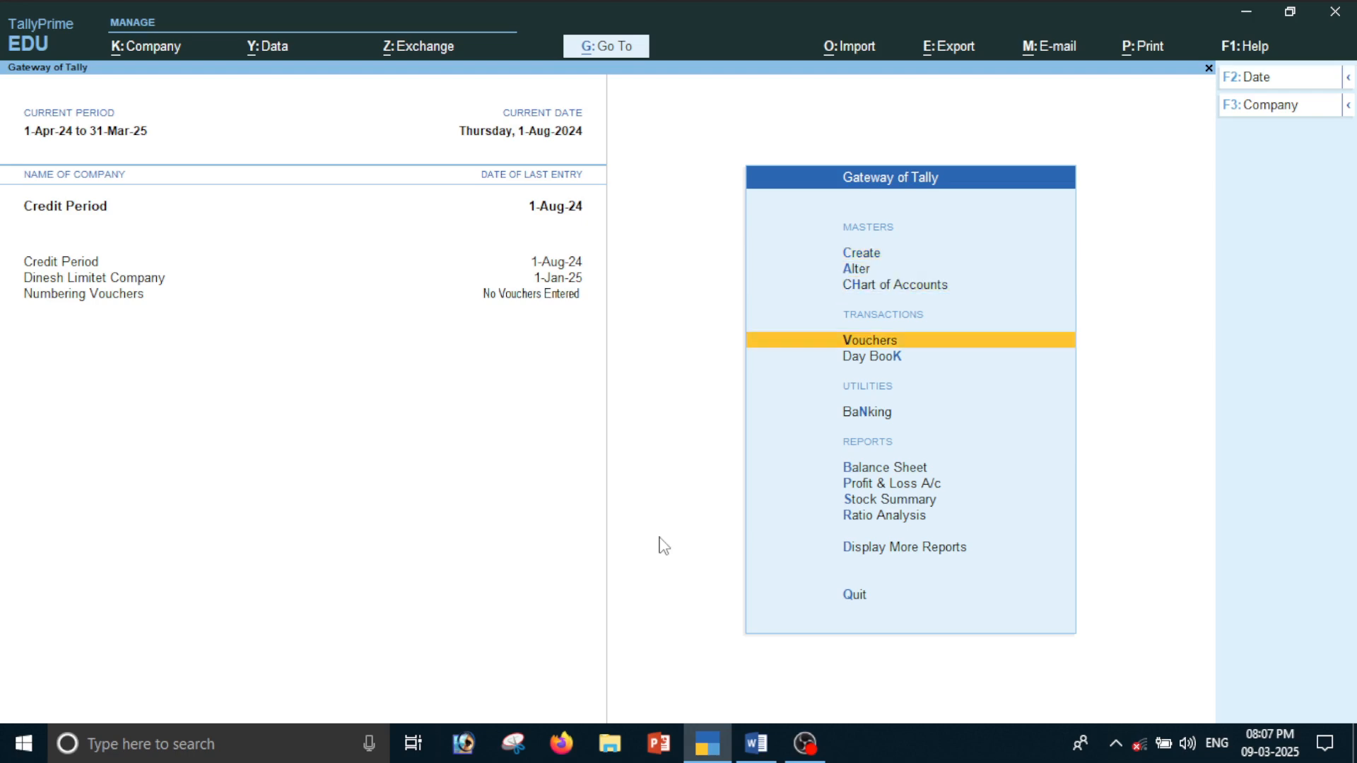
key(Return)
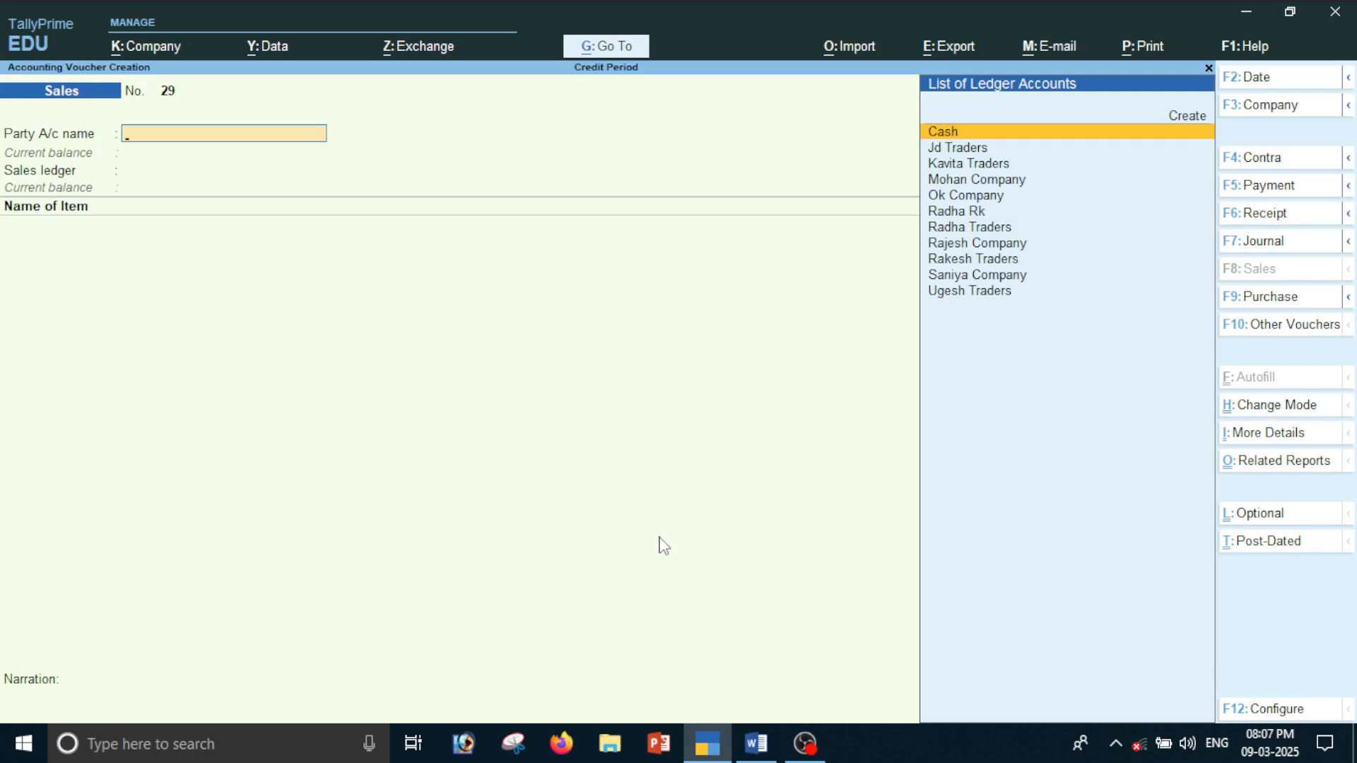
Open the Sales voucher type for alteration through the Alter Master option
key(alt+g)
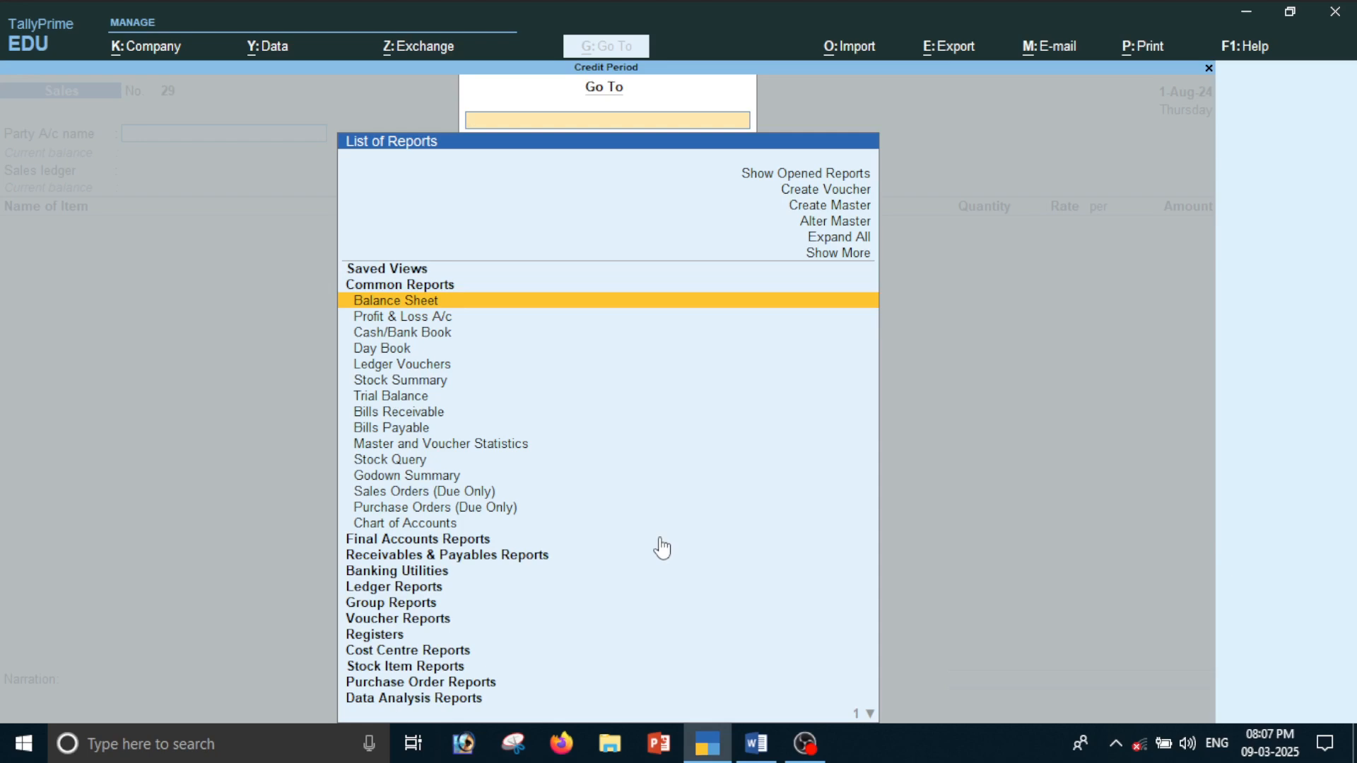
key(Up)
key(Up)
key(Up)
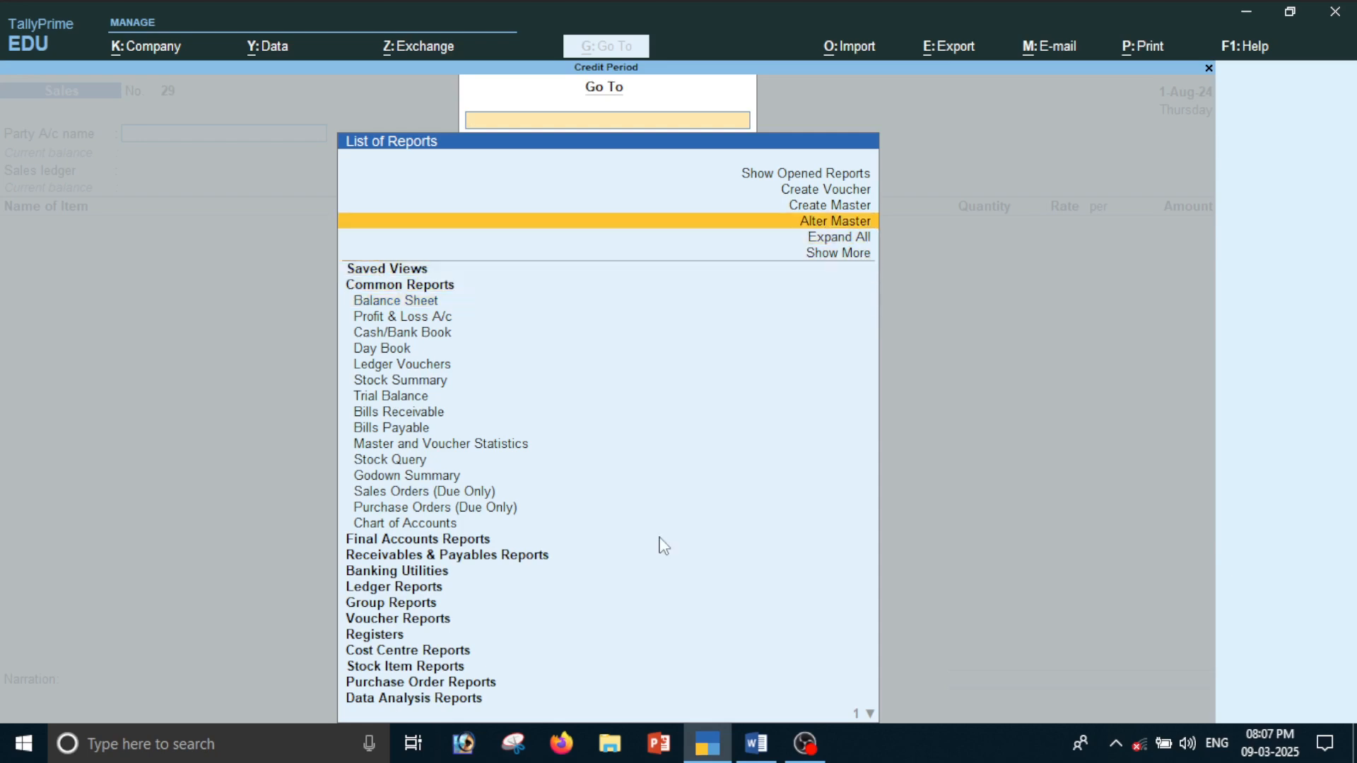
key(Return)
key(Down)
key(Down)
key(Down)
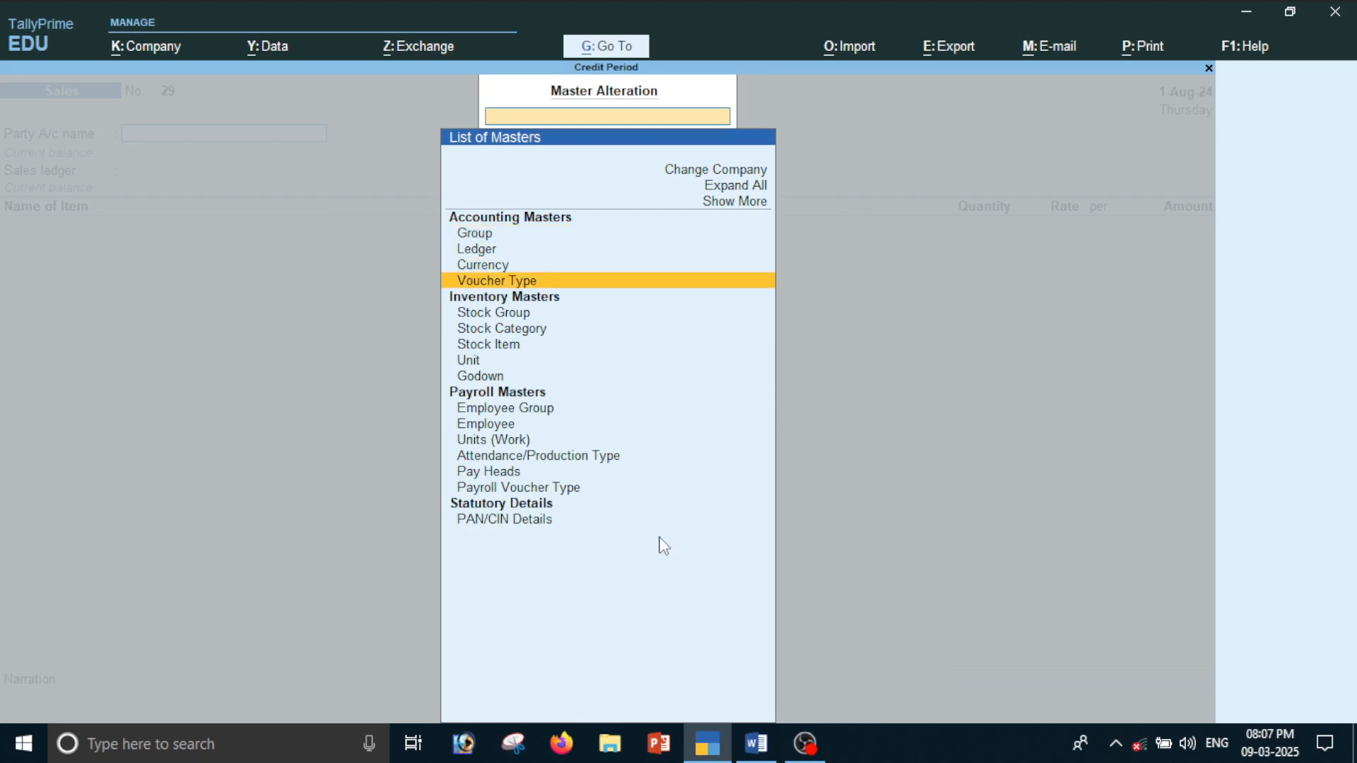
key(Return)
text(Sa)
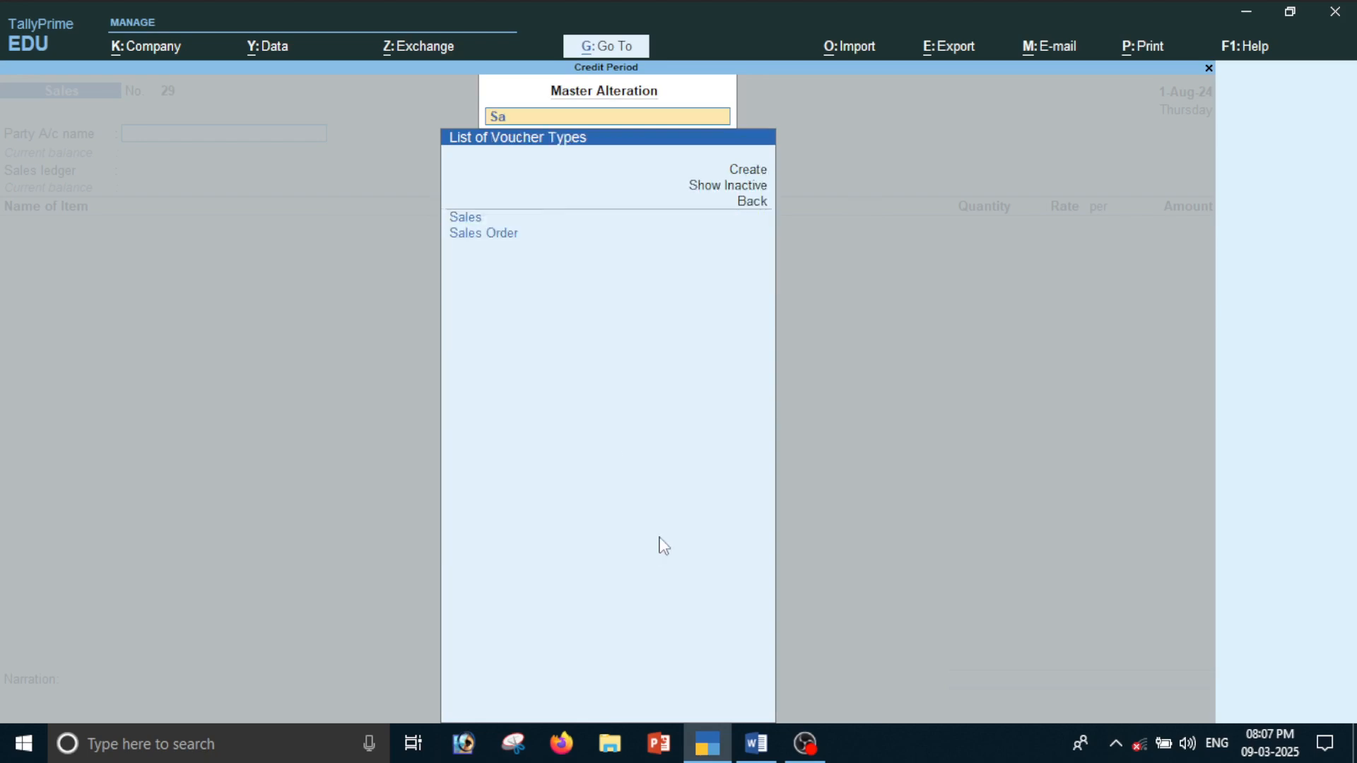
key(Return)
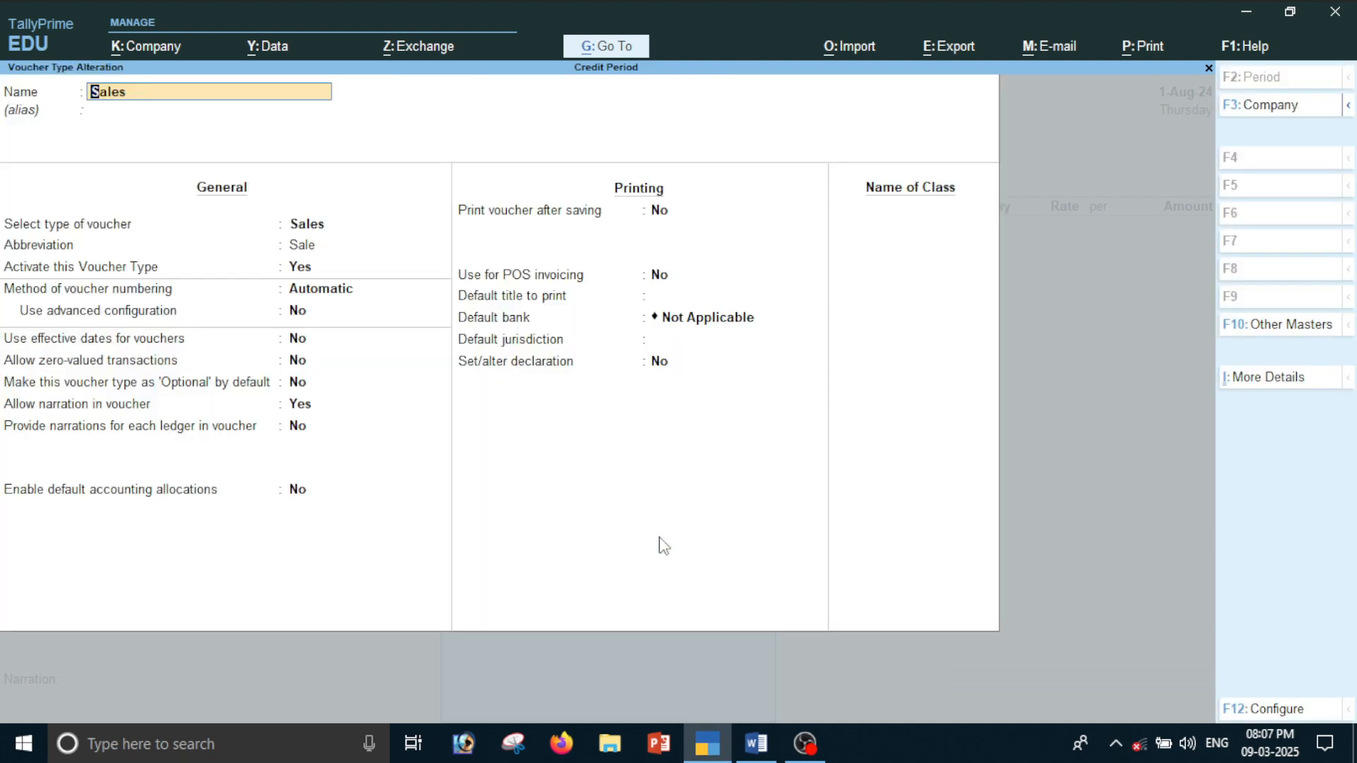
Examine the Sales voucher type's numbering methods and read the Word notes on the Automatic method, returning to TallyPrime
key(Return)
key(Return)
key(Return)
key(Return)
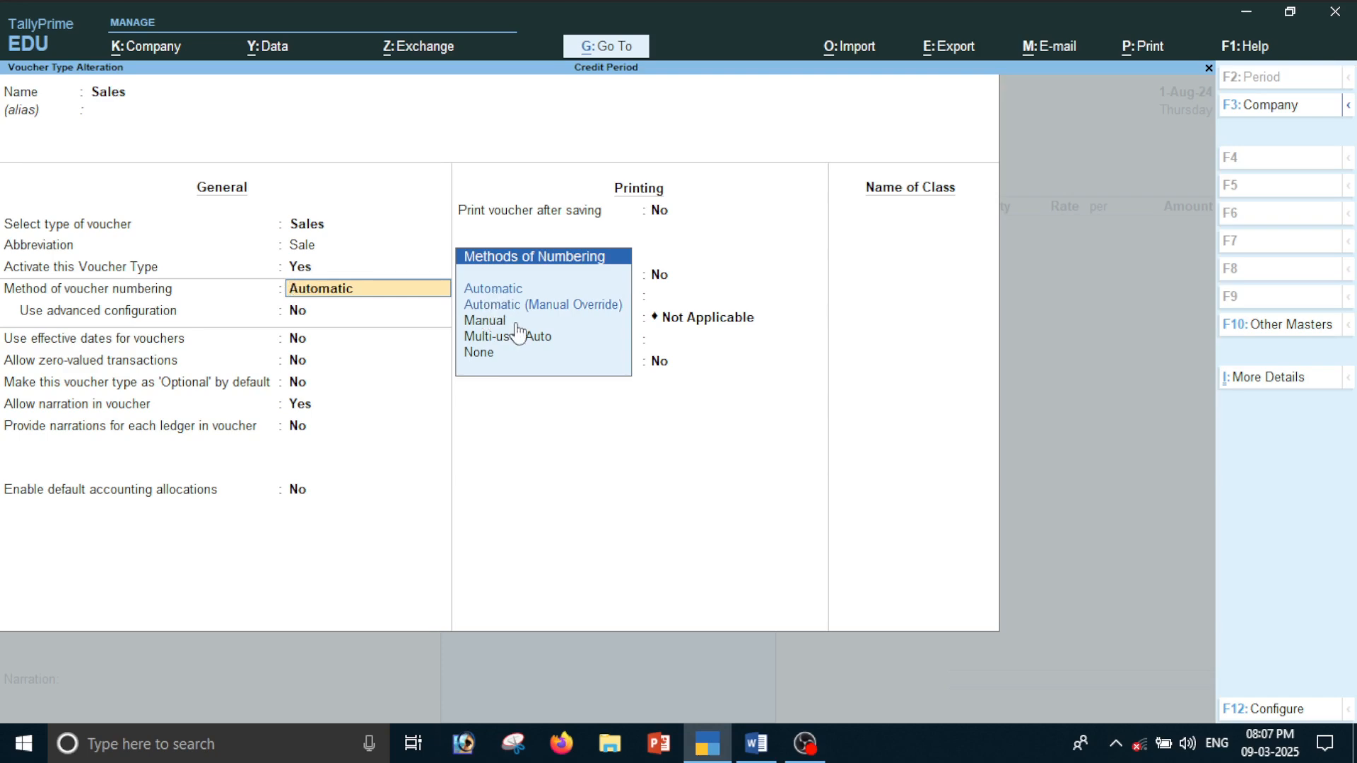
key(alt+Tab)
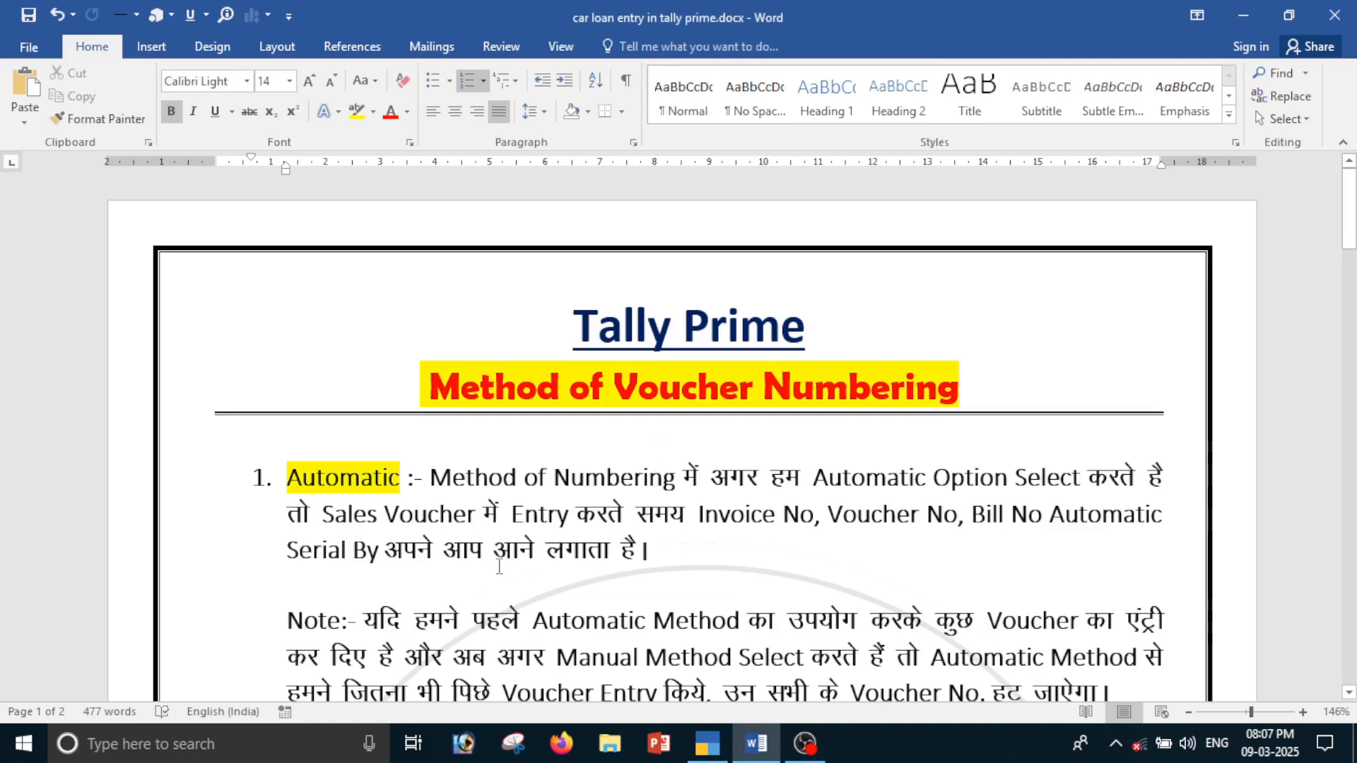
scroll(516, 542, down, 3)
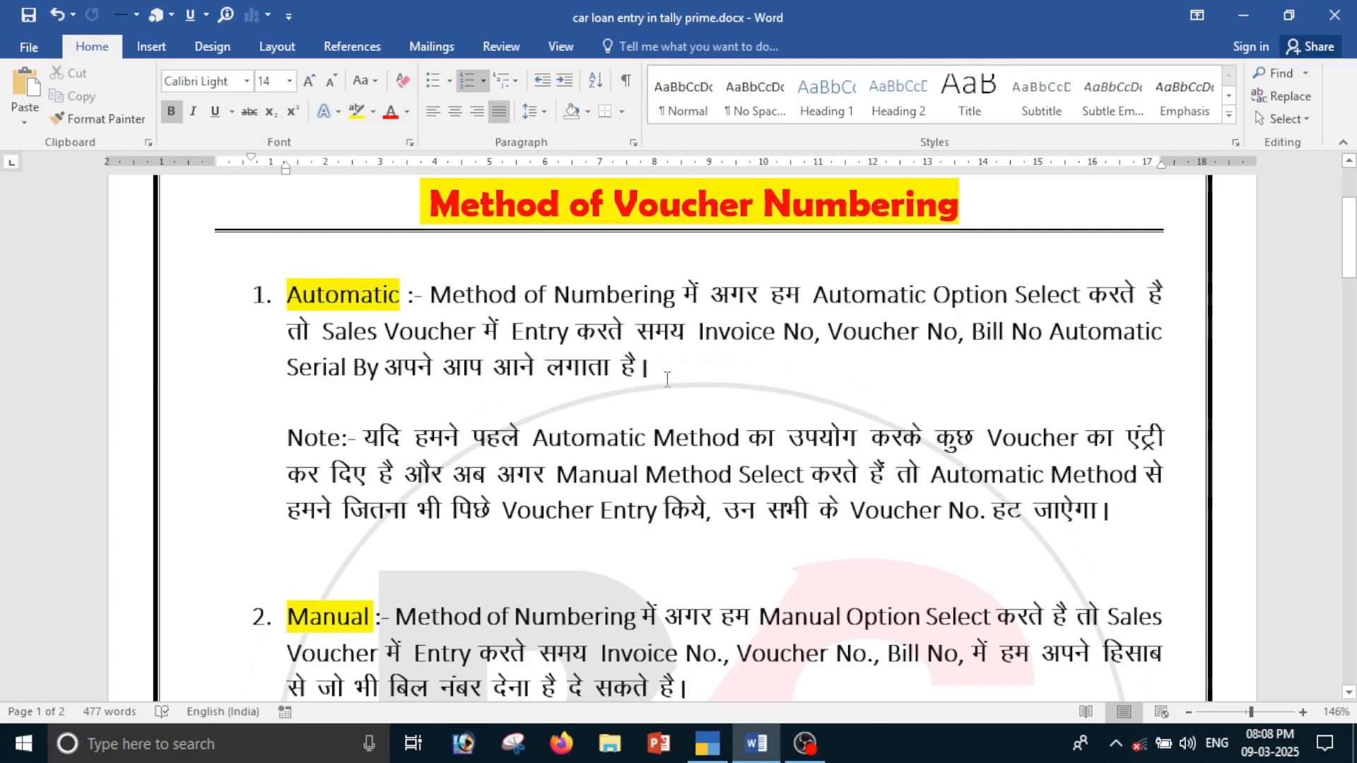
key(alt+Tab)
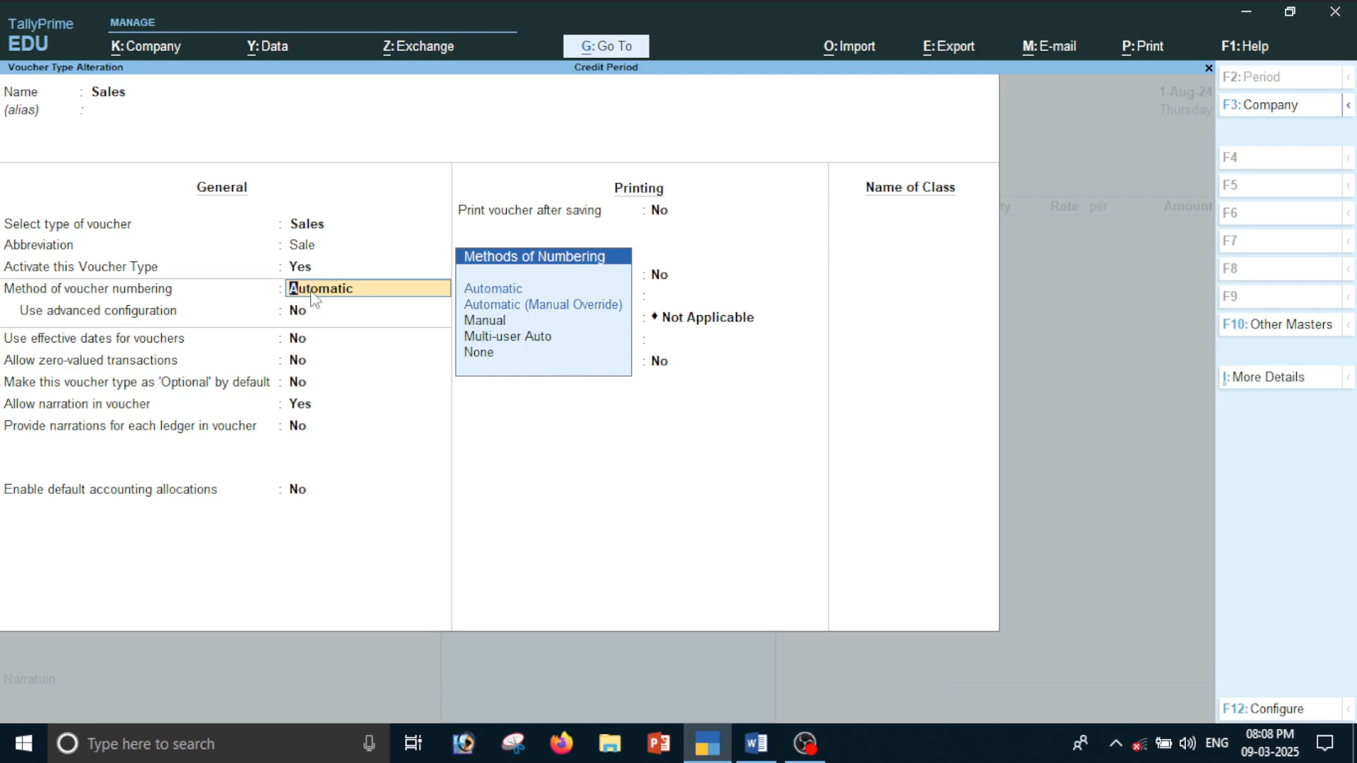
Keep Automatic as the Sales numbering method, save the voucher type and return to the Gateway of Tally
key(Return)
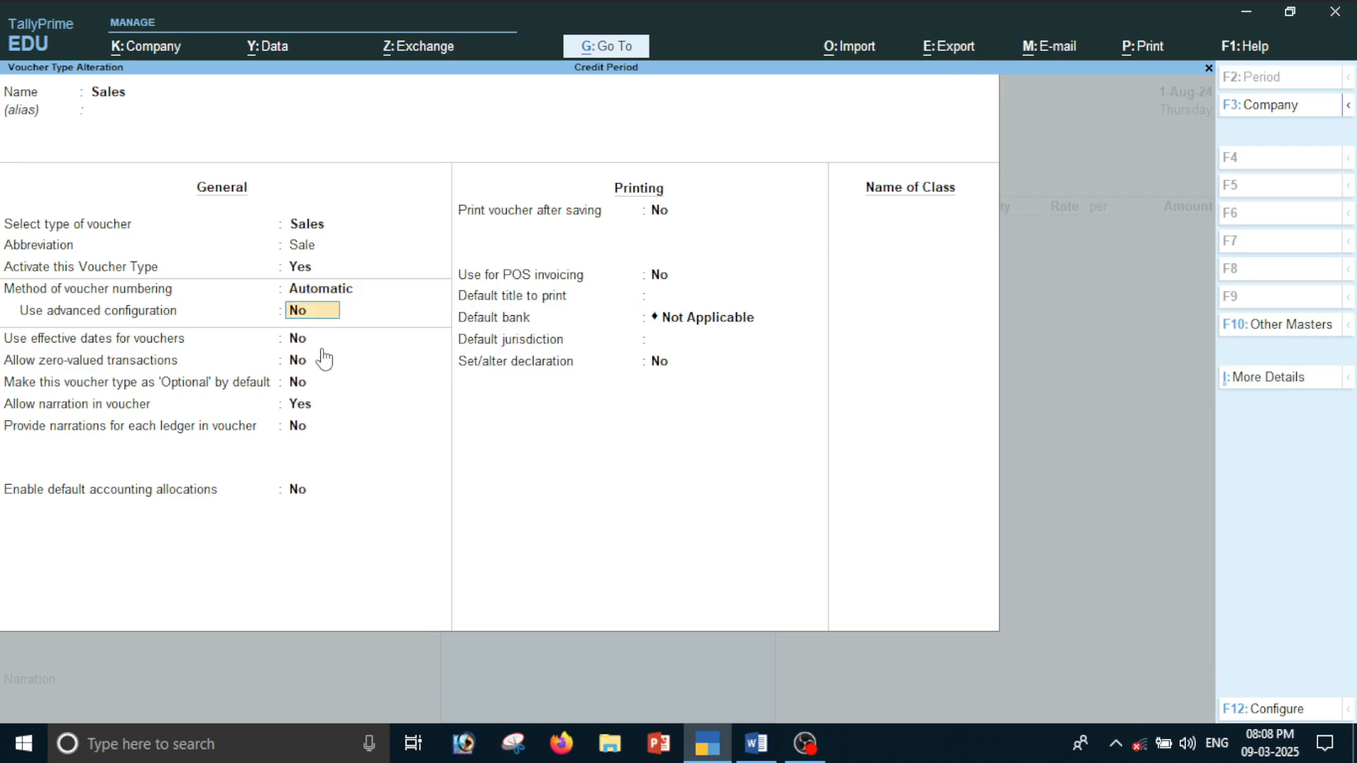
key(ctrl+a)
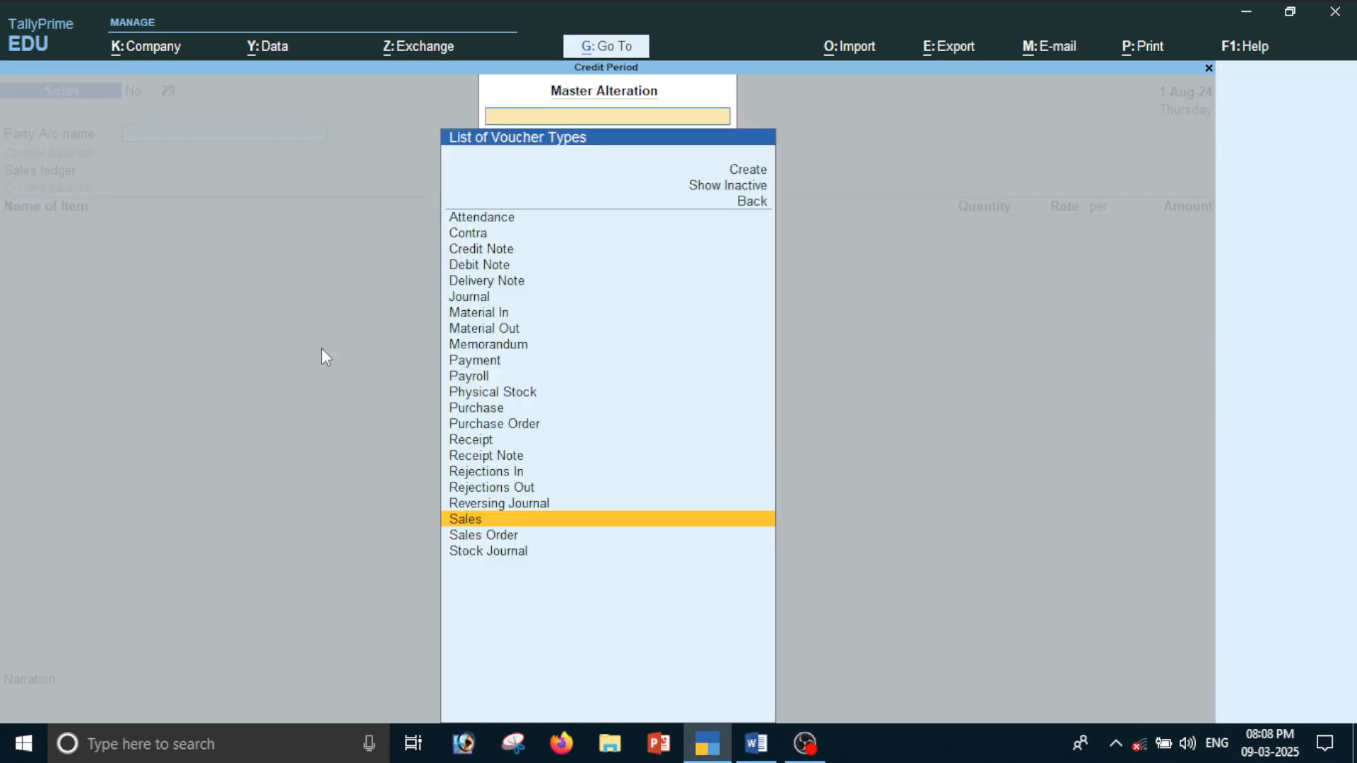
key(Escape)
key(Escape)
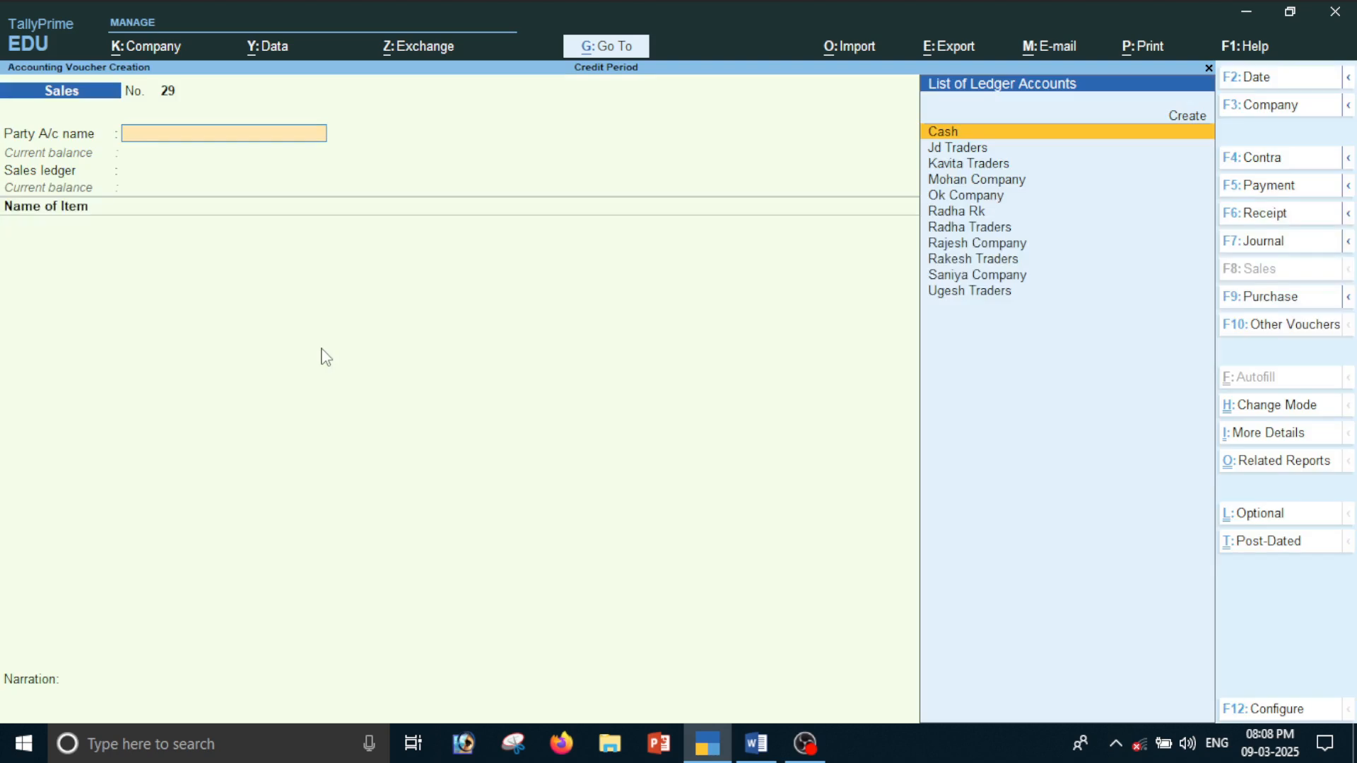
key(Escape)
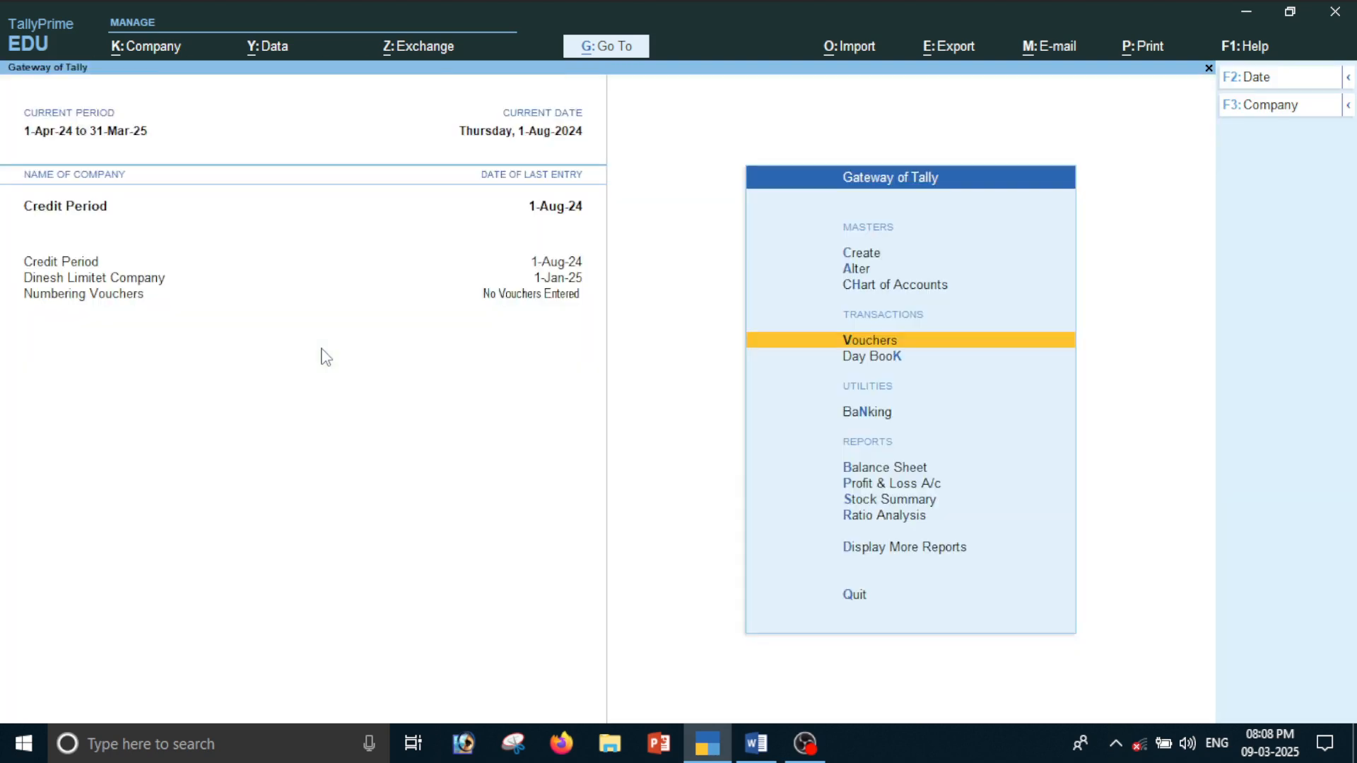
Open the Day Book and extend its period to 1-Apr-24 to 1-Aug-24 by leaving both dates blank
key(Down)
key(Return)
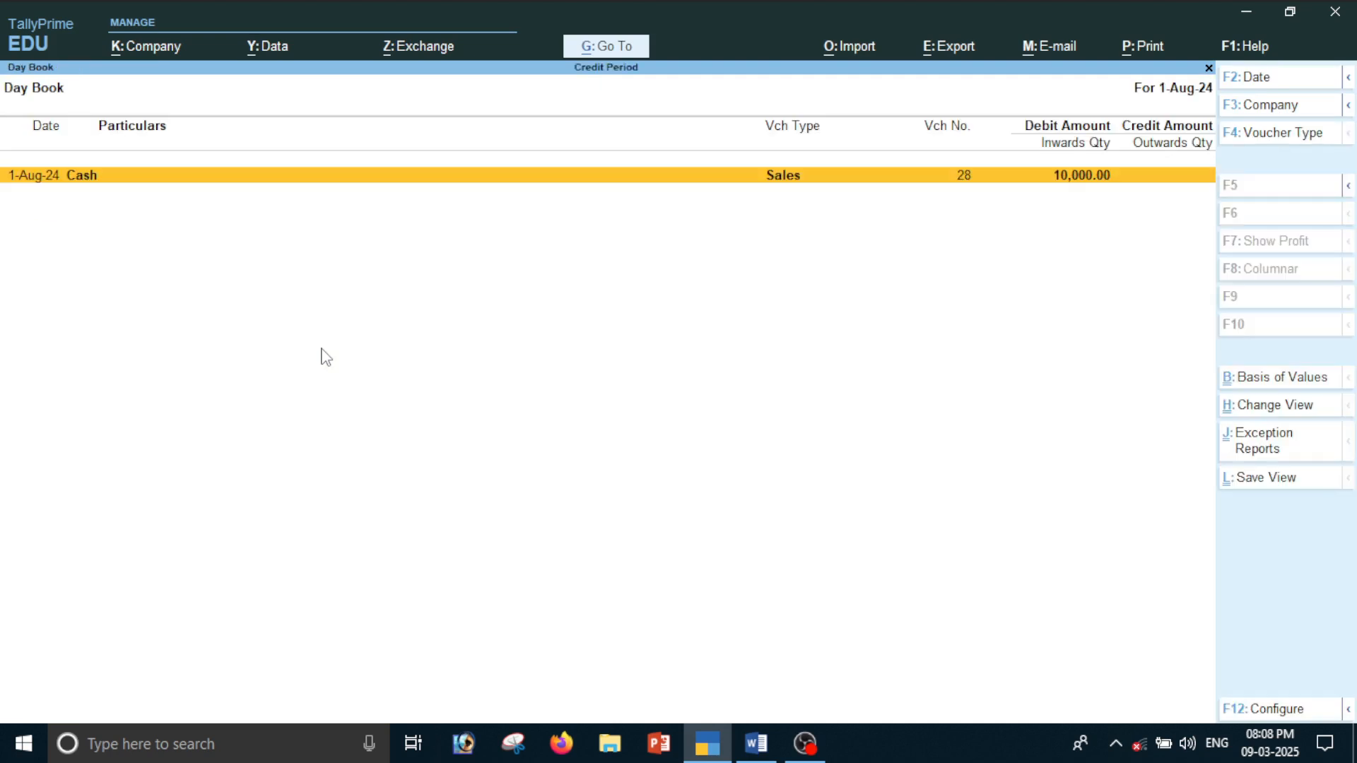
key(alt+F2)
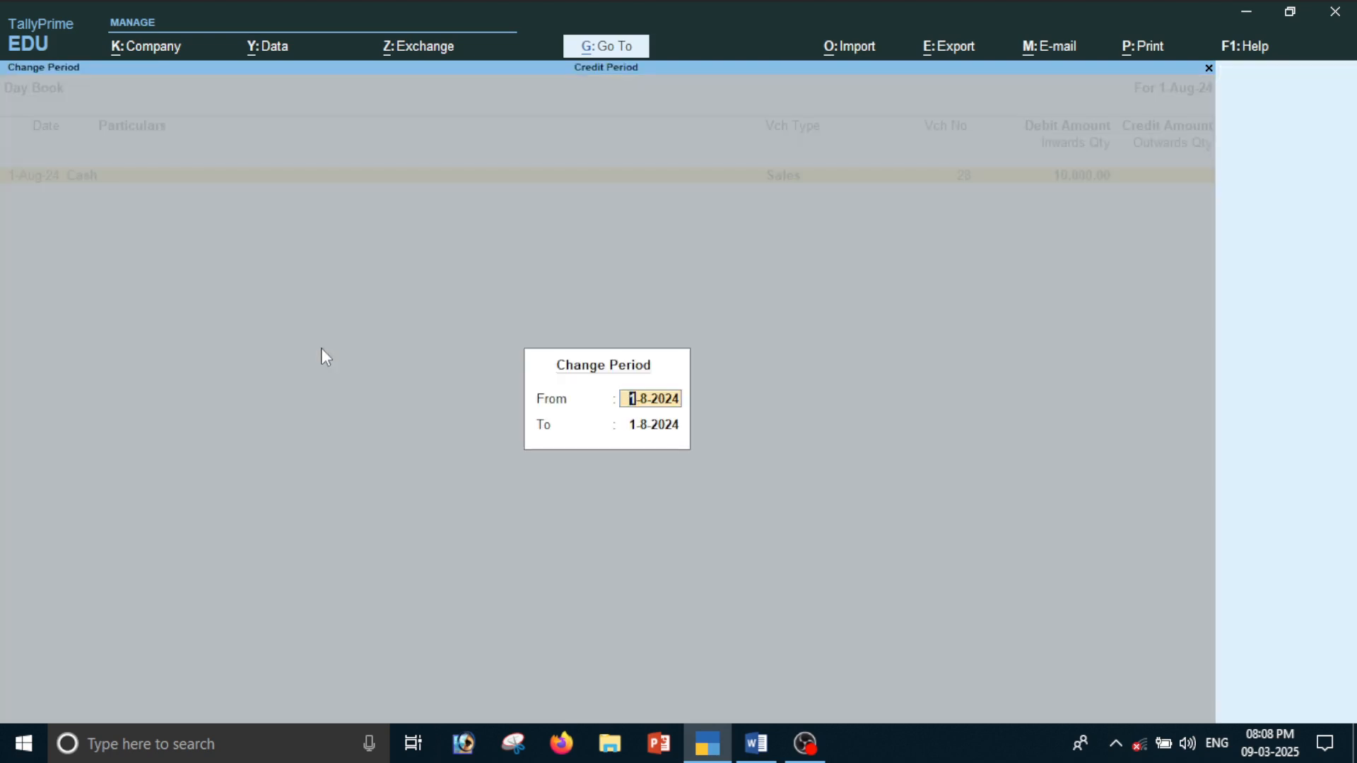
key(BackSpace)
key(Return)
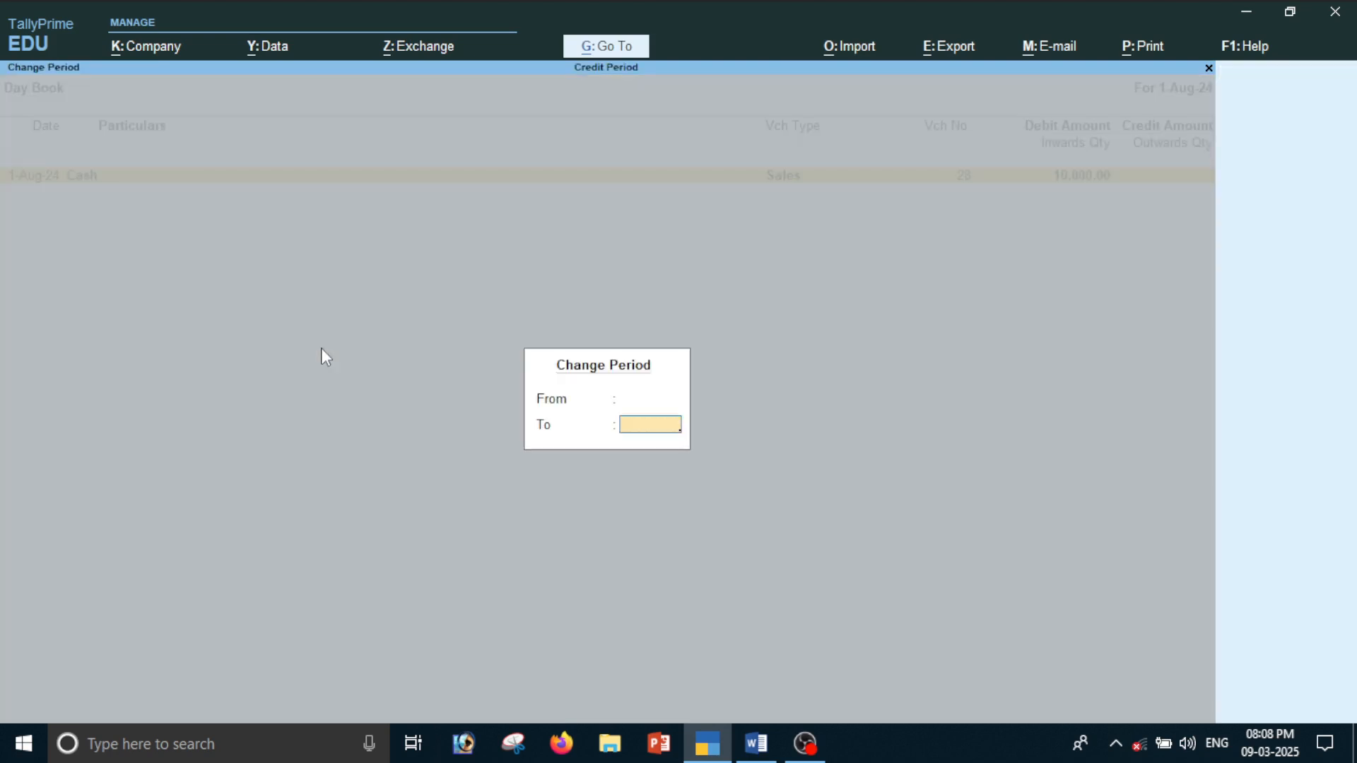
key(Return)
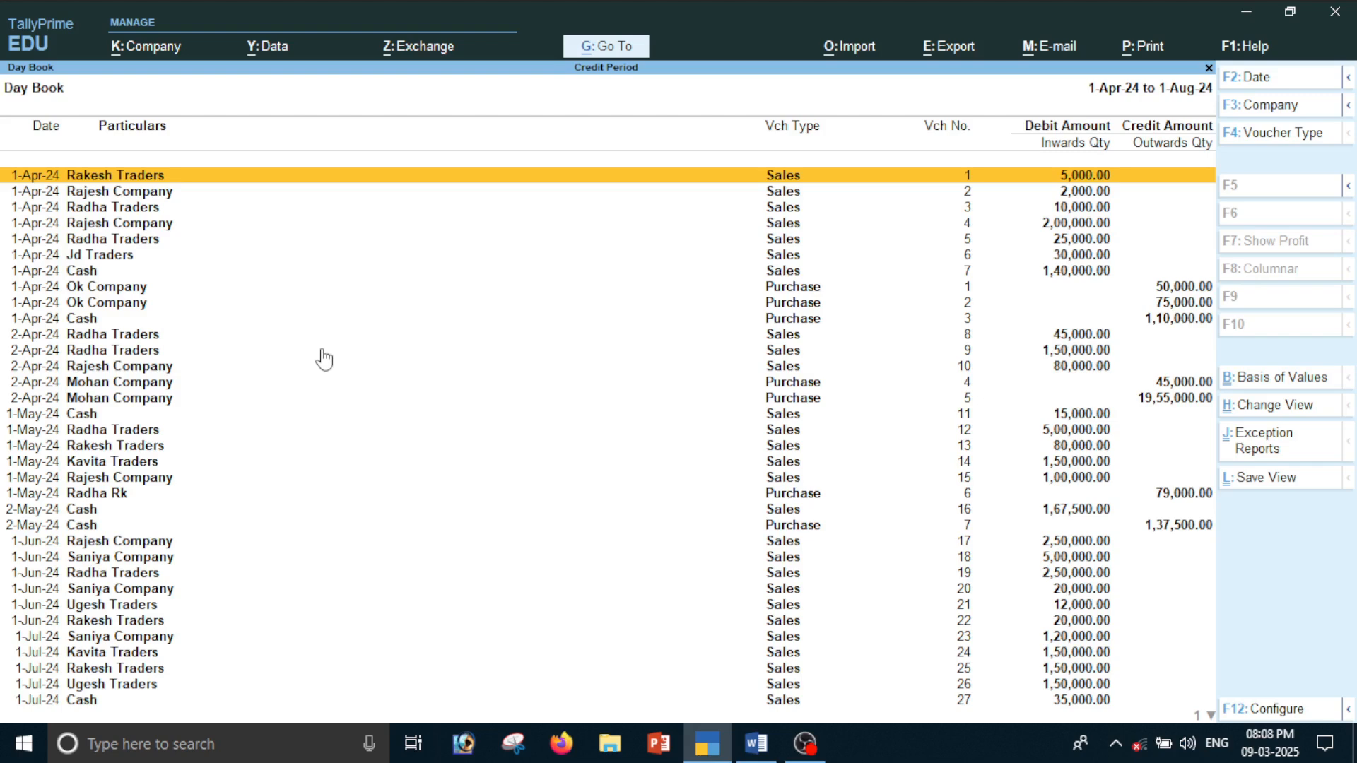
Filter the Day Book to the Sales voucher type to examine the voucher numbers
click(1304, 144)
text(Sal)
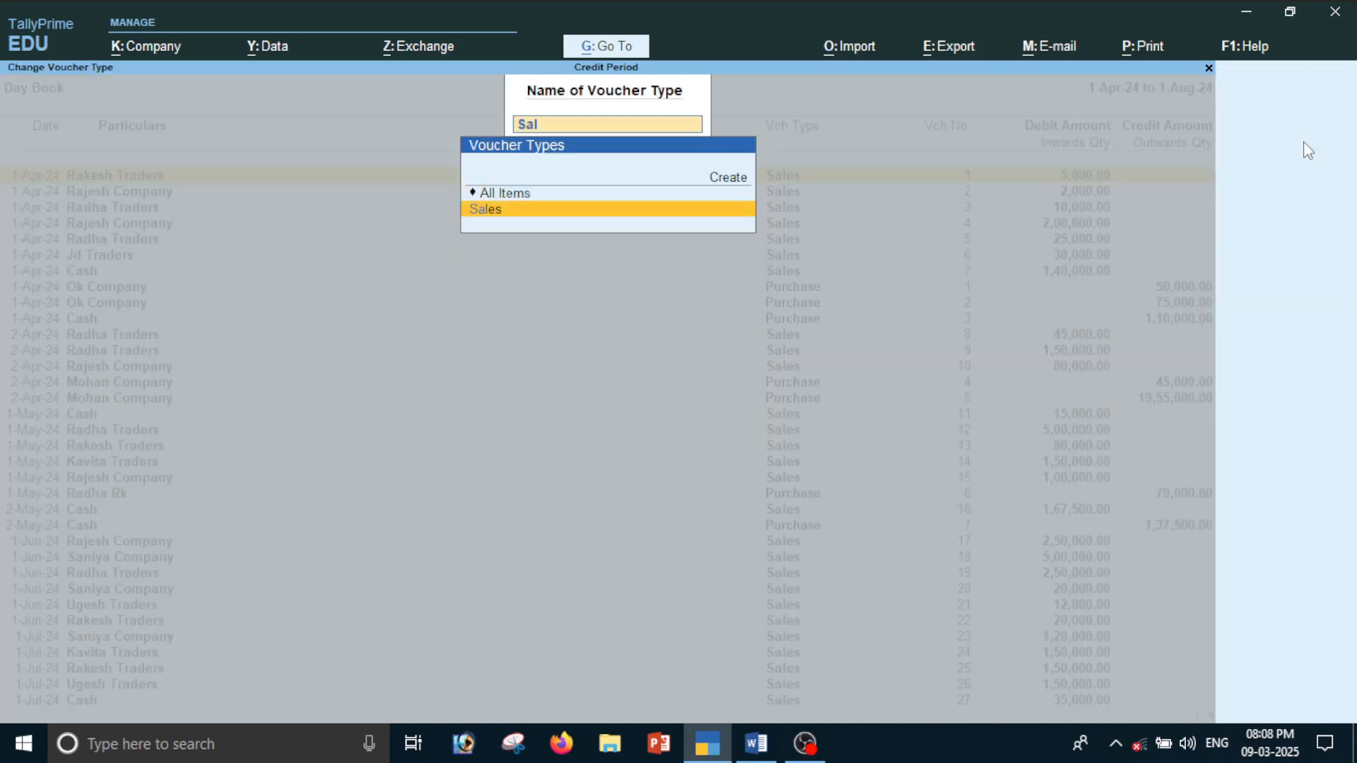
key(Return)
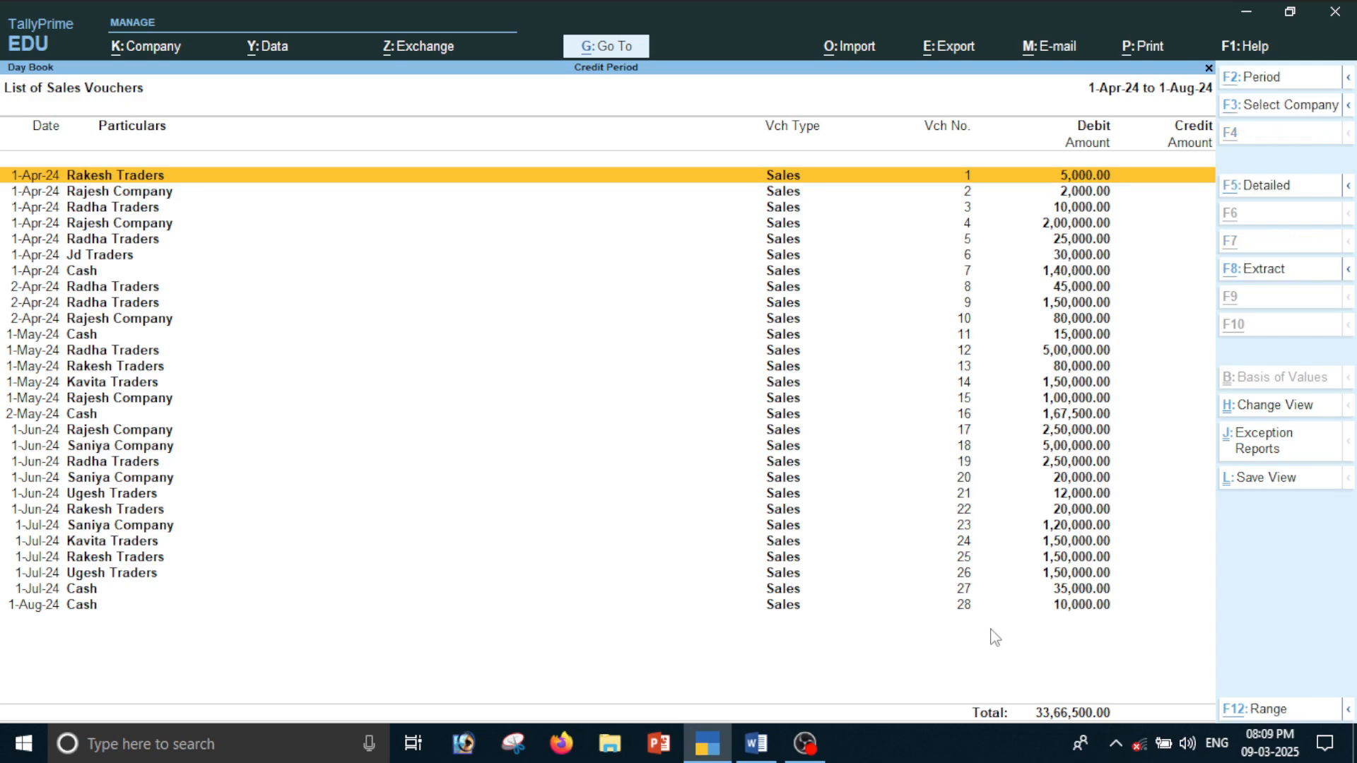
Open a new sales voucher from the Day Book using the Create Voucher option
key(alt+g)
key(Up)
key(Up)
key(Up)
key(Up)
key(Up)
key(Up)
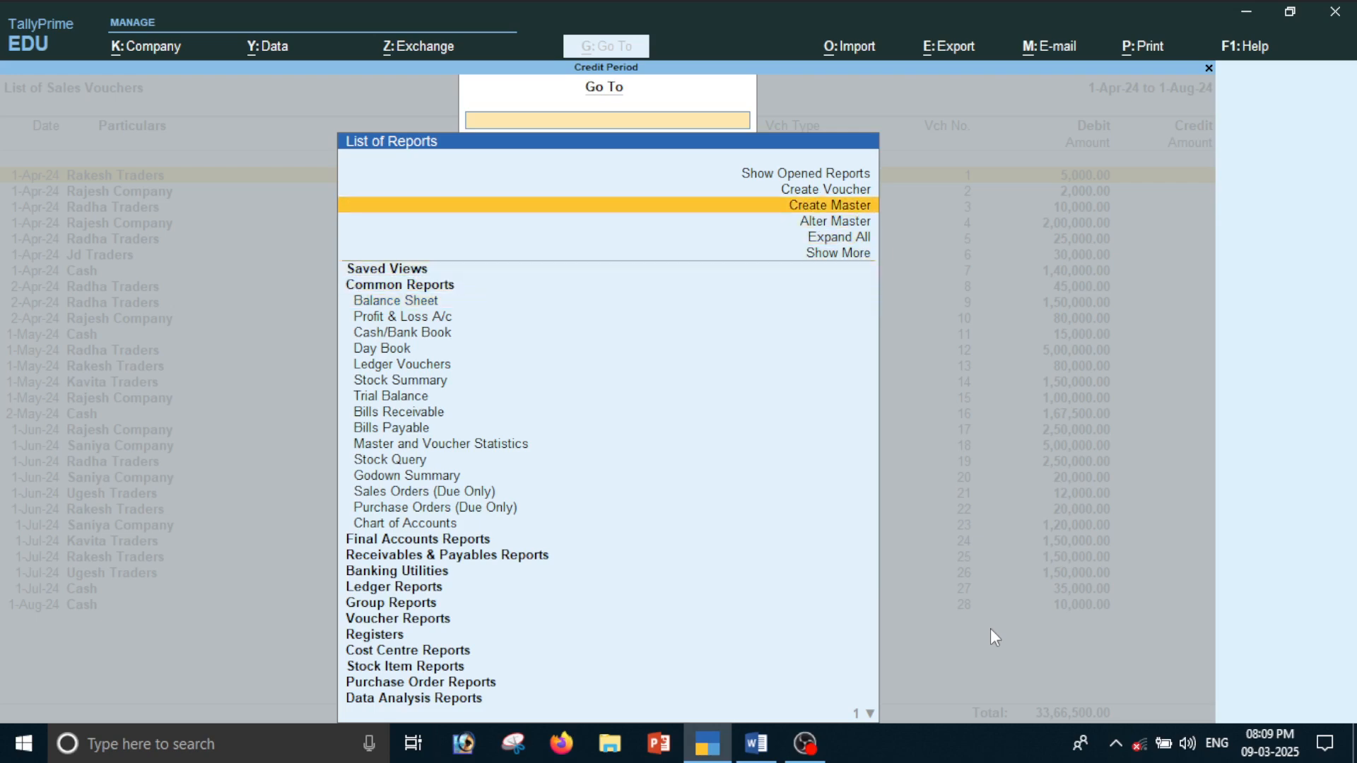
key(Return)
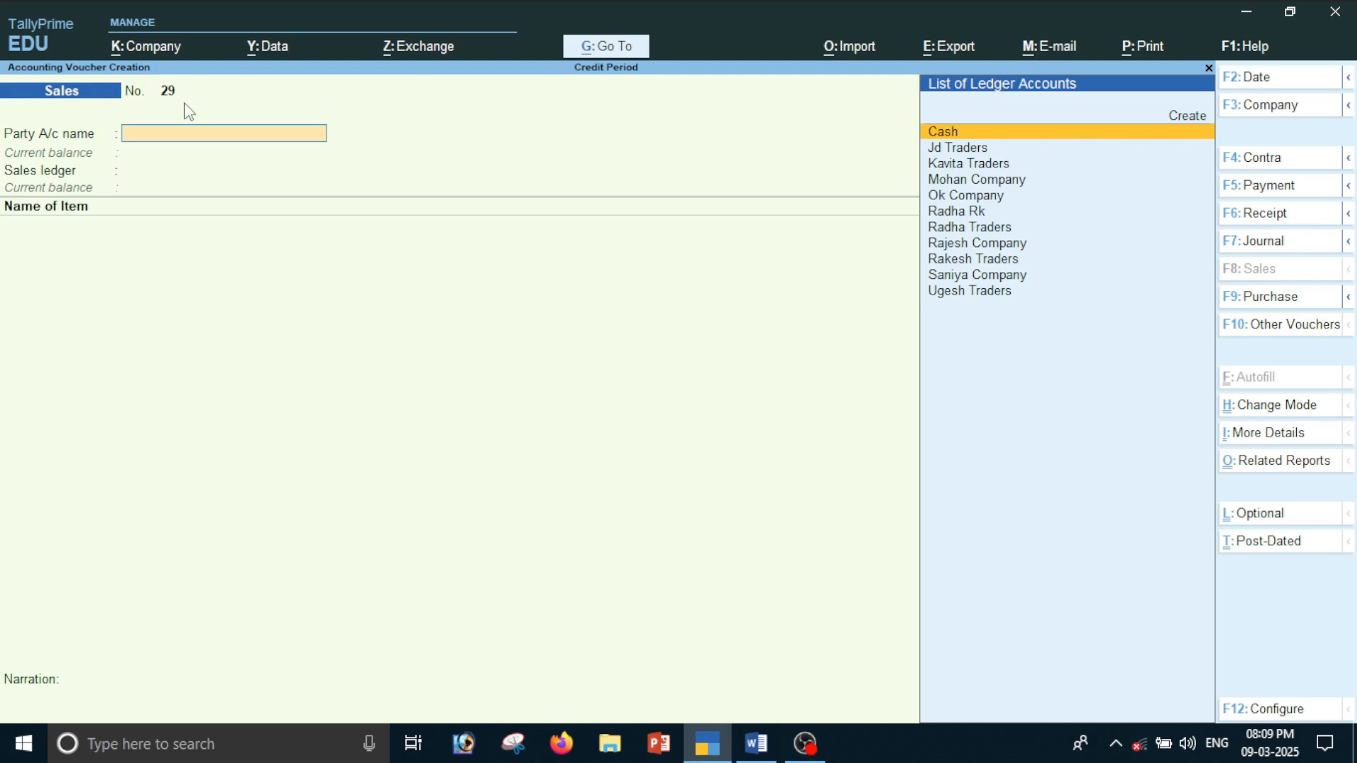
Set the party account to Cash and the sales ledger to Sales, leaving the dispatch and party details at their defaults
key(Return)
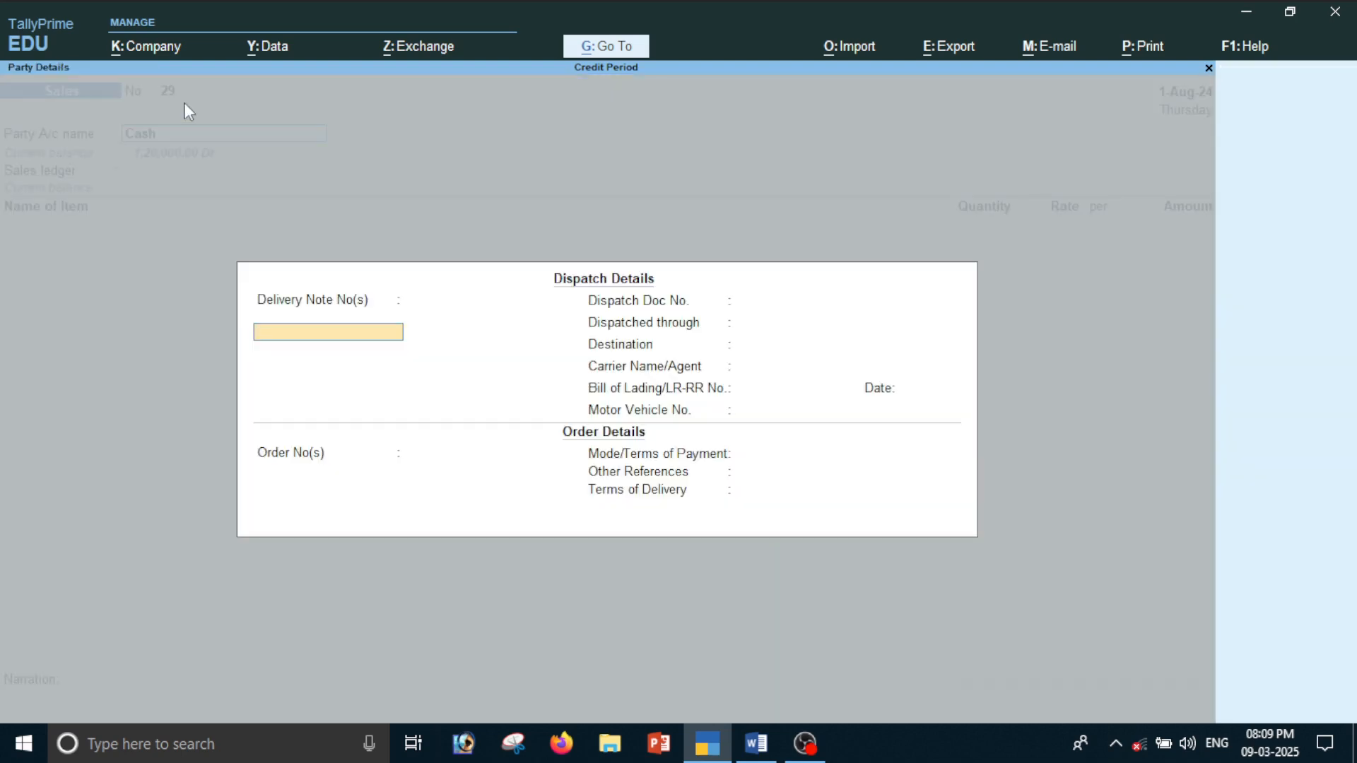
key(ctrl+a)
key(ctrl+a)
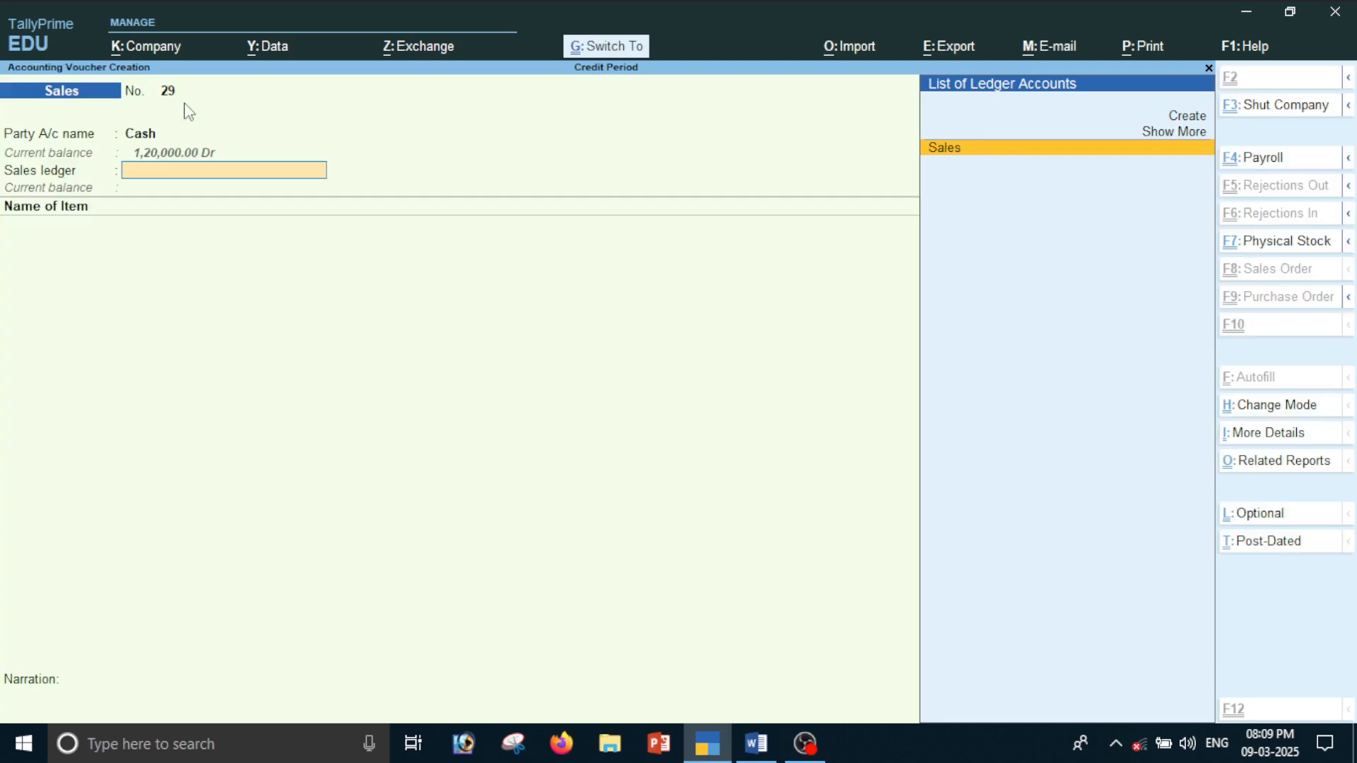
key(Return)
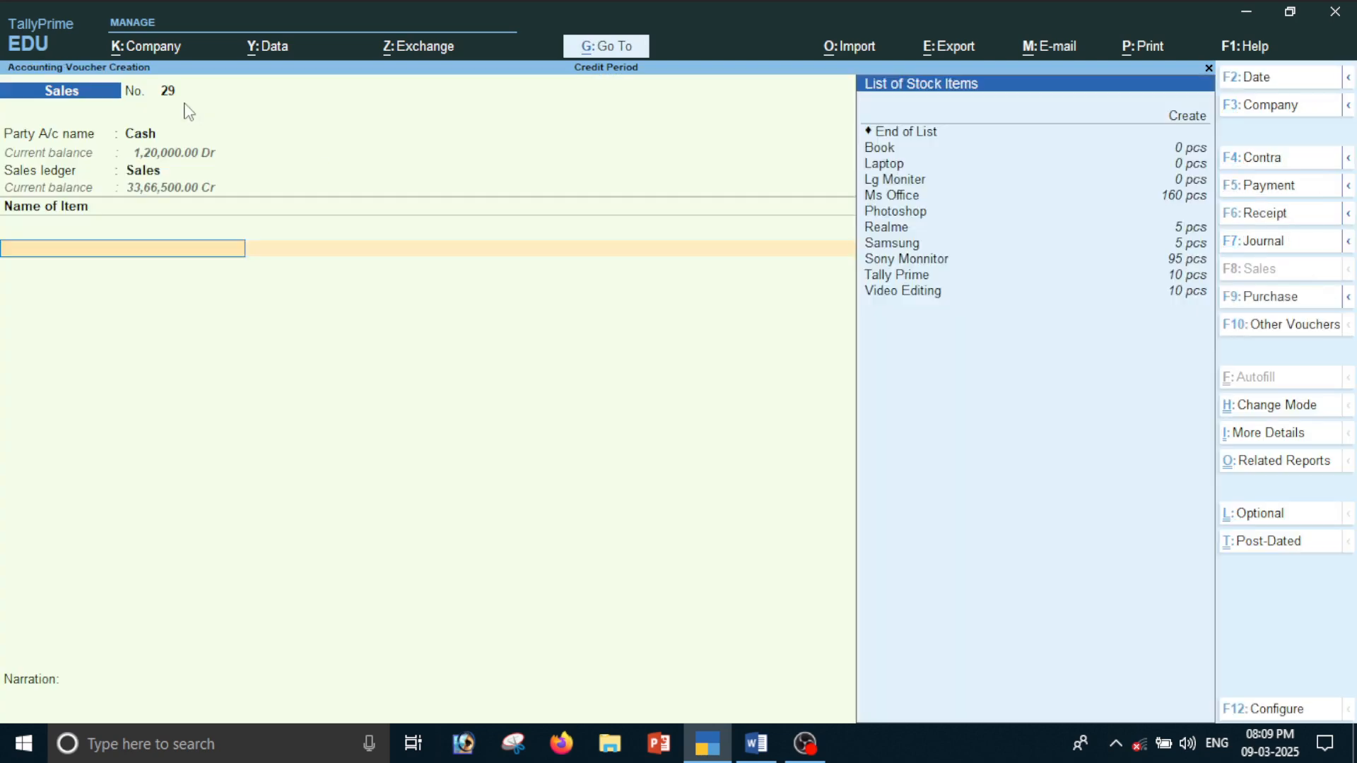
Add the stock item Ms Office with a quantity of 10 pcs at a rate of 1,000.00
key(Down)
key(Down)
key(Down)
key(Down)
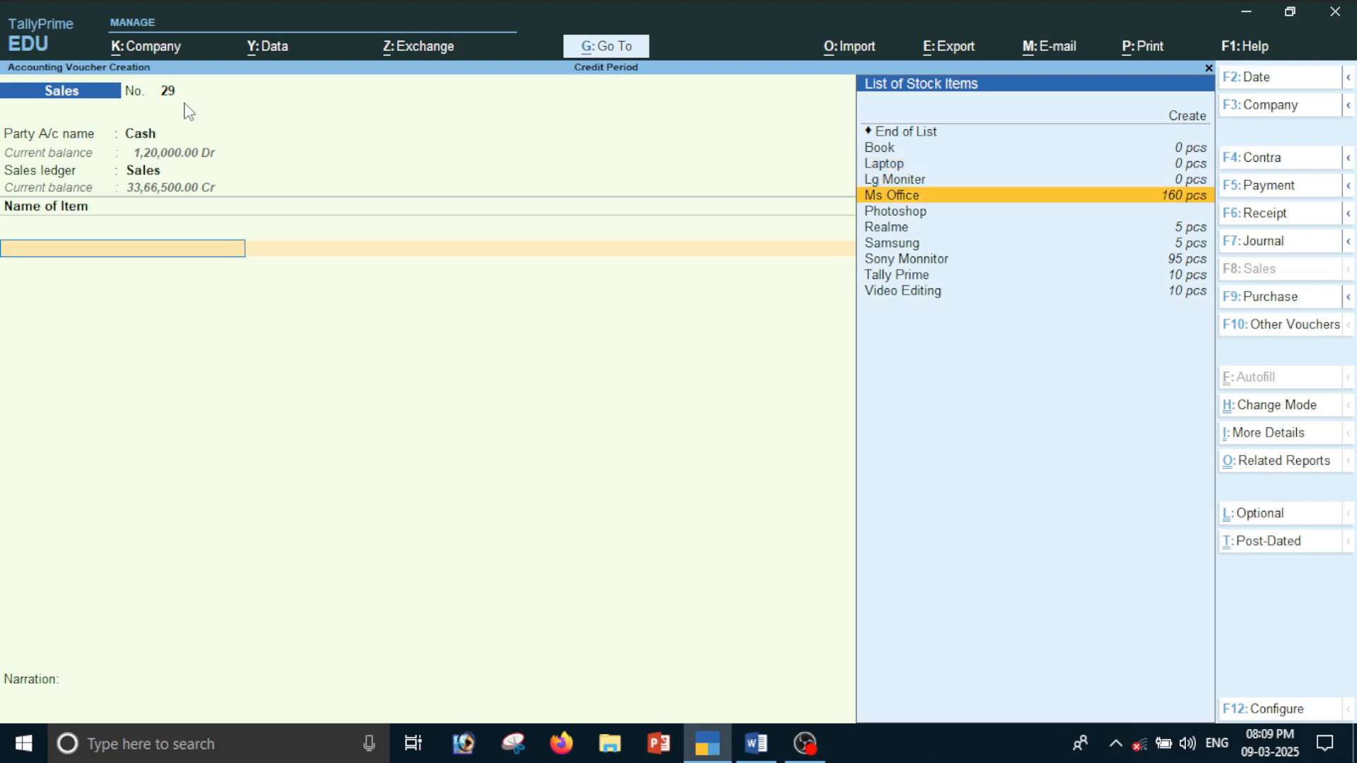
key(Return)
text(1)
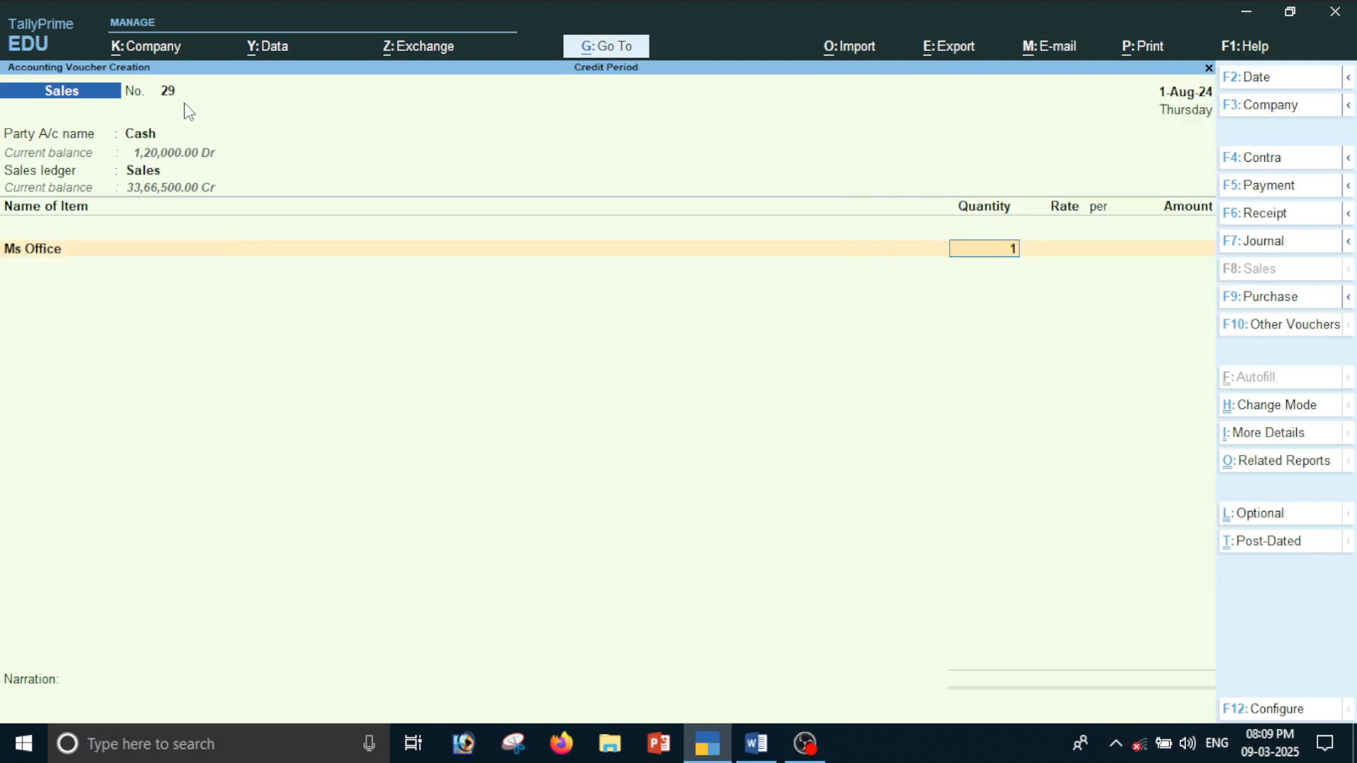
text(0)
key(Return)
key(Return)
End the item list, leave the narration empty and save the sales voucher
key(Return)
key(Return)
key(Return)
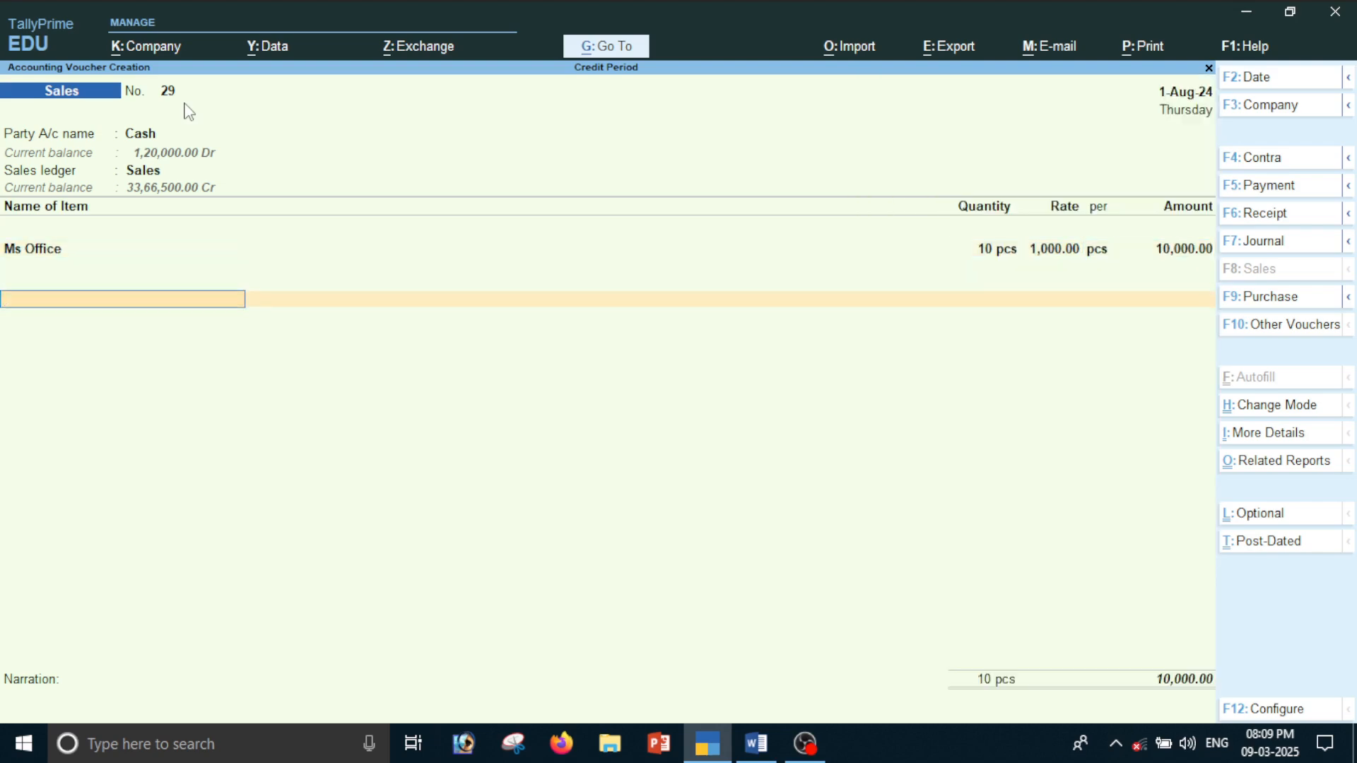
key(Return)
key(Return)
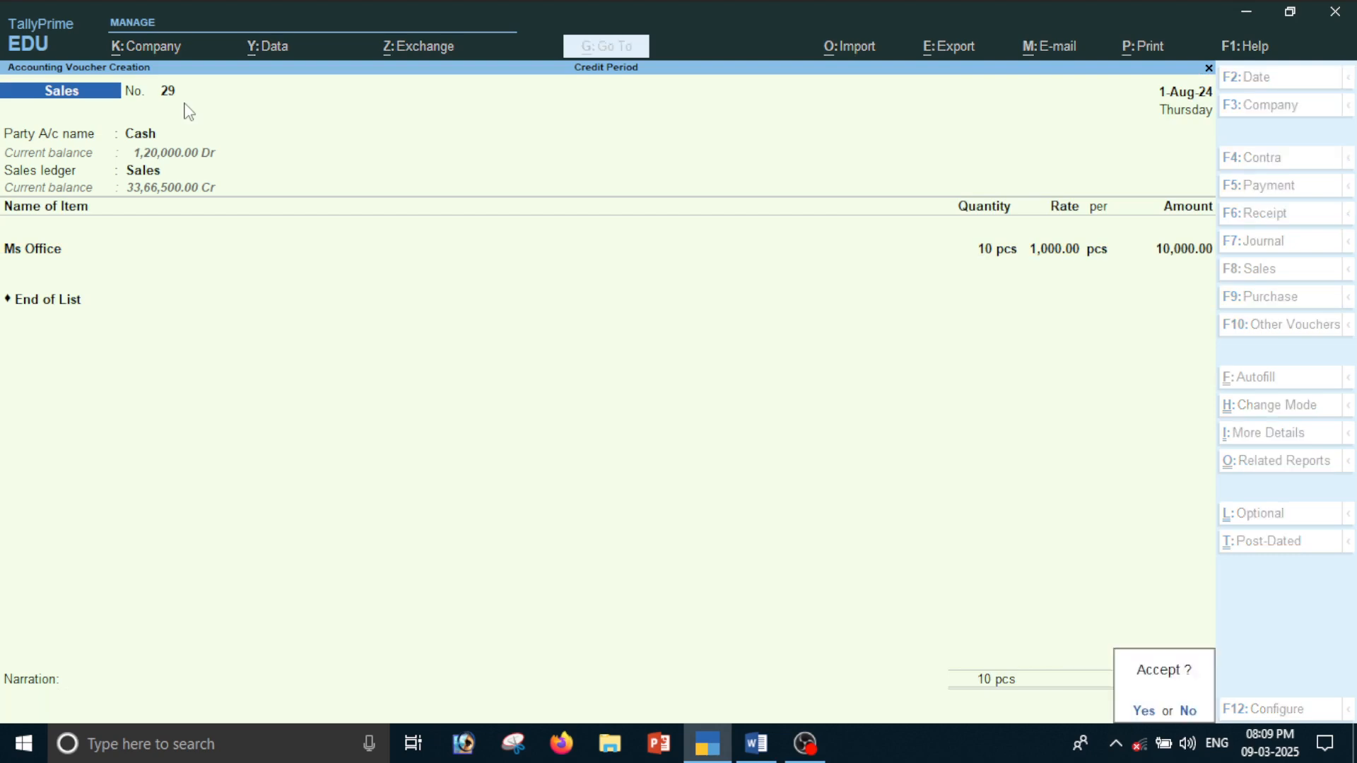
key(Return)
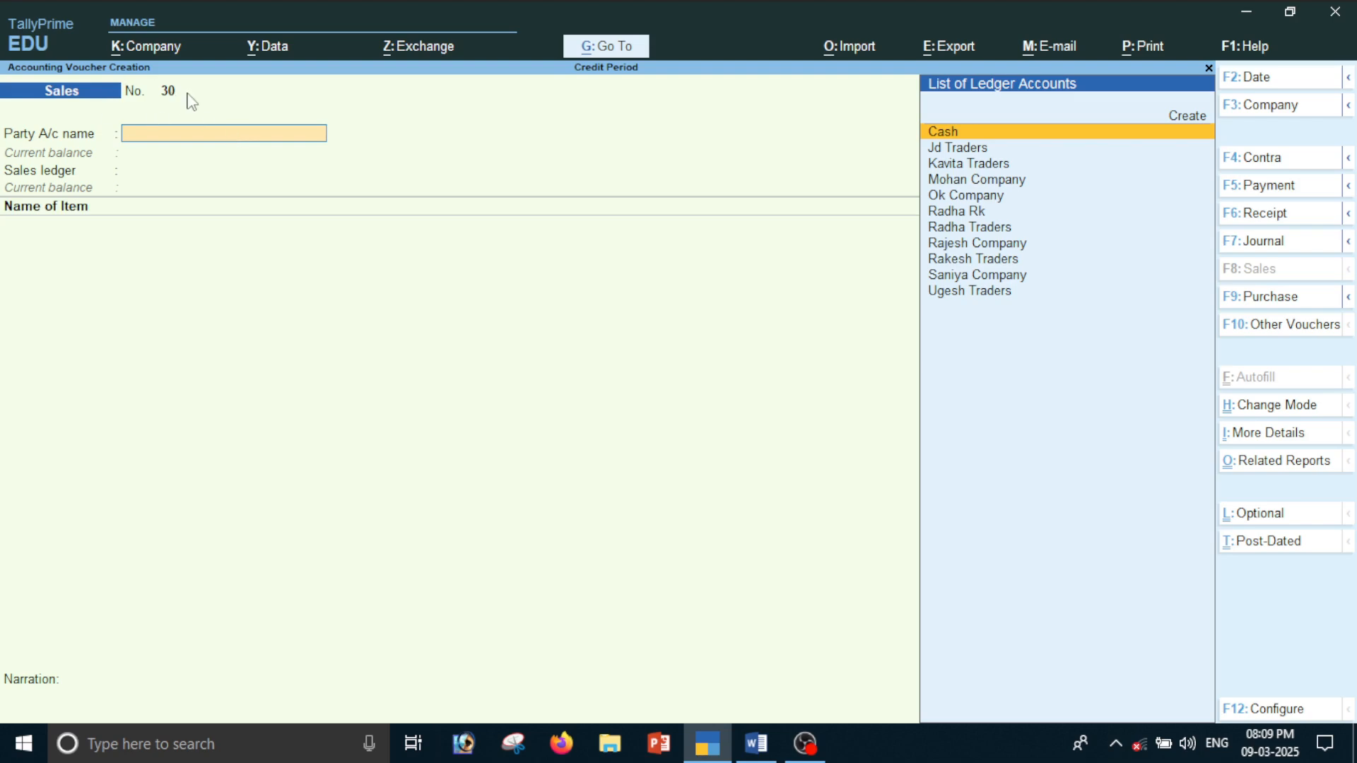
Set the party account to Cash and the sales ledger to Sales on the new voucher, leaving the dispatch and order details empty
key(Return)
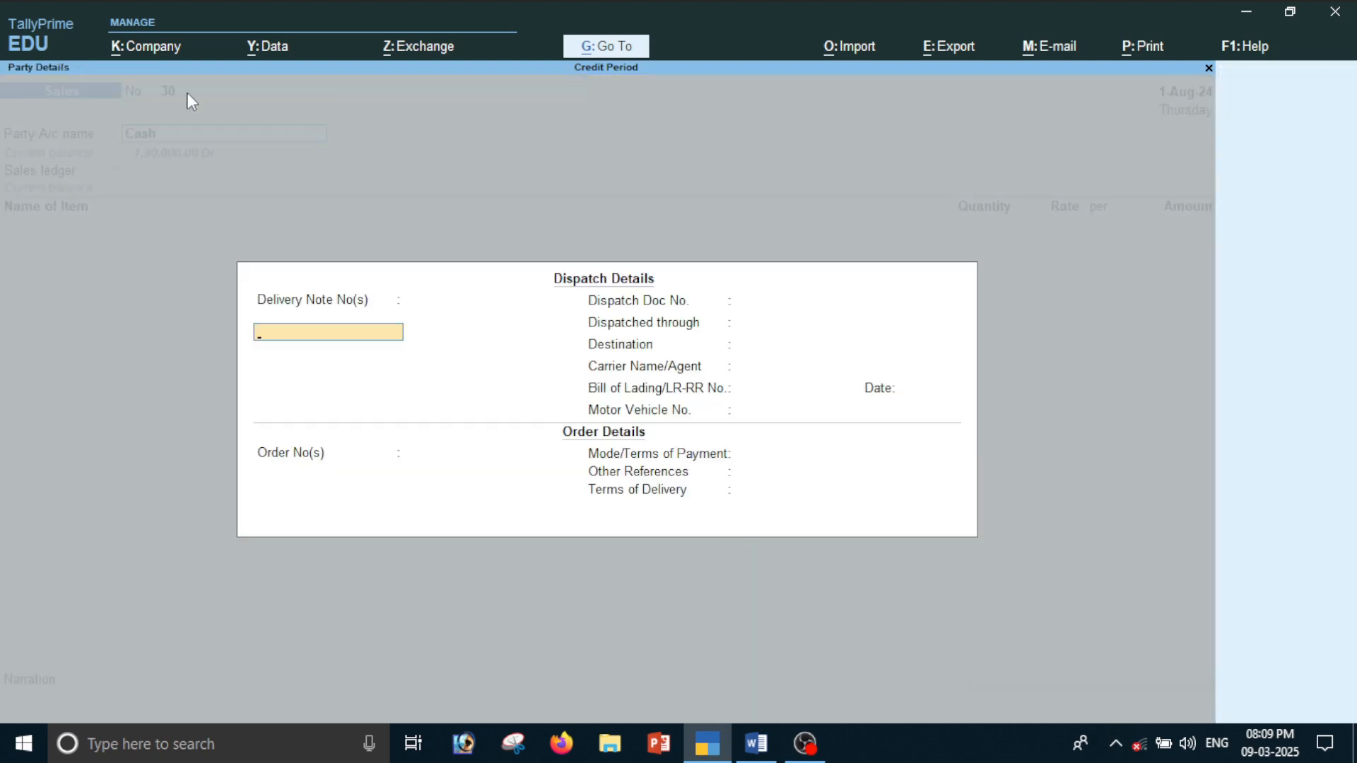
key(Return)
key(Return)
key(Return)
key(Return)
key(Return)
key(Return)
key(Return)
key(Return)
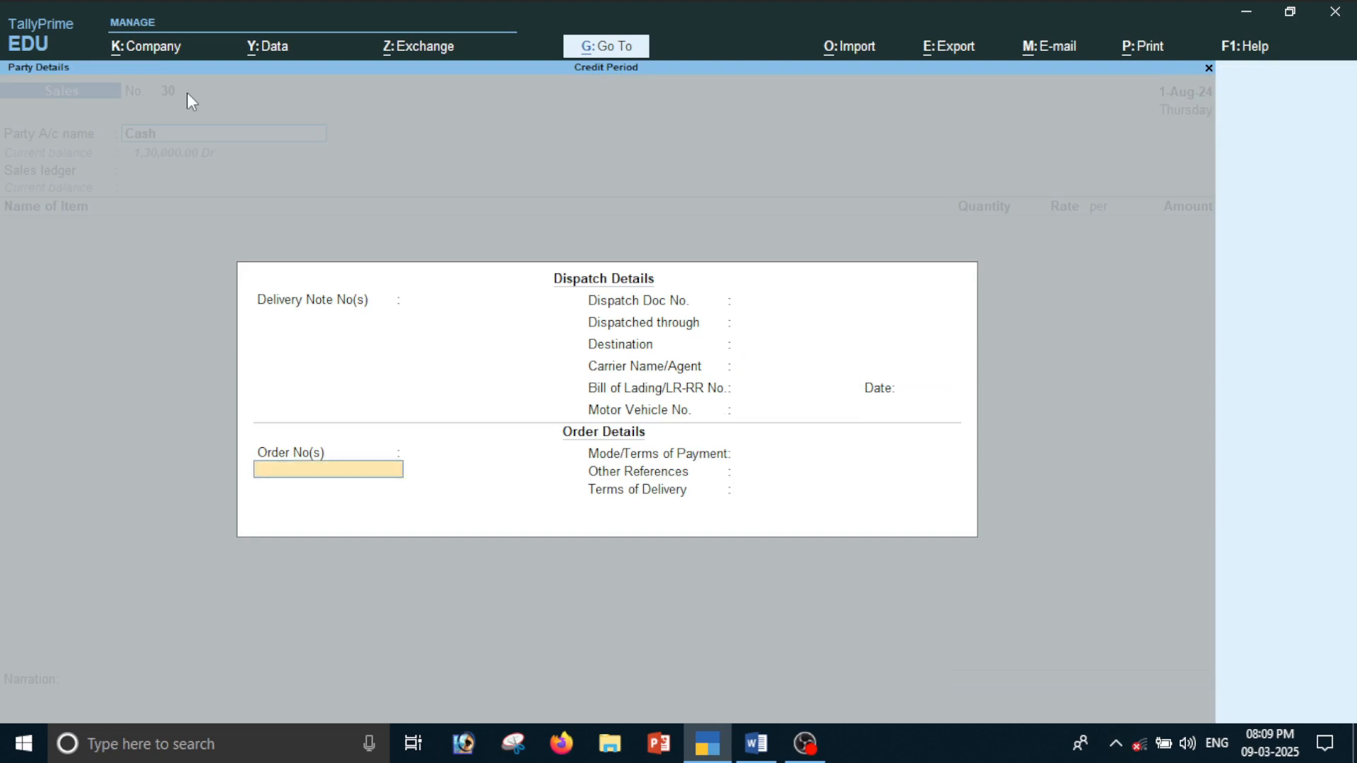
key(ctrl+a)
key(Return)
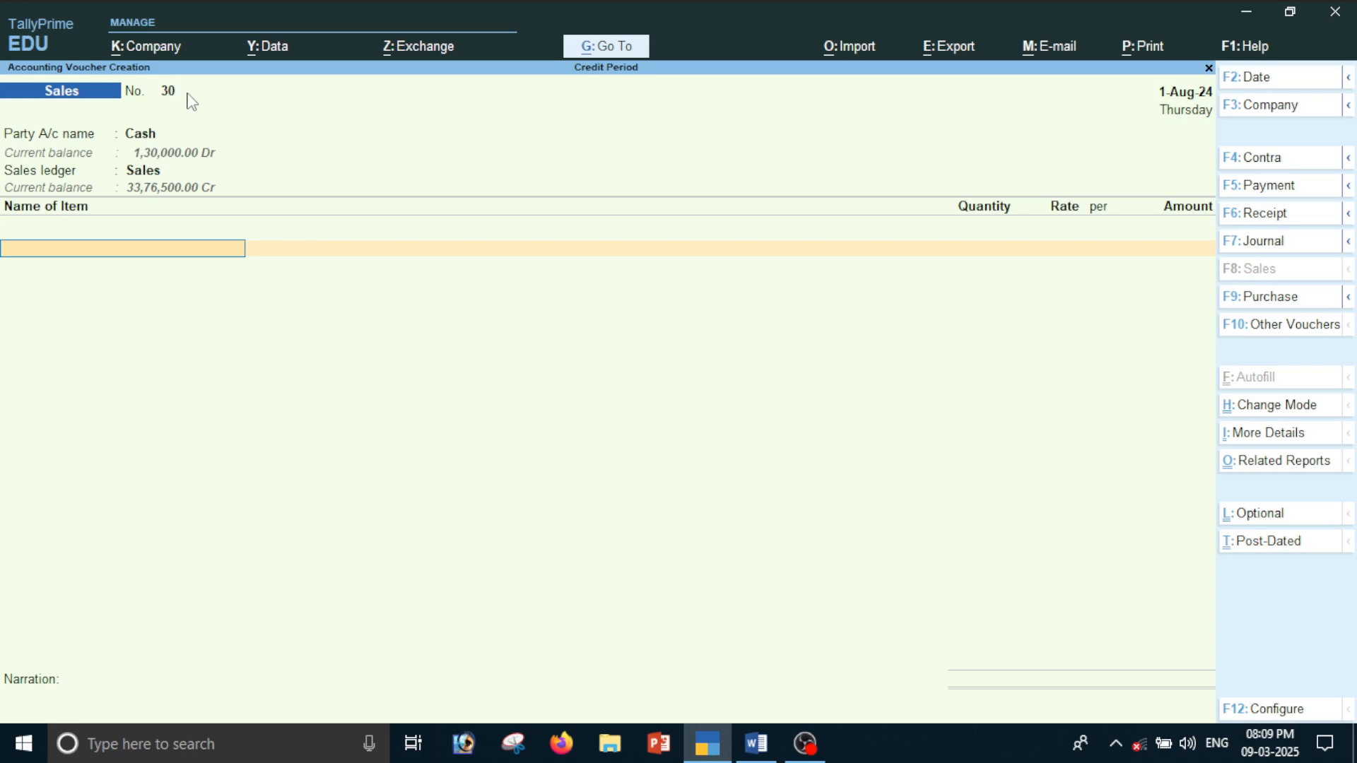
Add the stock item Lg Moniter with a quantity of 10 pcs at a rate of 3,000.00
key(Down)
key(Down)
key(Down)
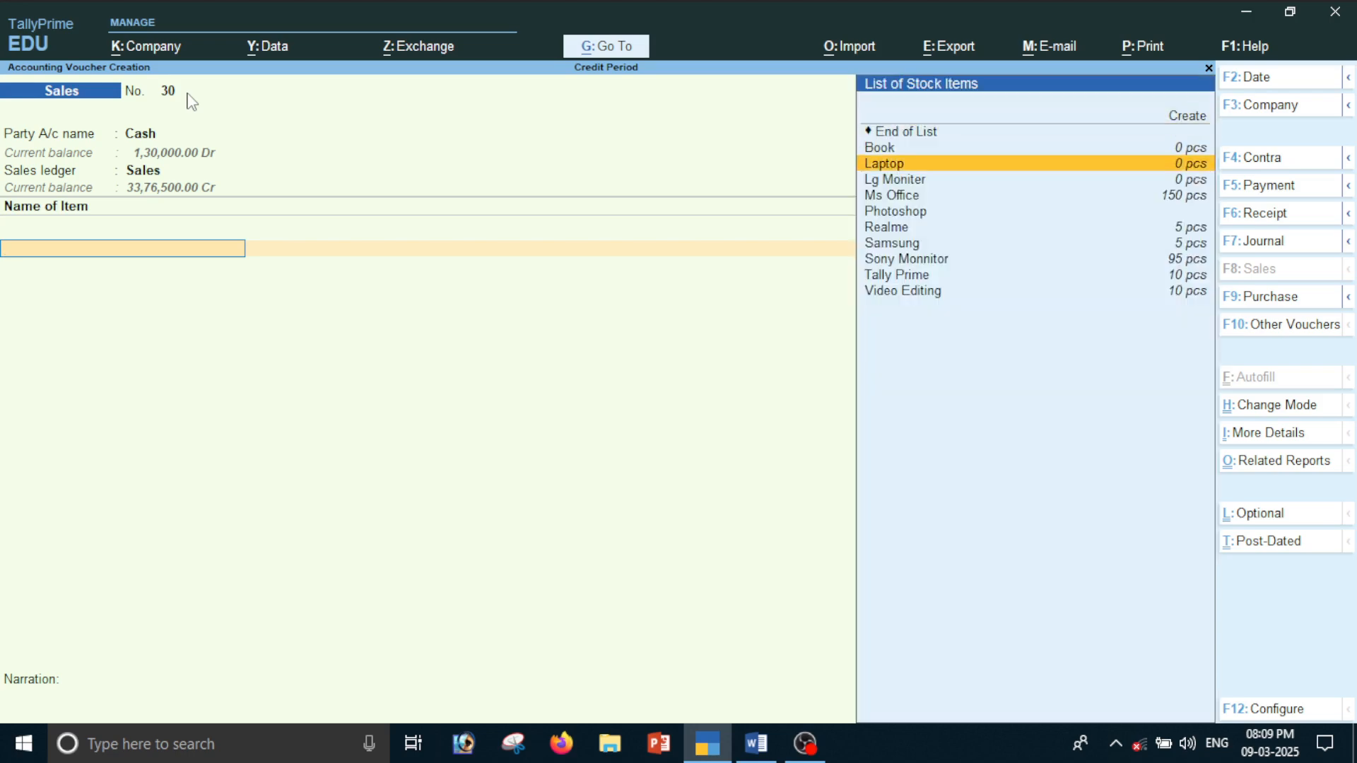
key(Return)
text(1)
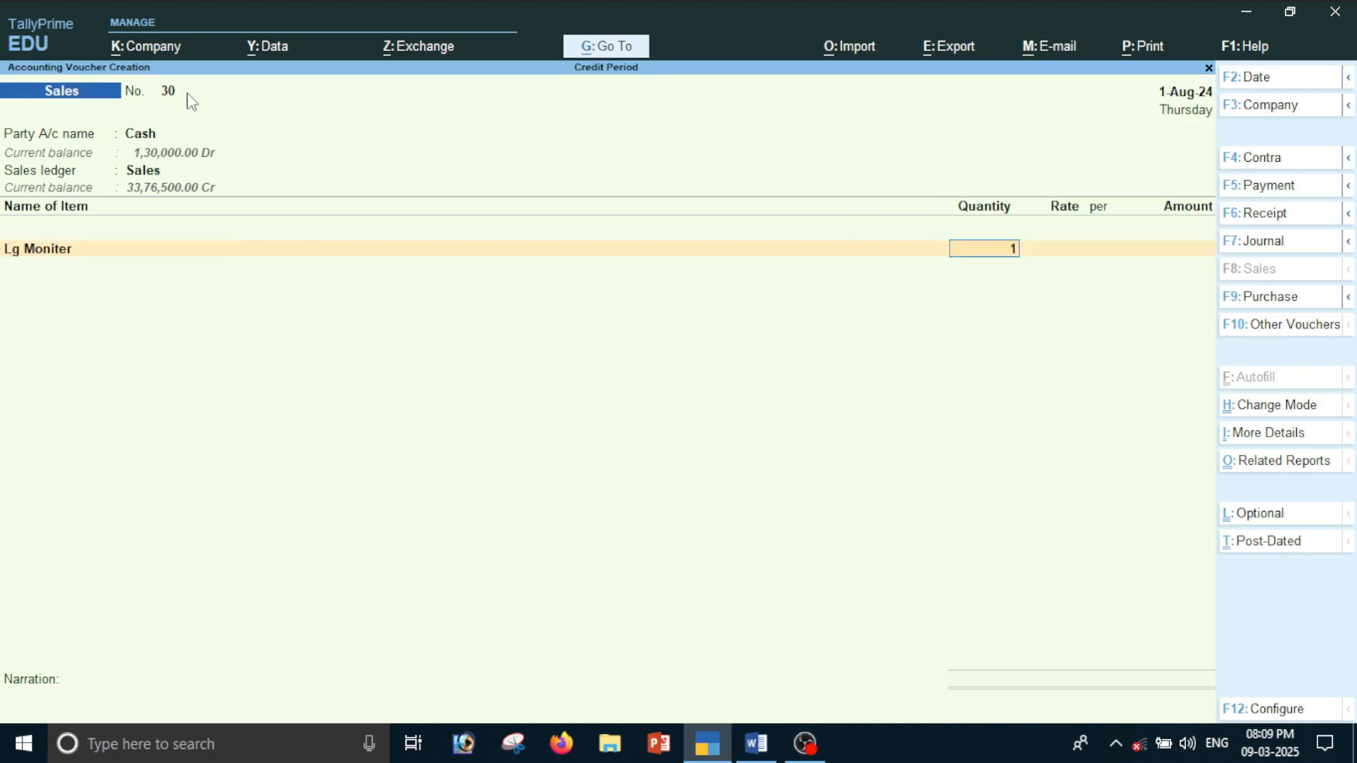
text(0)
key(Return)
key(Return)
key(Return)
key(Return)
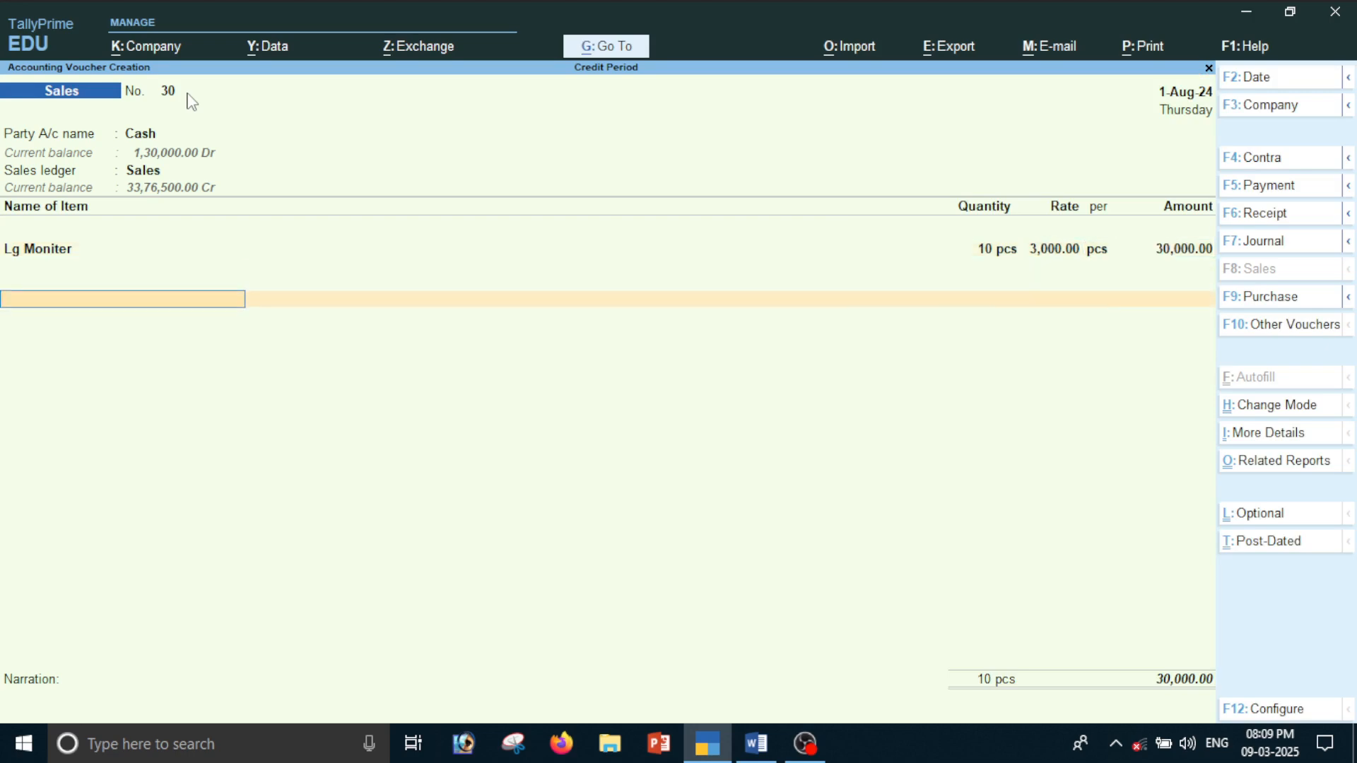
End the item list, leave the narration empty and save the voucher
key(Return)
key(Return)
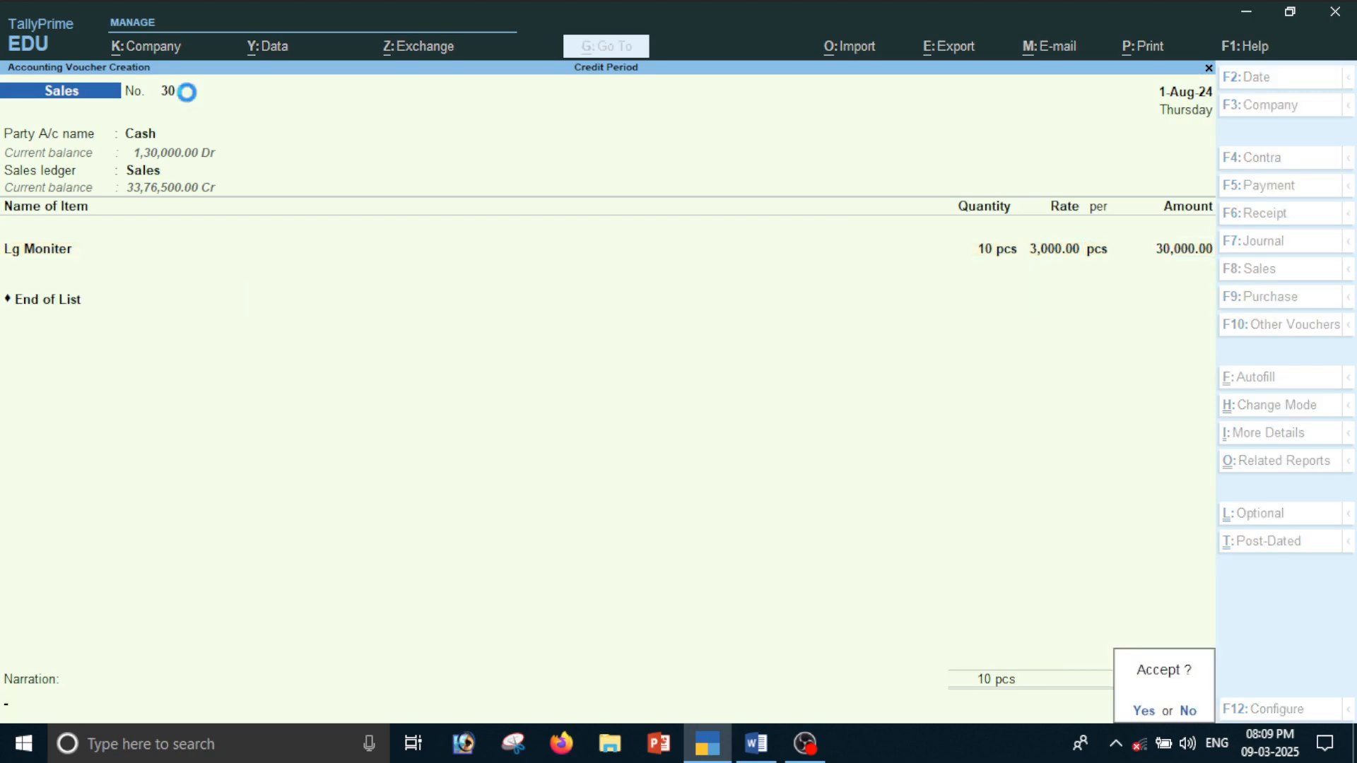
key(Return)
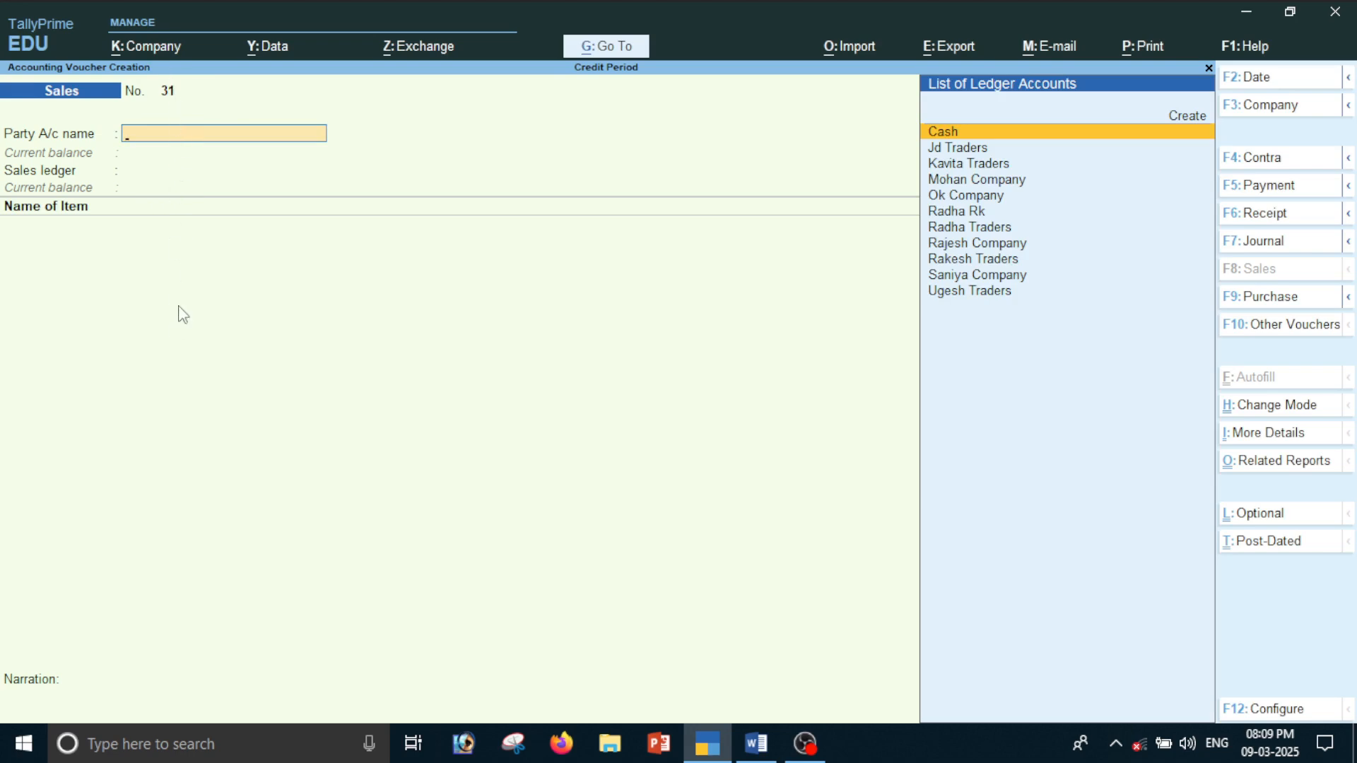
Leave voucher creation, reopen the Day Book and set its period from 1-Apr-24 to 1-Aug-24
key(Escape)
key(y)
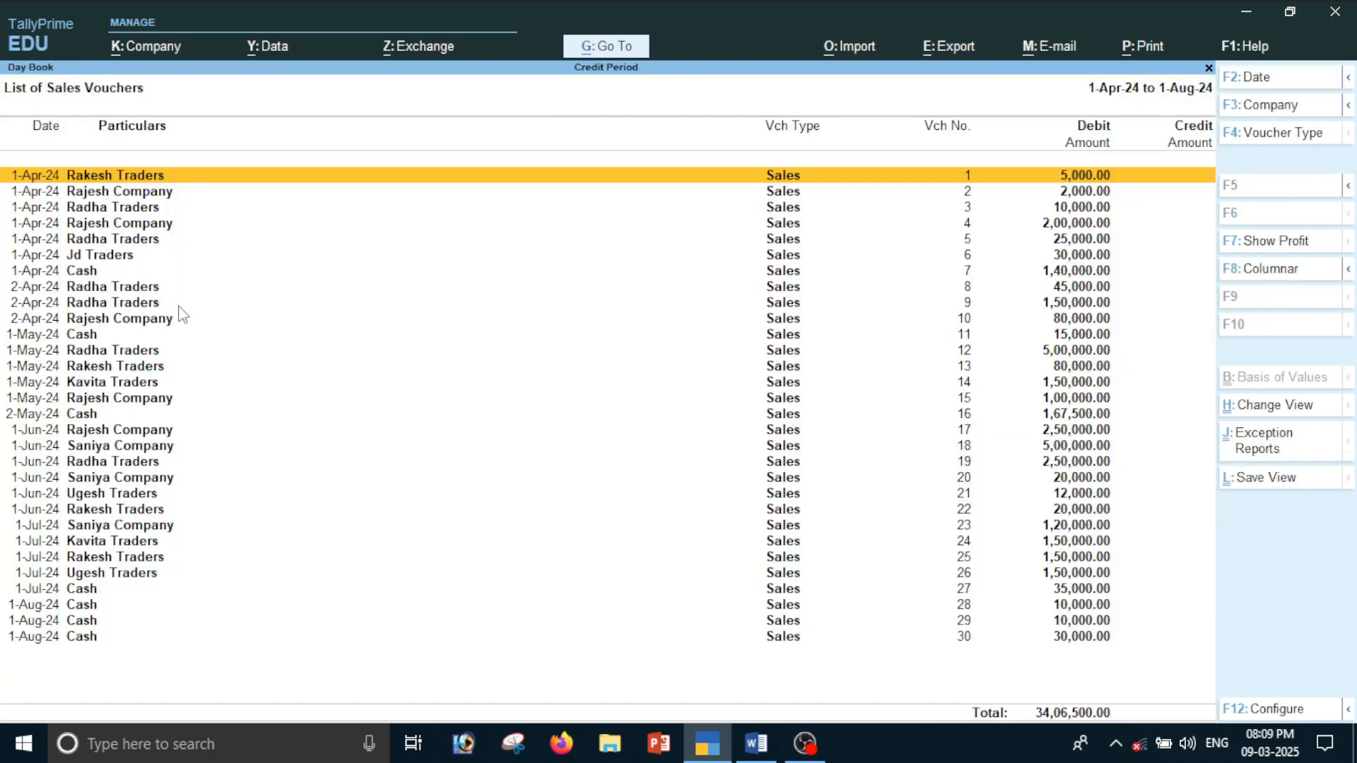
key(Escape)
key(Return)
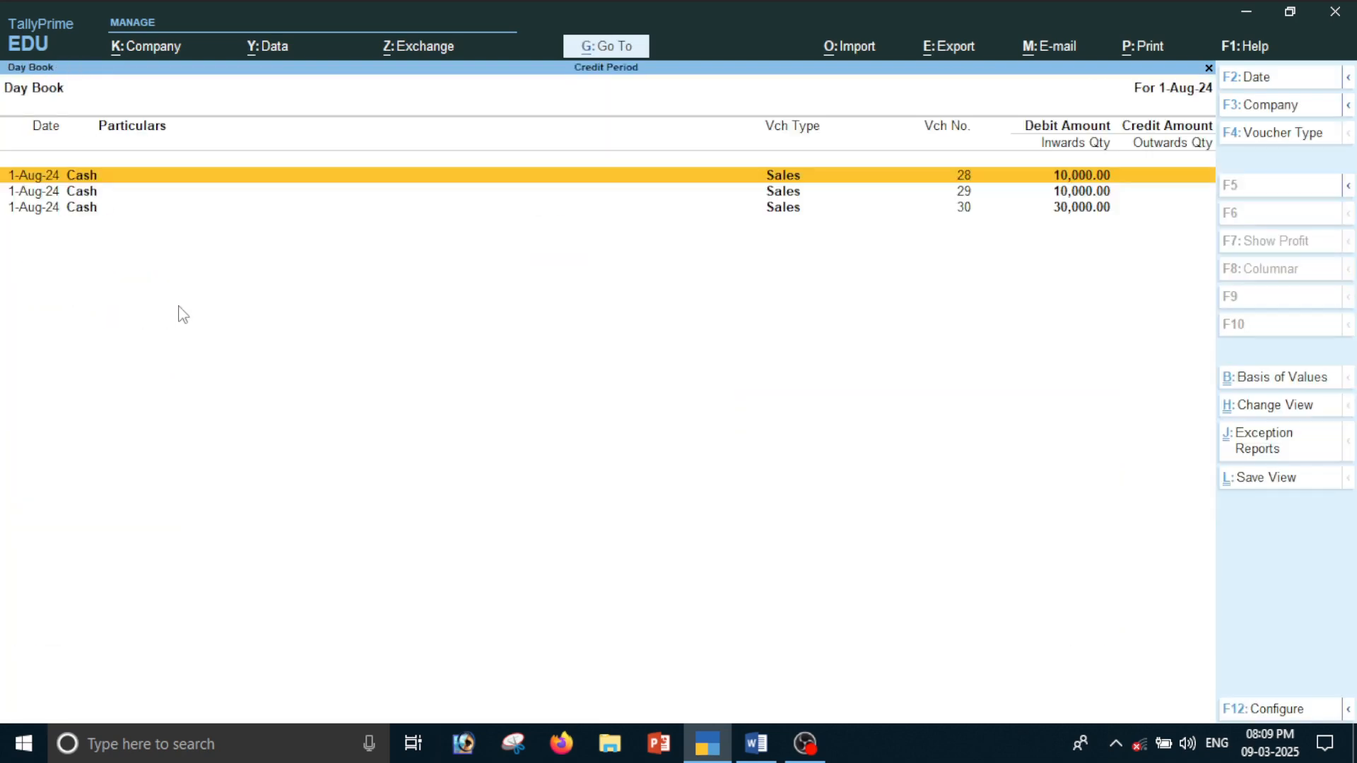
key(alt)
key(alt+F2)
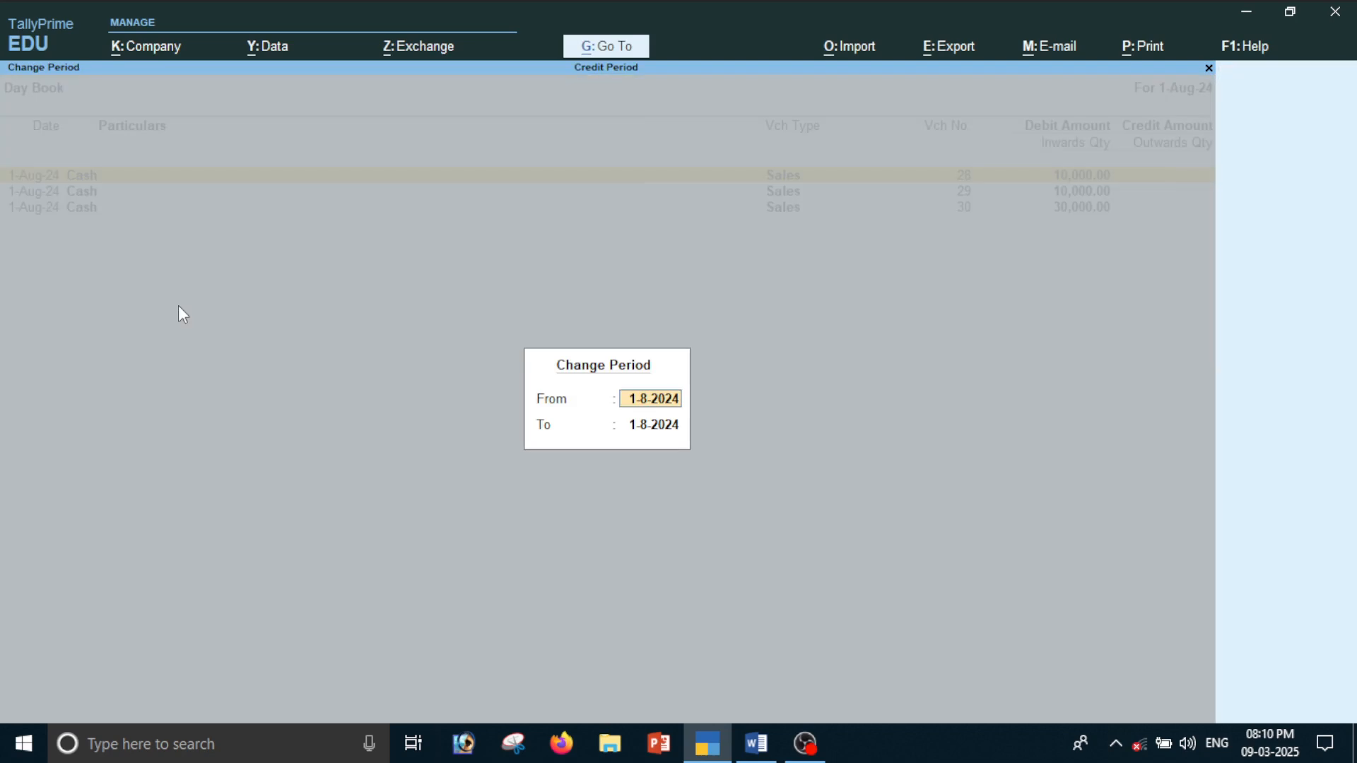
key(BackSpace)
key(Return)
key(BackSpace)
key(Return)
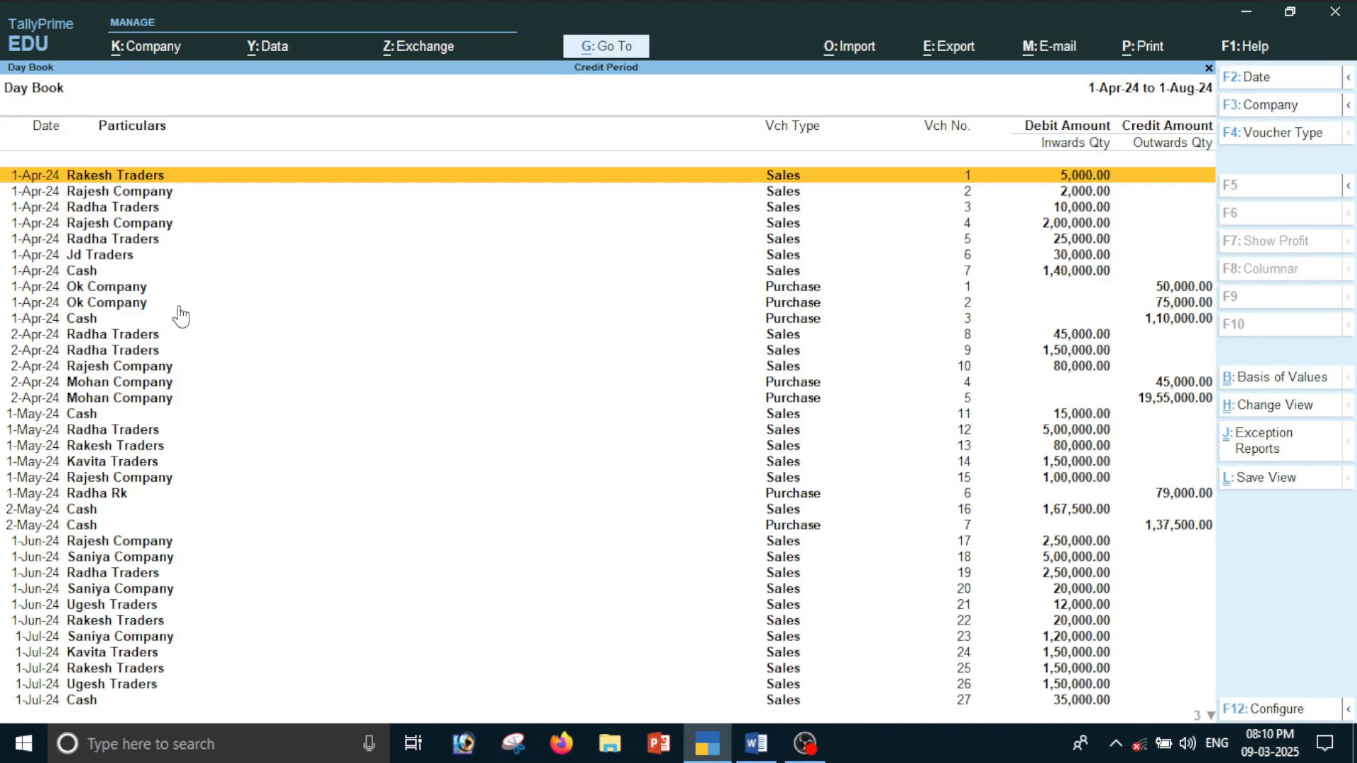
Filter the Day Book by the Sales voucher type to check the voucher numbers
key(F4)
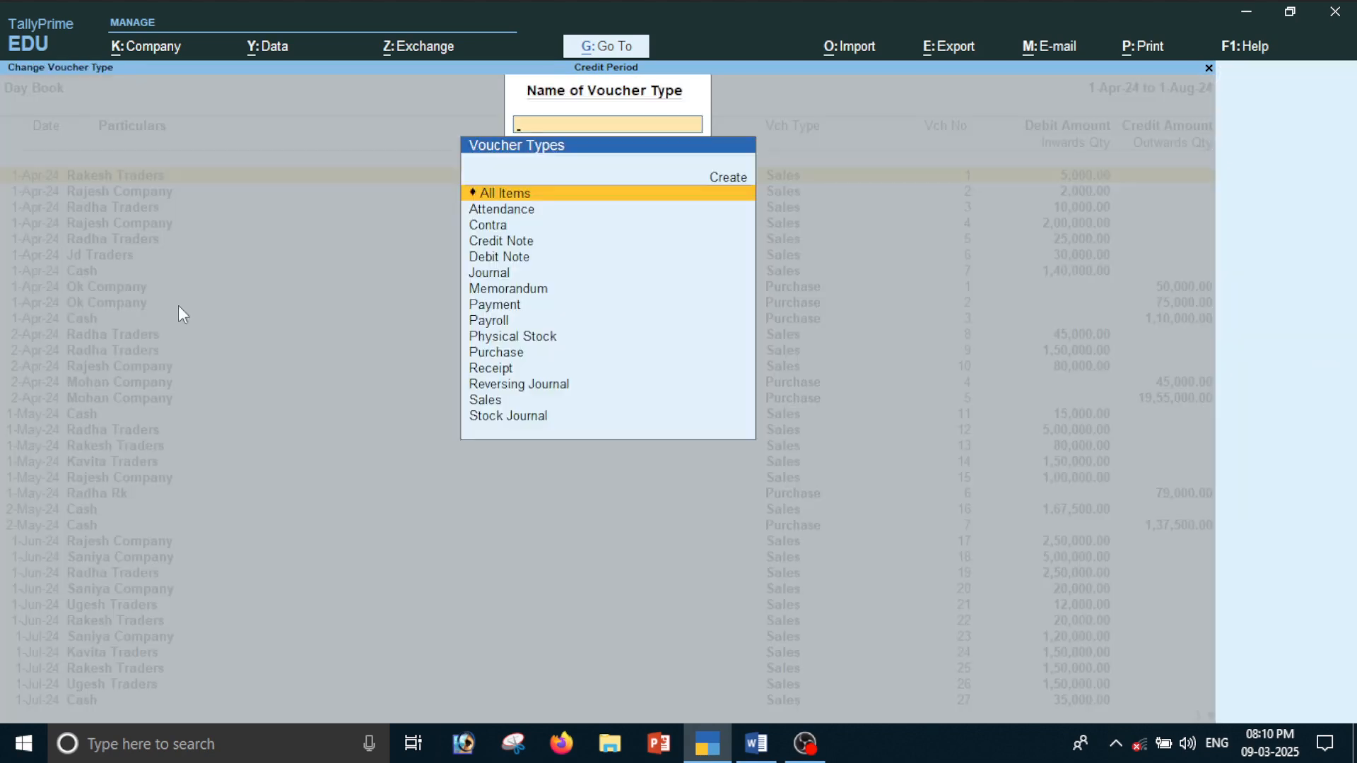
text(sal)
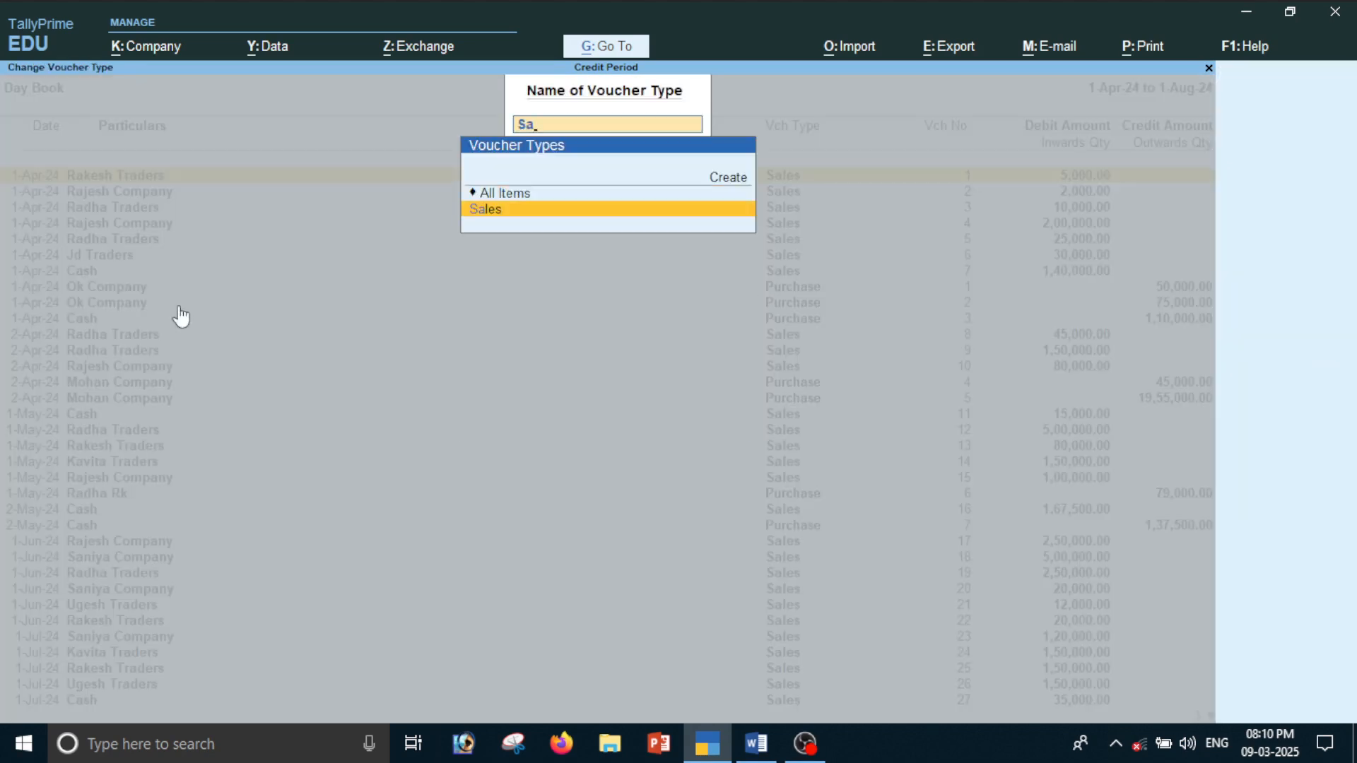
key(Return)
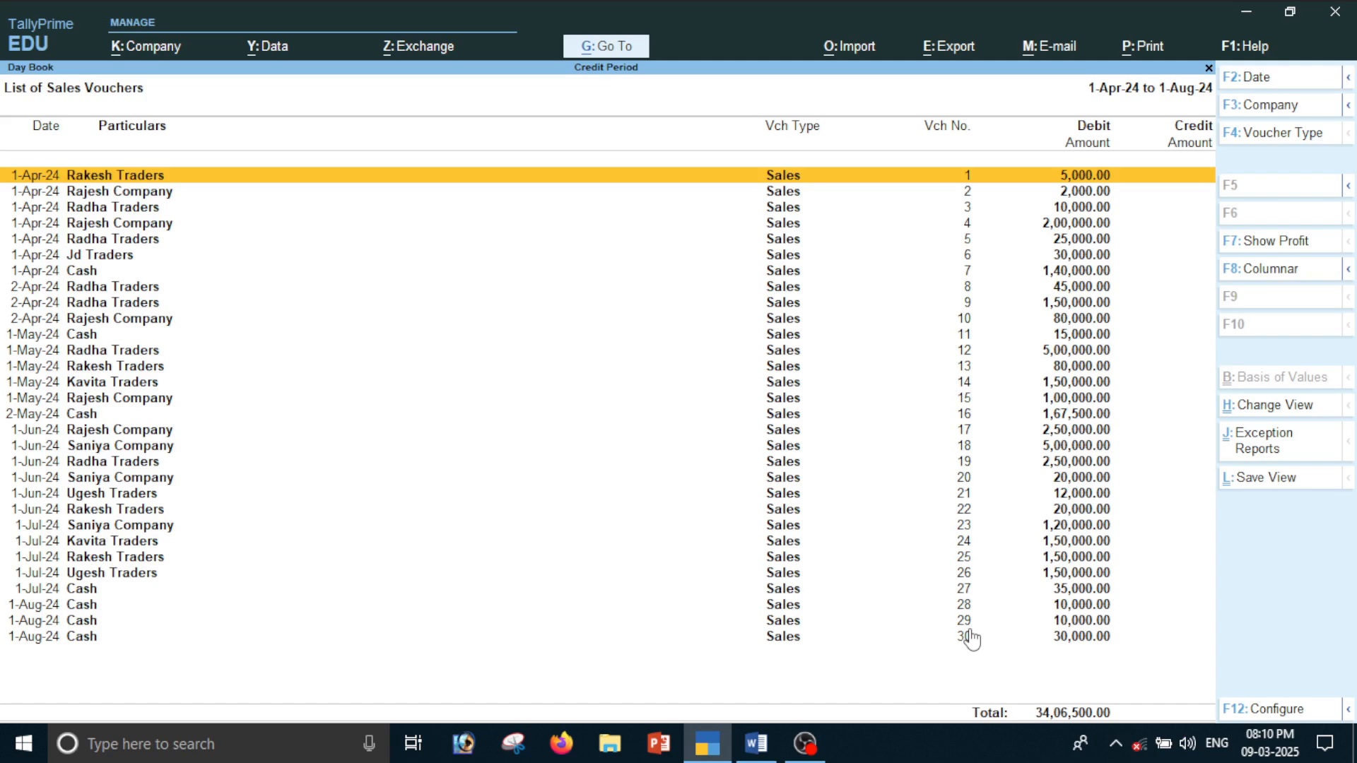
Return to the Gateway of Tally and open sales voucher creation
key(Escape)
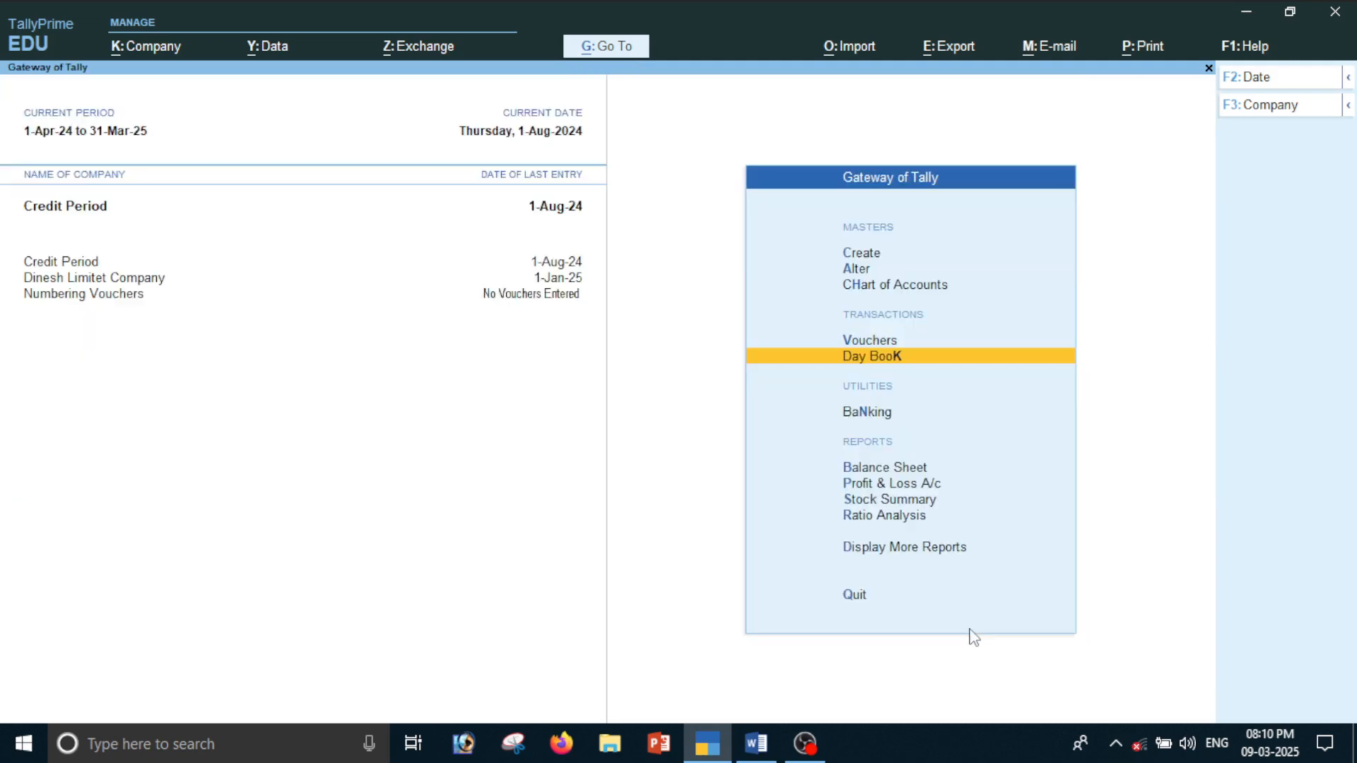
key(Escape)
key(Escape)
key(Down)
key(Down)
key(Down)
key(Down)
key(Up)
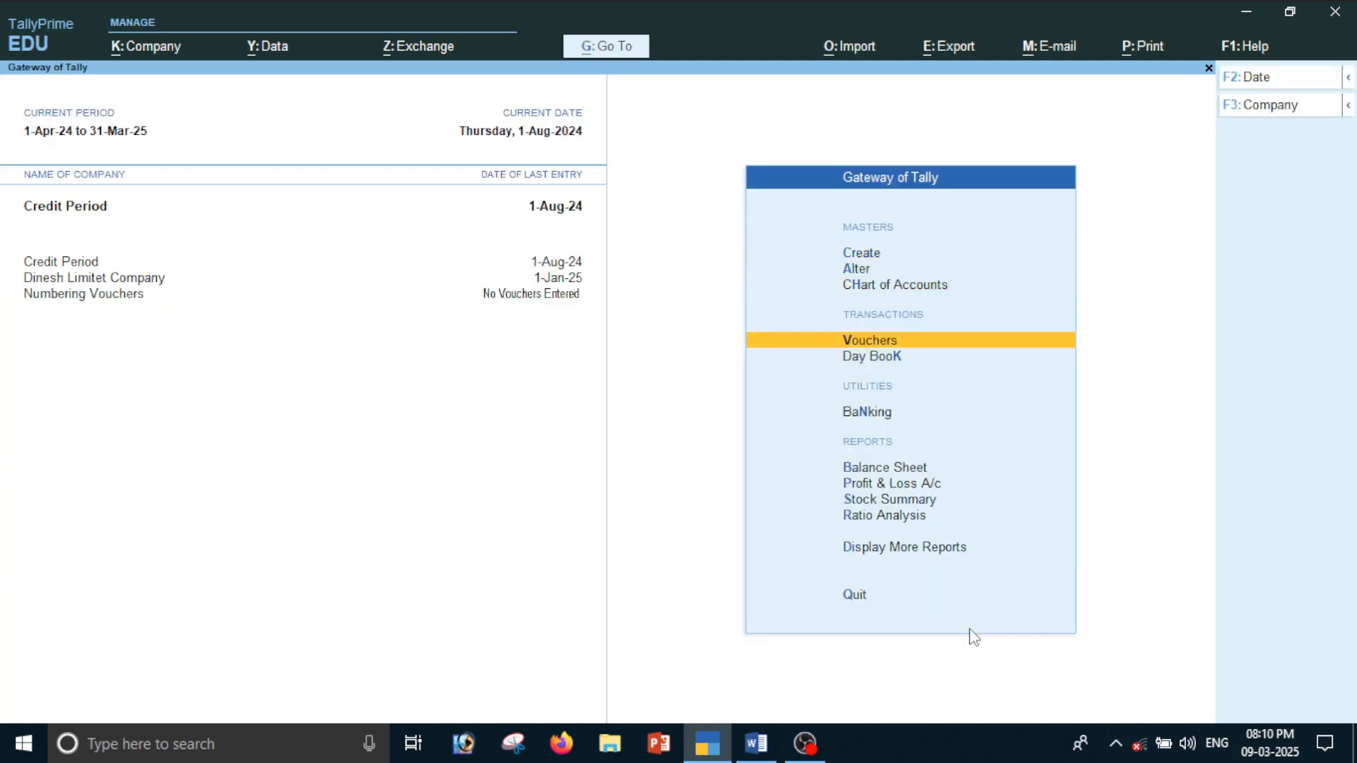
key(Return)
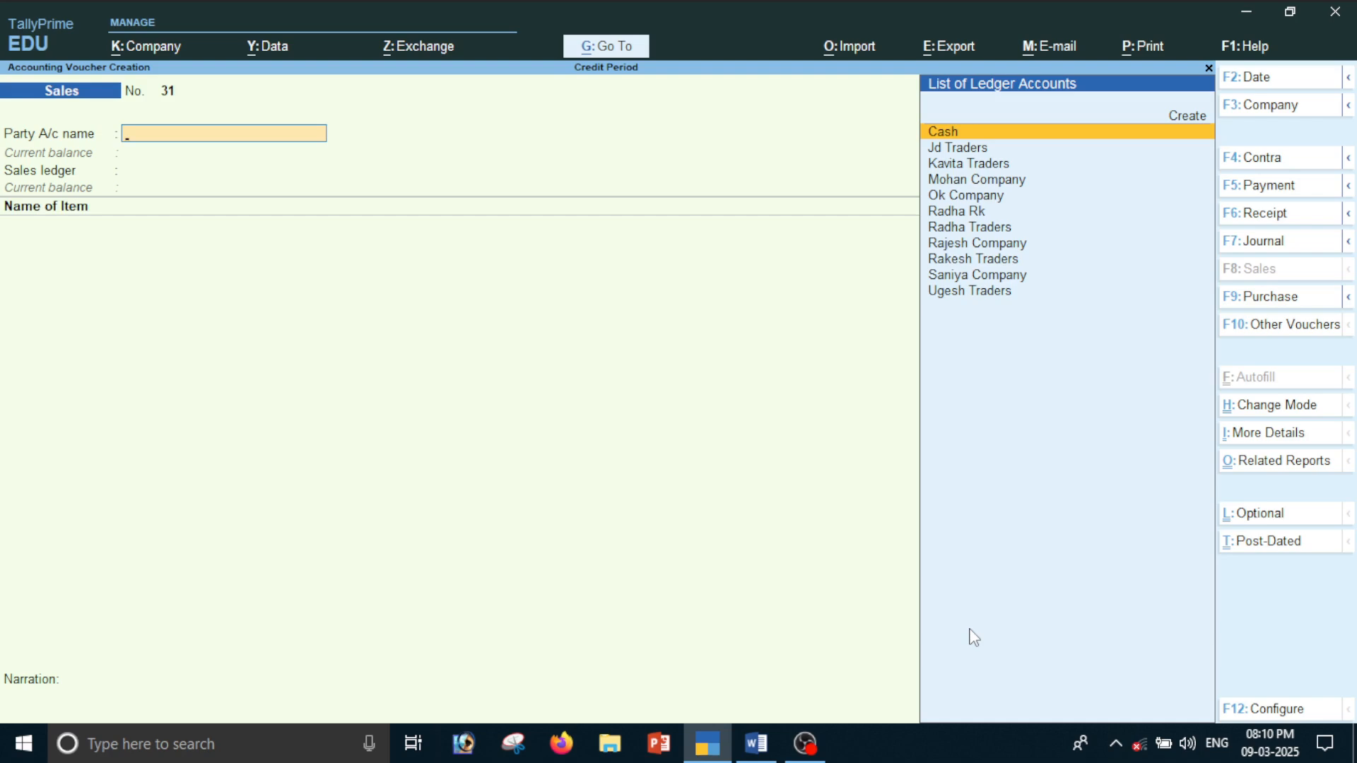
Use Go To to start altering a master and list the voucher types
key(alt+g)
key(Up)
key(Up)
key(Up)
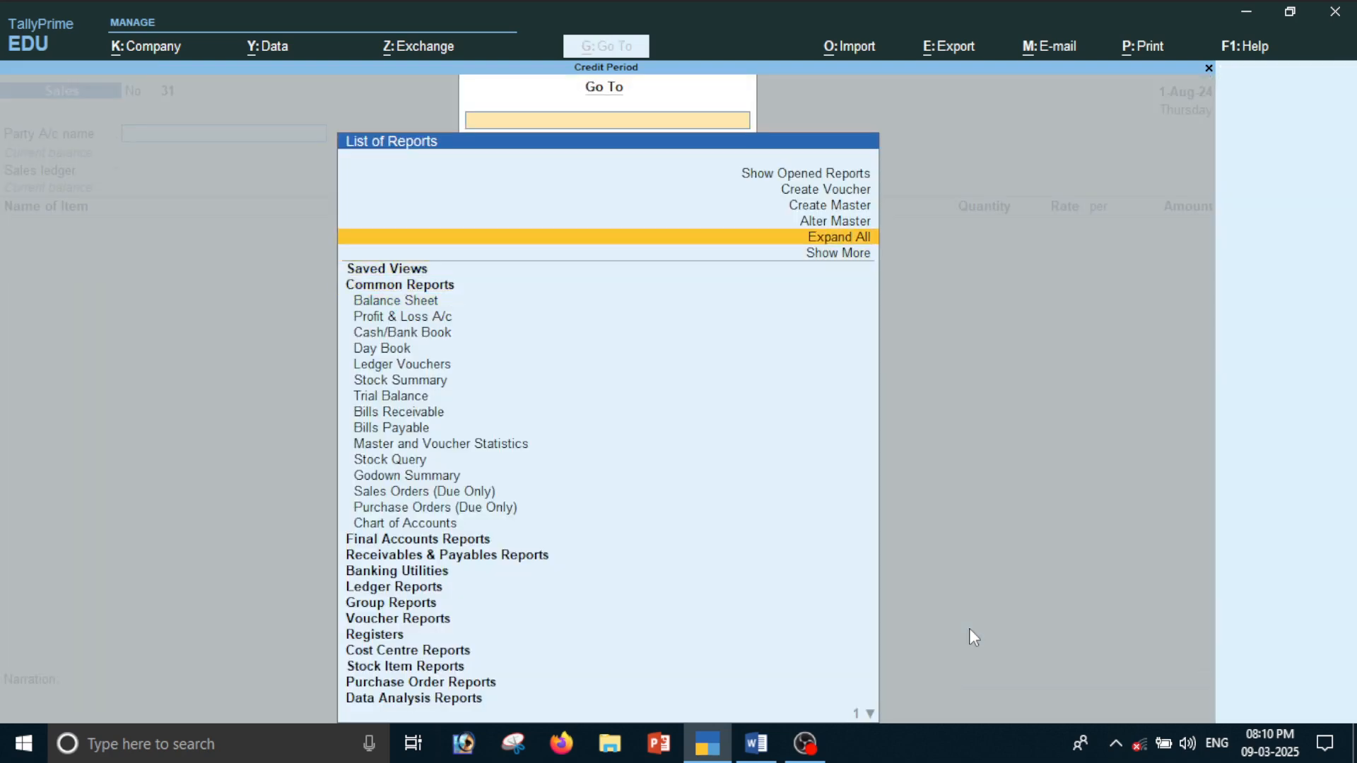
key(Up)
key(Return)
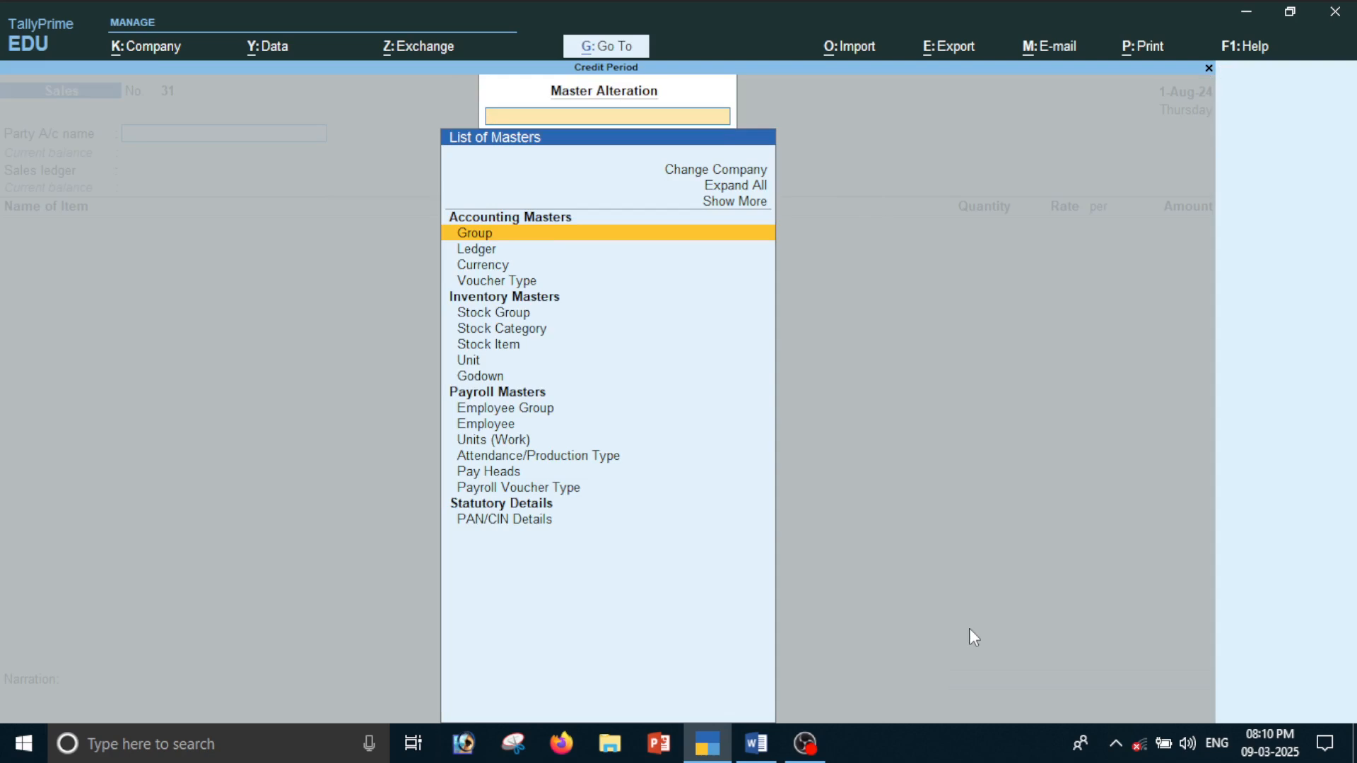
key(Down)
key(Down)
key(Down)
key(Return)
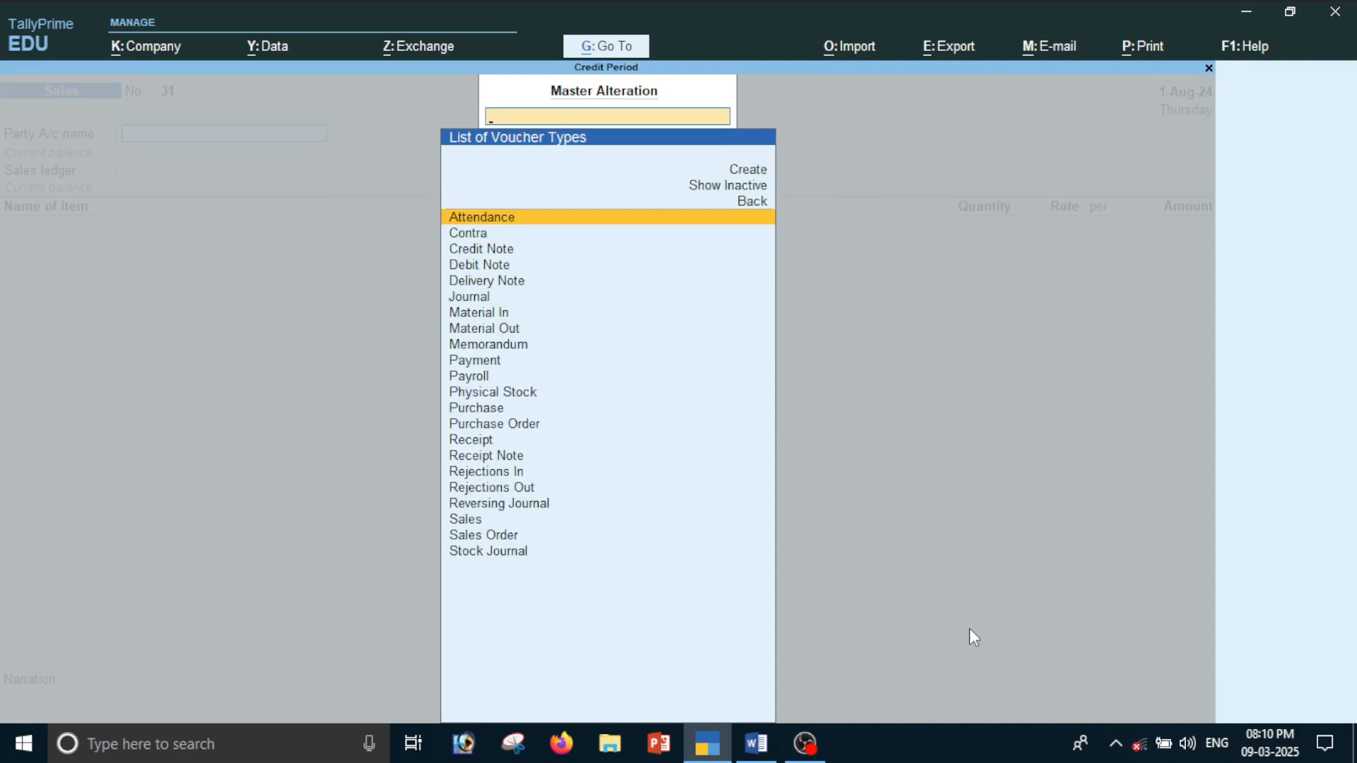
Open the Sales voucher type for alteration and go to its method of voucher numbering
text(sa)
key(Return)
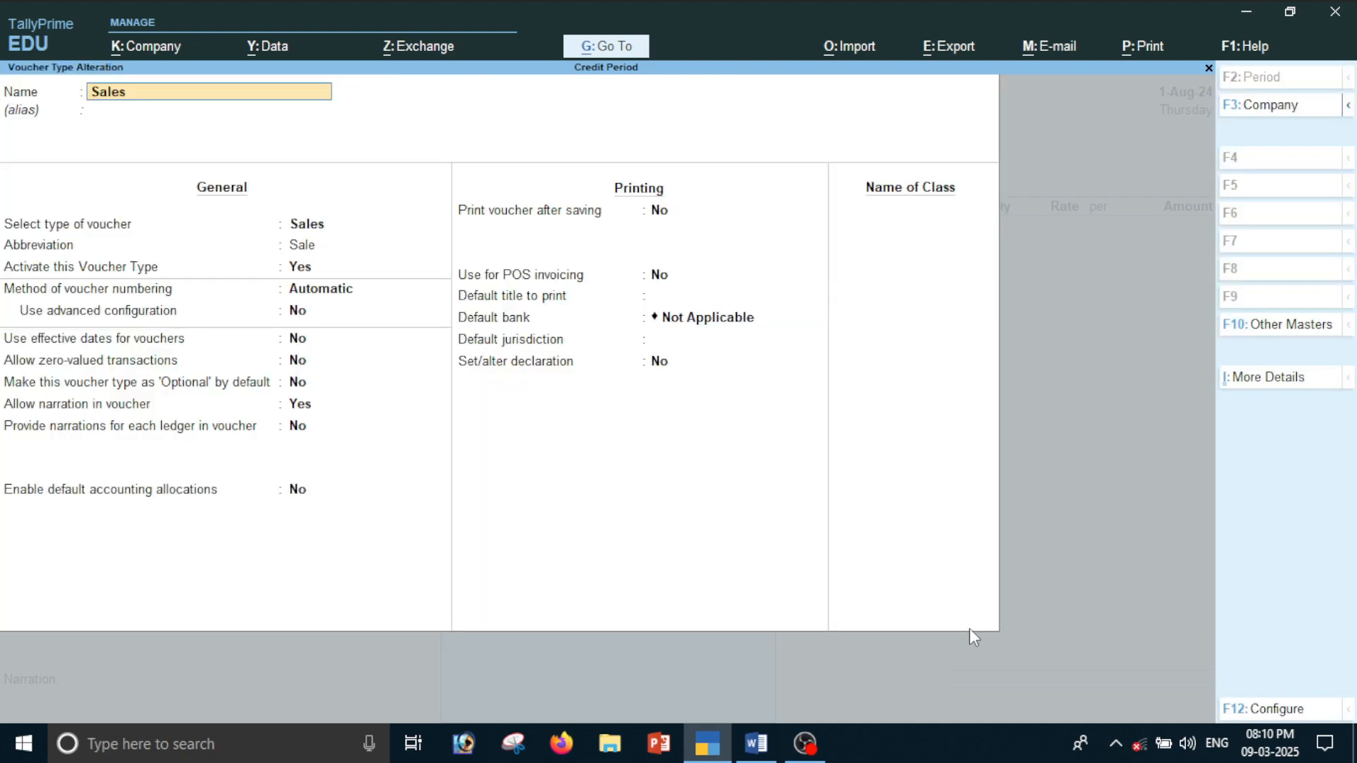
key(Return)
key(Return)
key(Return)
key(Return)
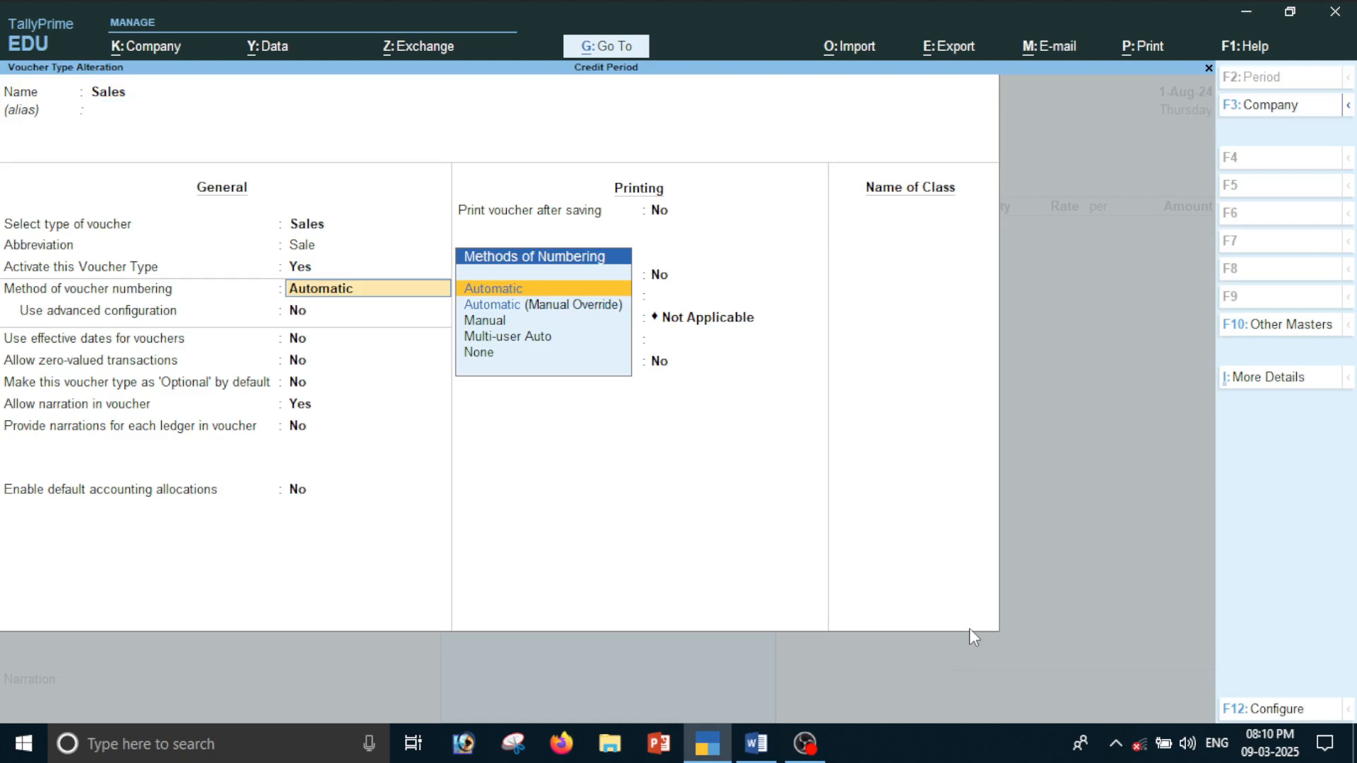
Switch to the Word document, read the note under the Automatic numbering method, and return to TallyPrime
key(alt+Tab)
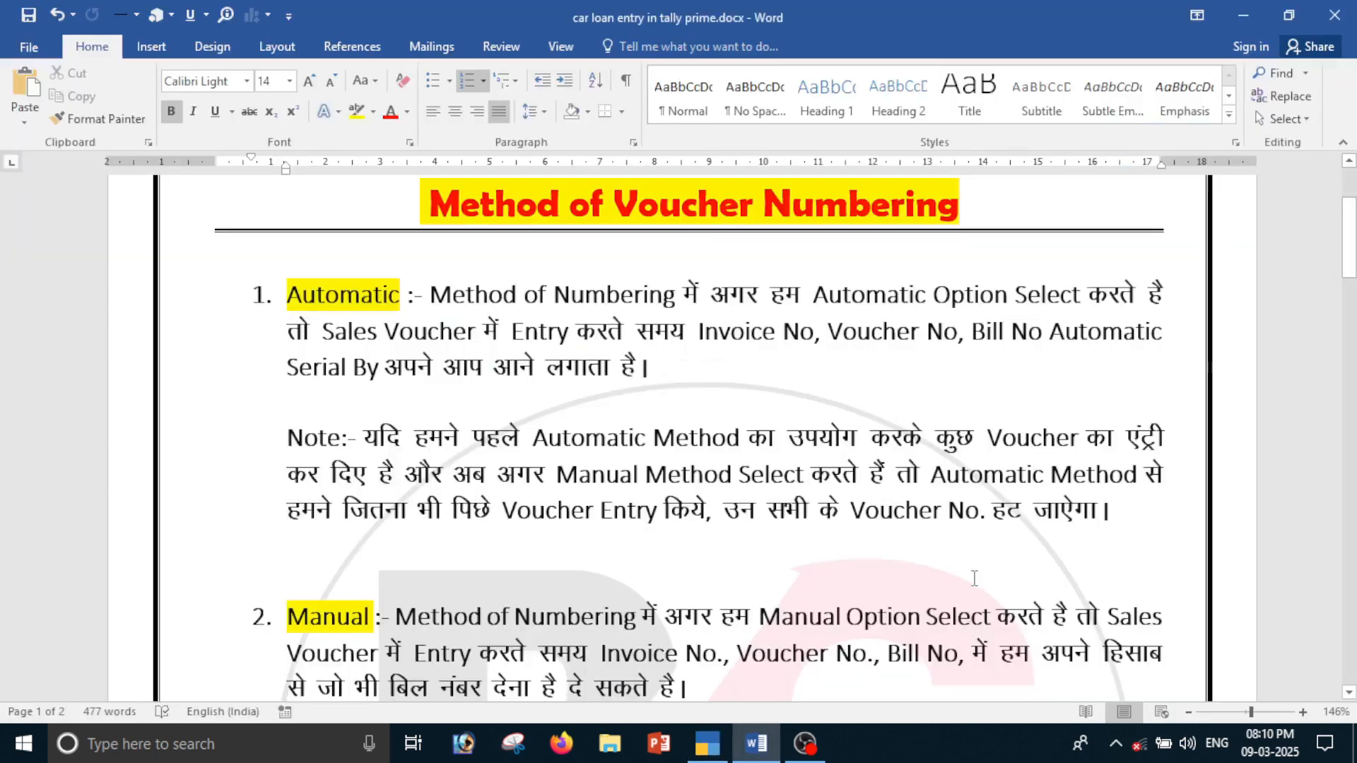
click(365, 442)
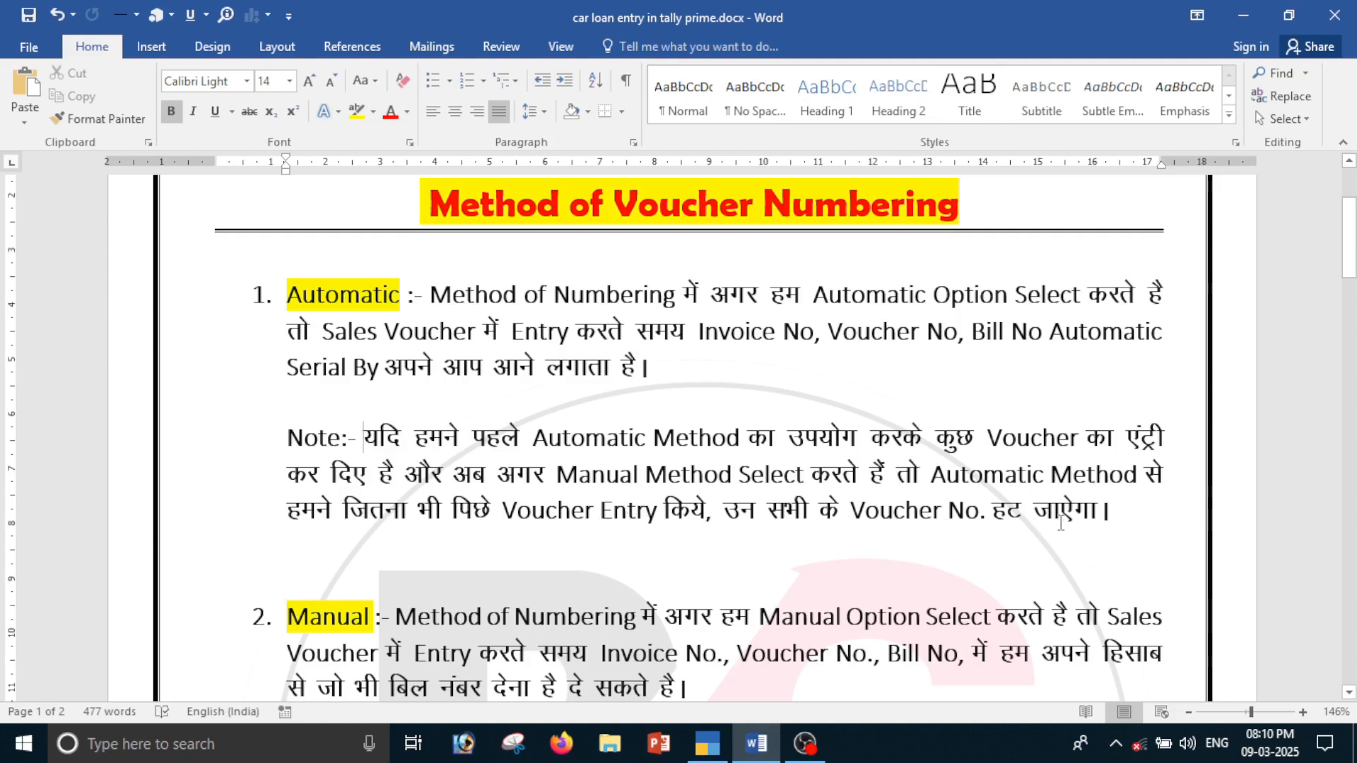
key(alt+Tab)
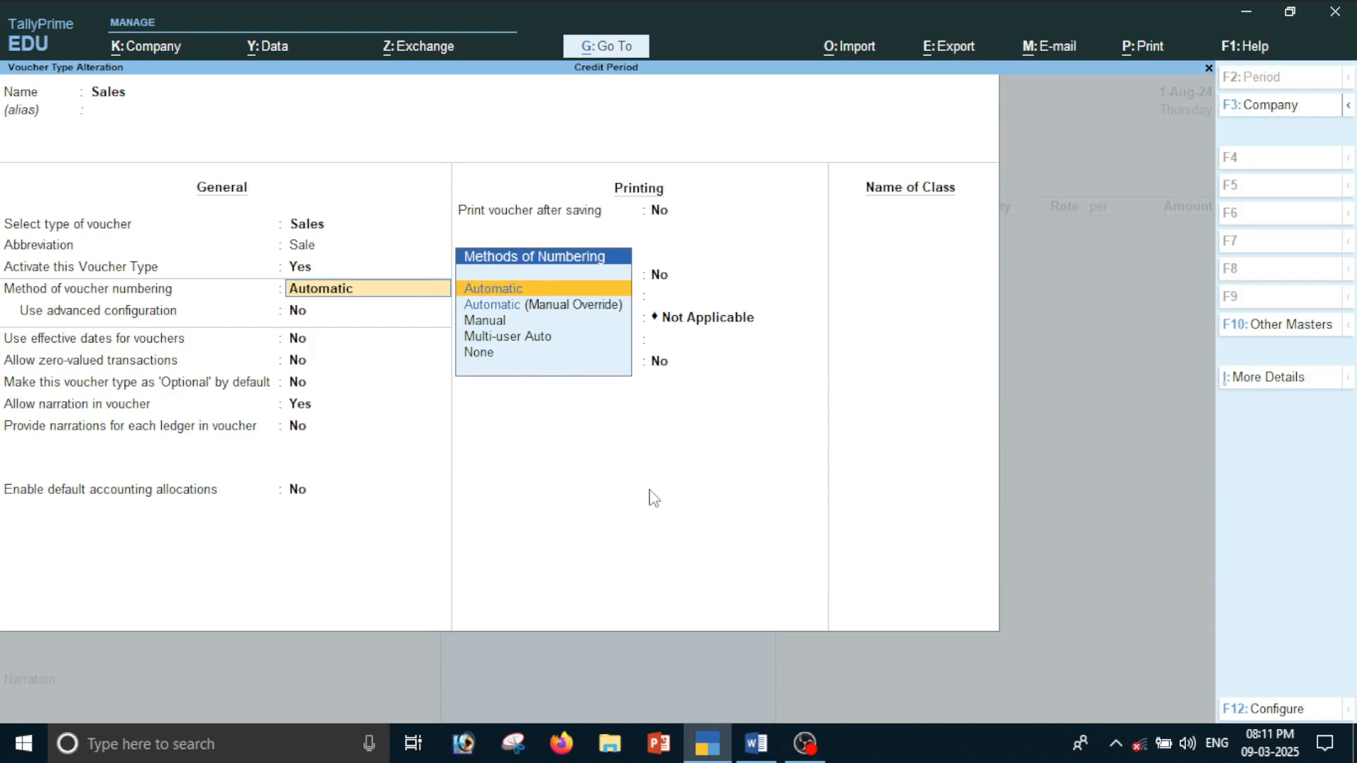
Set the Sales voucher type's numbering method to Manual, accept the effect on existing transactions, keep Prevent duplicates at No and save it
key(Down)
key(Down)
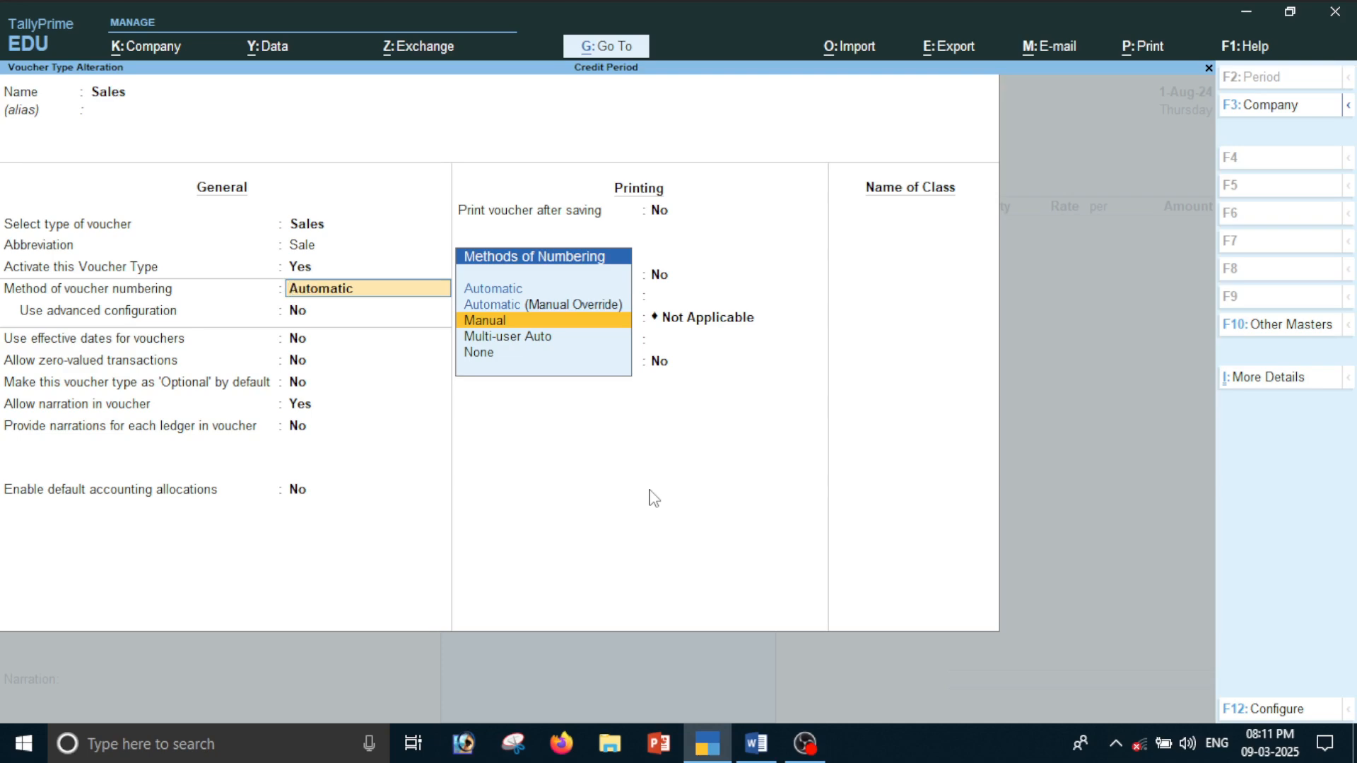
key(Return)
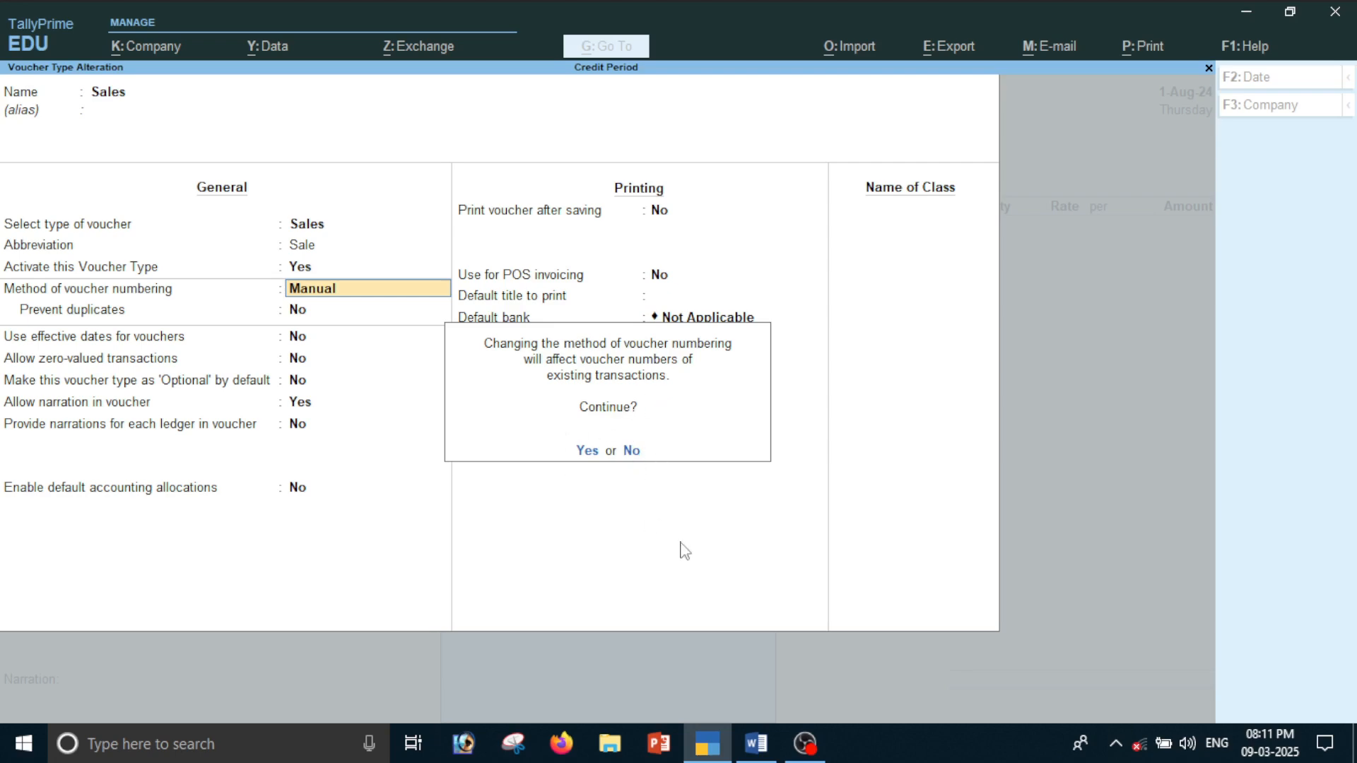
key(Return)
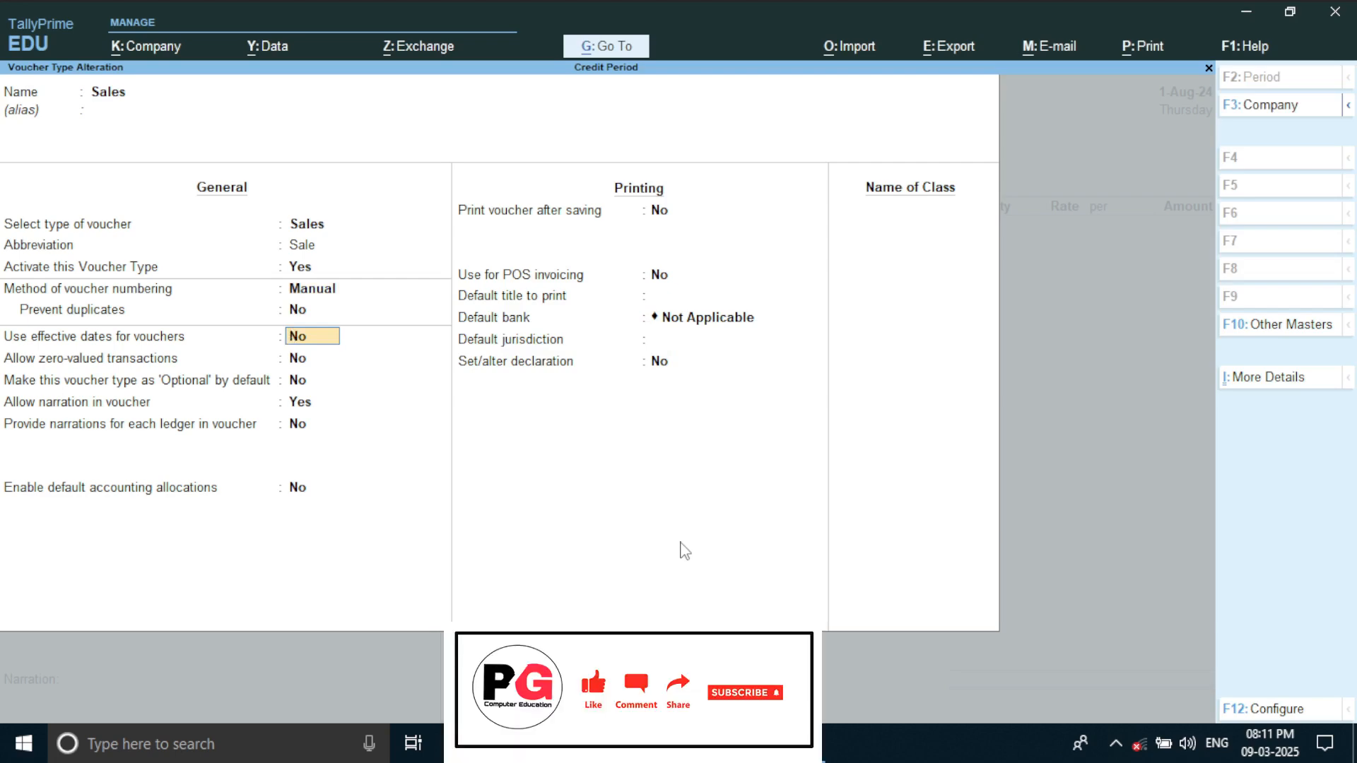
key(ctrl)
key(ctrl+a)
key(Escape)
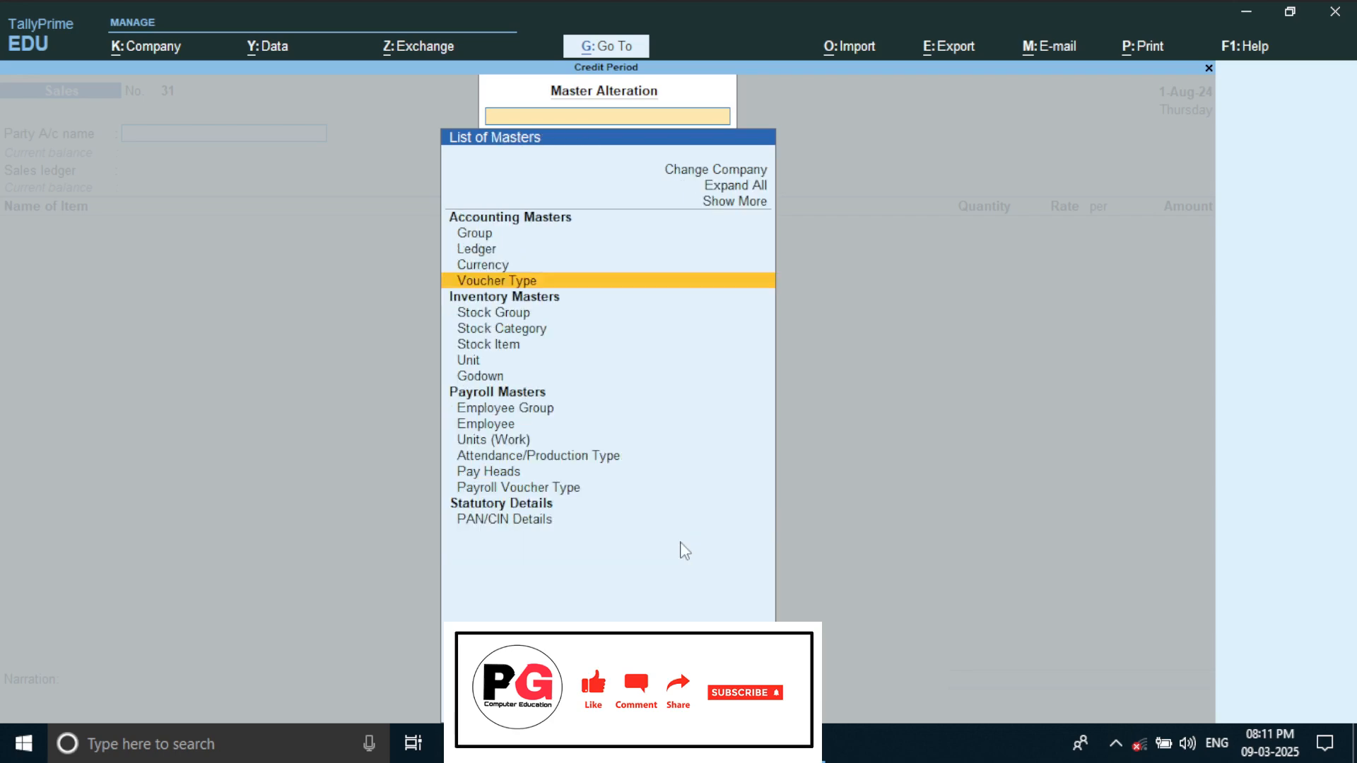
key(Escape)
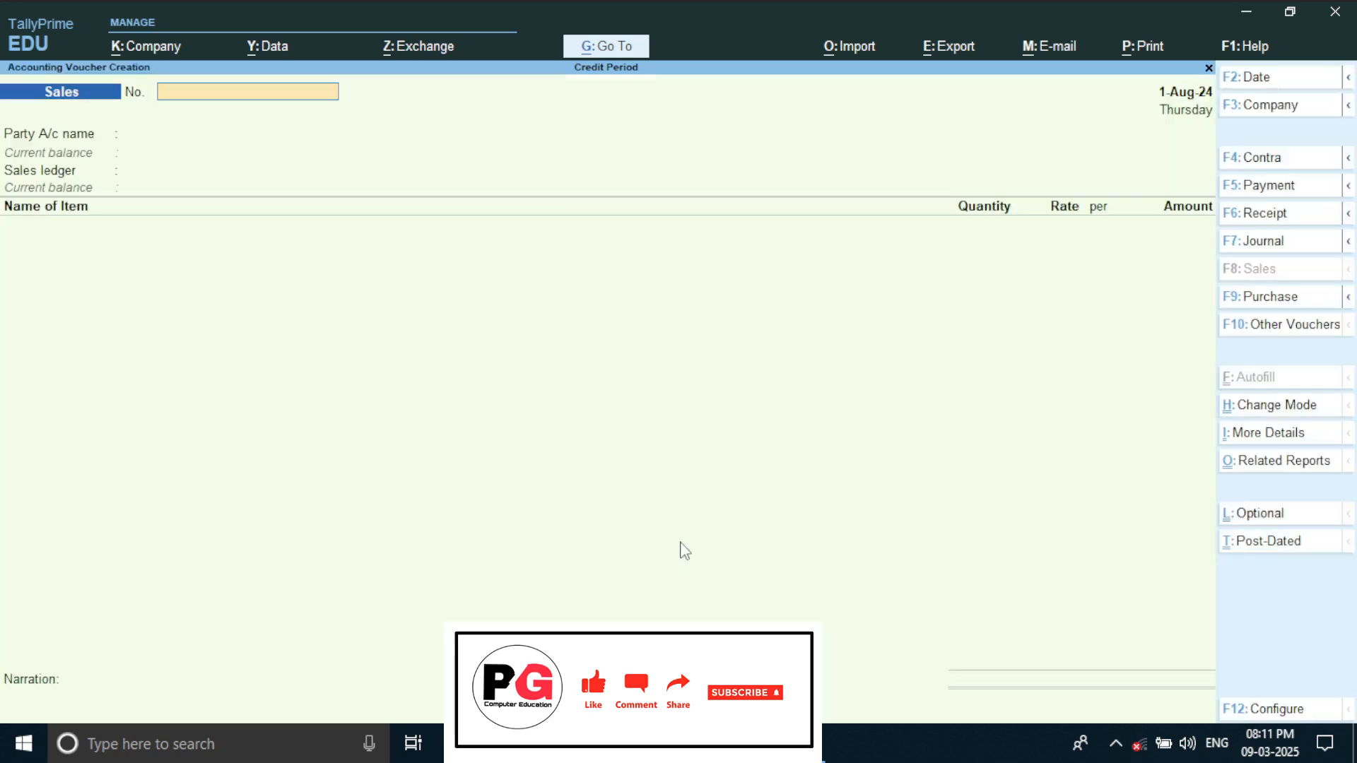
Open the Day Book from the Gateway of Tally and extend its period to 1-Apr-24 through 1-Aug-24
key(Escape)
key(Down)
key(Return)
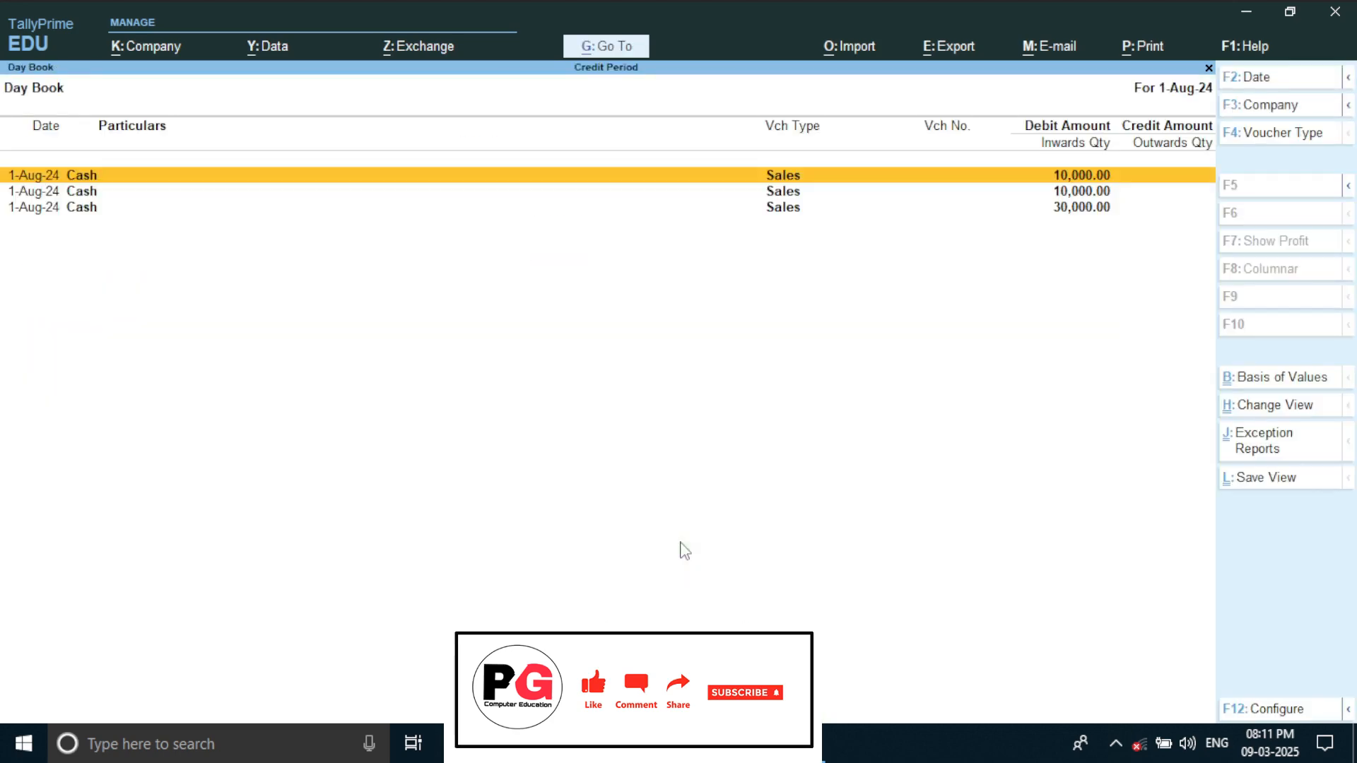
key(alt+F2)
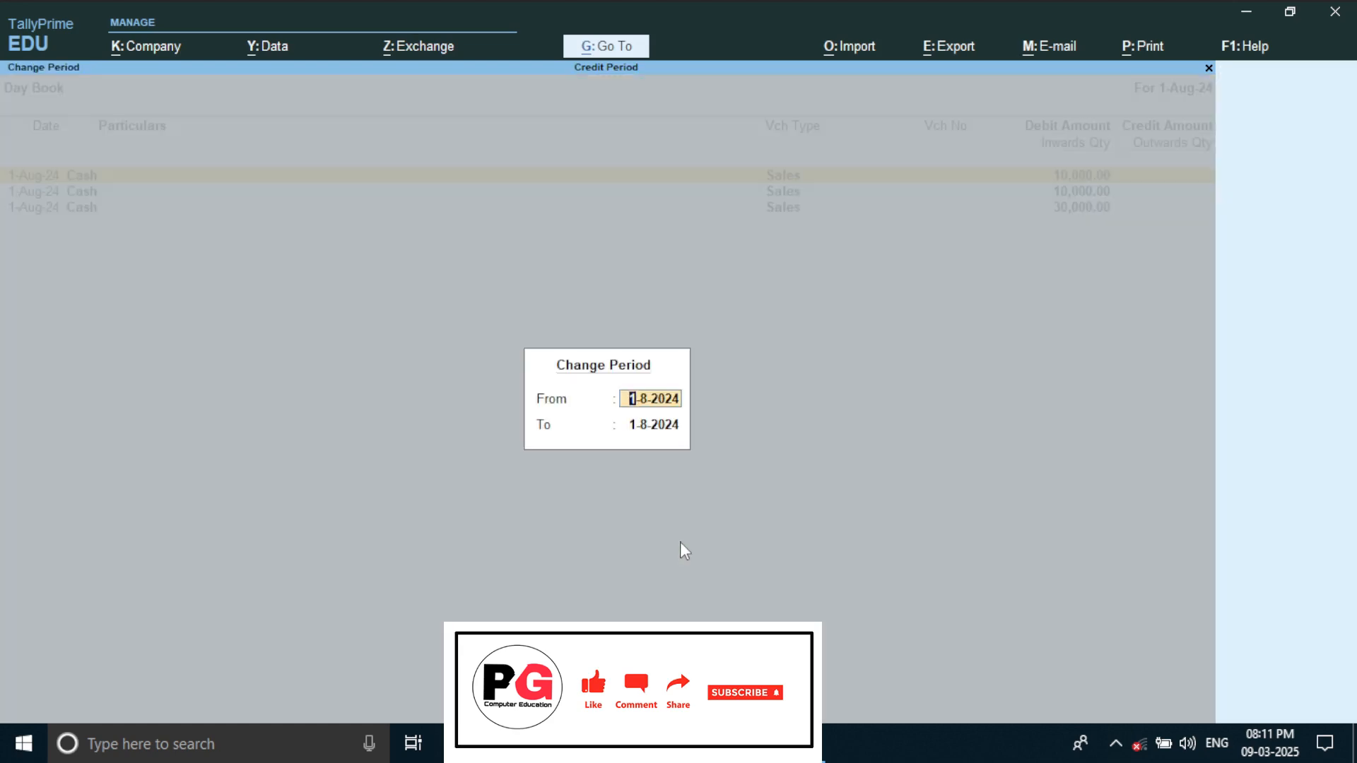
key(Return)
key(Return)
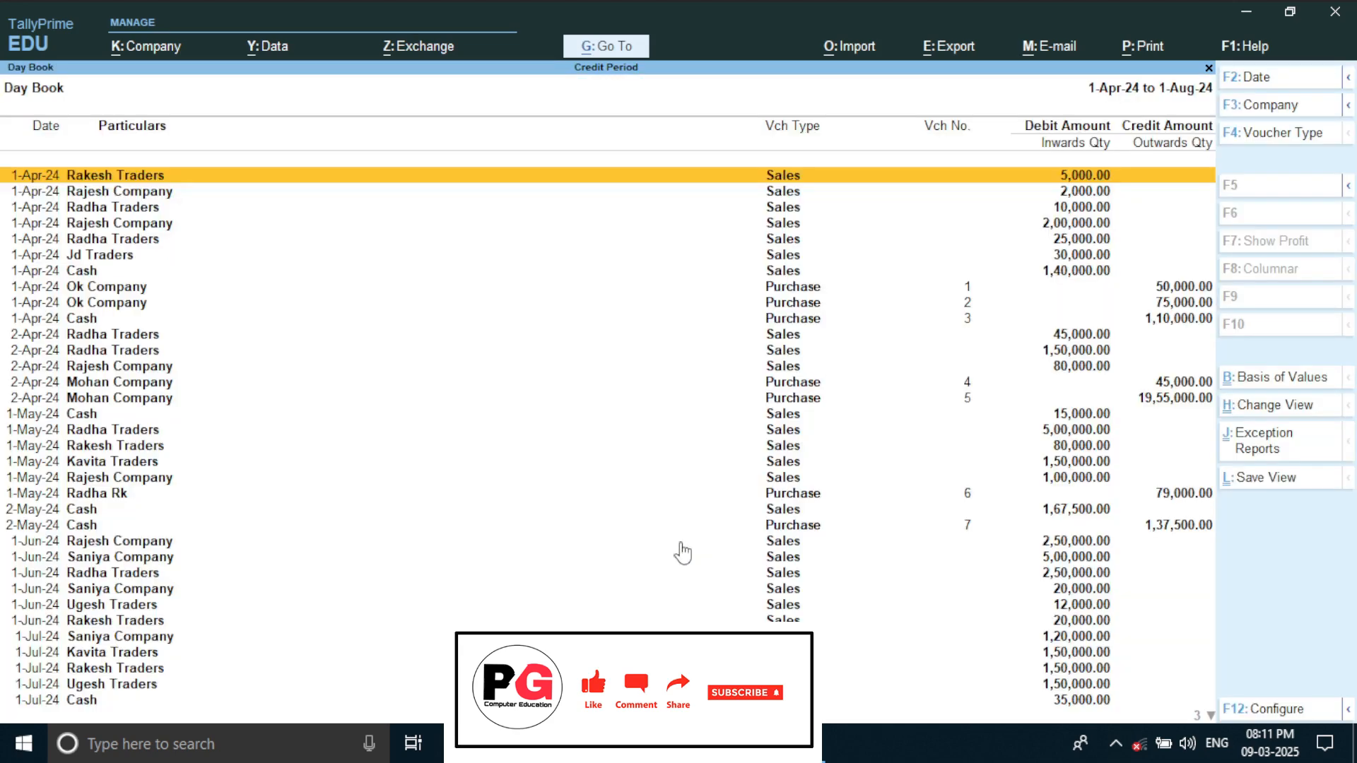
Filter the Day Book to Sales vouchers, check their voucher number column, and return to the Gateway of Tally
key(F4)
text(Sal)
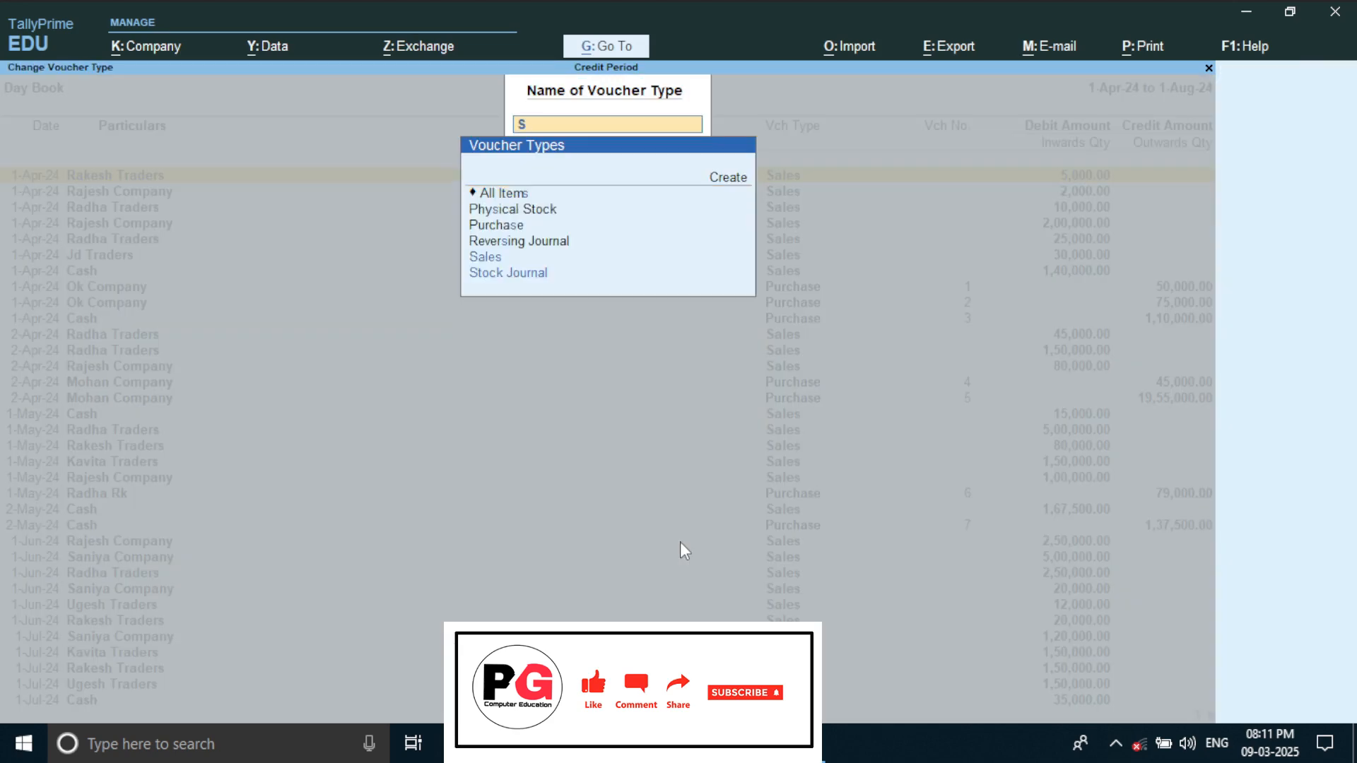
key(Return)
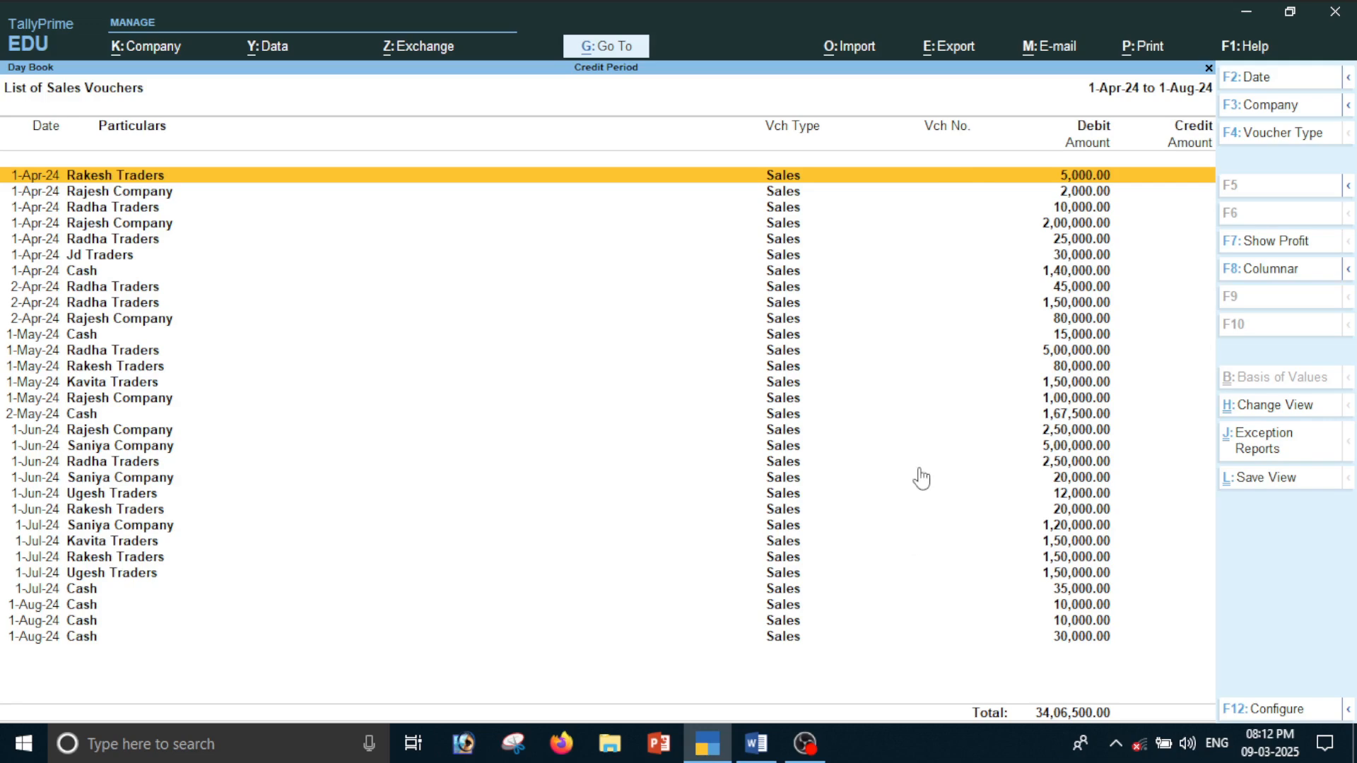
key(Escape)
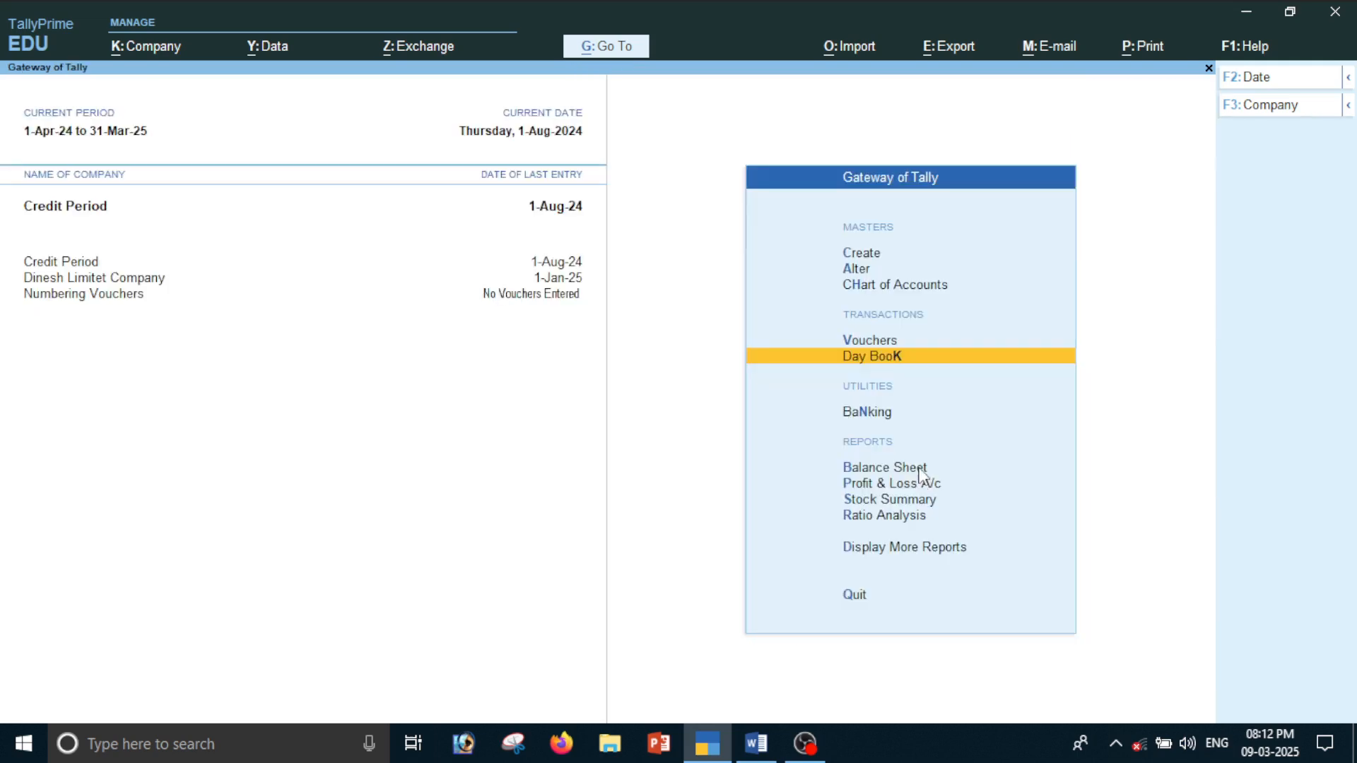
key(Escape)
key(n)
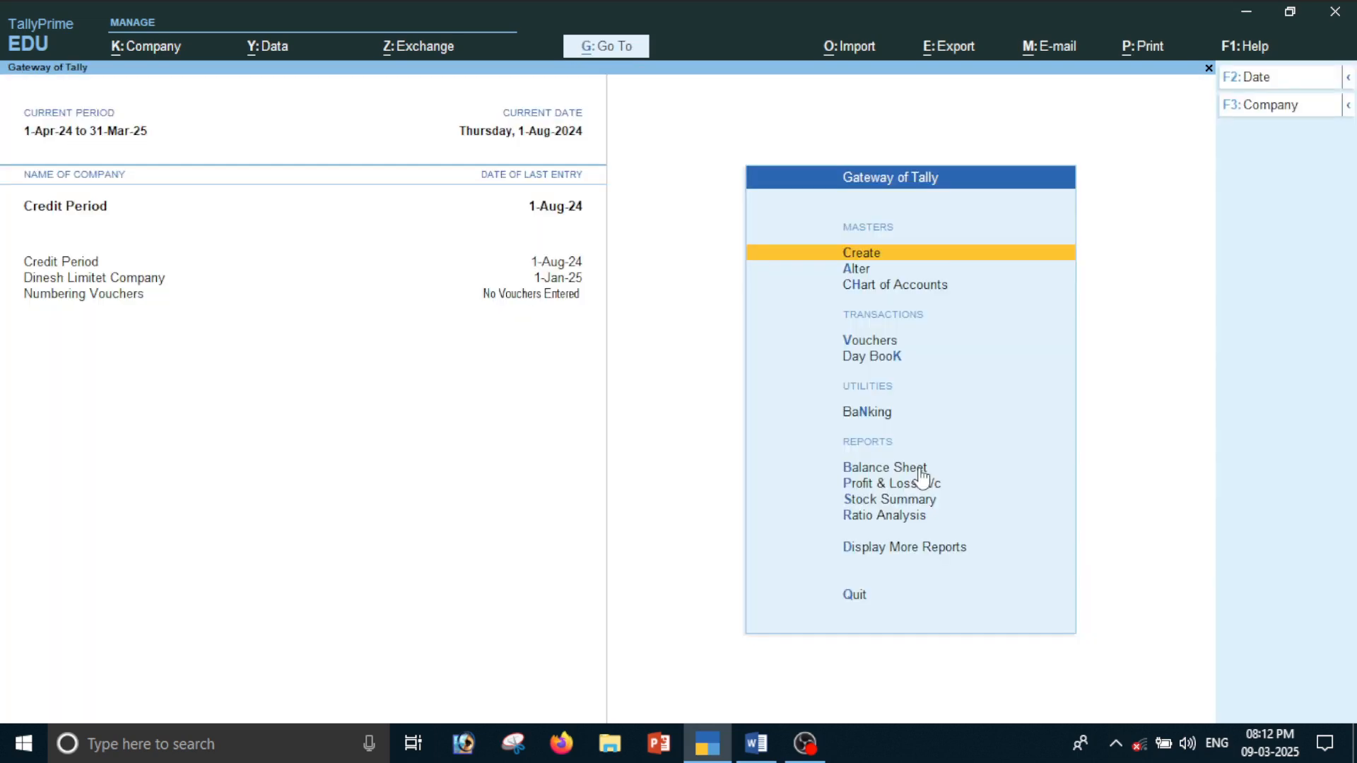
Change the active company to Numbering Vouchers through the company selection list
key(F3)
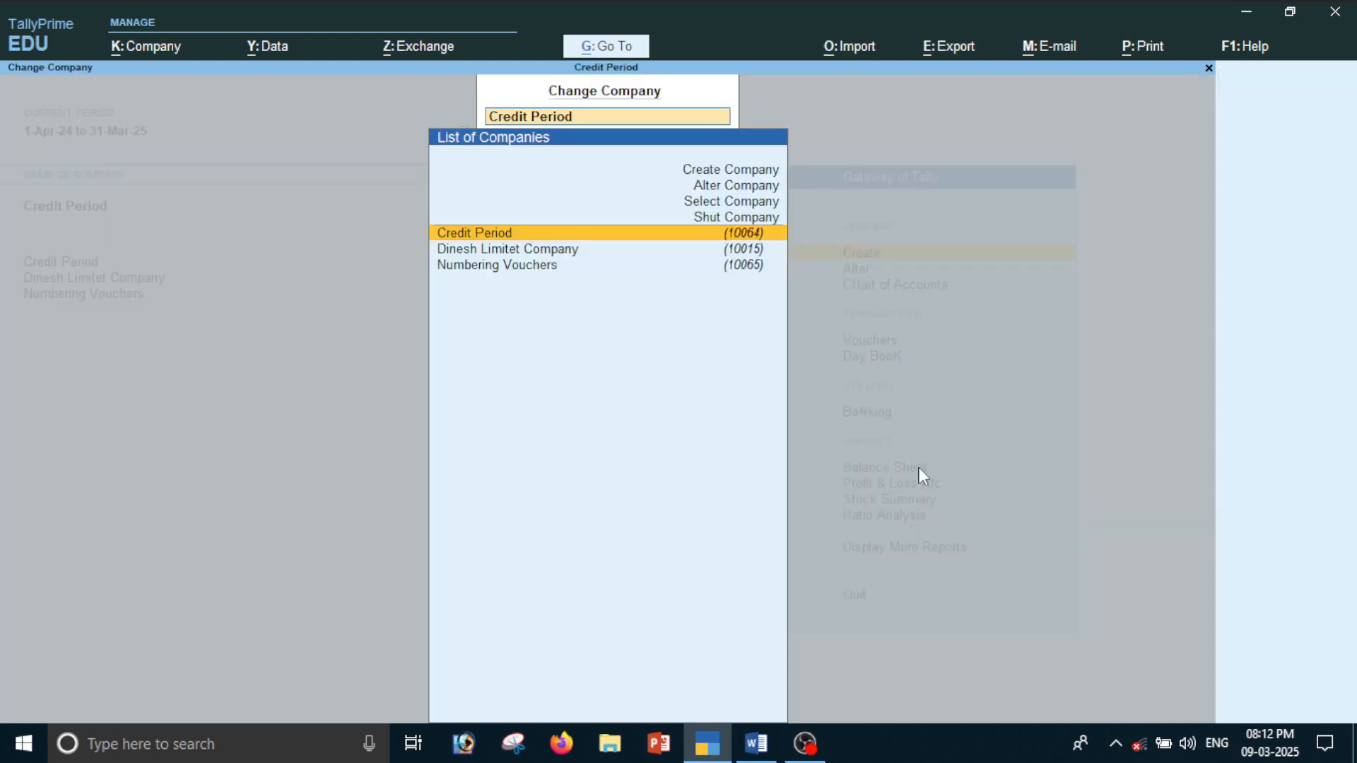
key(Up)
key(Up)
key(Up)
key(Down)
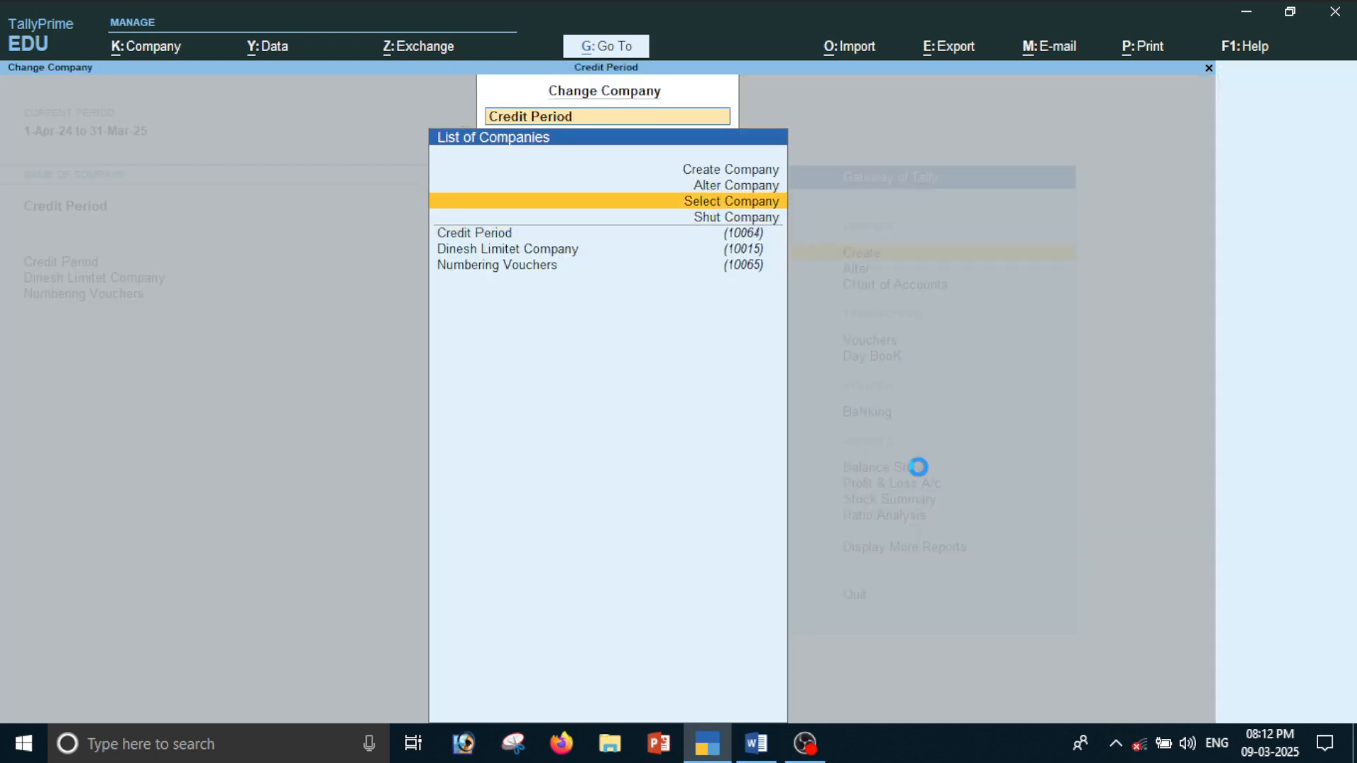
key(Return)
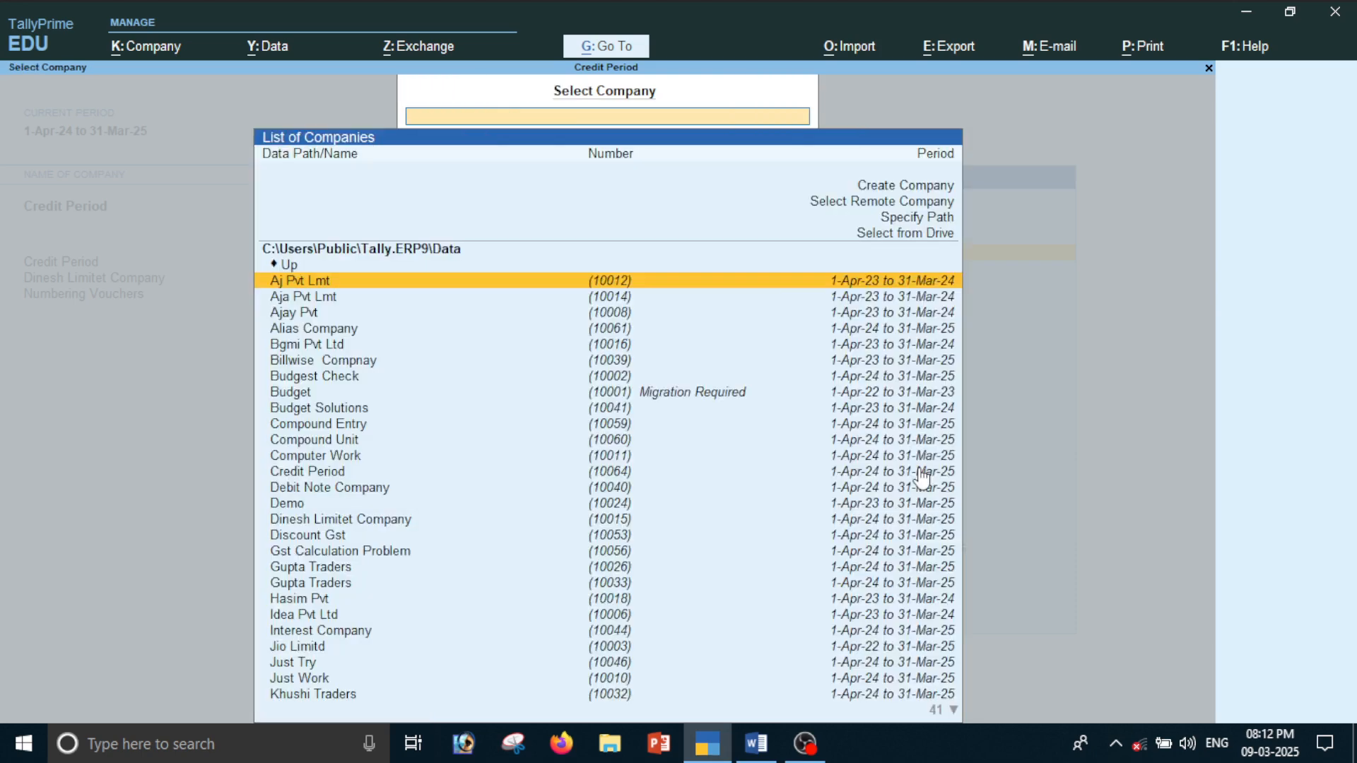
text(vo)
key(Return)
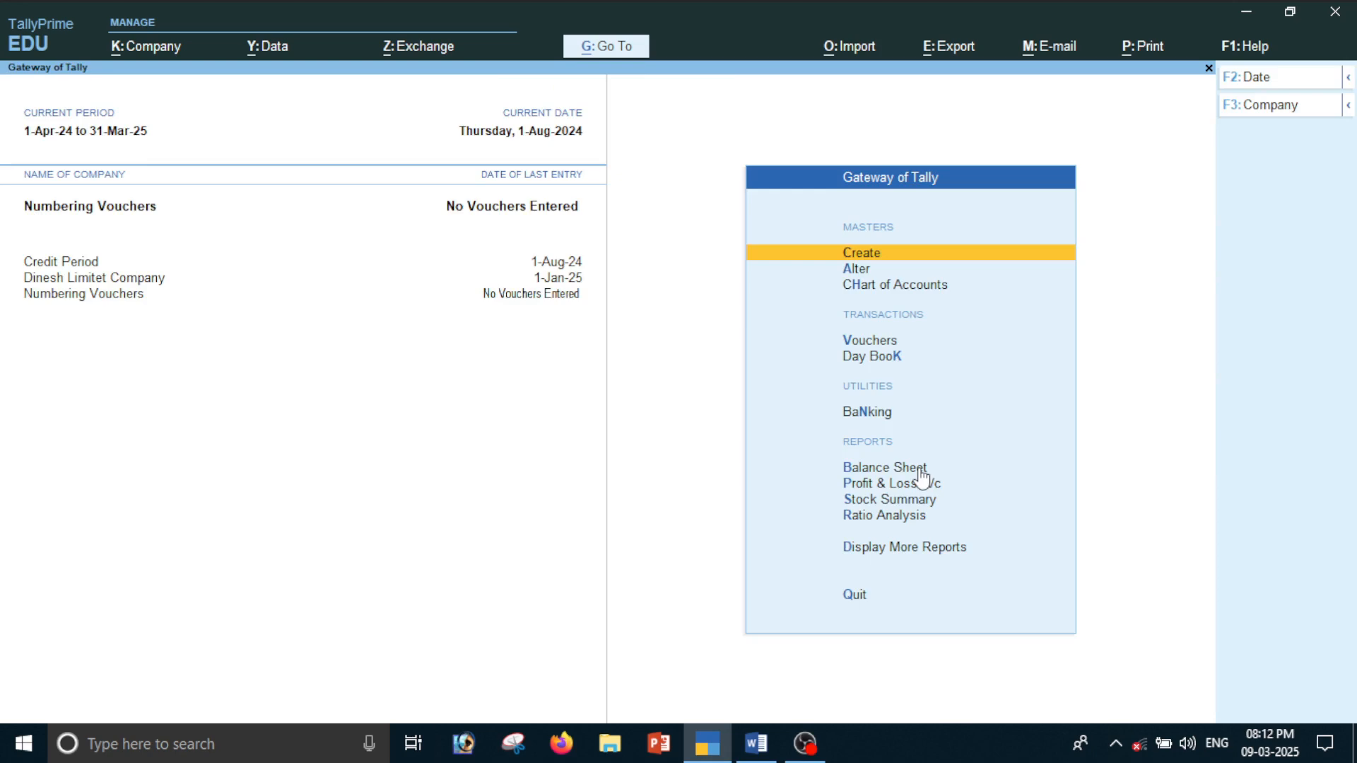
Check the Numbering Vouchers company's Day Book for existing entries and return to the Gateway of Tally
key(Down)
key(Down)
key(Down)
key(Down)
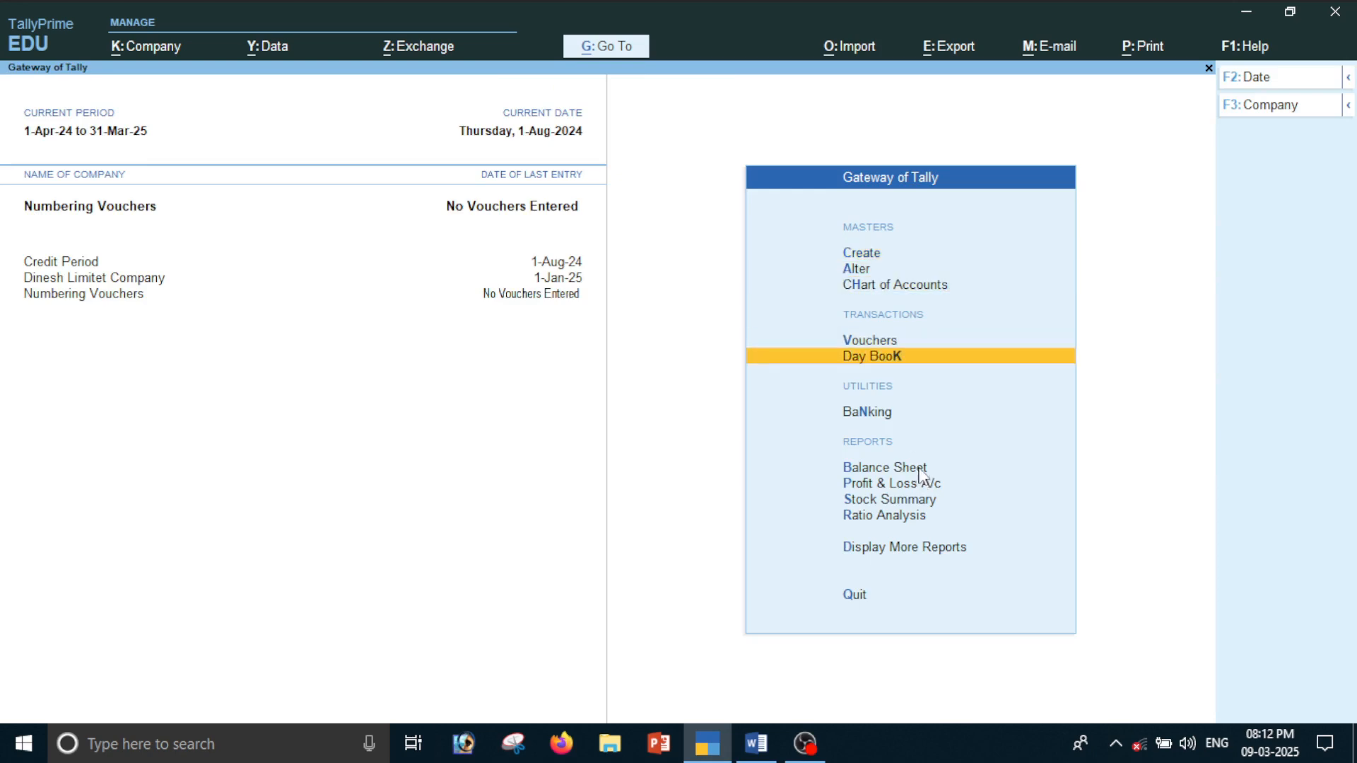
key(Return)
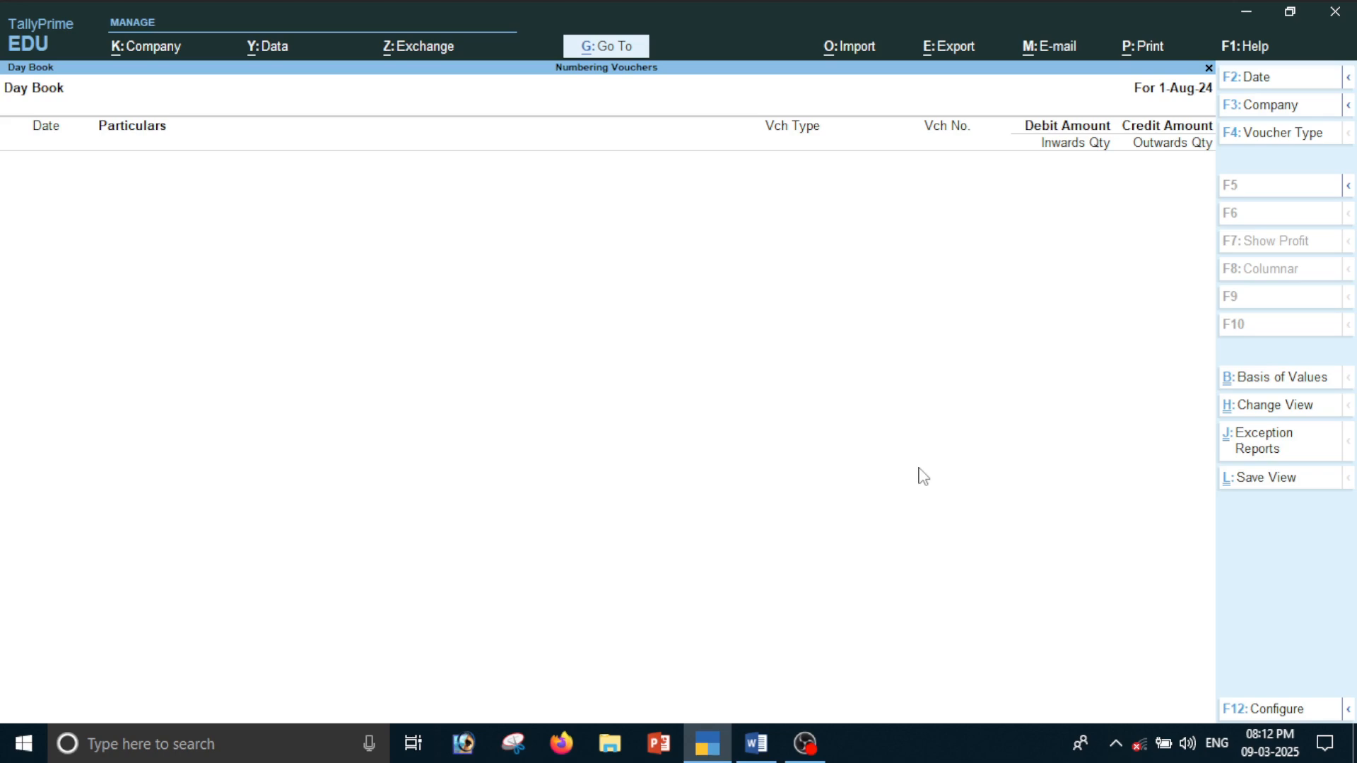
key(Escape)
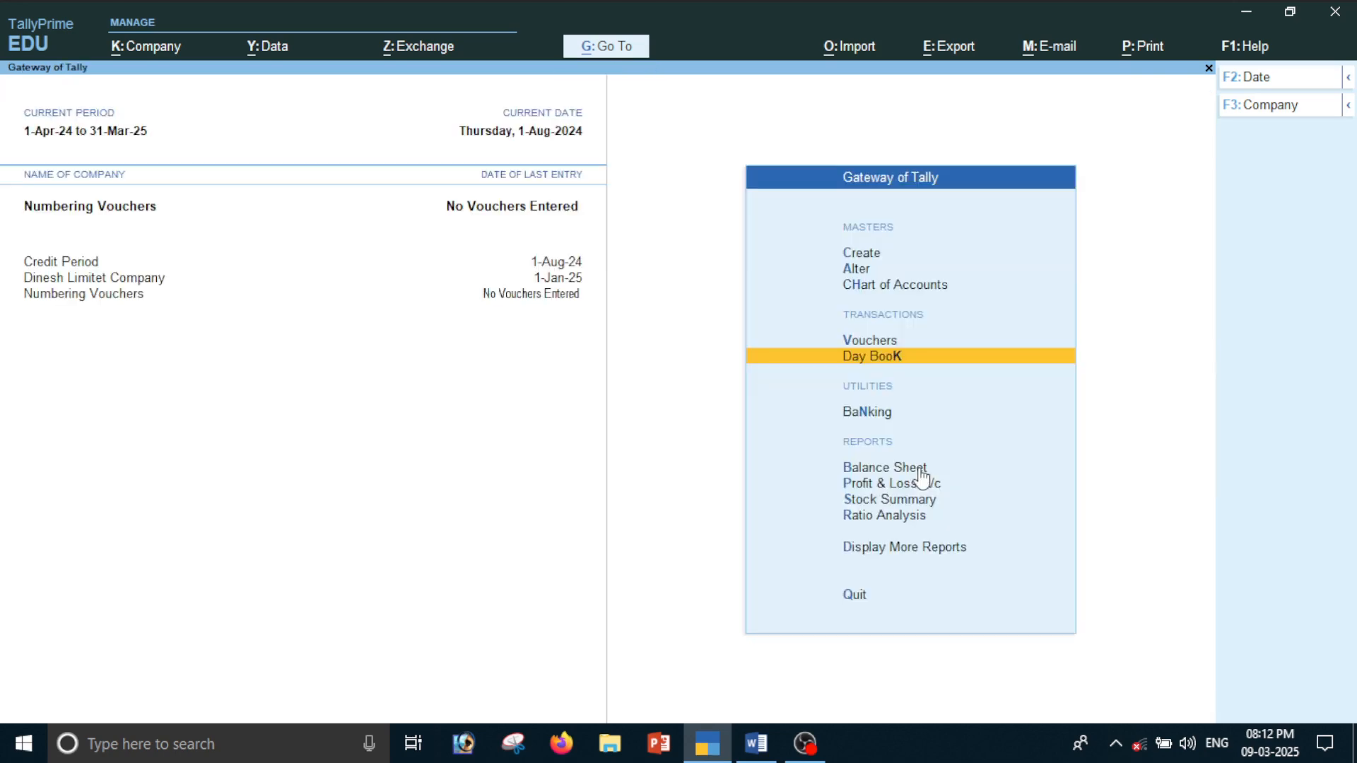
Start a new sales voucher and, from there, open the Sales voucher type for alteration
key(Up)
key(Return)
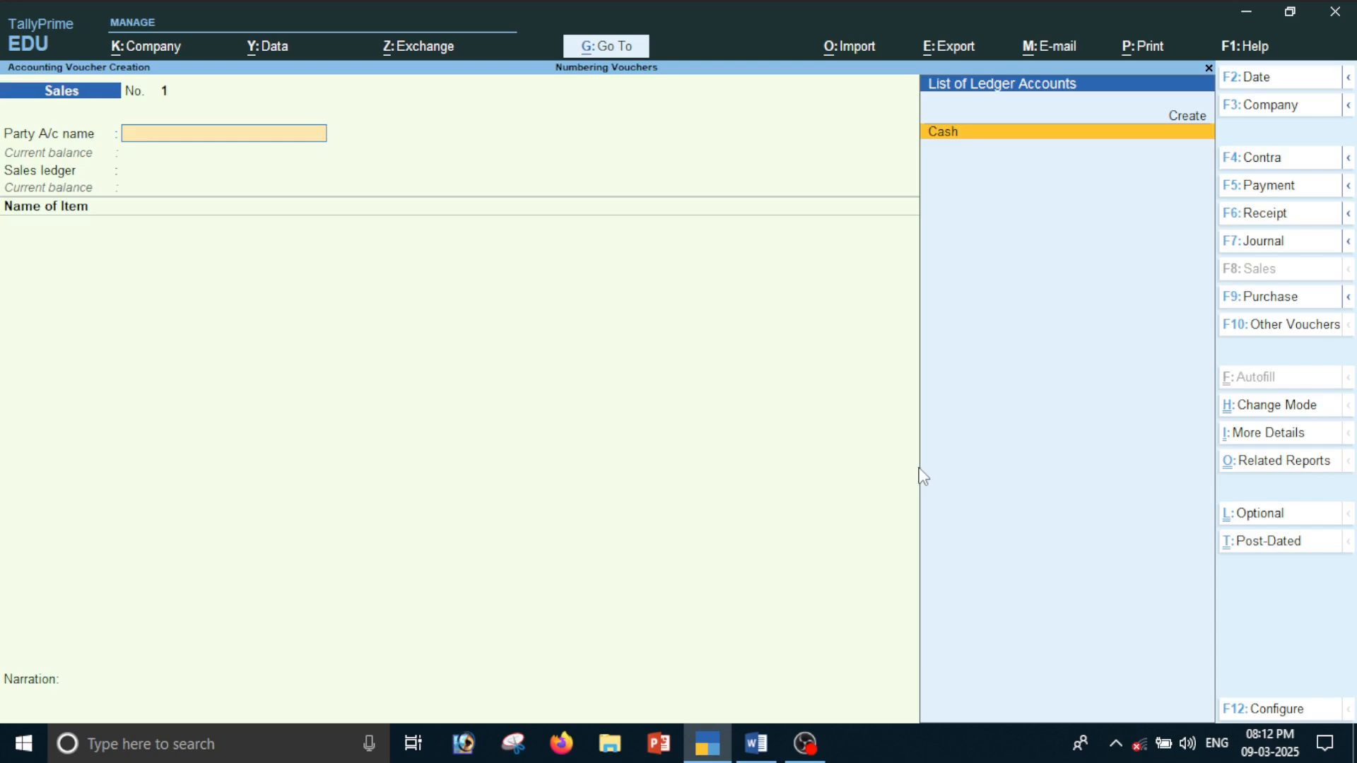
key(alt+g)
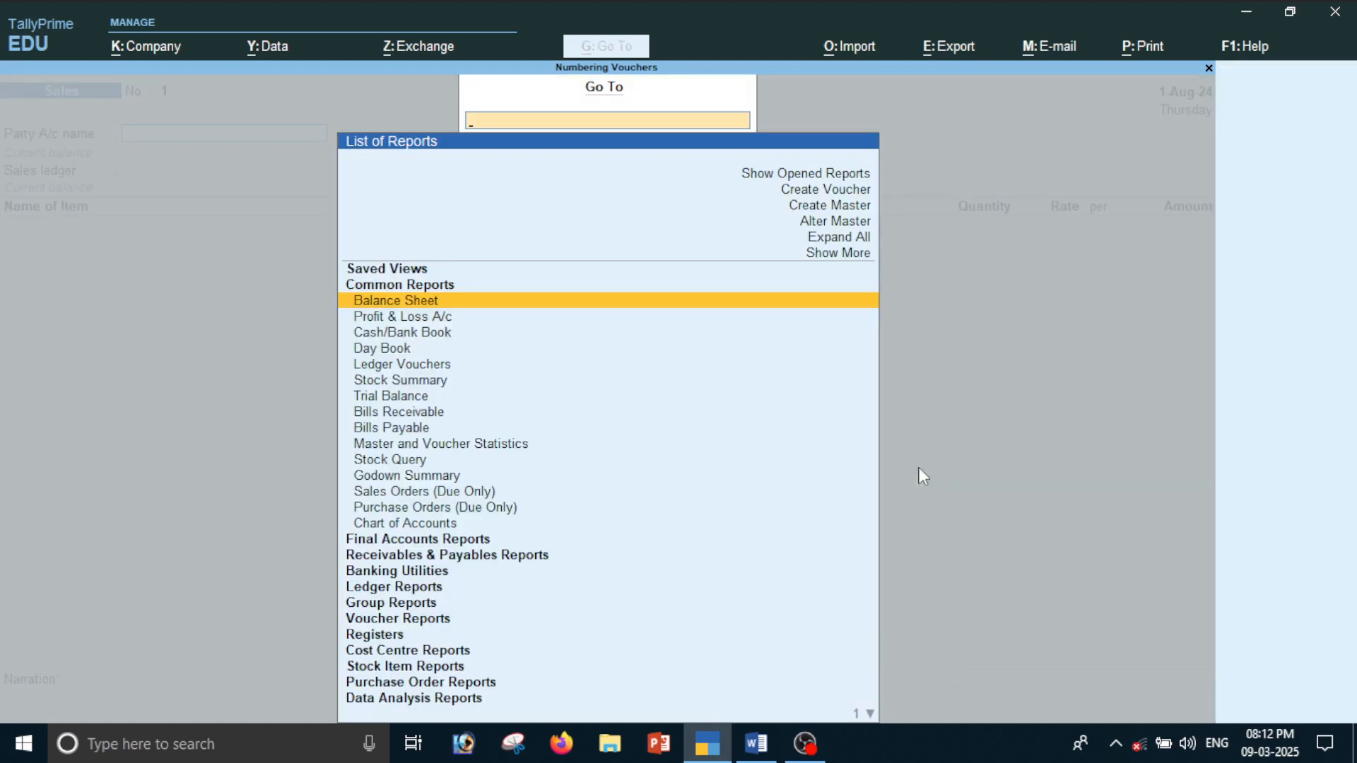
key(Up)
key(Up)
key(Up)
key(Up)
key(Return)
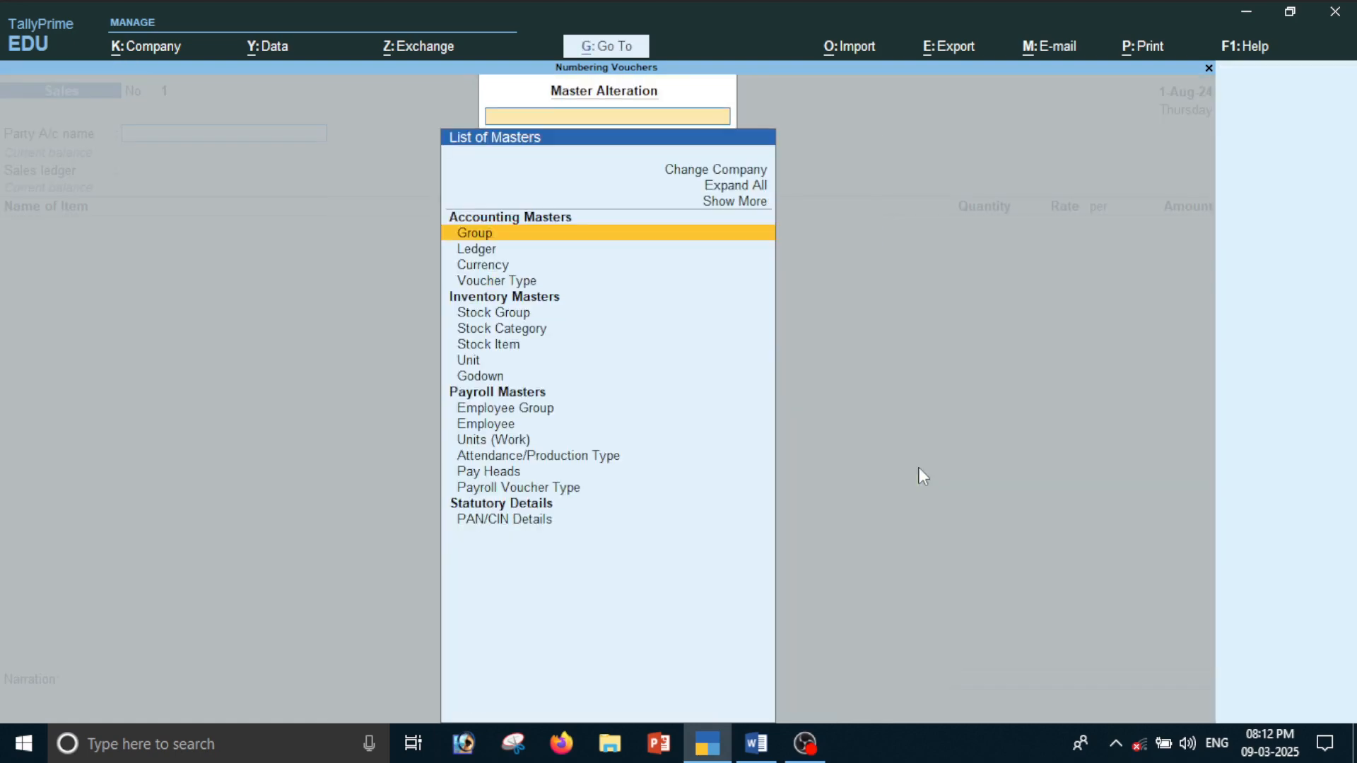
key(Up)
key(Up)
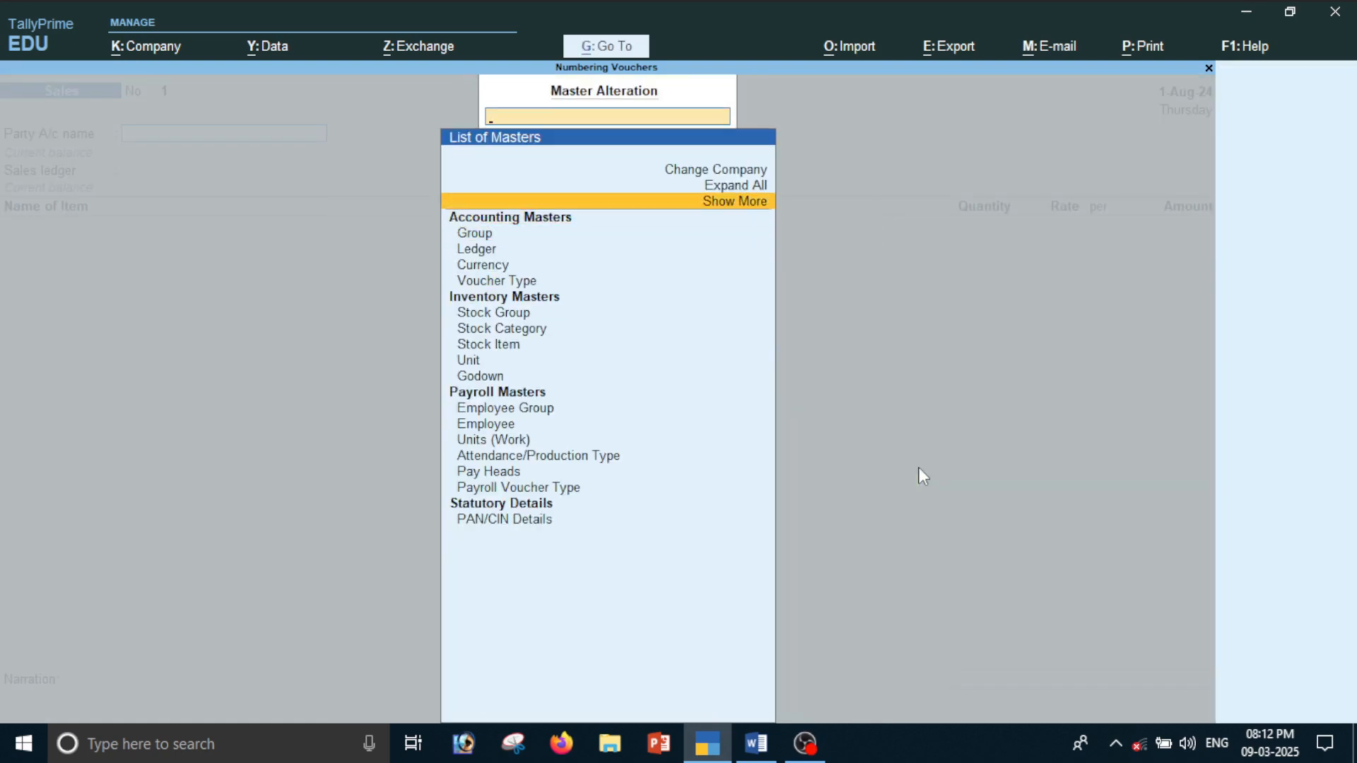
key(Down)
key(Down)
key(Down)
key(Down)
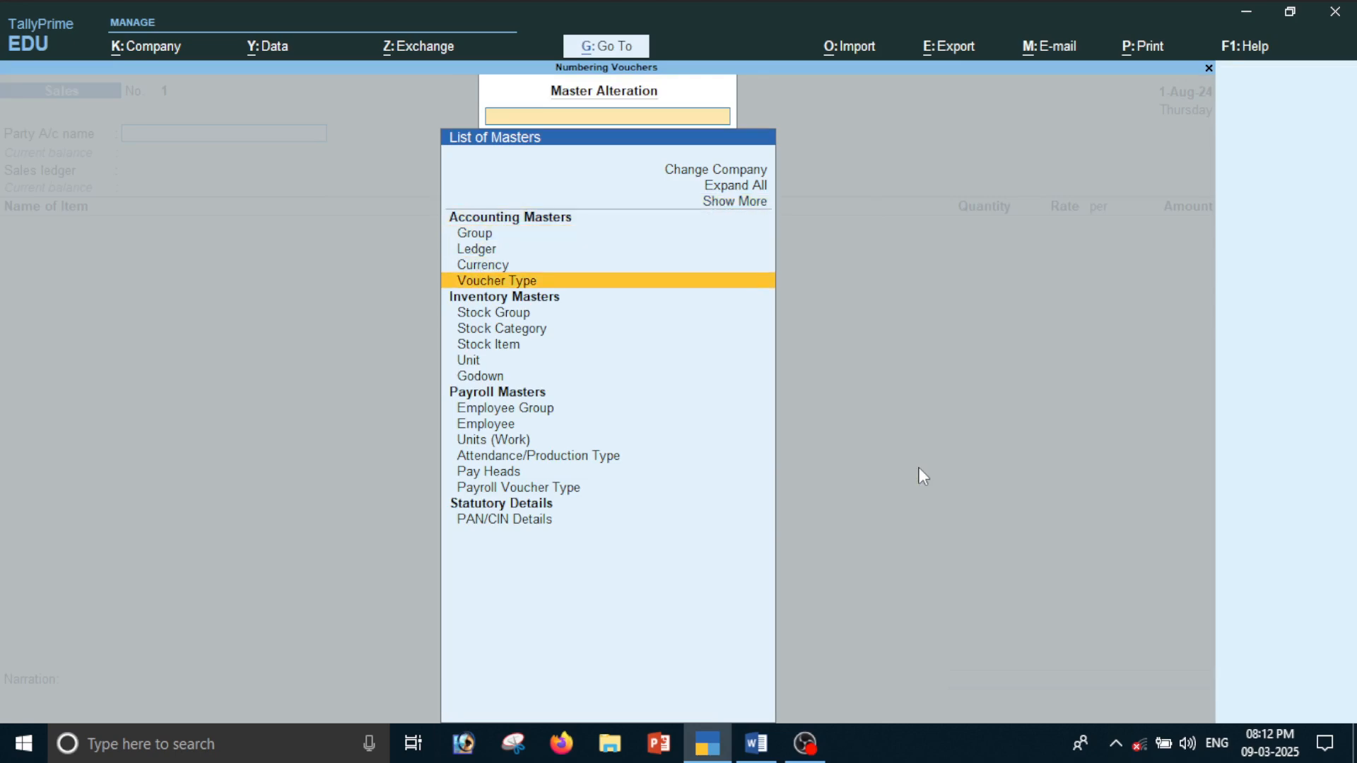
key(Return)
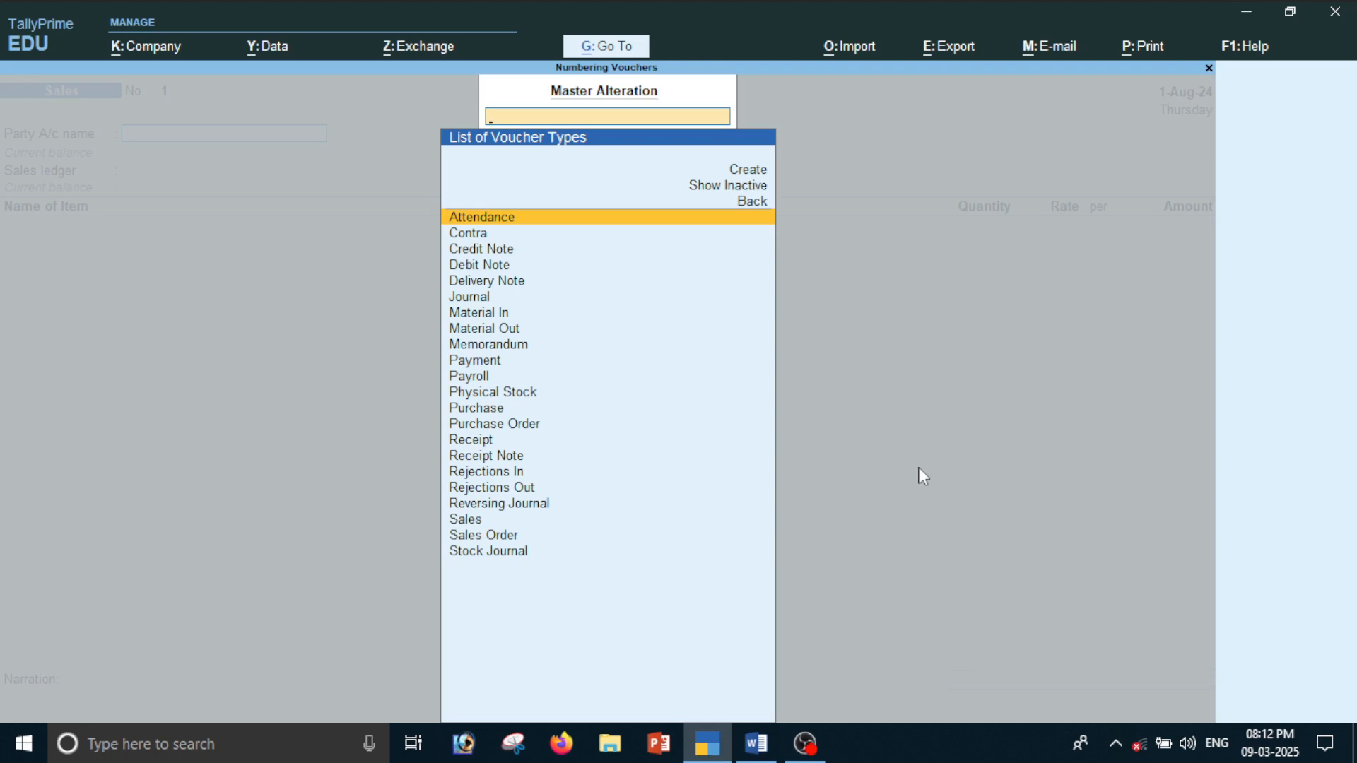
text(sa)
key(Return)
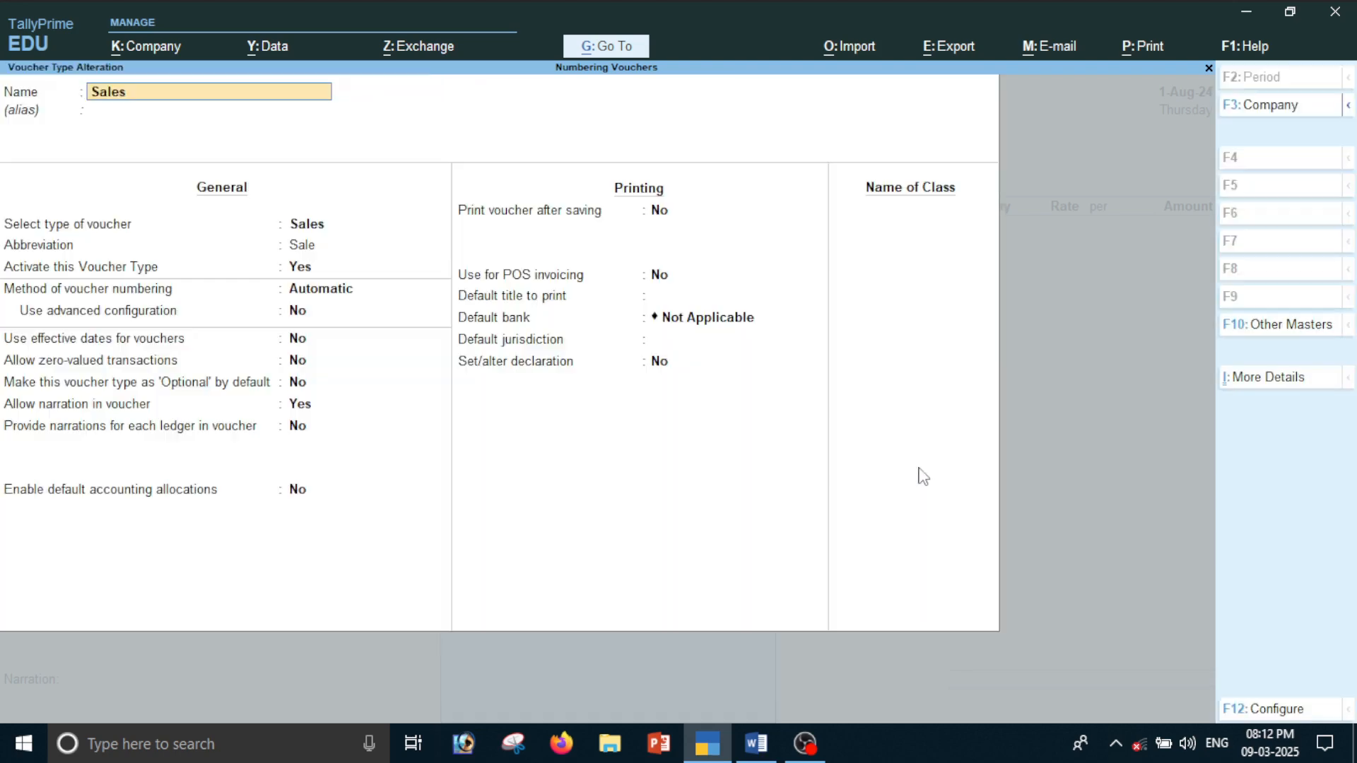
Set the Sales voucher type's numbering method to Manual with Prevent duplicates at Yes, save it and return to the sales voucher
key(Return)
key(Return)
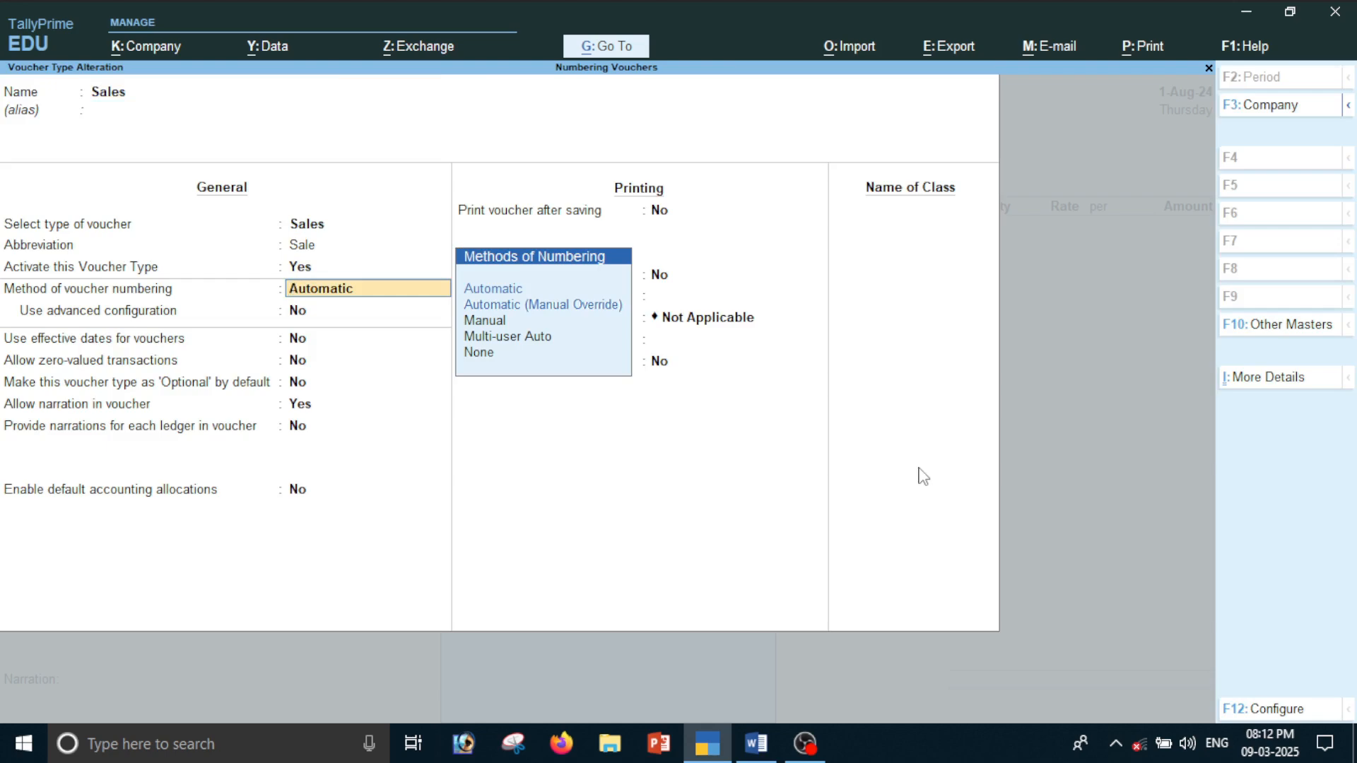
key(Down)
key(Down)
key(Down)
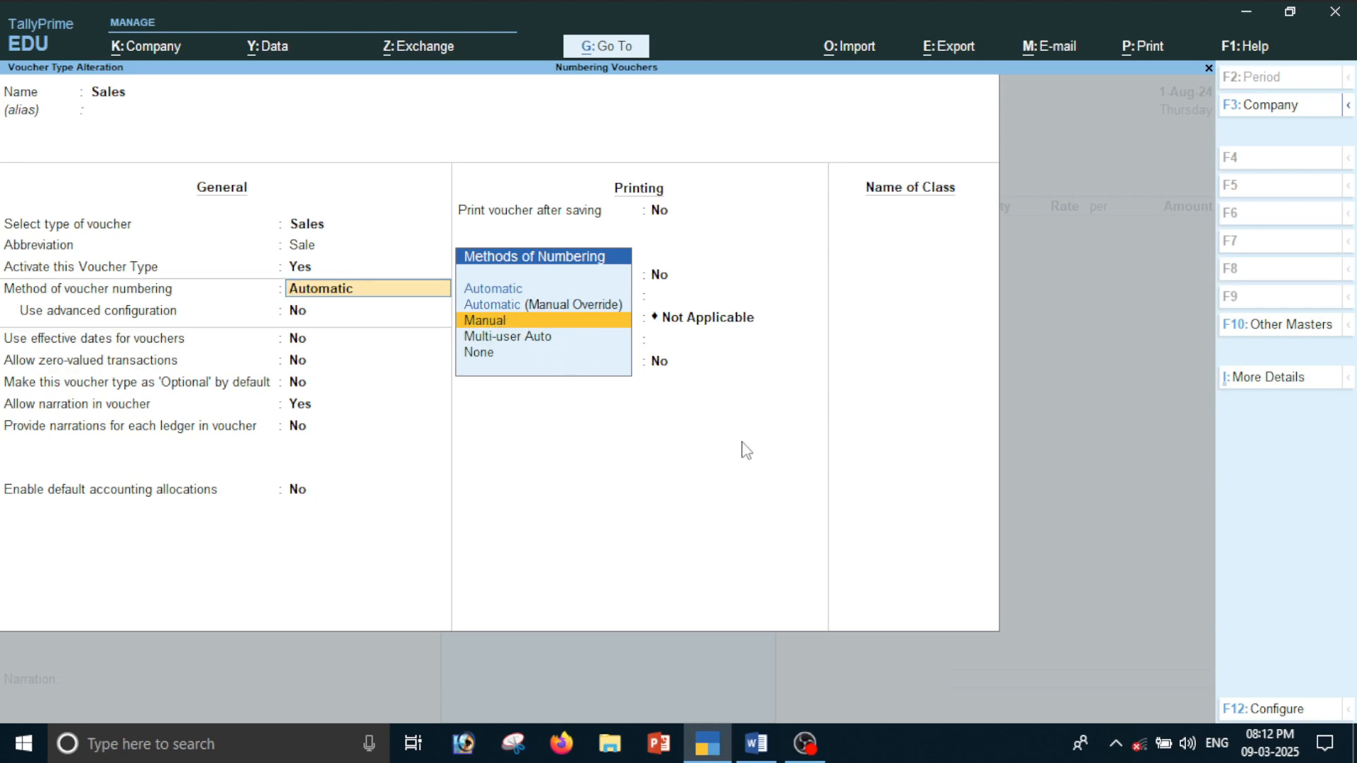
key(Return)
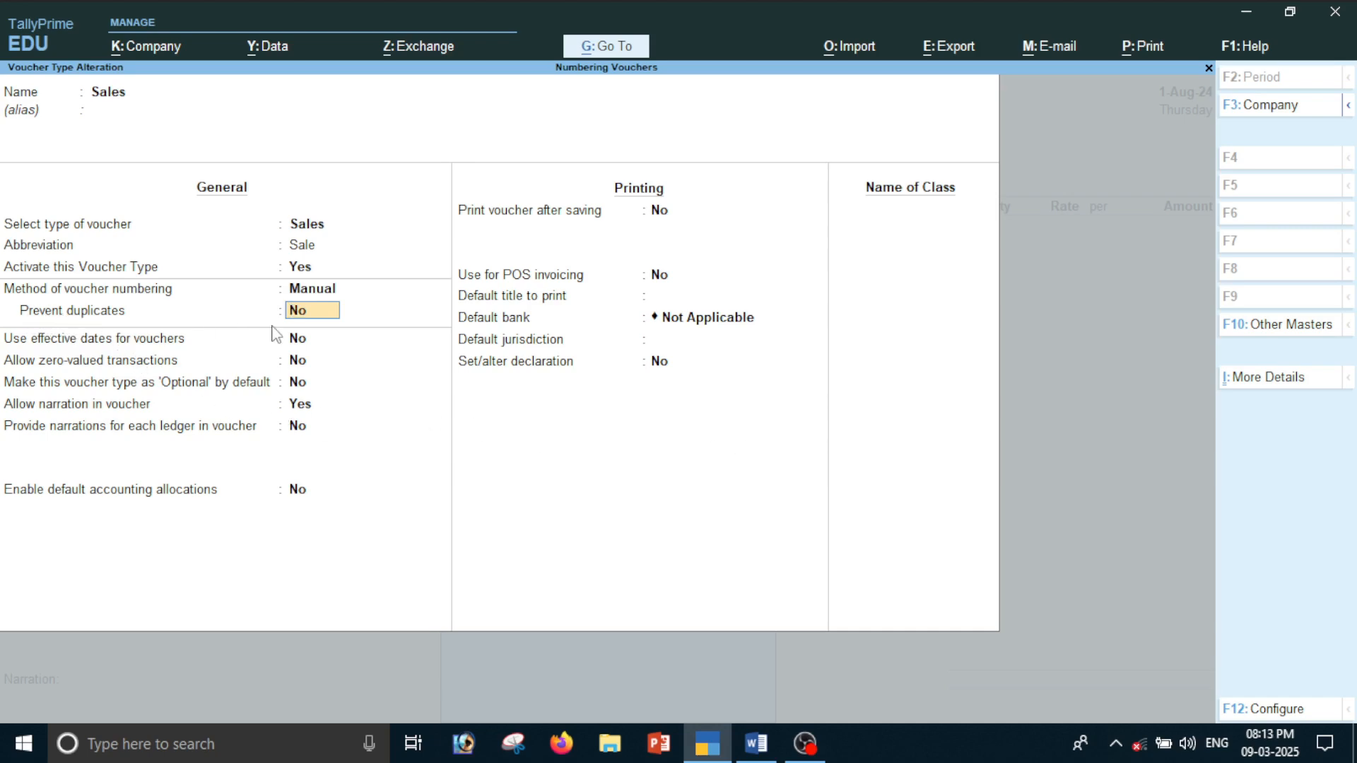
text(y)
key(Return)
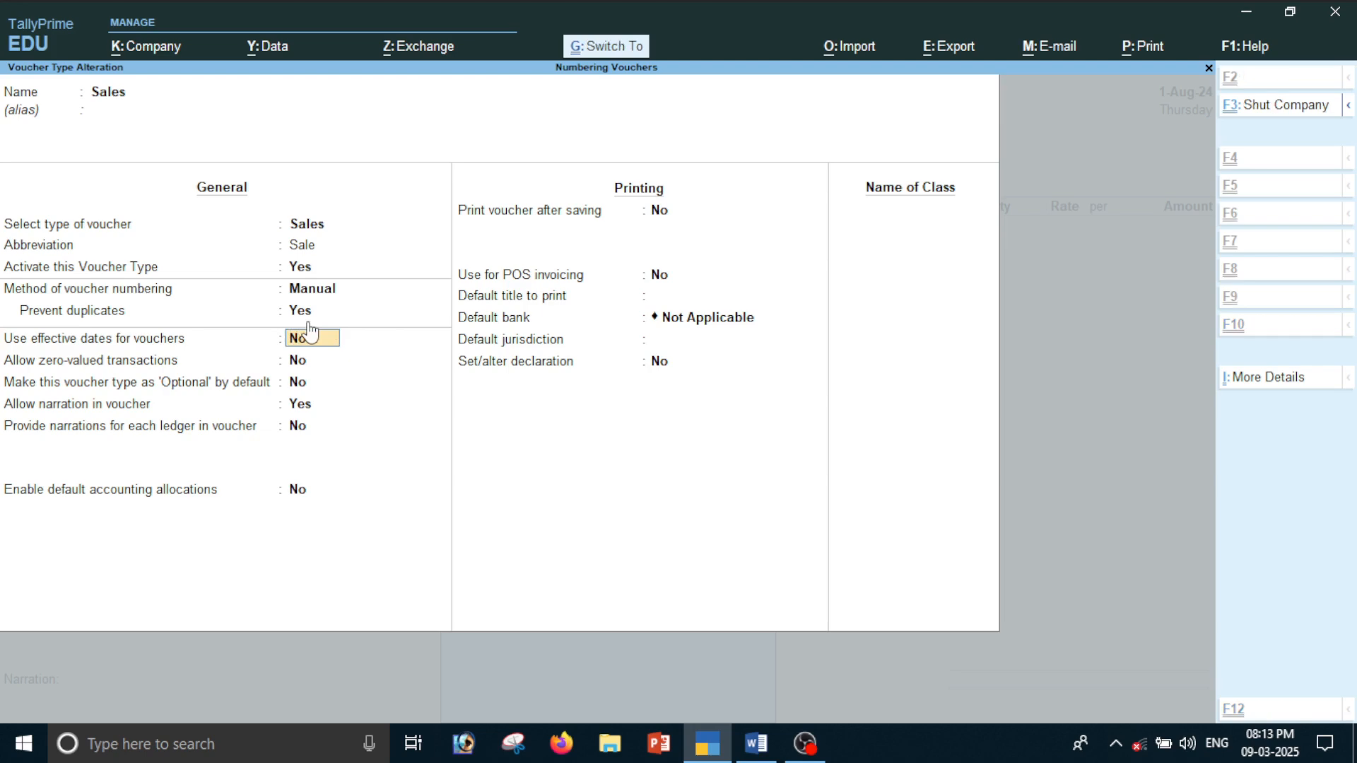
key(ctrl+a)
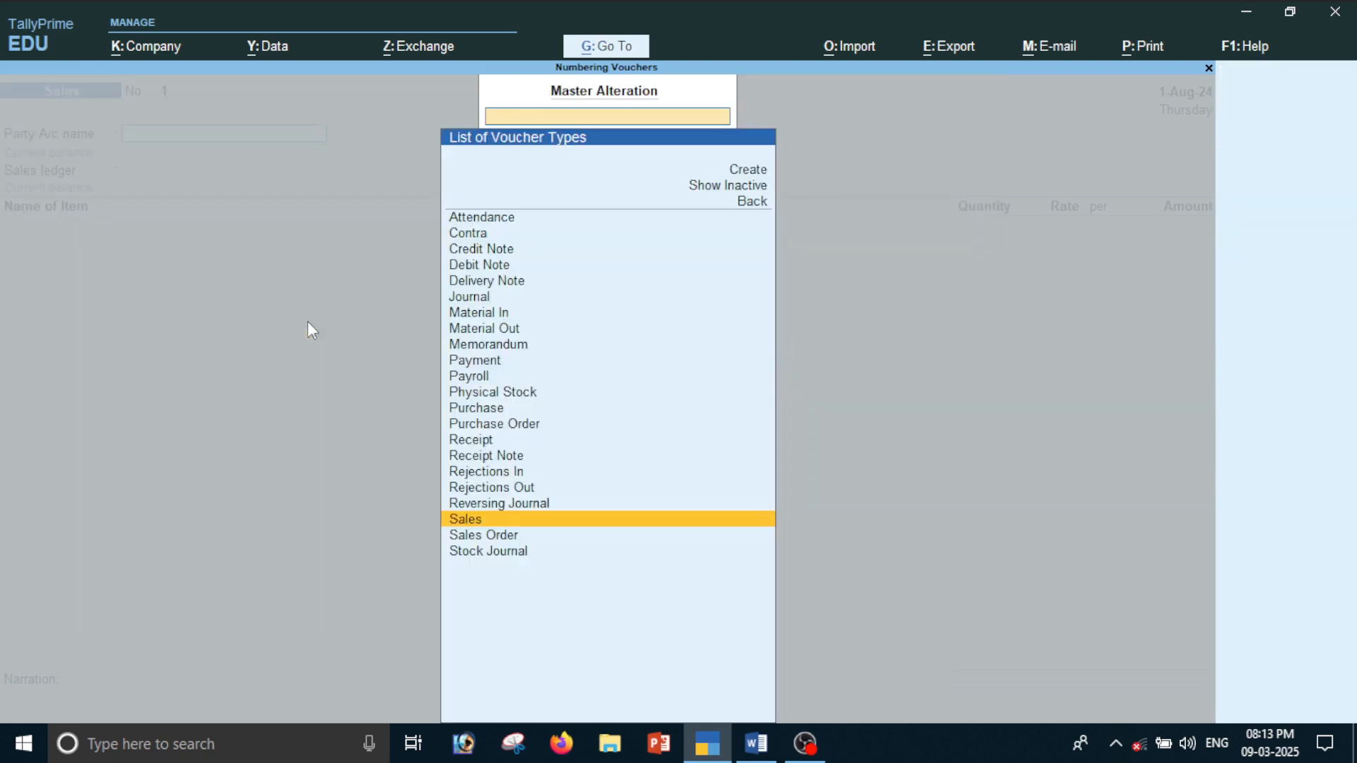
key(Escape)
key(Escape)
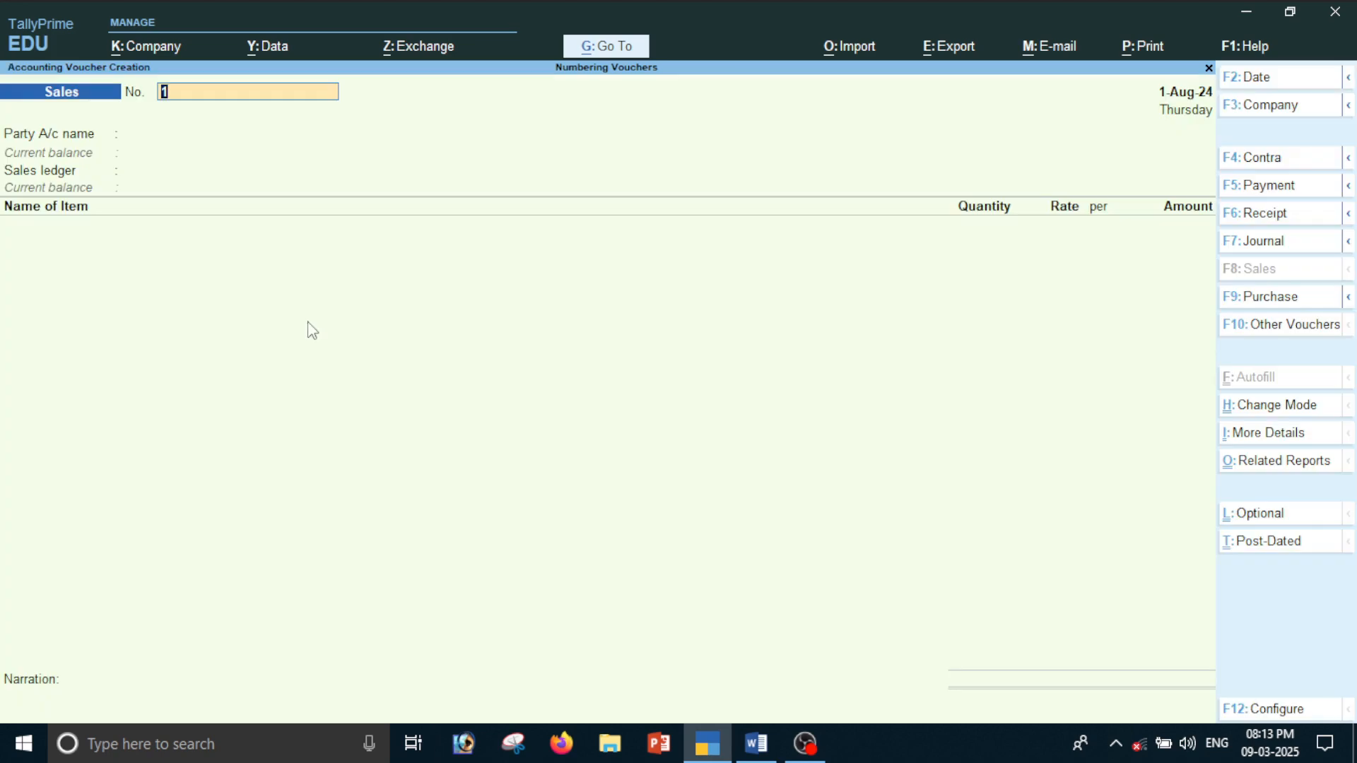
Switch to the Word document, read the Manual numbering method with its advantage and disadvantage, and return to TallyPrime
key(alt+Tab)
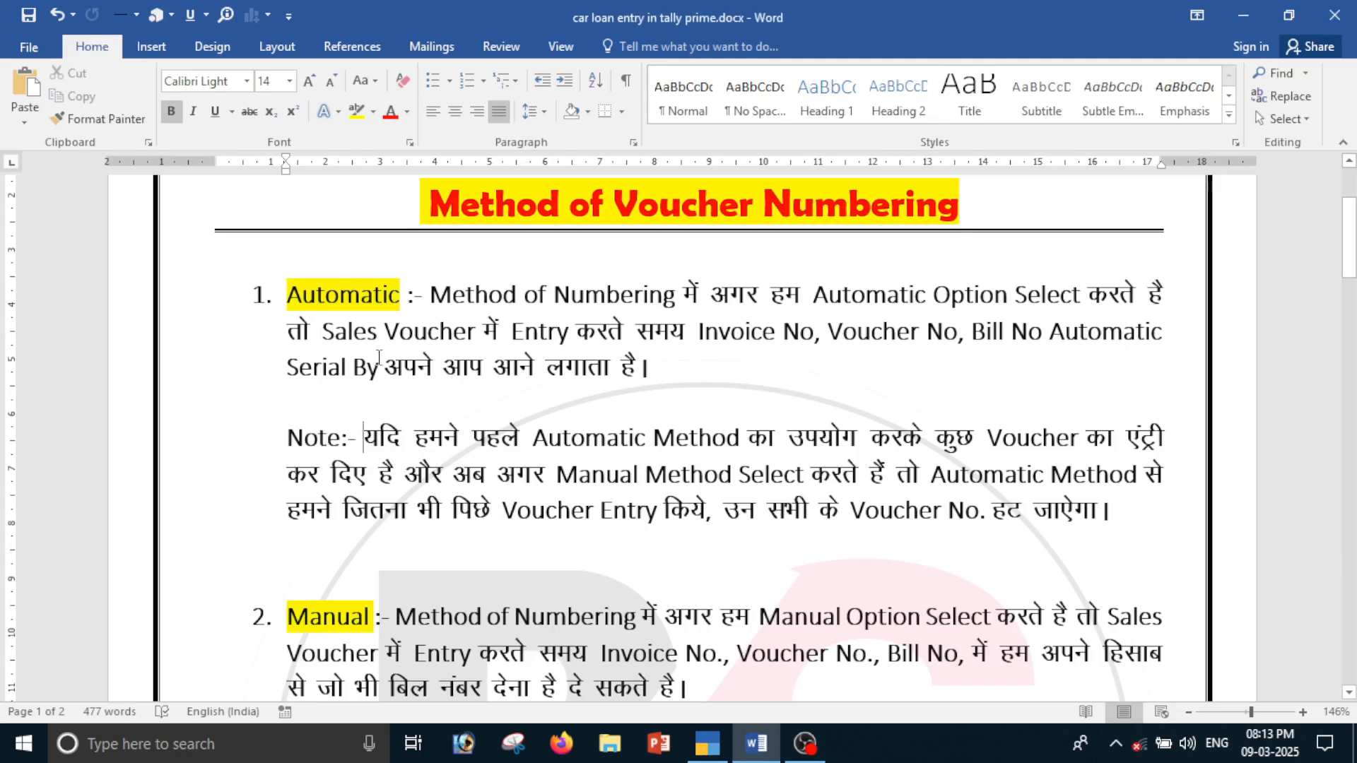
scroll(379, 358, down, 3)
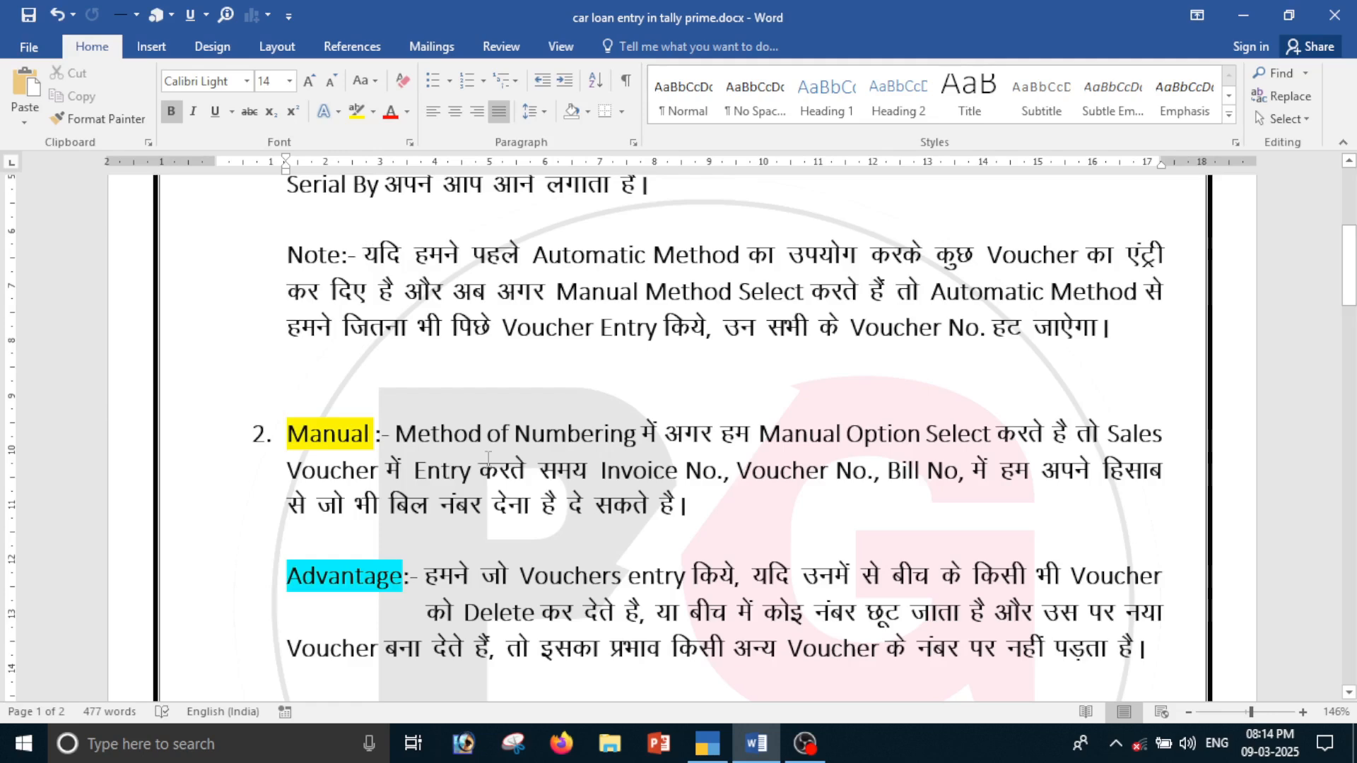
scroll(453, 467, down, 2)
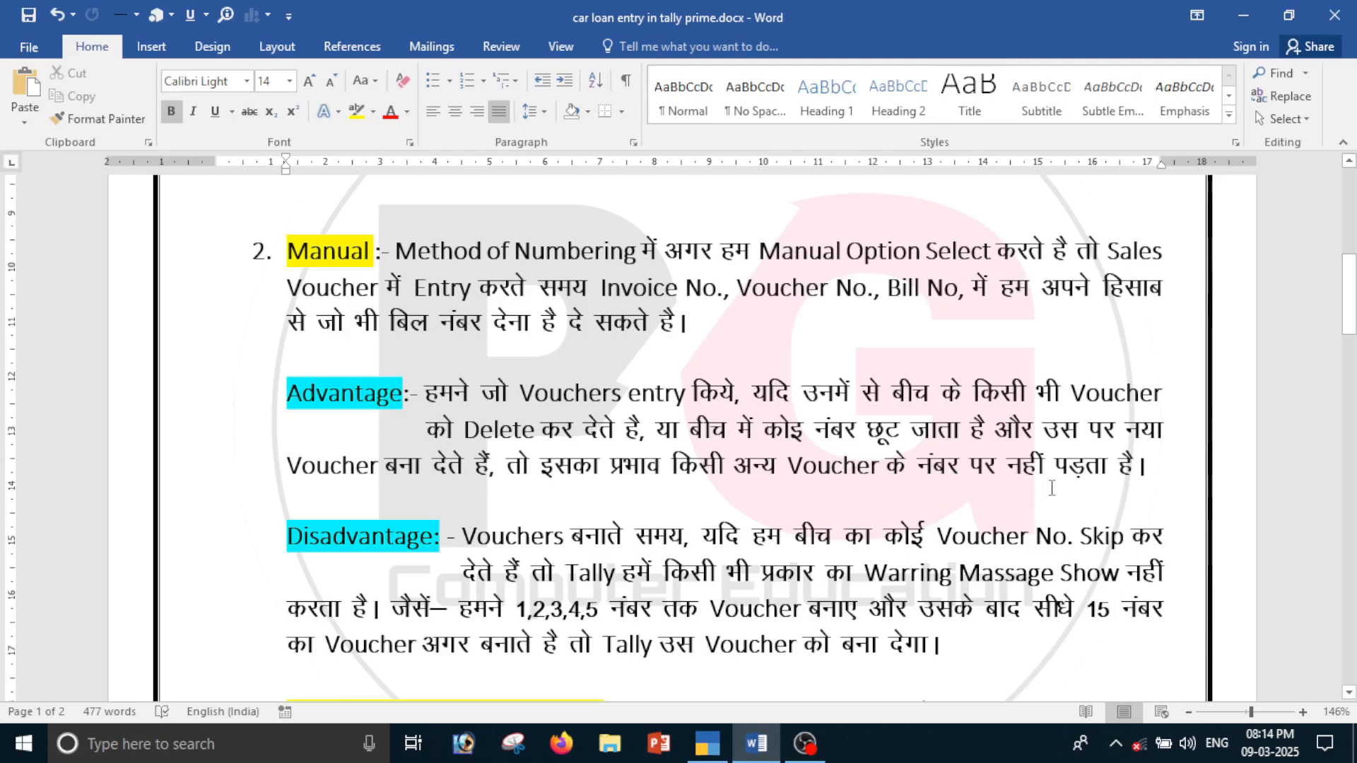
scroll(991, 509, down, 2)
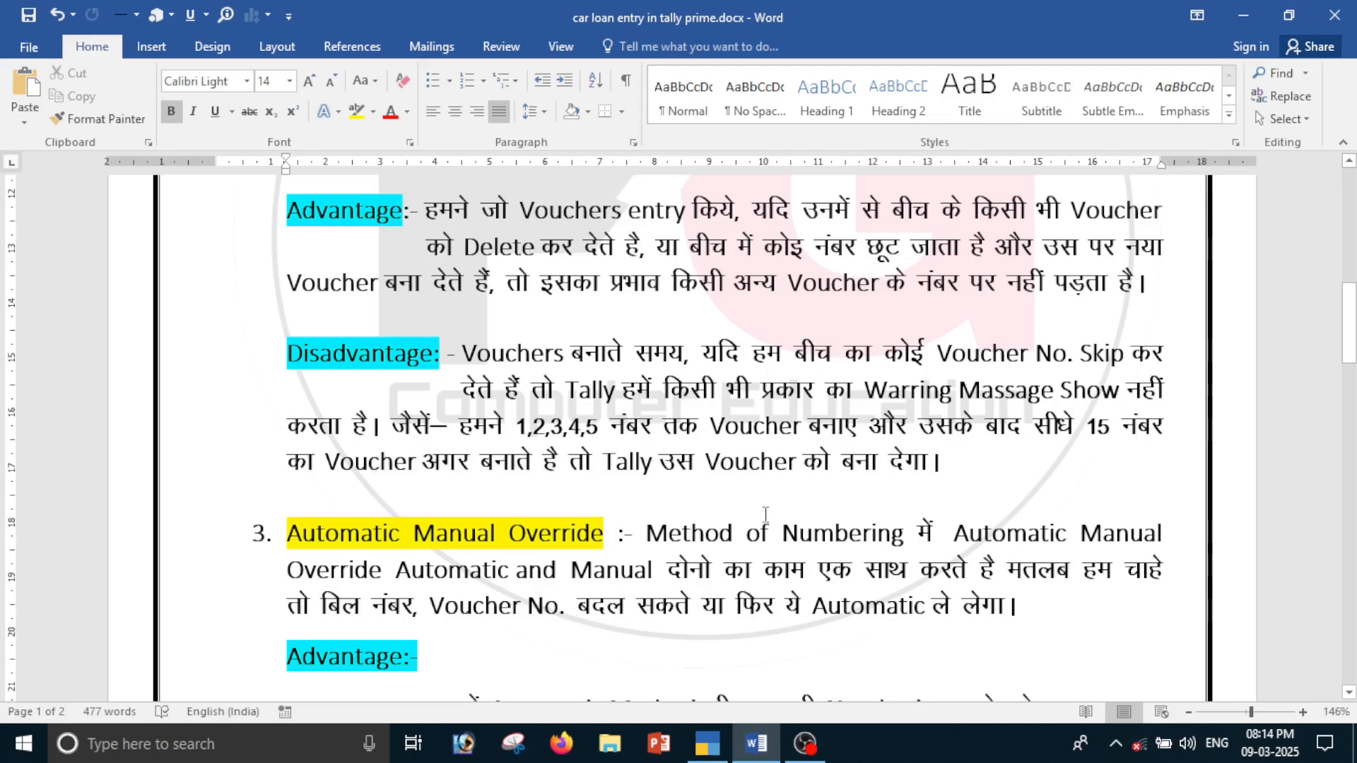
scroll(629, 502, up, 2)
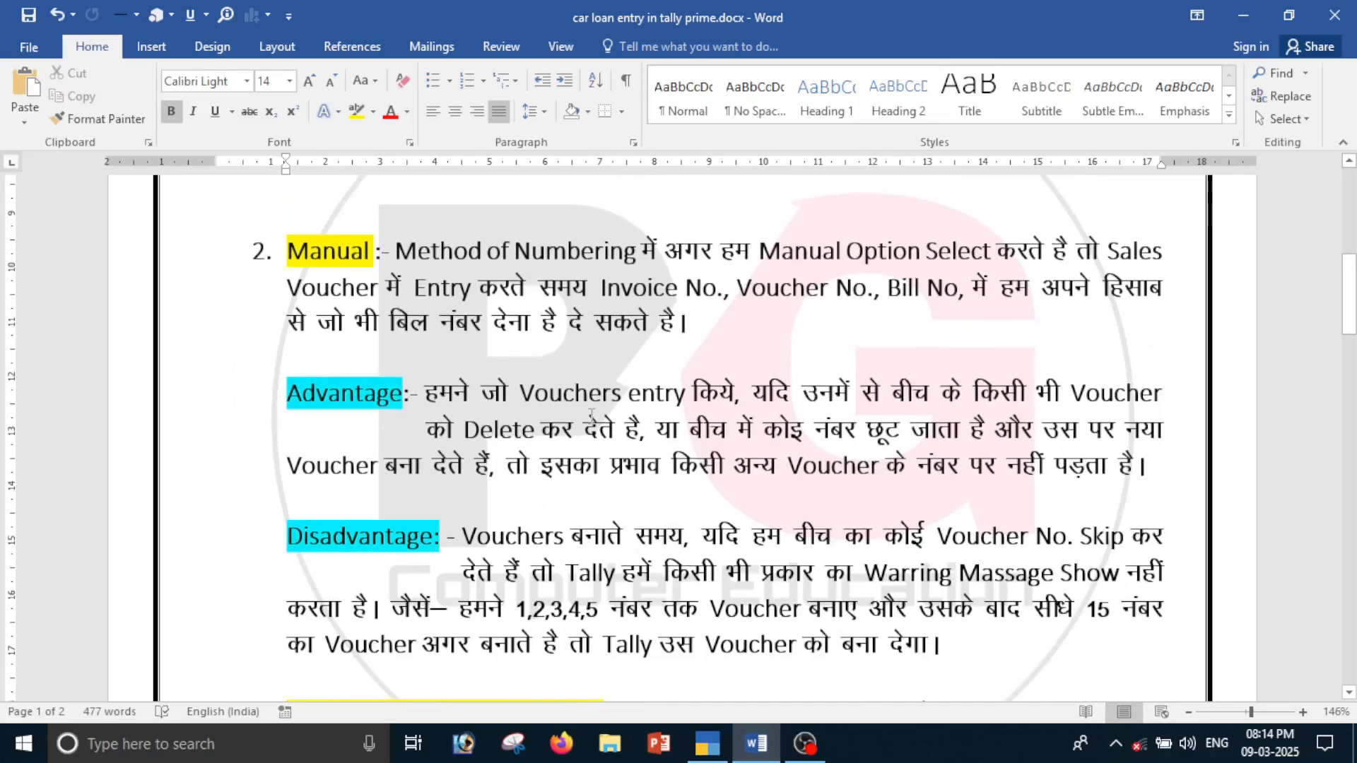
key(alt+Tab)
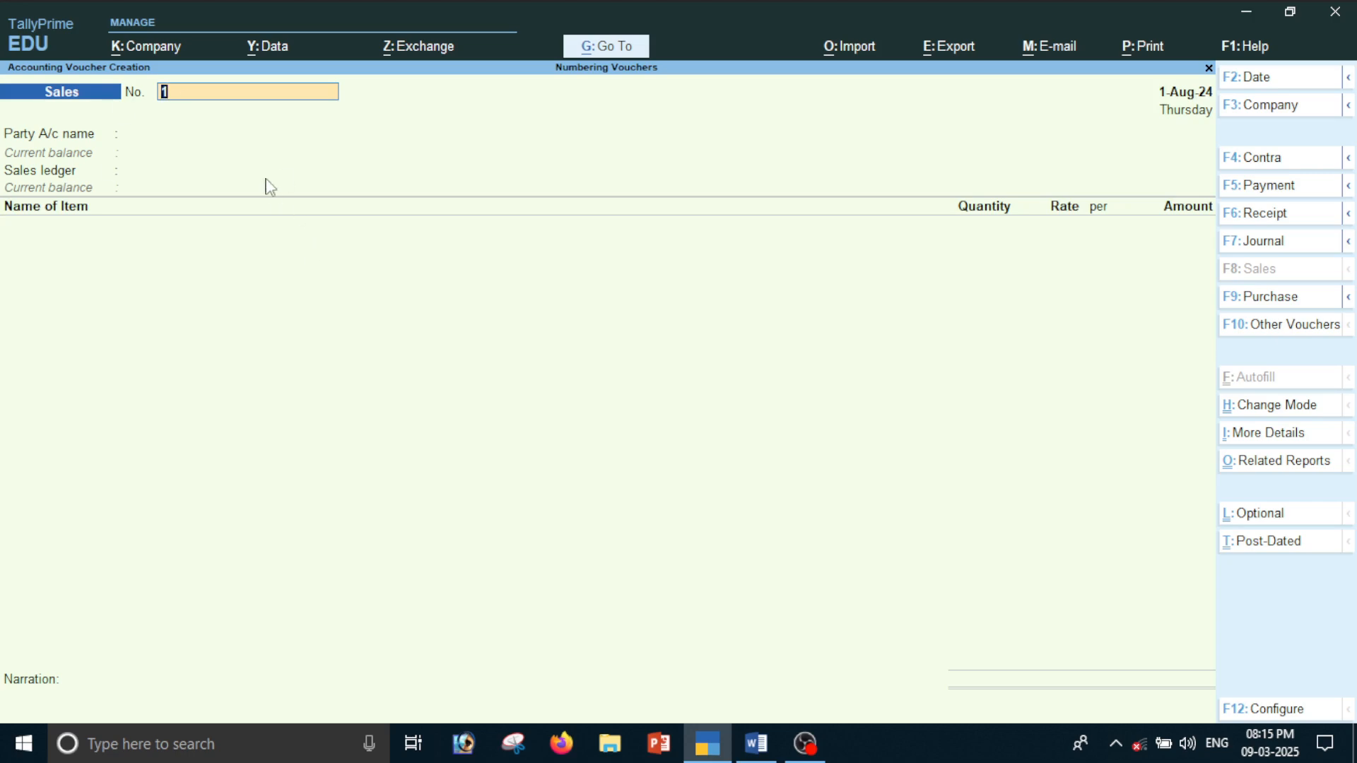
Keep sales voucher number 1, choose Cash as the party and Sales as the sales ledger, and add the Book item
key(Return)
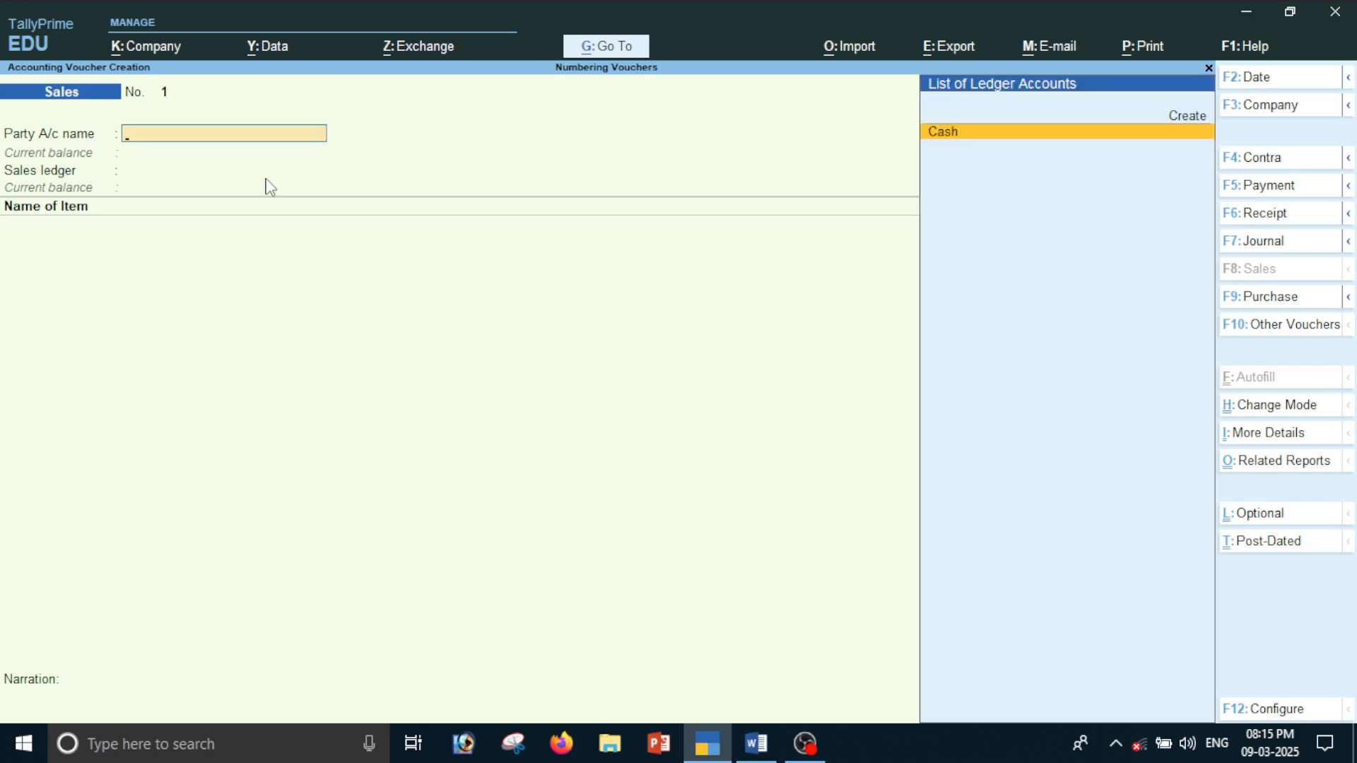
key(Return)
key(ctrl+a)
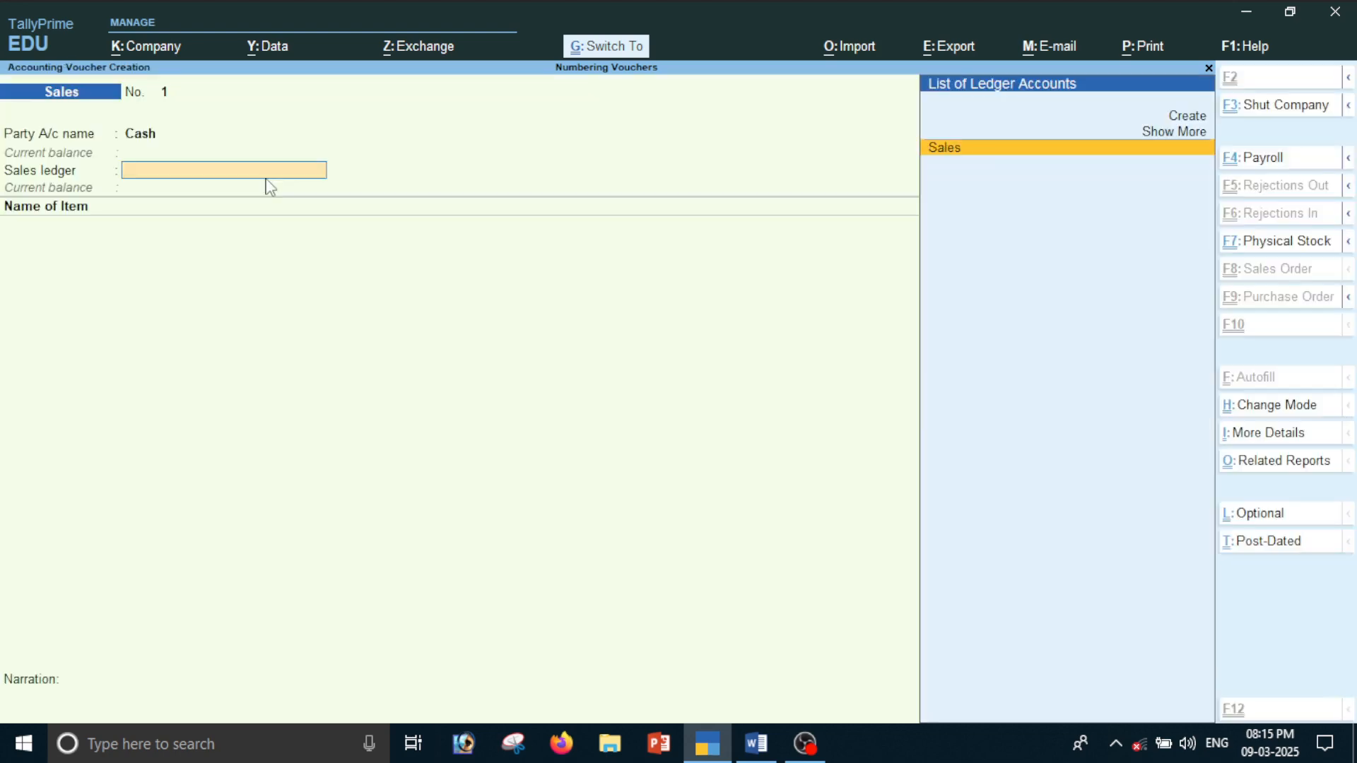
key(Return)
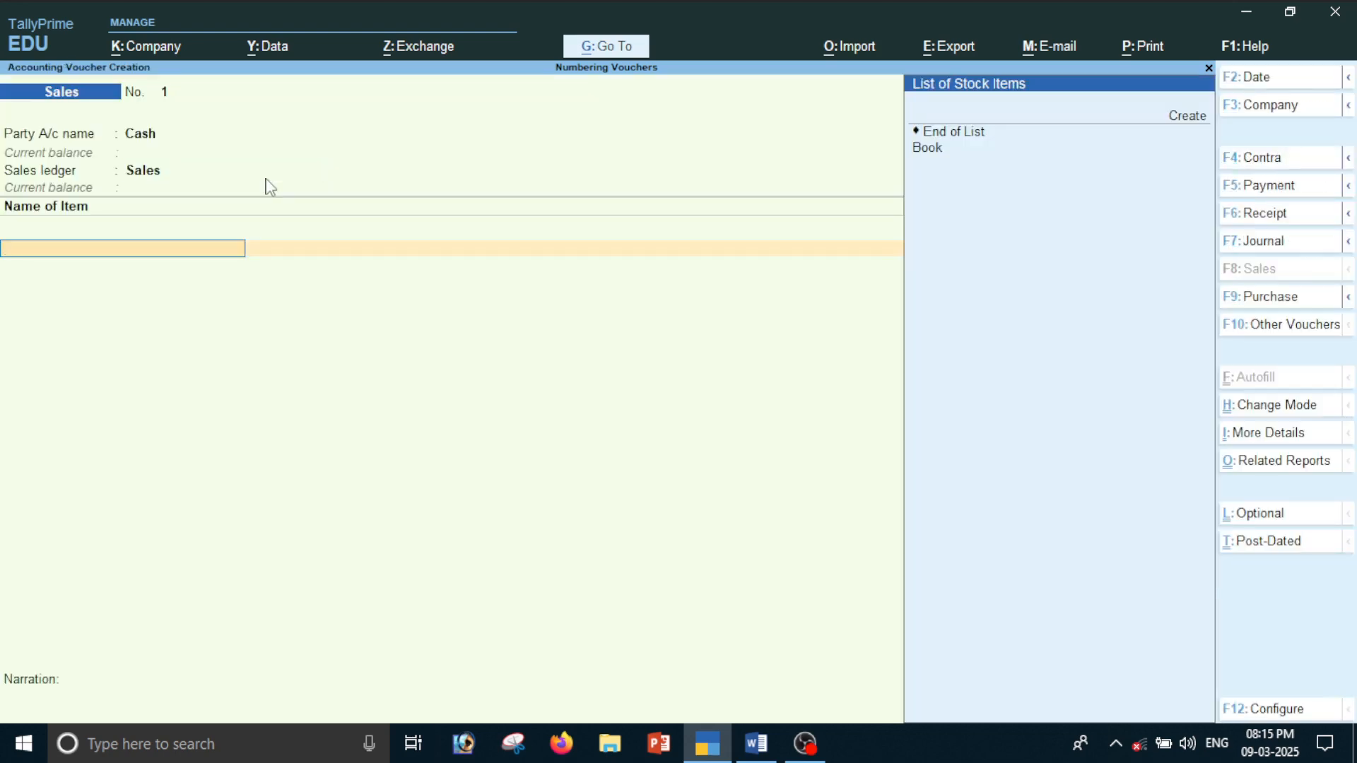
key(Down)
key(Return)
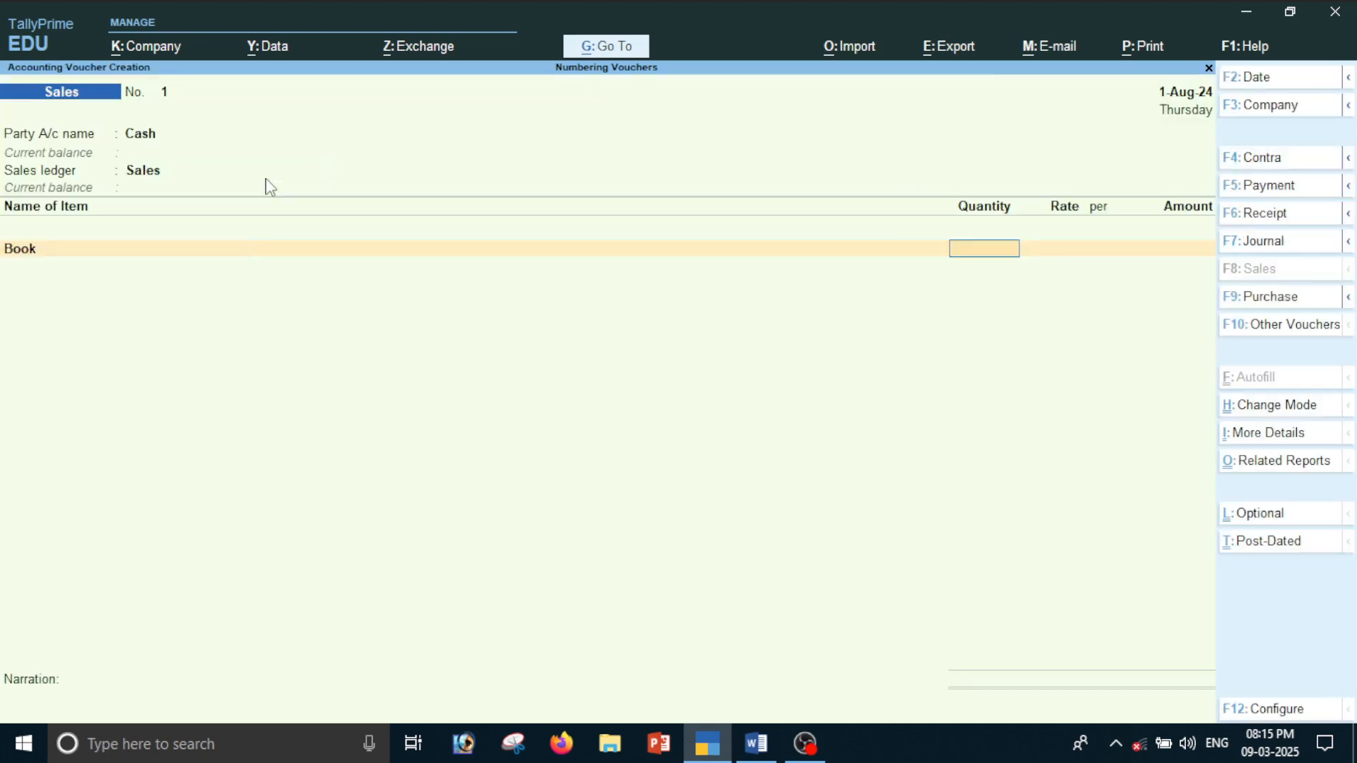
Enter 10 pcs of Book at a rate of 500 per pcs and save the sales voucher
text(10)
key(Return)
key(Return)
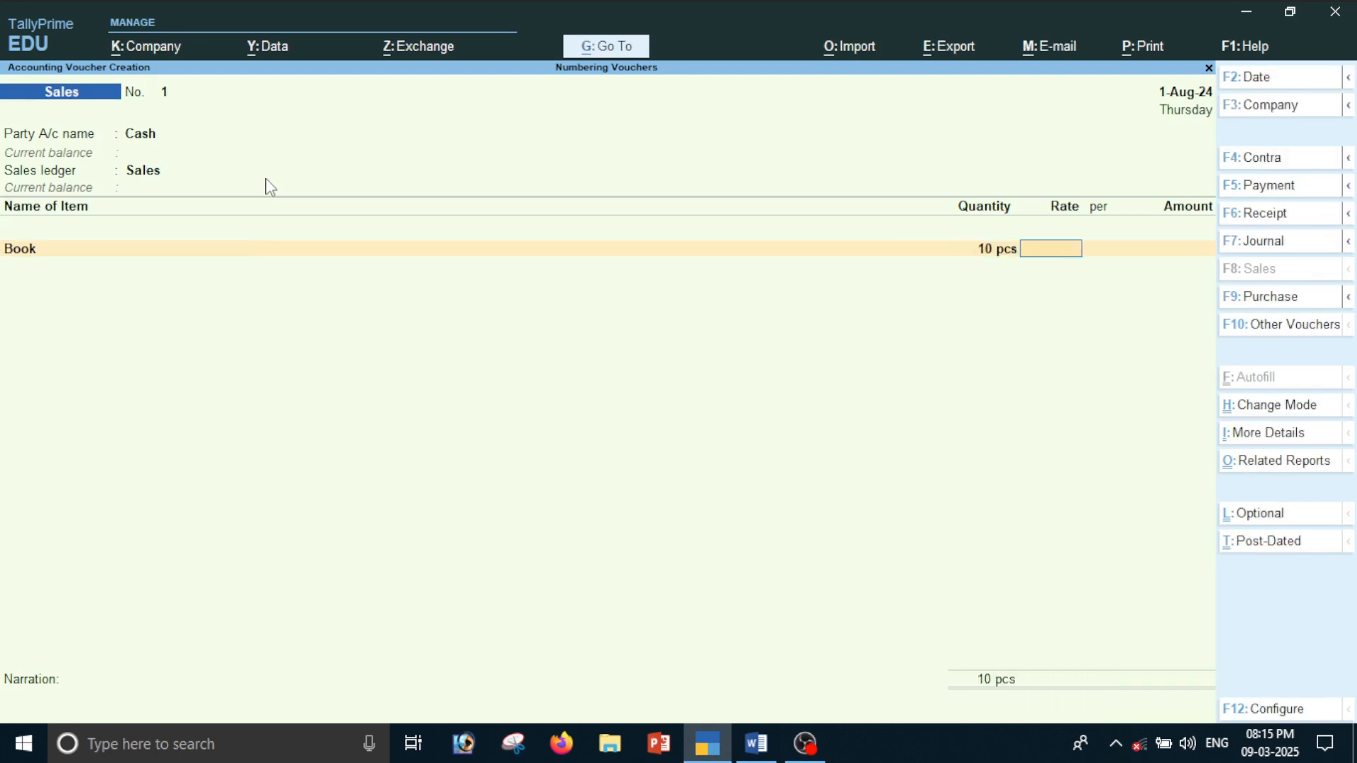
text(500)
key(Return)
text(\)
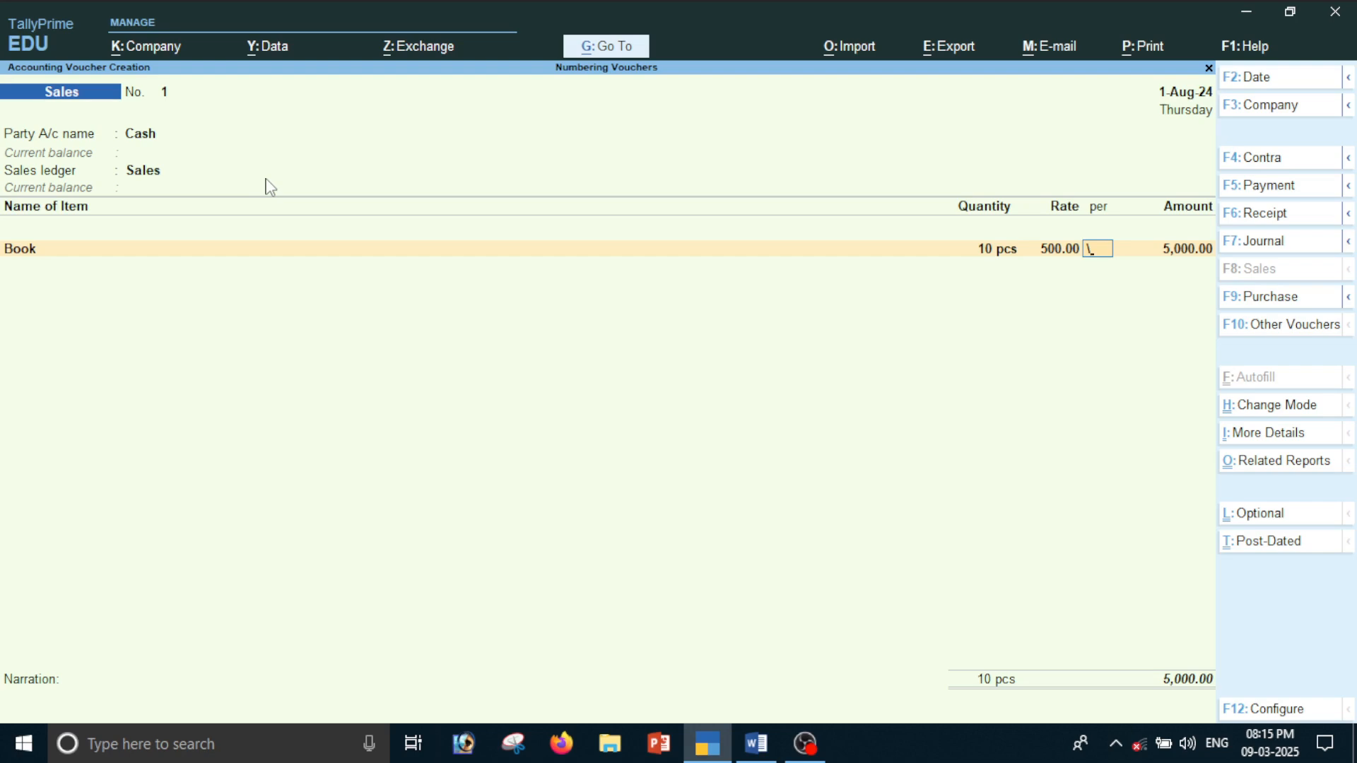
key(BackSpace)
key(BackSpace)
key(Return)
key(Return)
key(Return)
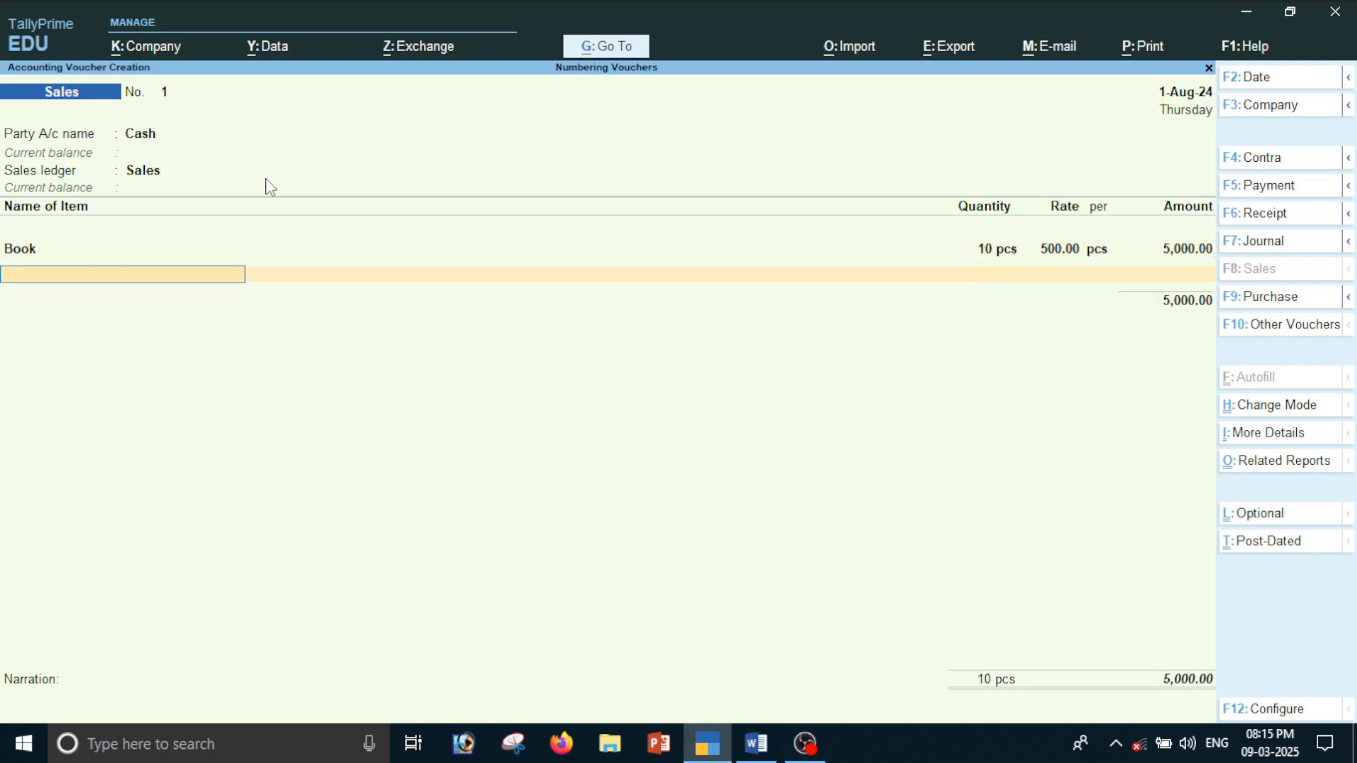
key(ctrl+a)
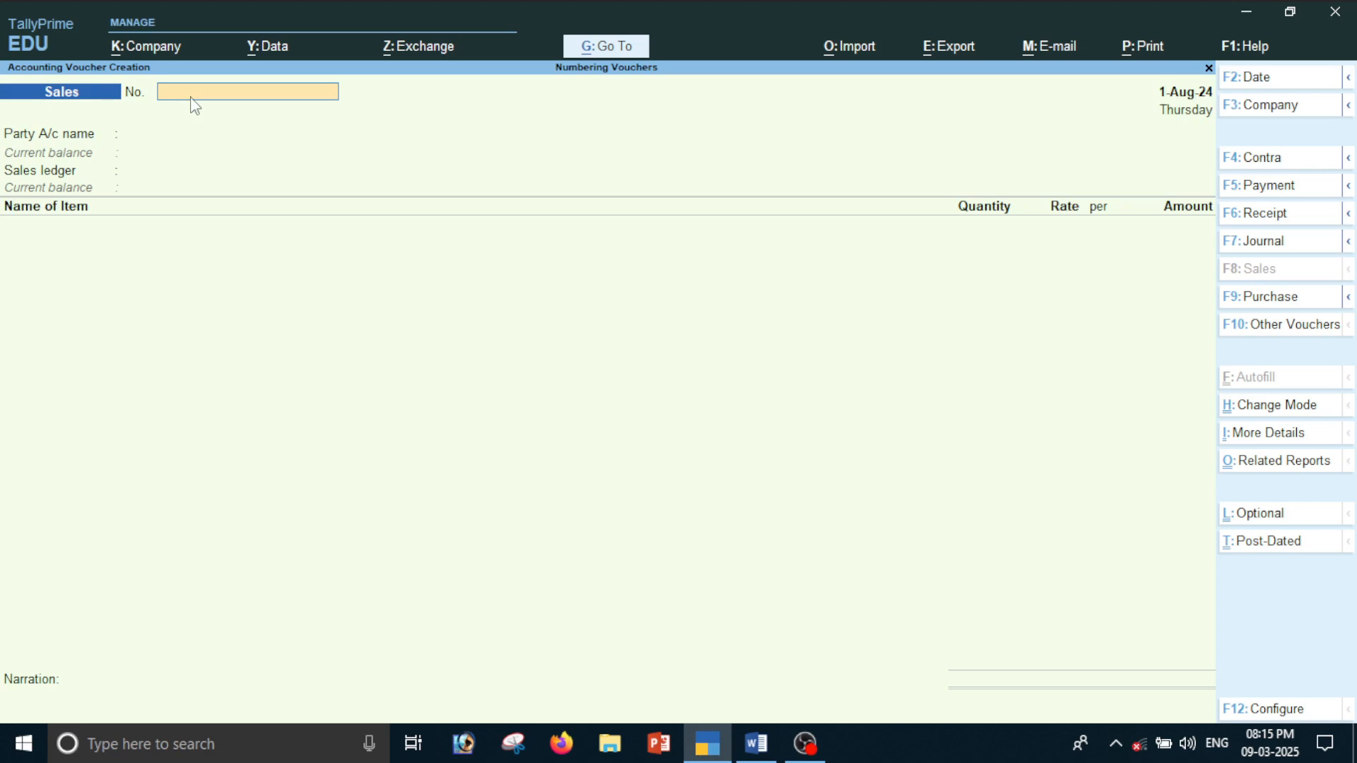
Number the new sales voucher 5, with Cash as the party and Sales as the sales ledger
text(5)
key(Return)
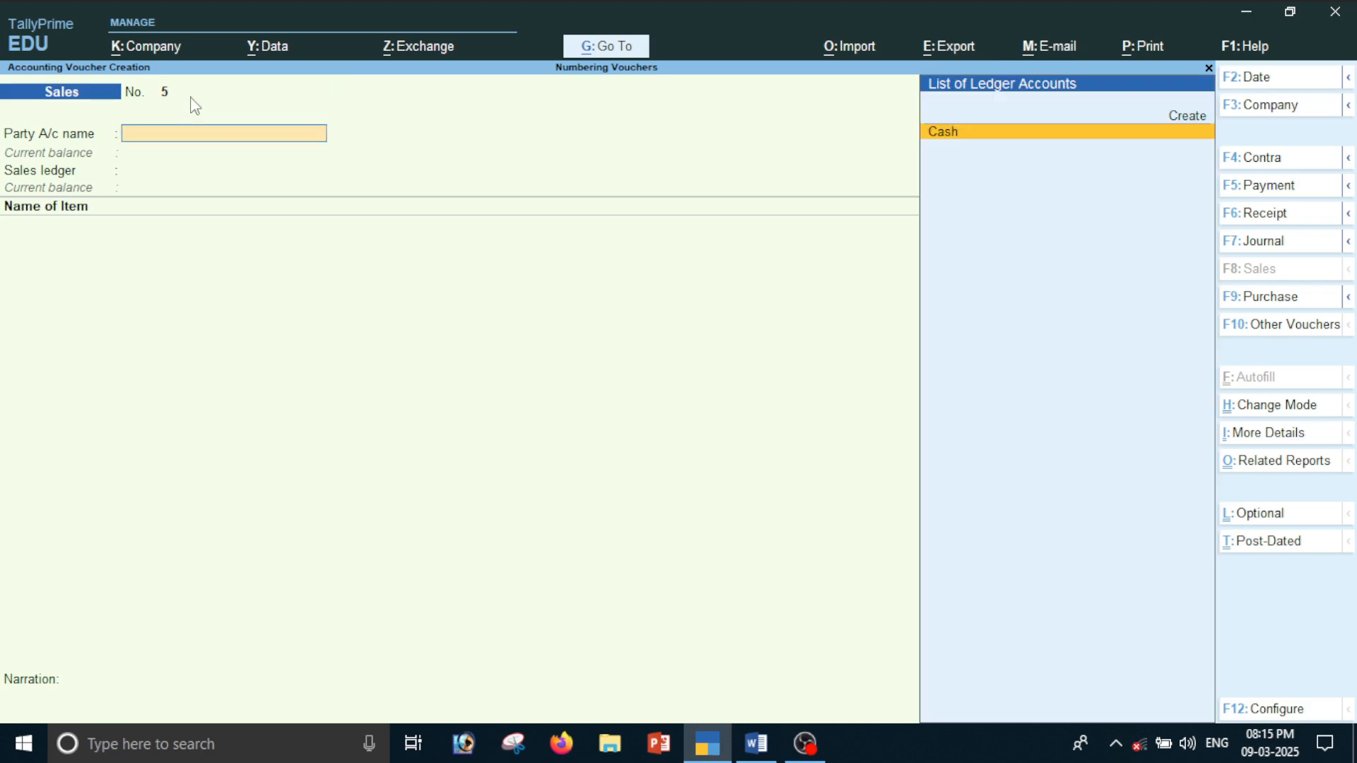
key(Return)
key(Return)
key(Return)
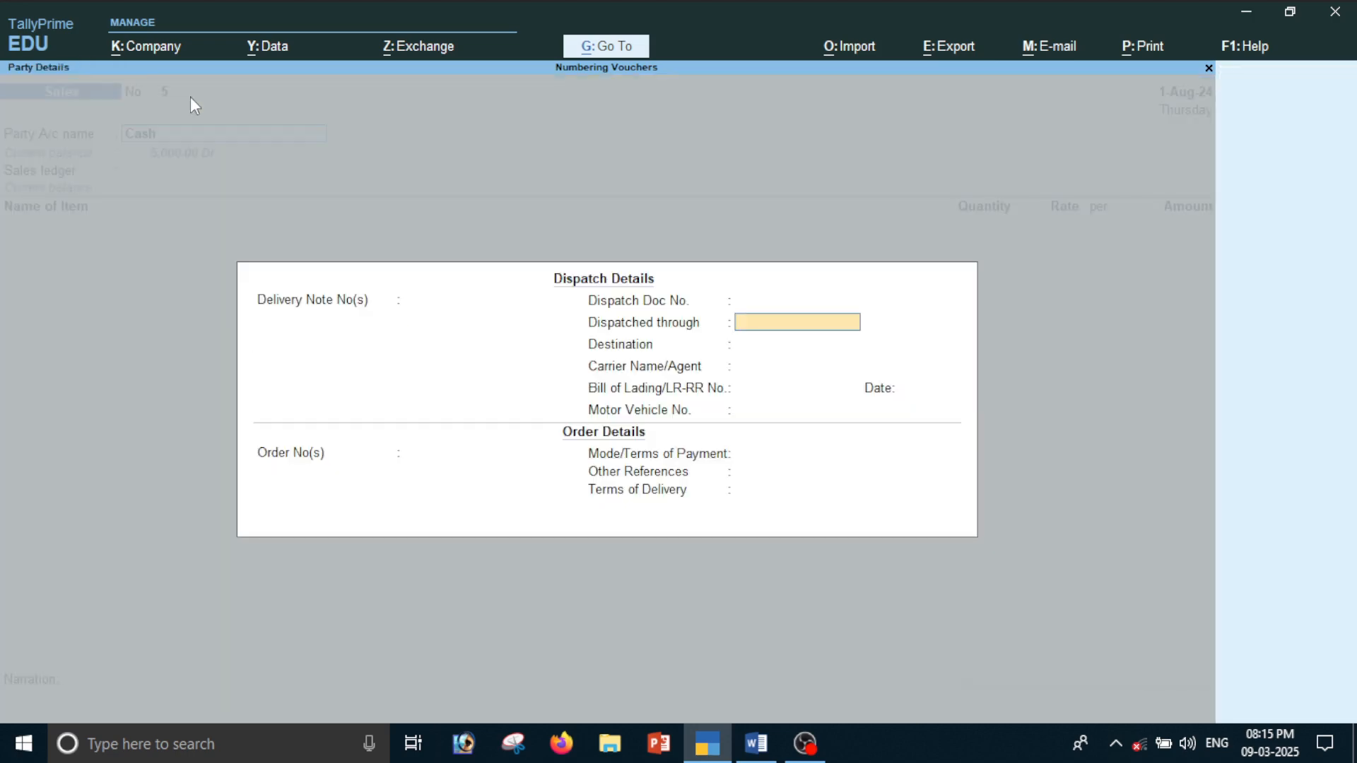
key(ctrl+a)
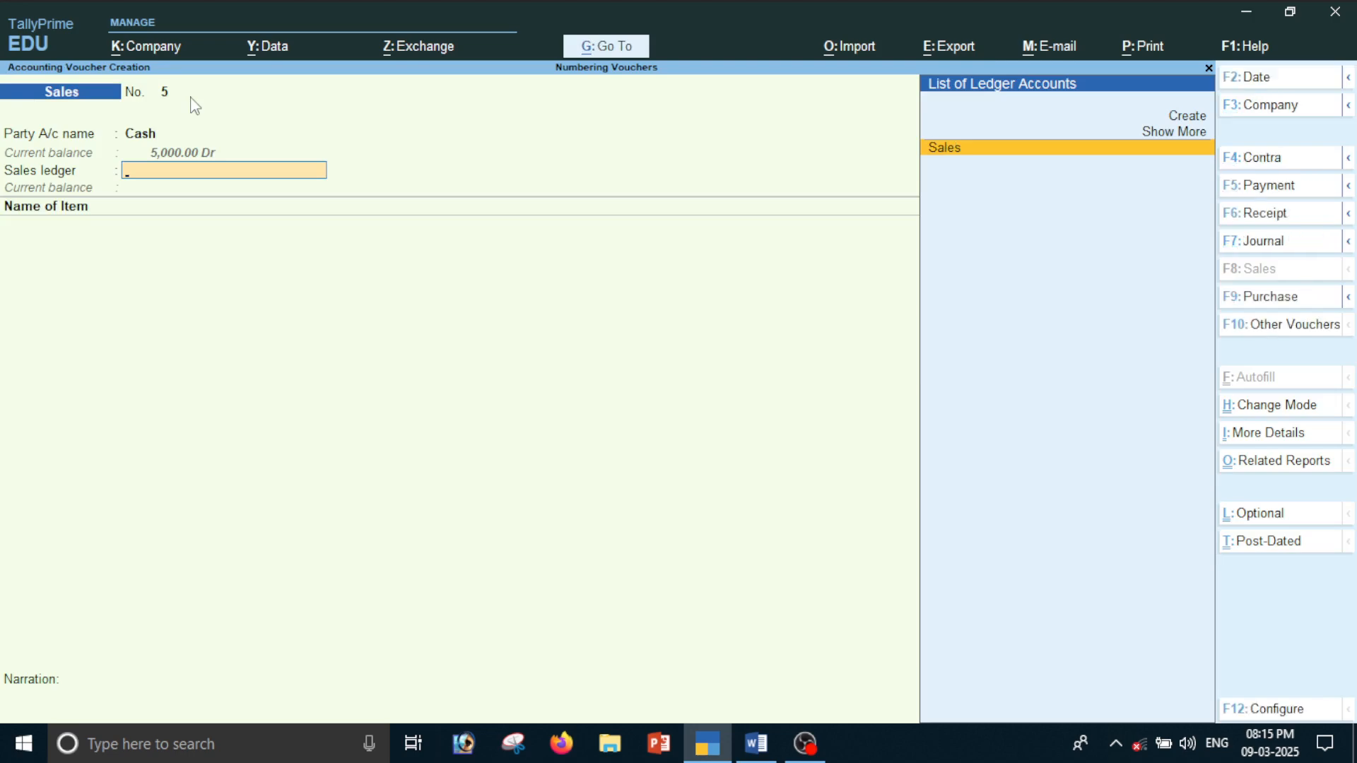
key(Return)
Add 5 pcs of Book at the default rate to sales voucher 5 and save it
key(Down)
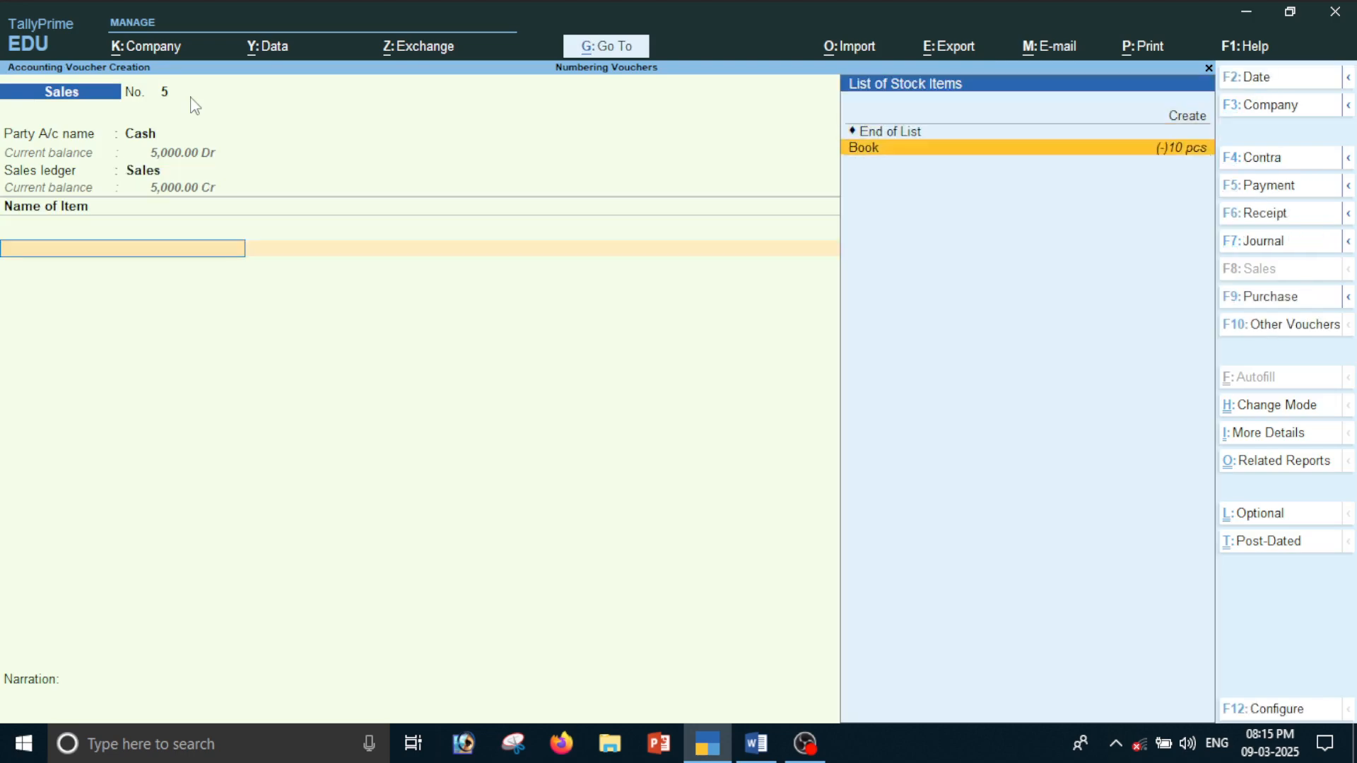
key(Return)
text(5)
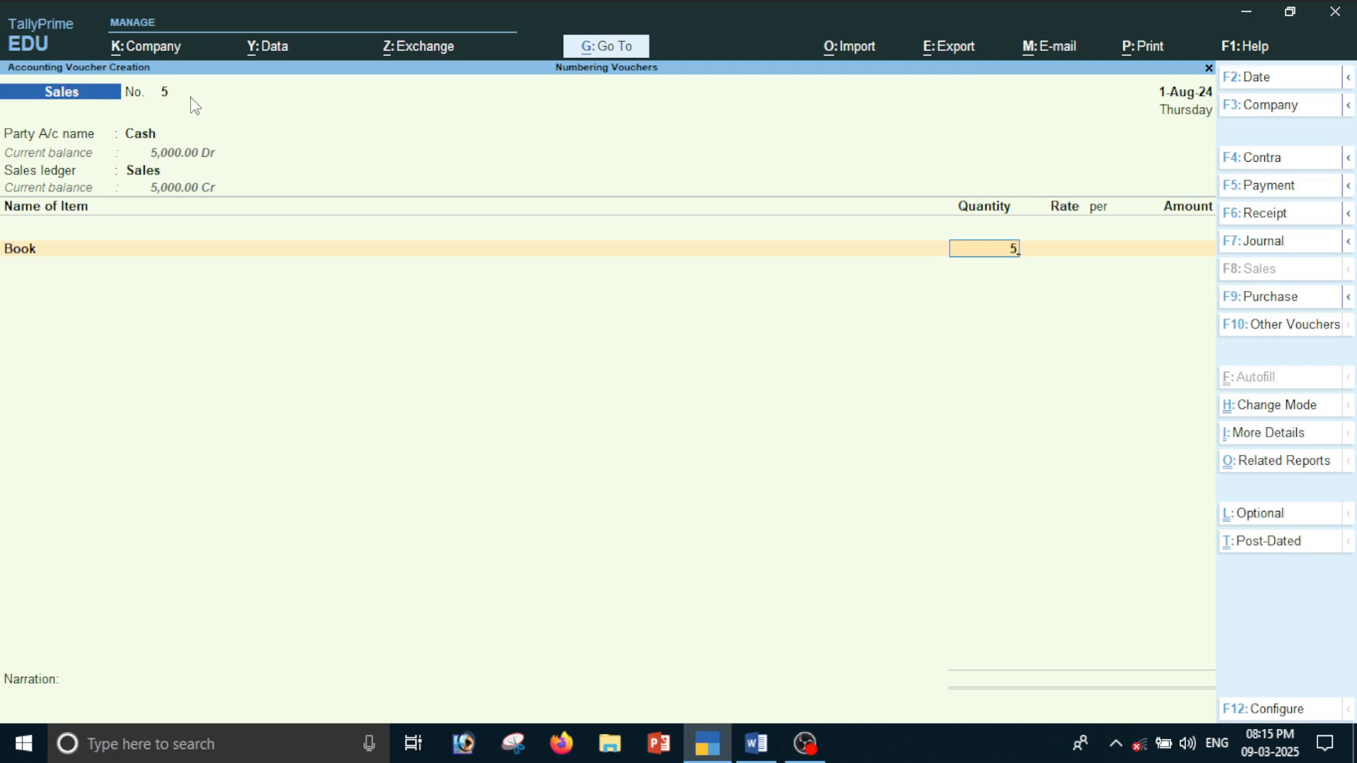
key(Return)
key(Return)
key(Return)
key(ctrl+a)
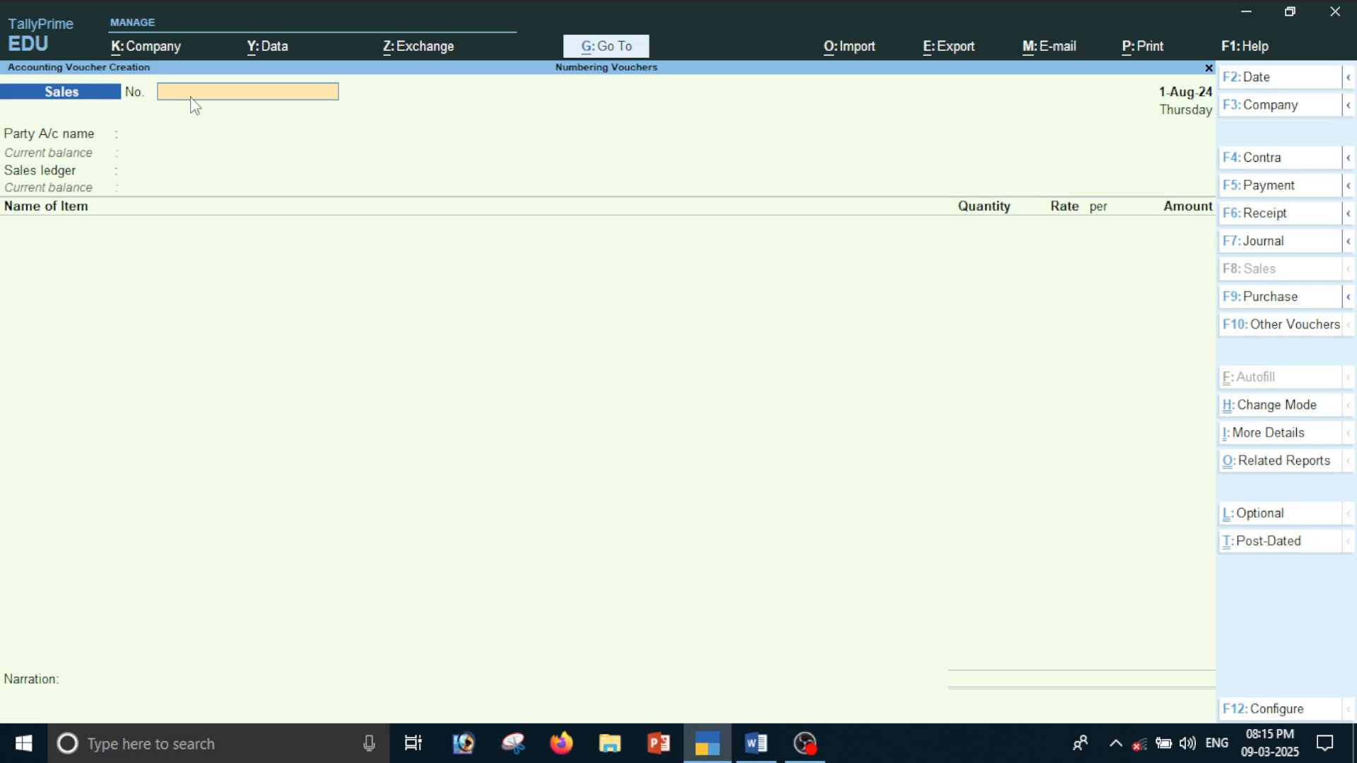
Number the new sales voucher 15, with Cash as the party and Sales as the sales ledger
text(15)
key(Return)
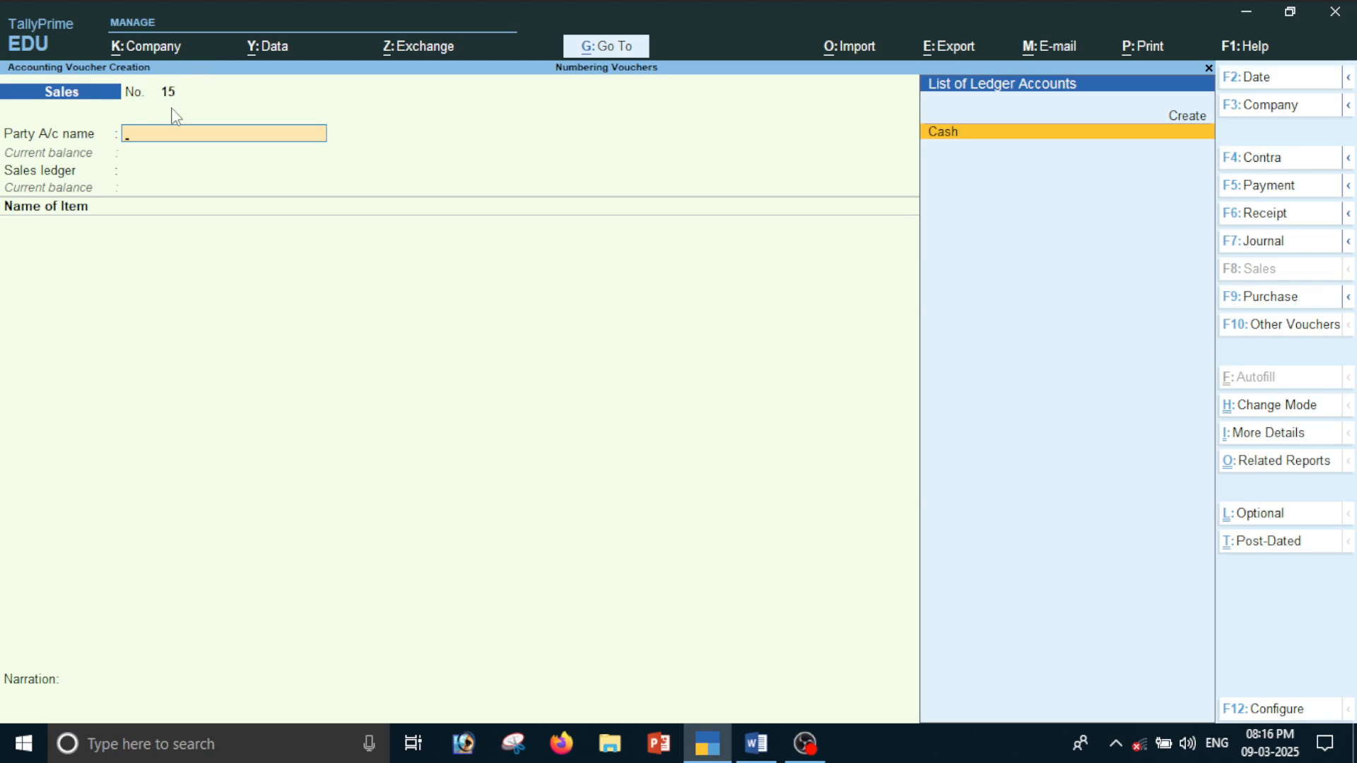
key(Return)
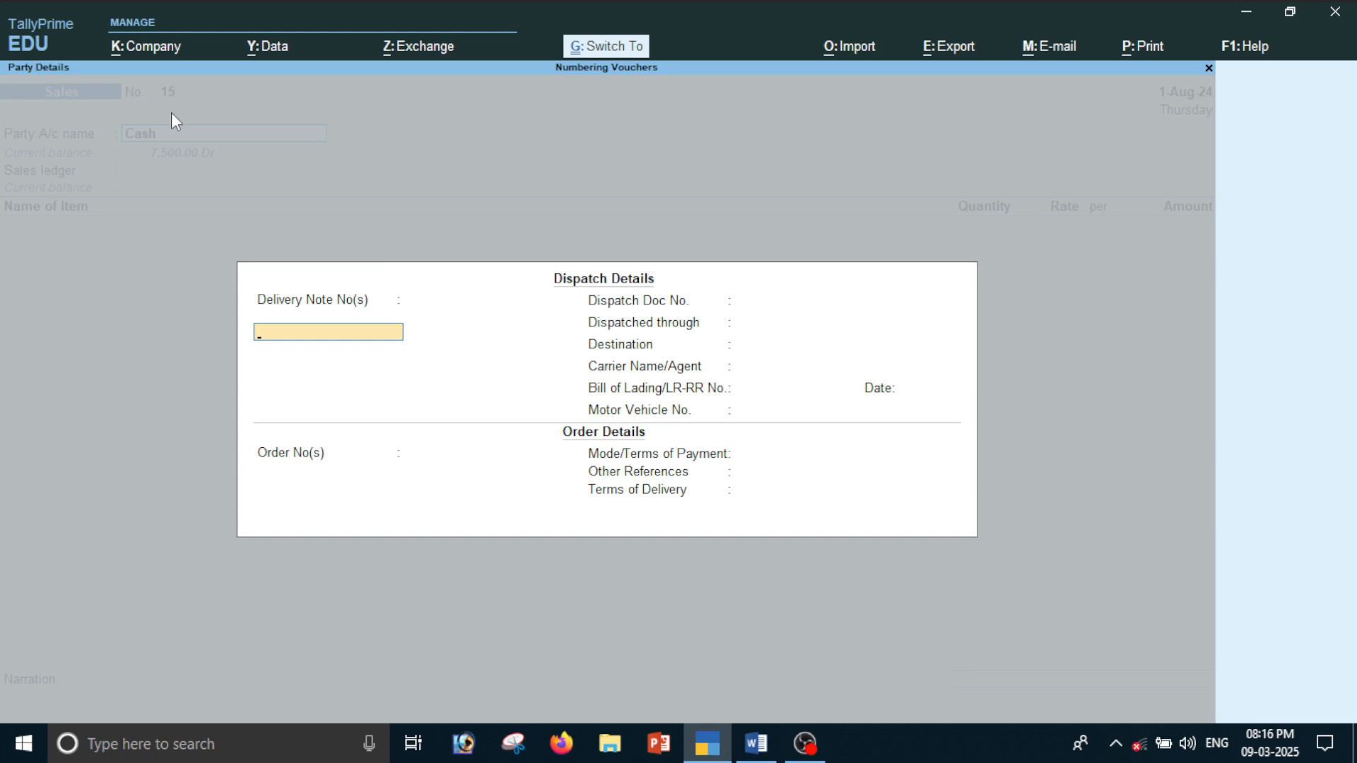
key(ctrl+a)
key(Return)
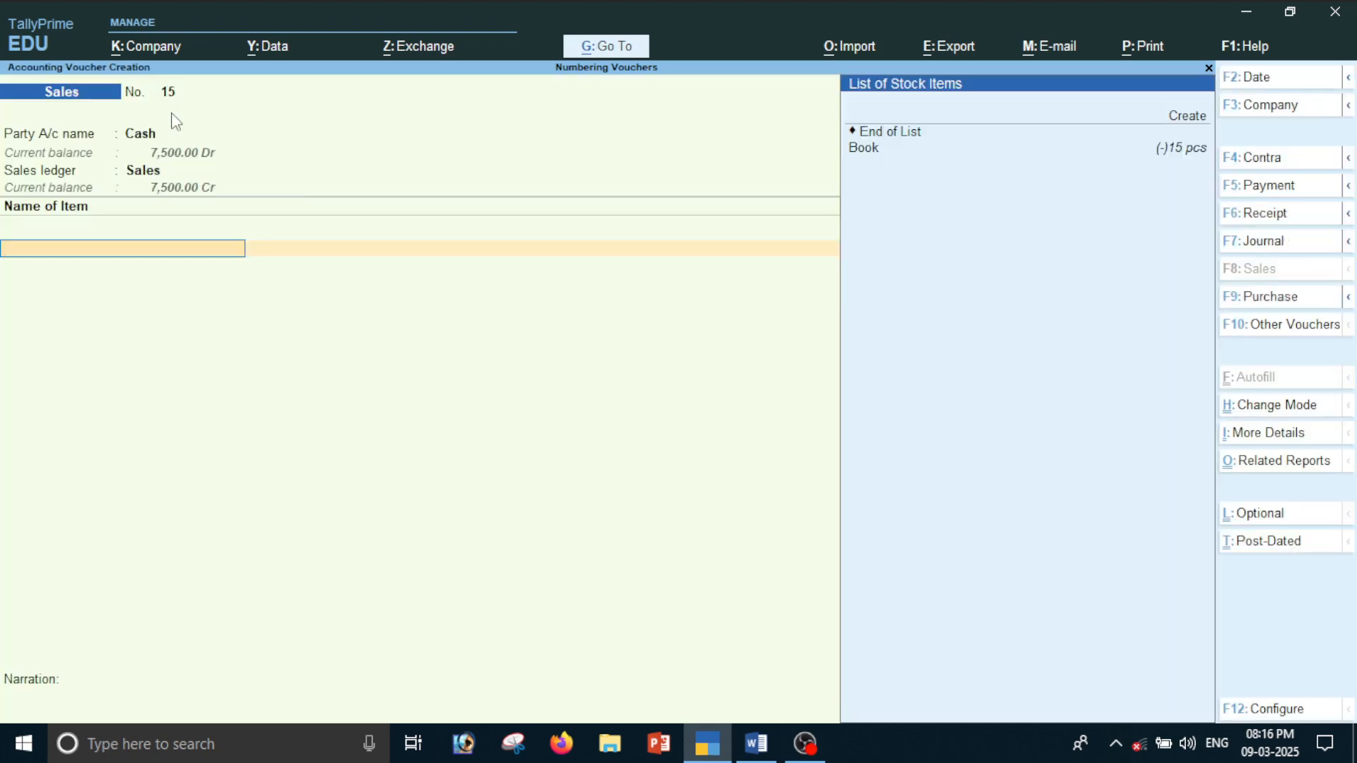
Add 10 pcs of Book at the default rate to sales voucher 15 and save it
key(Down)
key(Return)
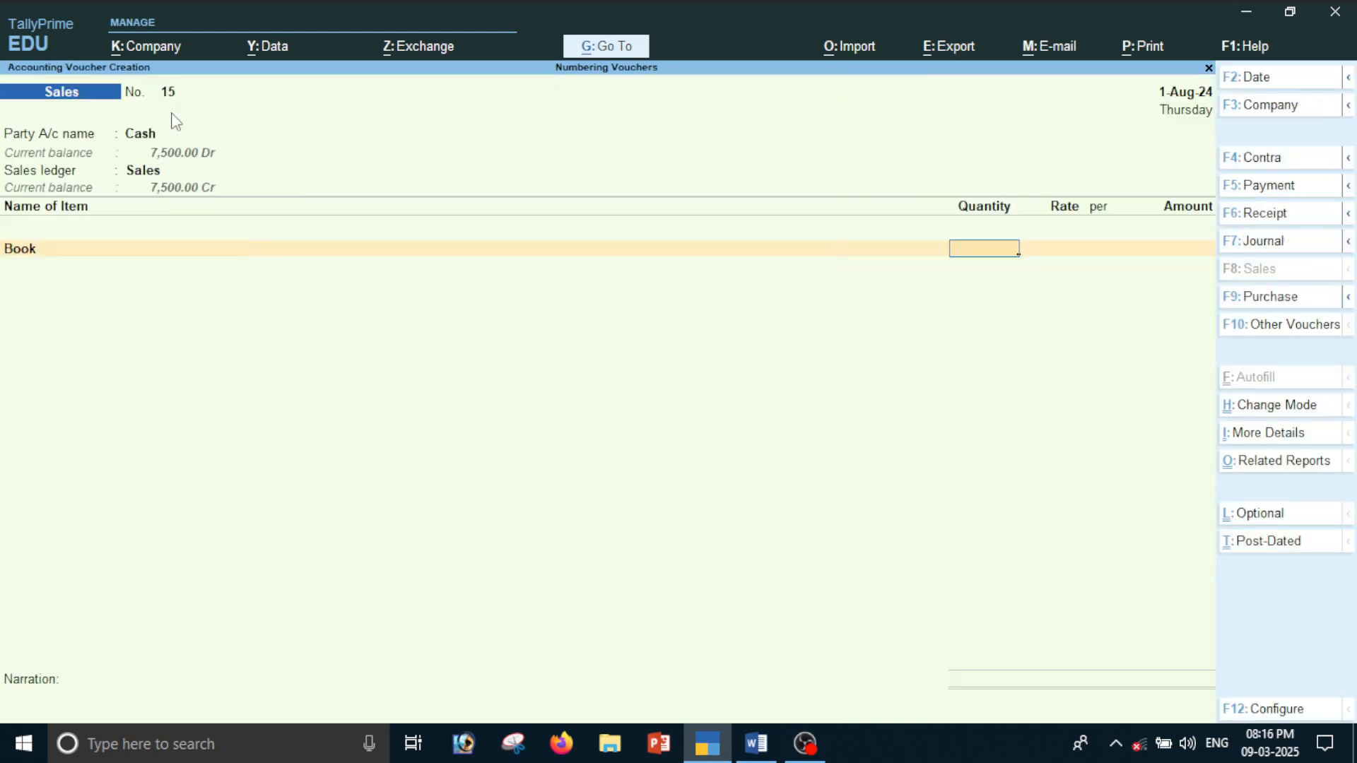
text(10)
key(Return)
key(Return)
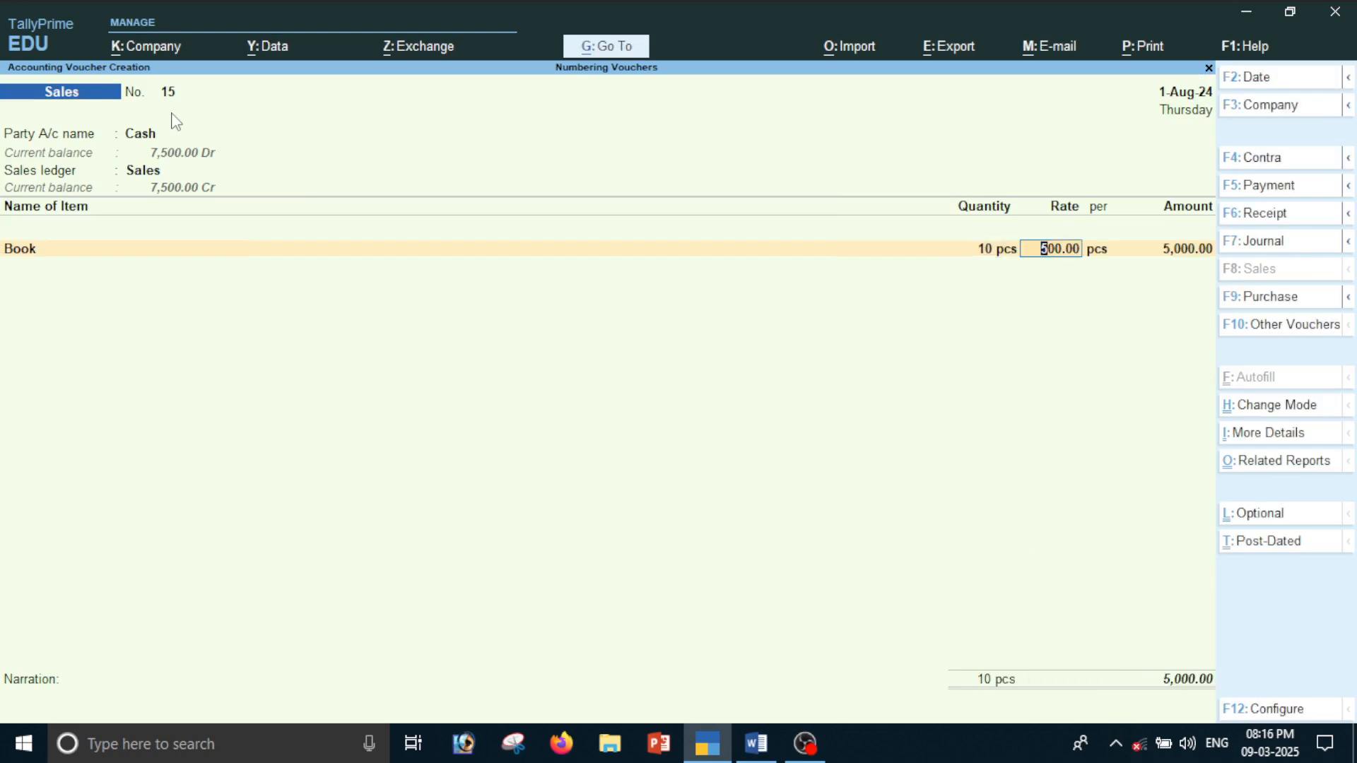
key(ctrl+a)
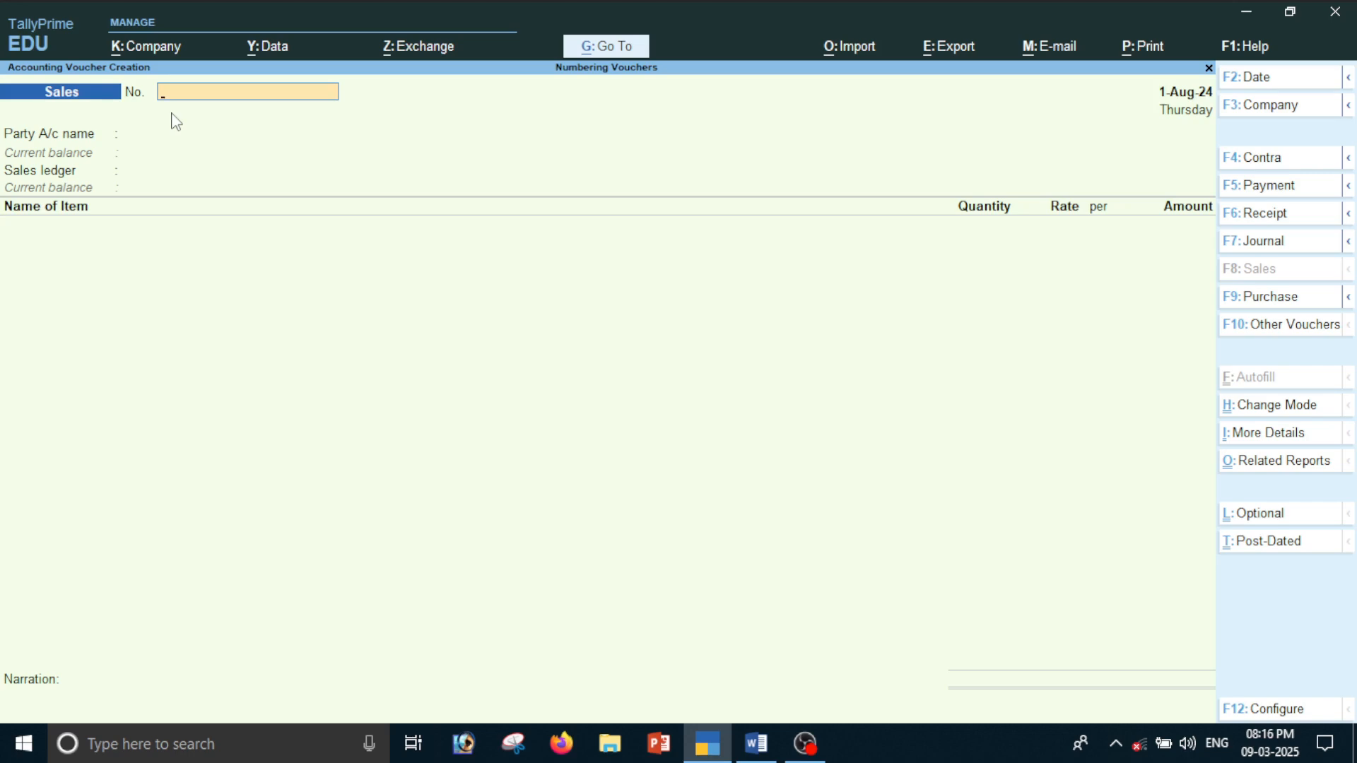
Leave voucher creation, check the voucher numbers of the sales entries in the Day Book, and return to the Gateway of Tally
key(Escape)
key(Return)
key(Down)
key(Down)
key(Up)
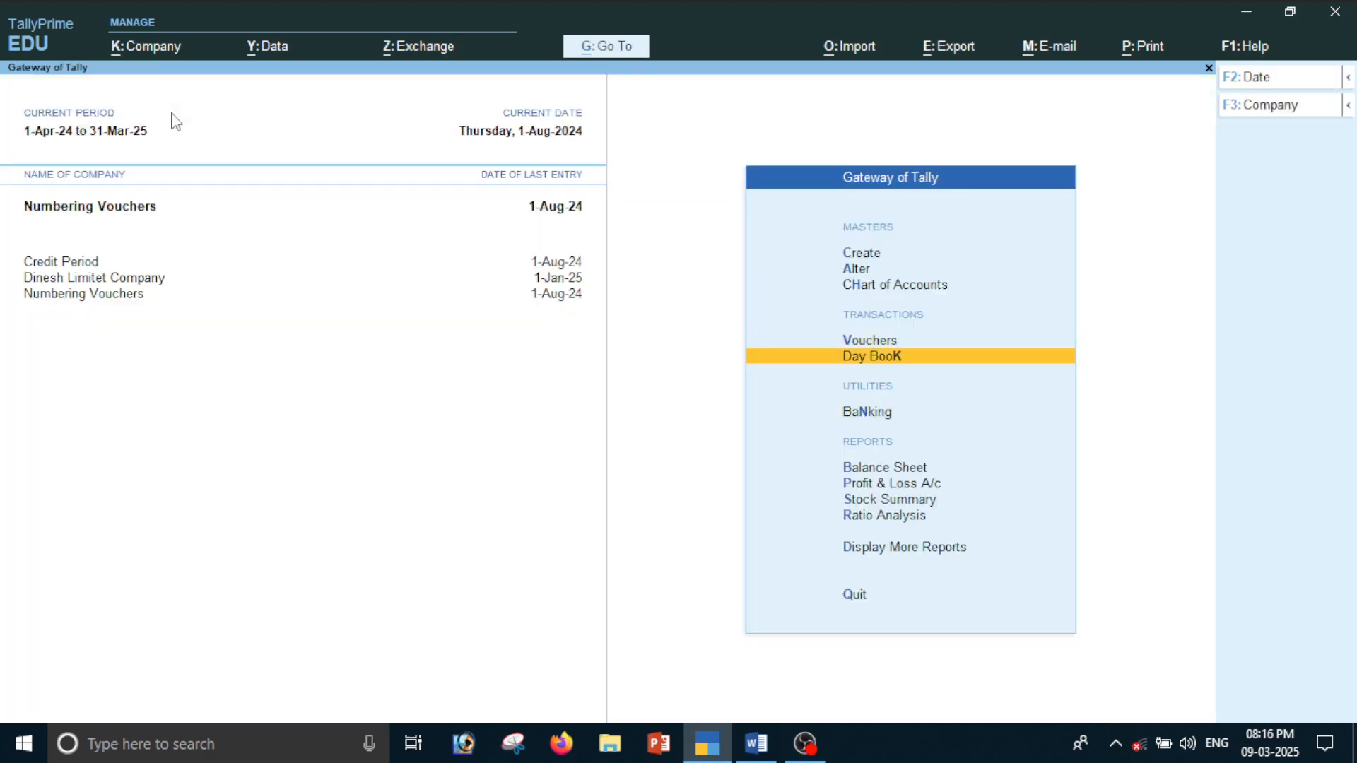
key(Return)
key(Down)
key(Up)
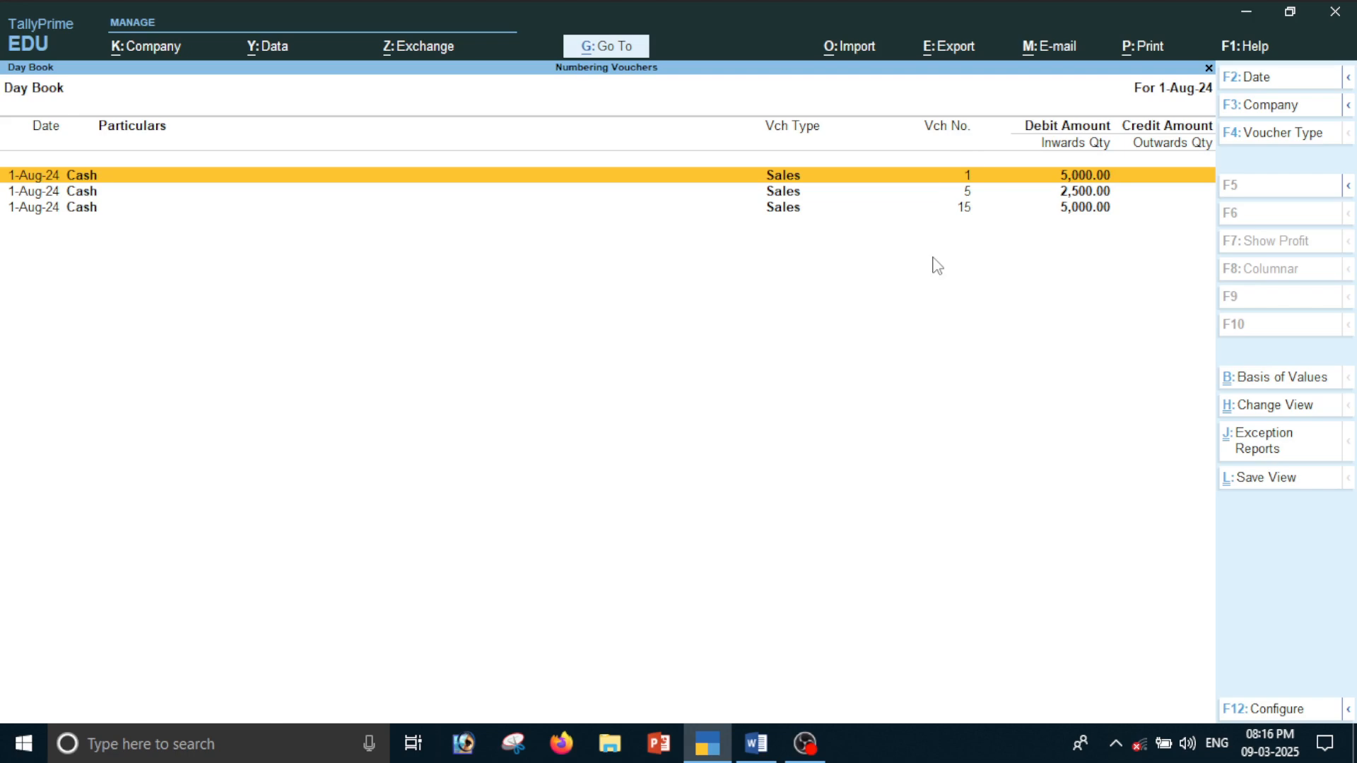
click(967, 209)
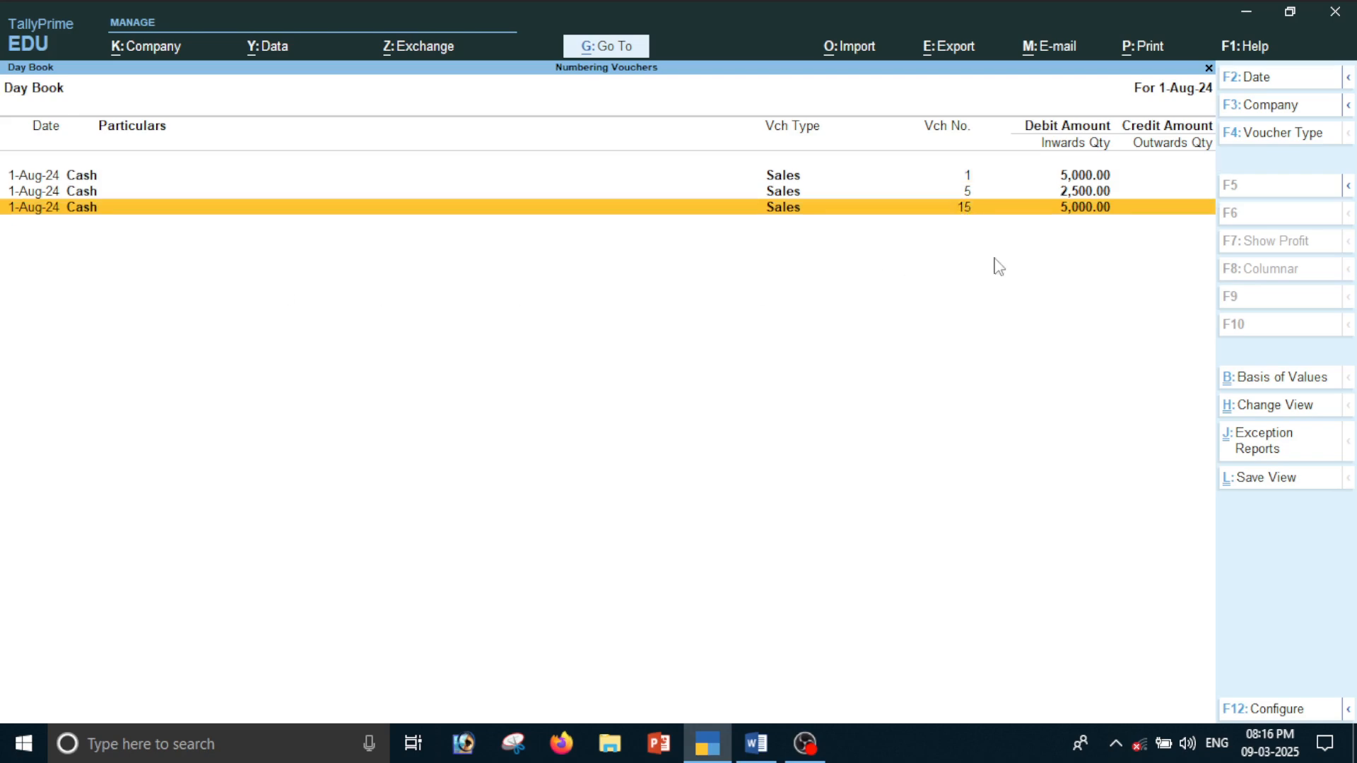
key(Escape)
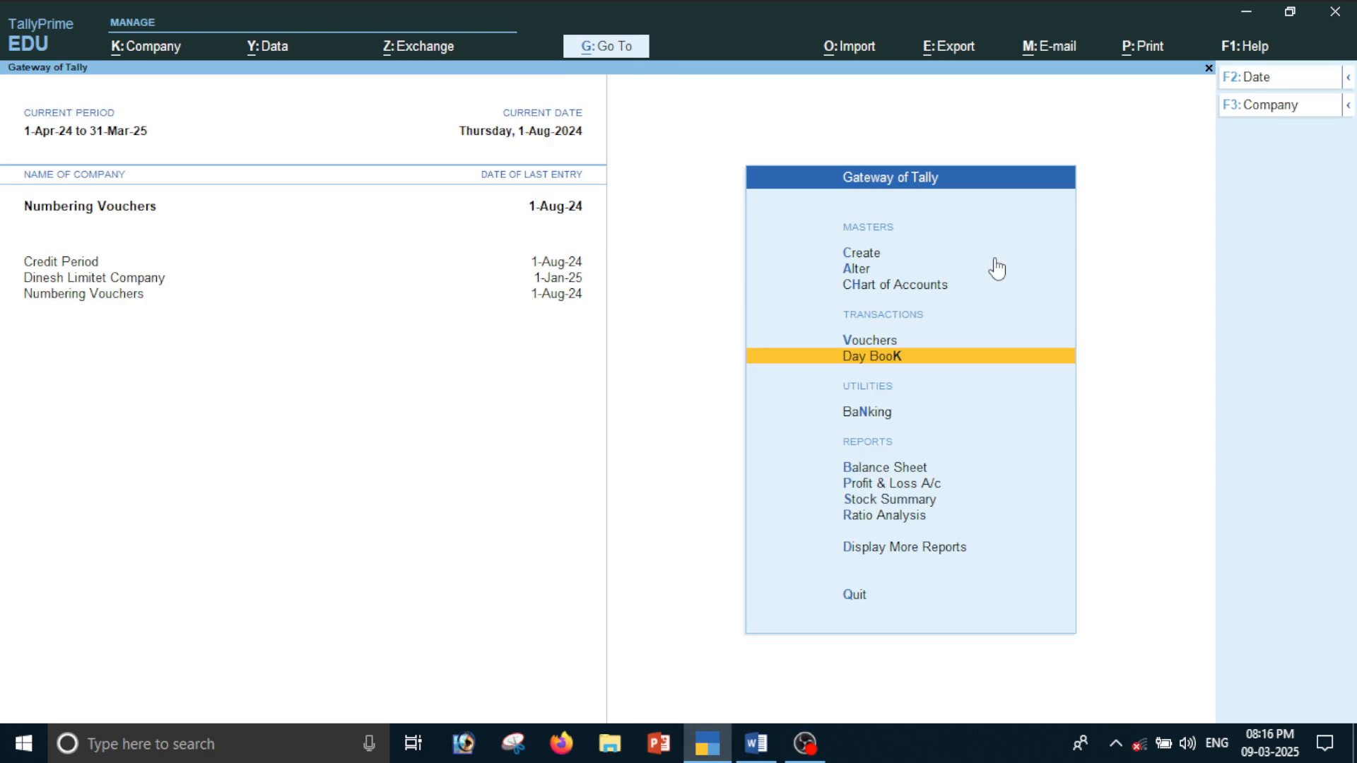
Start a new sales voucher and try to reuse voucher number 15 for it
key(Up)
key(Return)
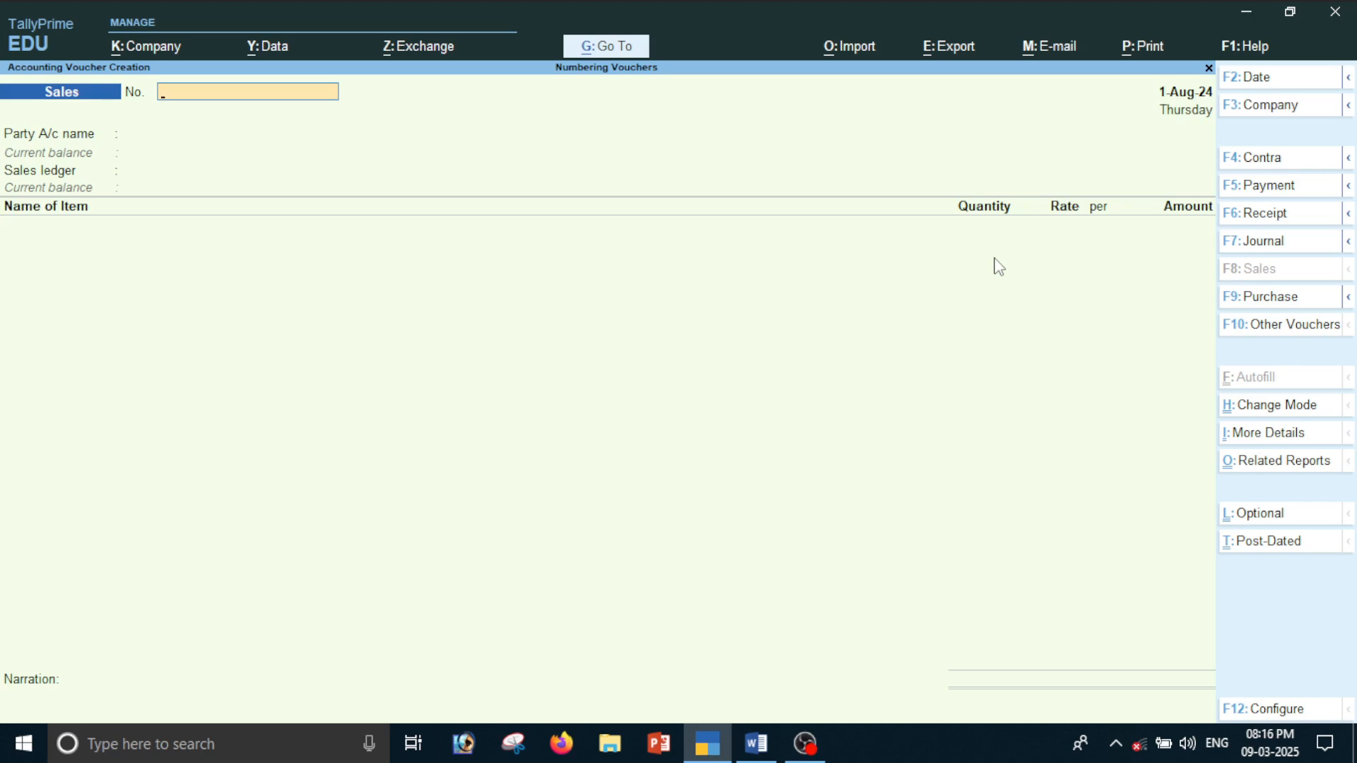
text(15)
key(Return)
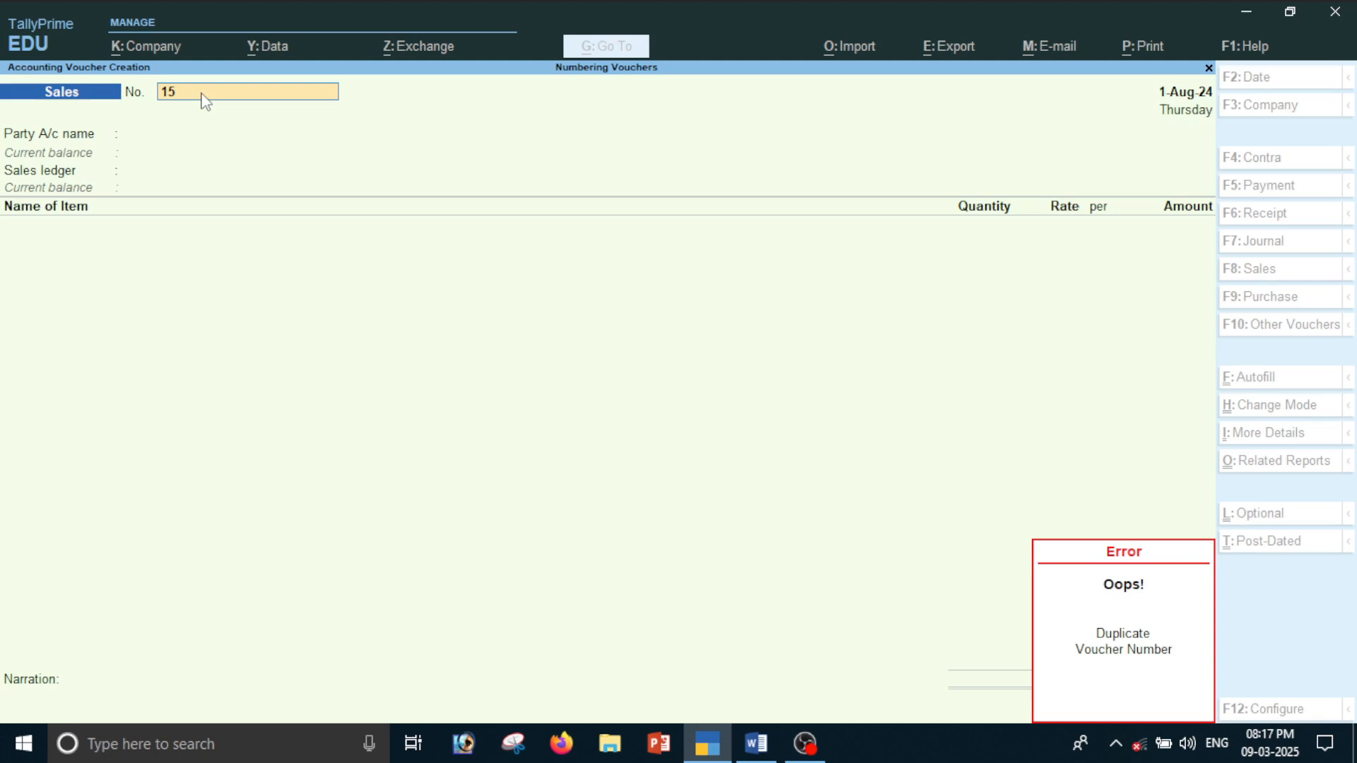
key(Escape)
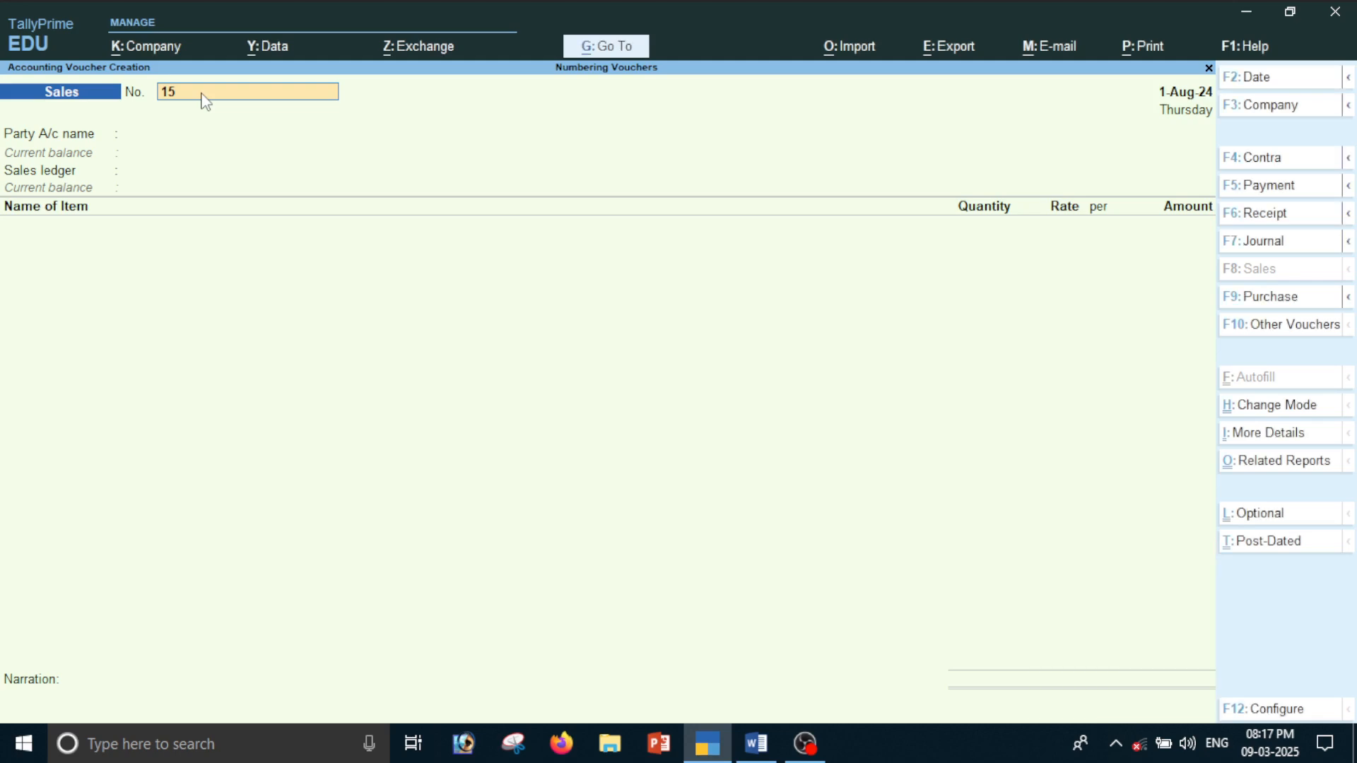
Change the sales voucher's number to 20, with Cash as the party and Sales as the sales ledger
text(20)
key(Return)
key(Return)
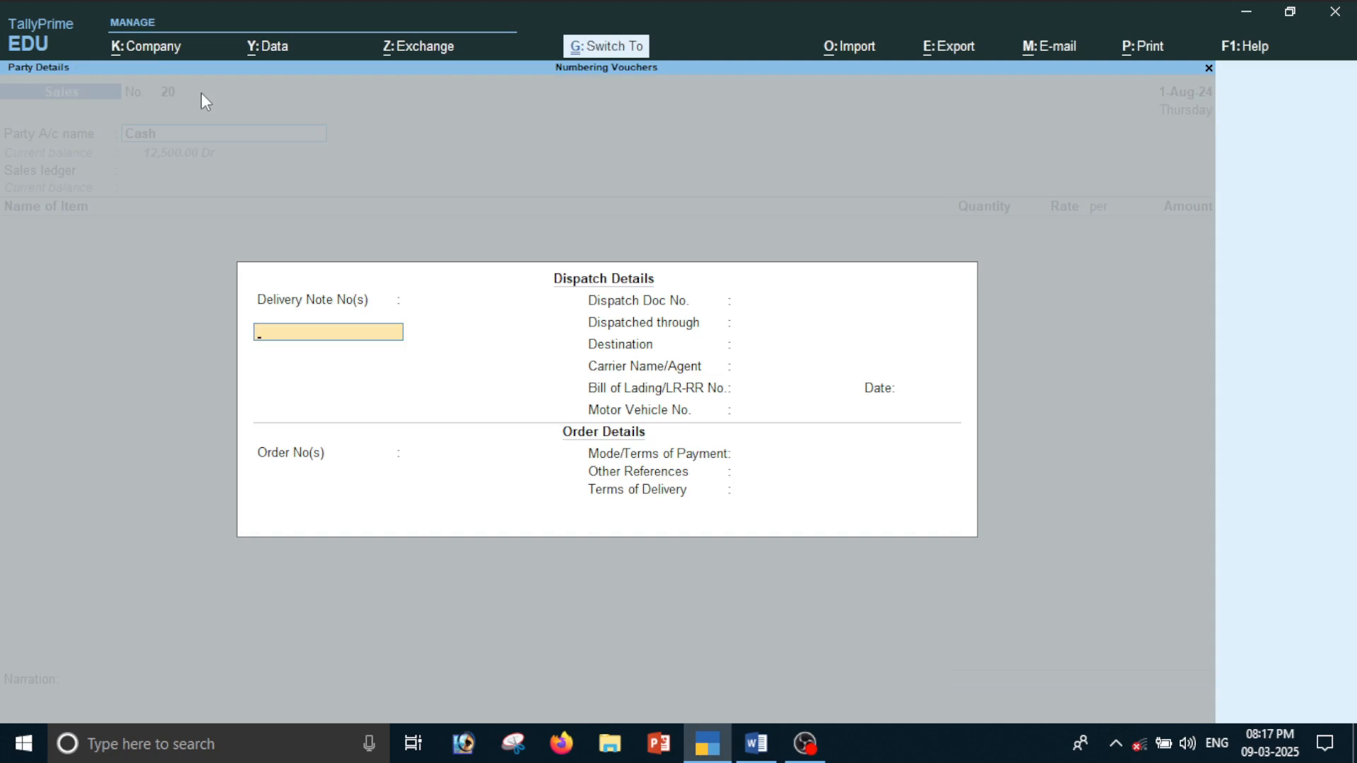
key(ctrl+a)
key(ctrl+a)
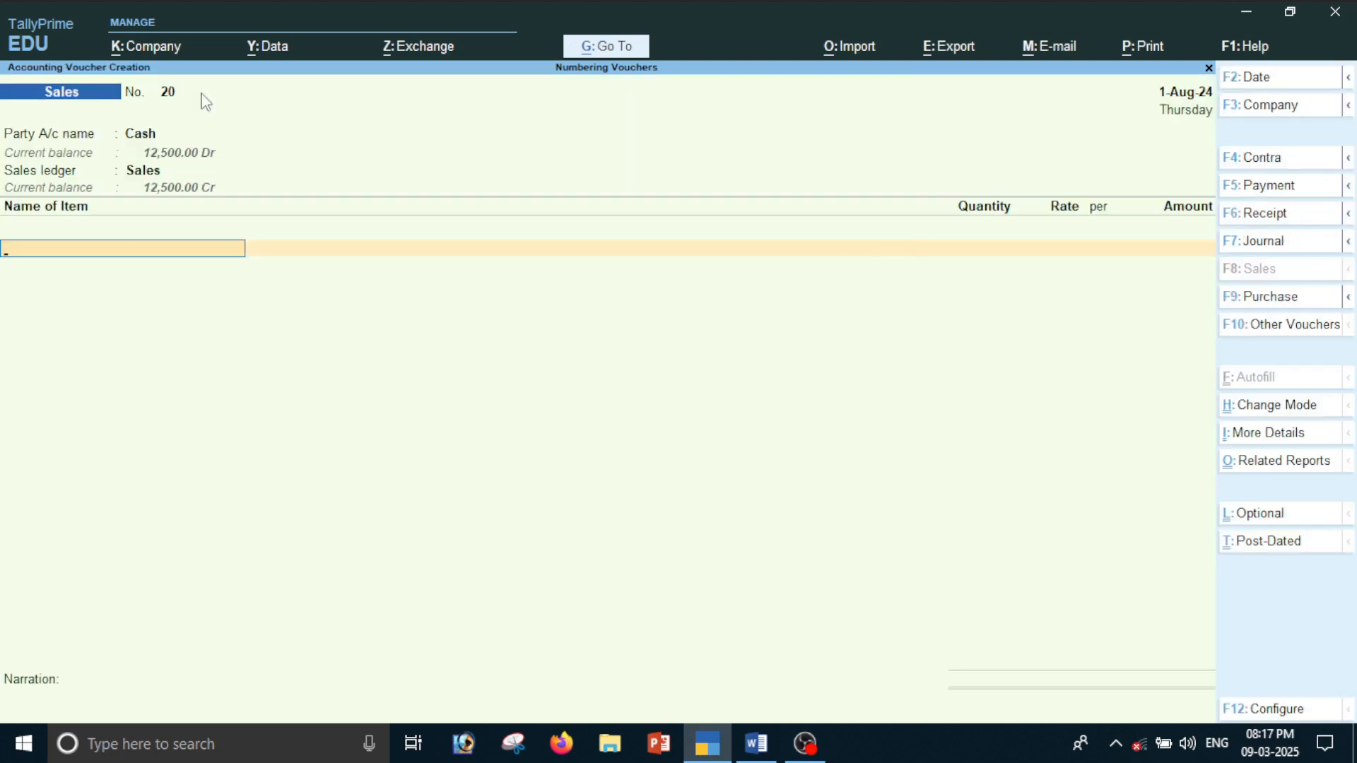
Add the Book item for an amount of 2,500.00 to sales voucher 20 and save it
key(Down)
key(Return)
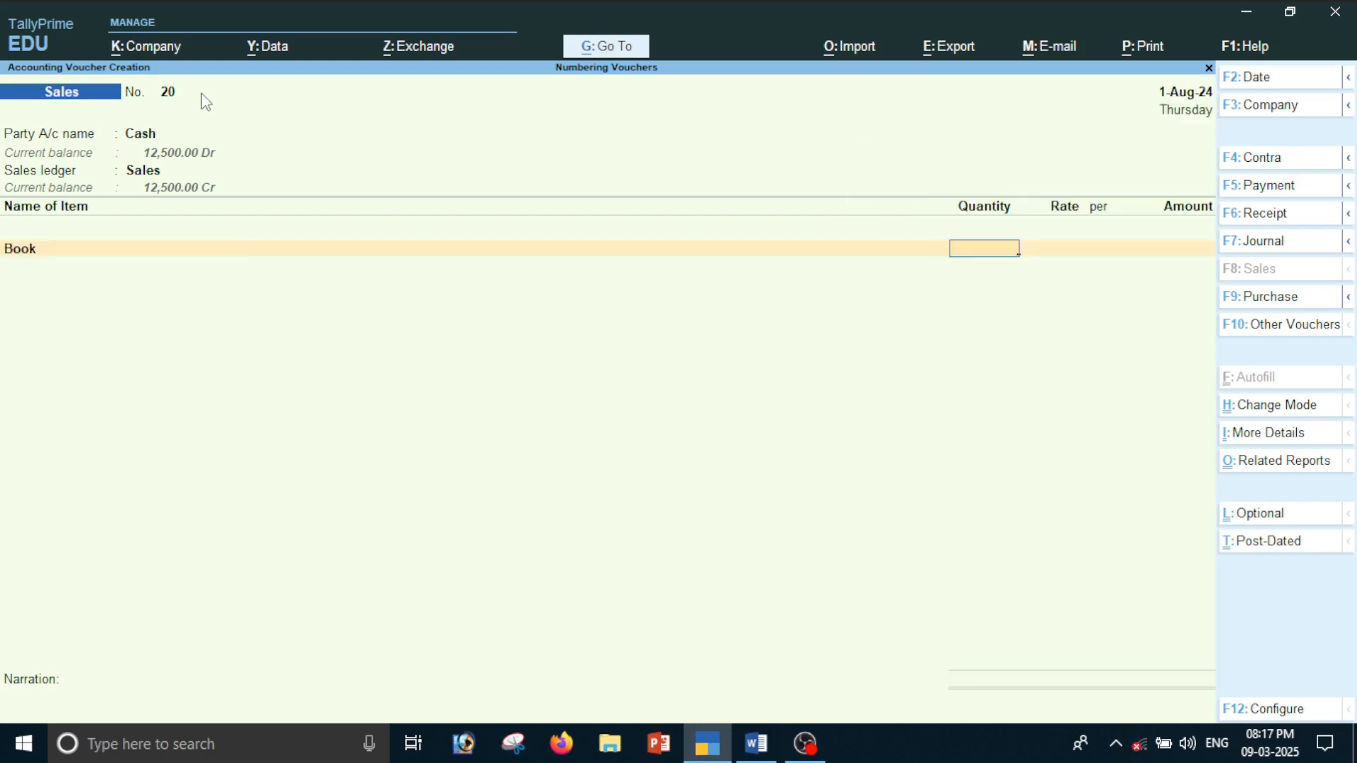
key(Return)
key(Return)
key(ctrl+a)
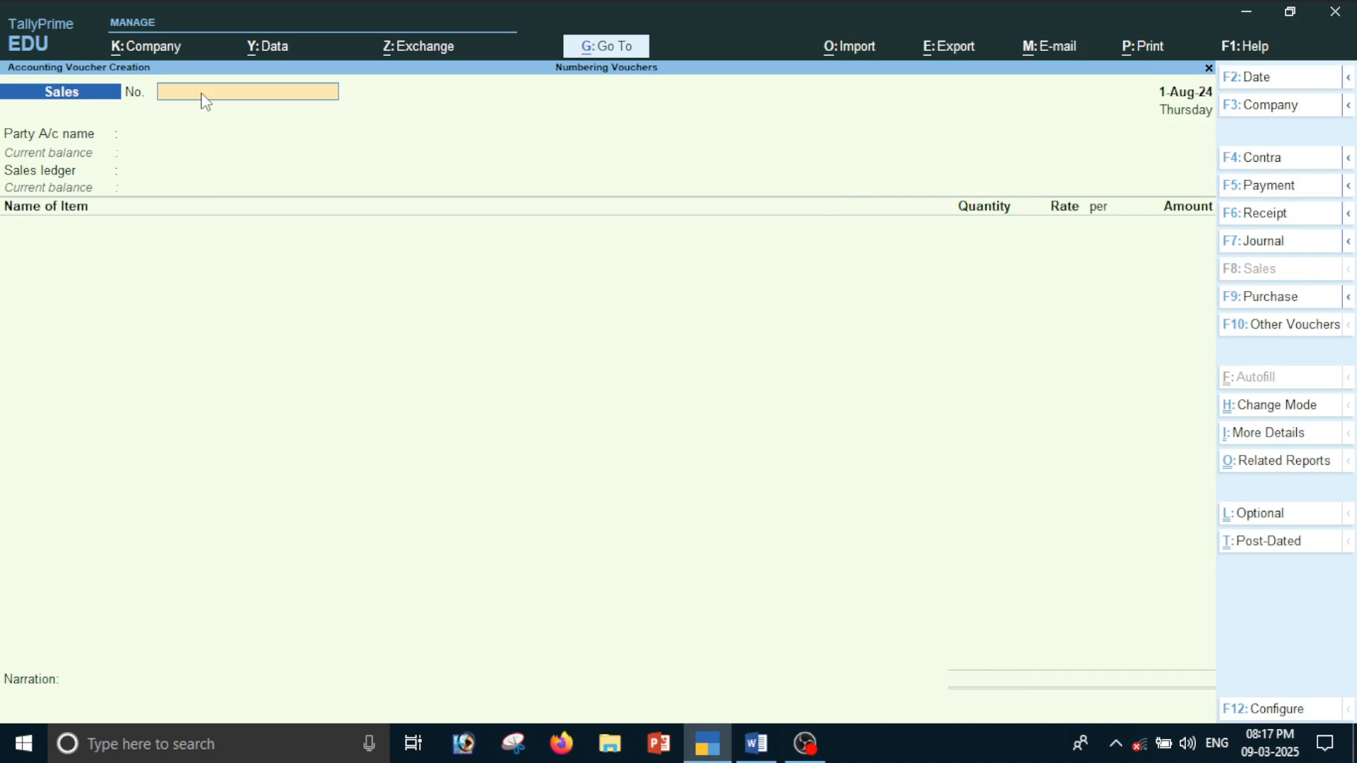
Leave voucher creation and check the sales entries and their voucher numbers in the Day Book
key(Escape)
key(y)
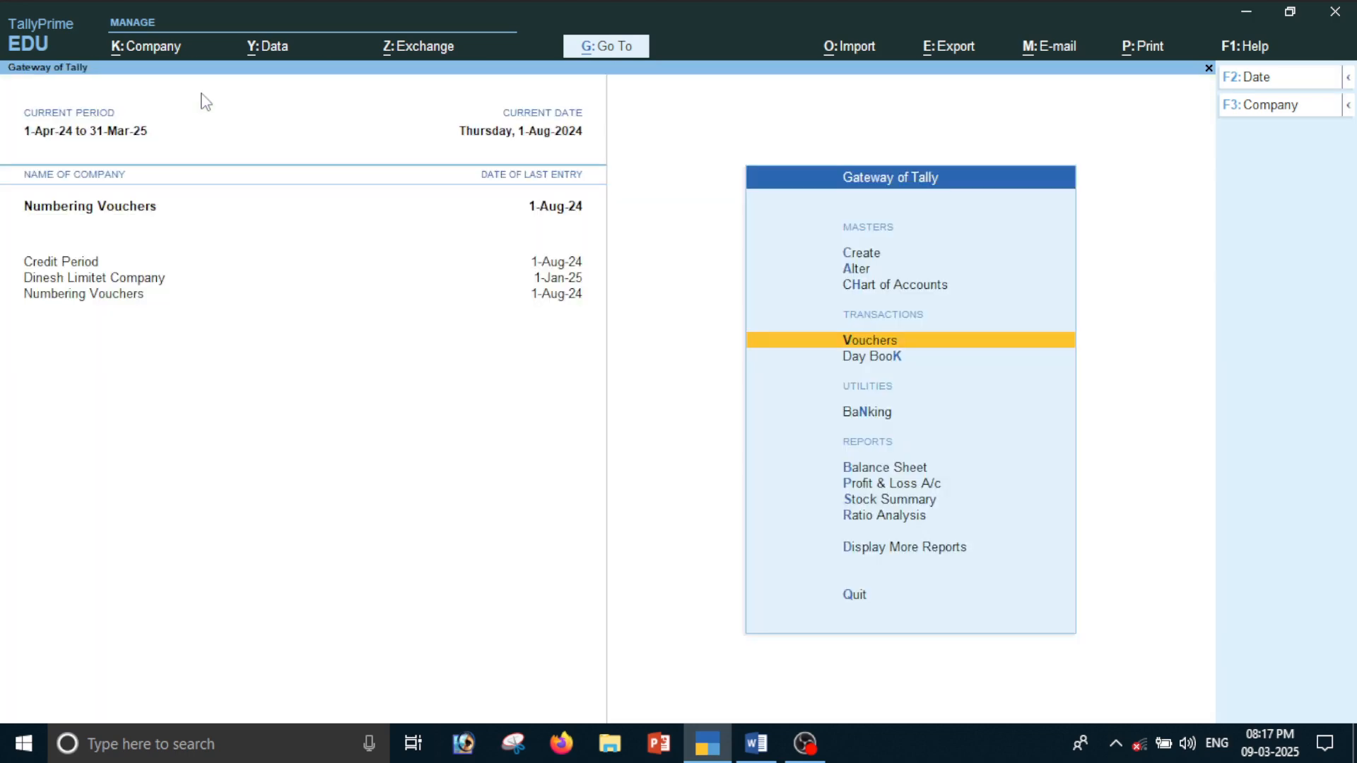
key(Down)
key(Return)
key(Down)
key(Down)
key(Down)
key(Up)
key(Up)
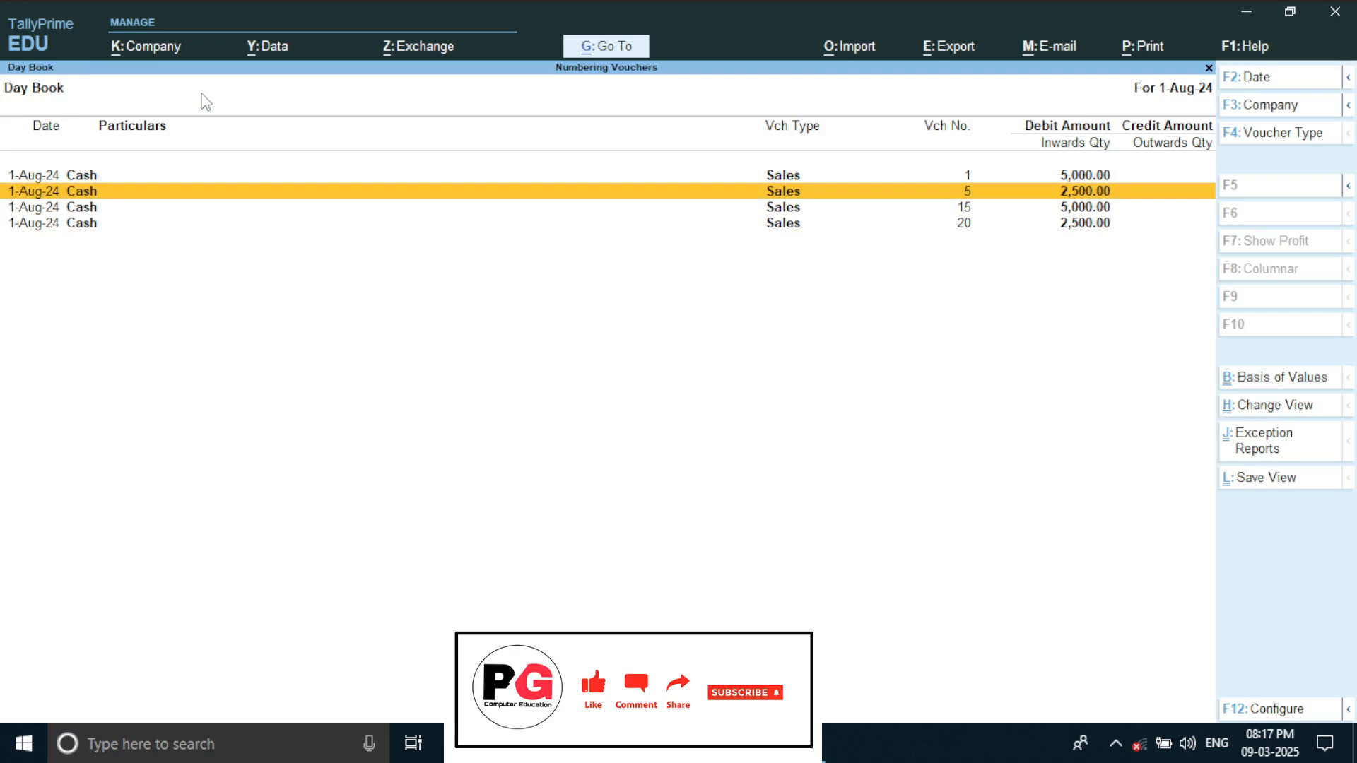
Delete sales voucher 15 from the Day Book and consult the Manual numbering notes in Word
key(Down)
key(Return)
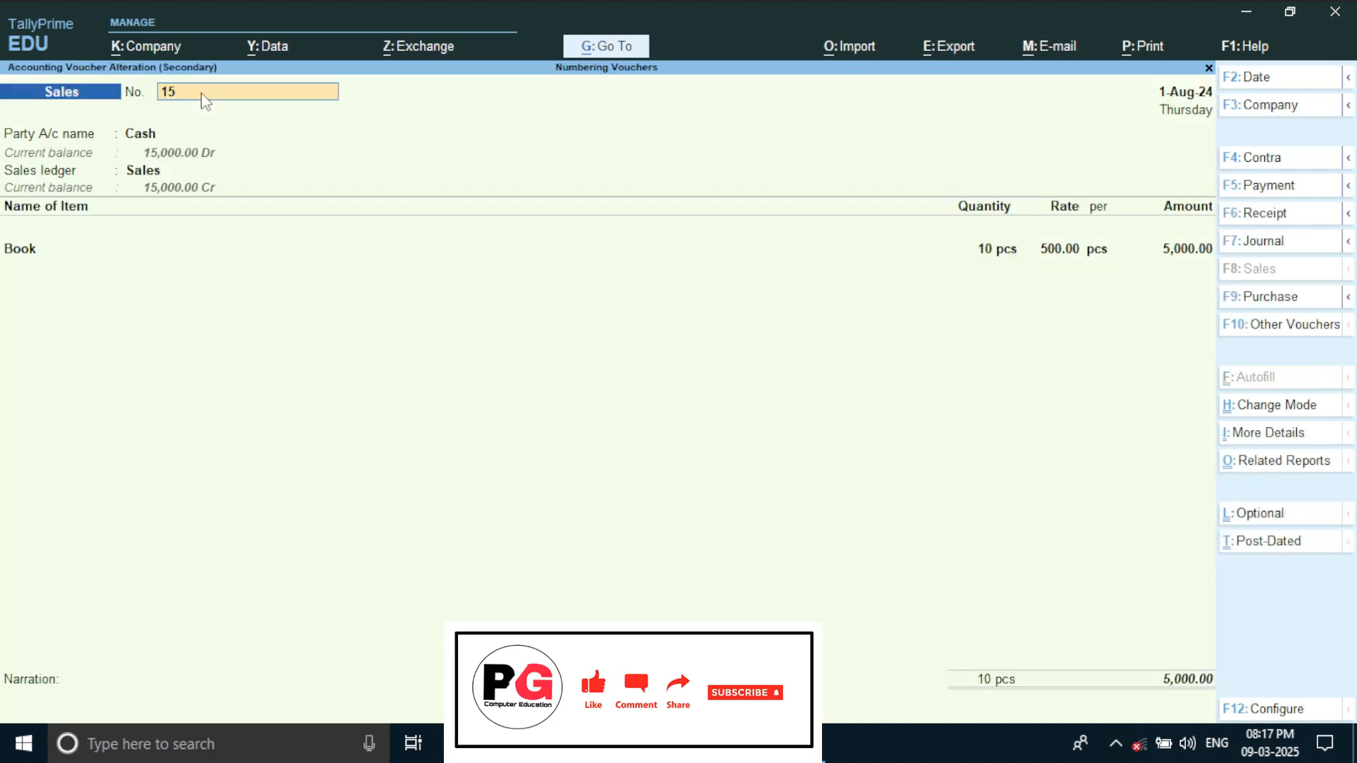
key(alt+d)
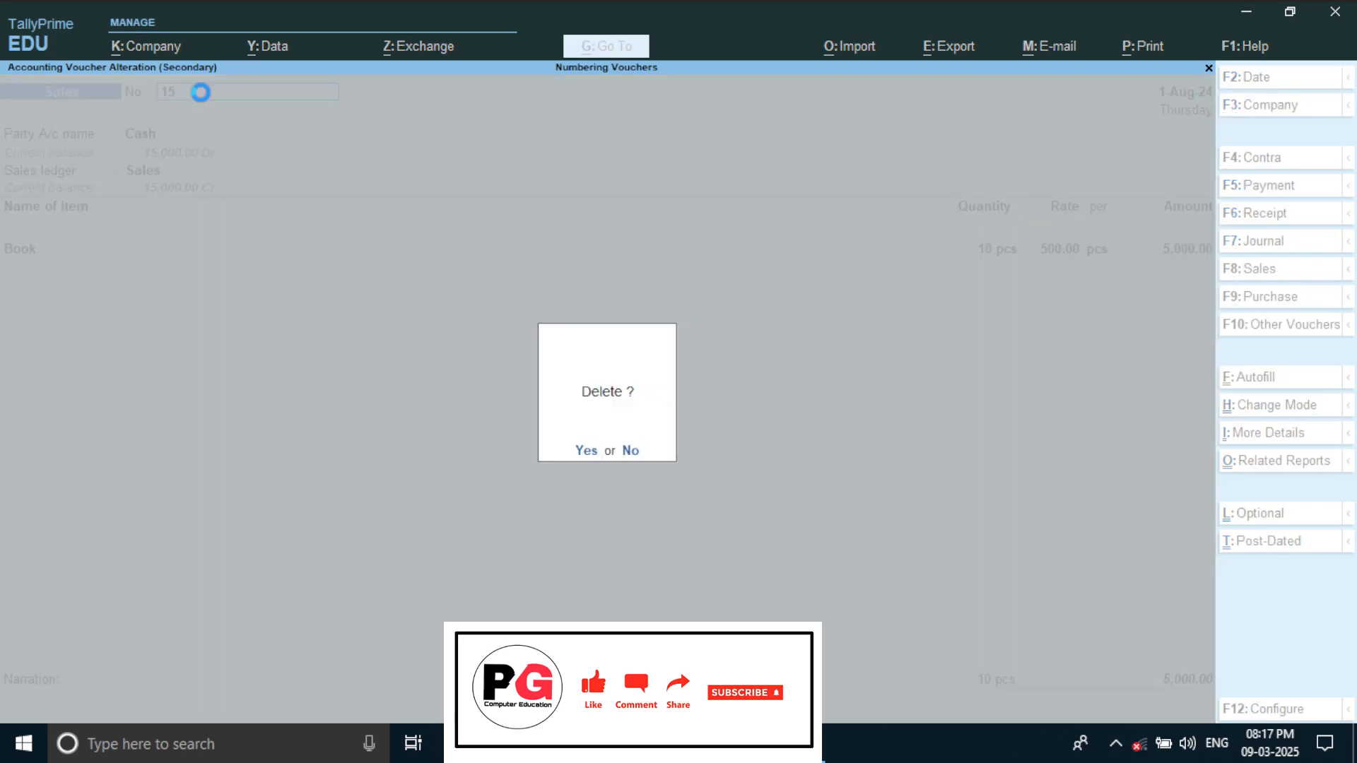
key(y)
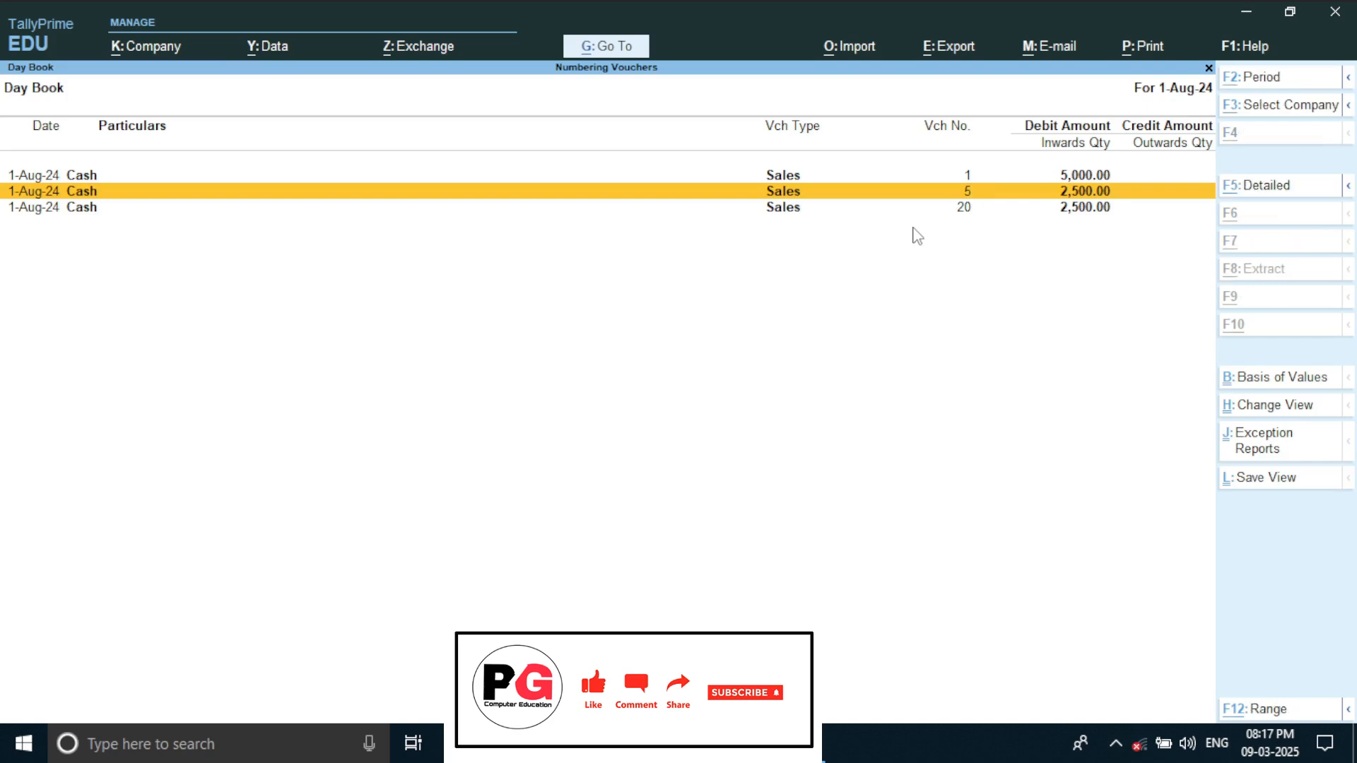
key(alt+Tab)
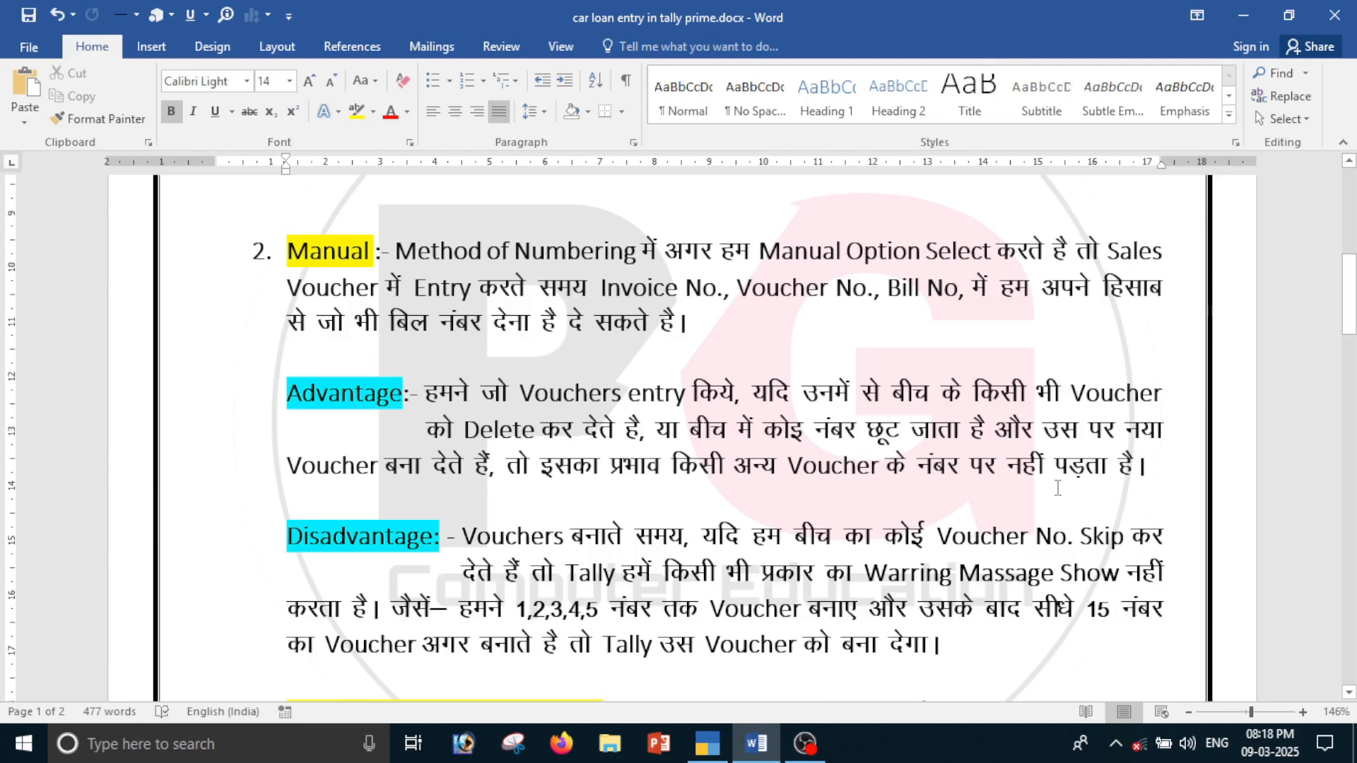
key(alt+Tab)
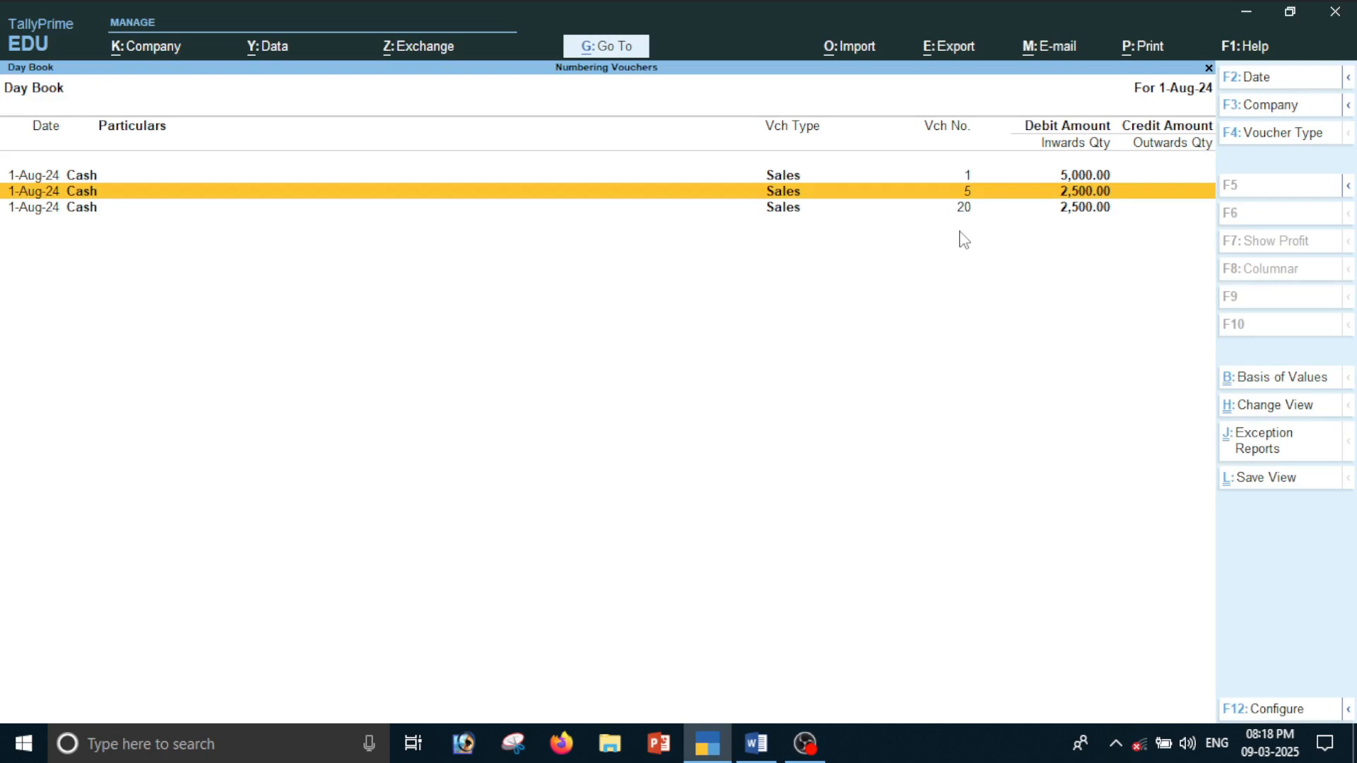
Create a new sales voucher numbered 15 with Cash as the party and Sales as the sales ledger
key(Escape)
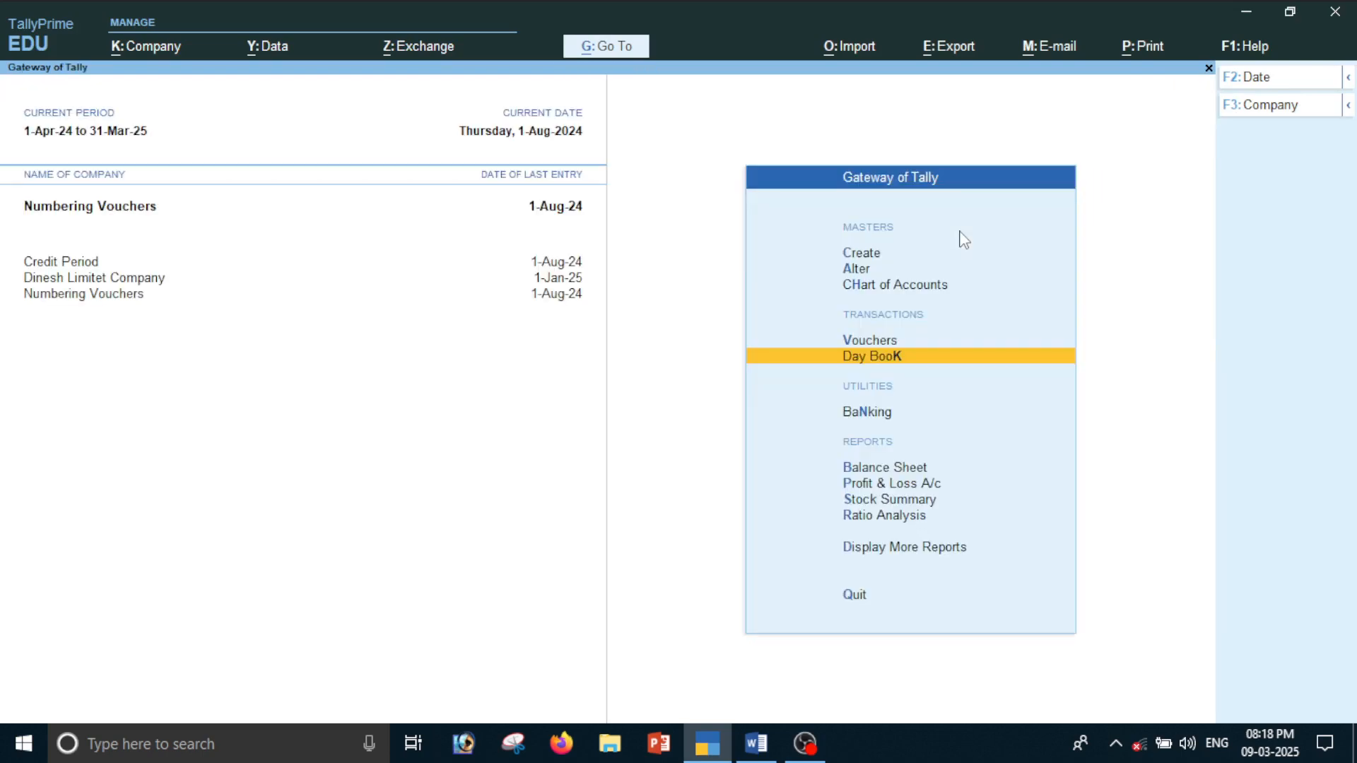
key(Up)
key(Return)
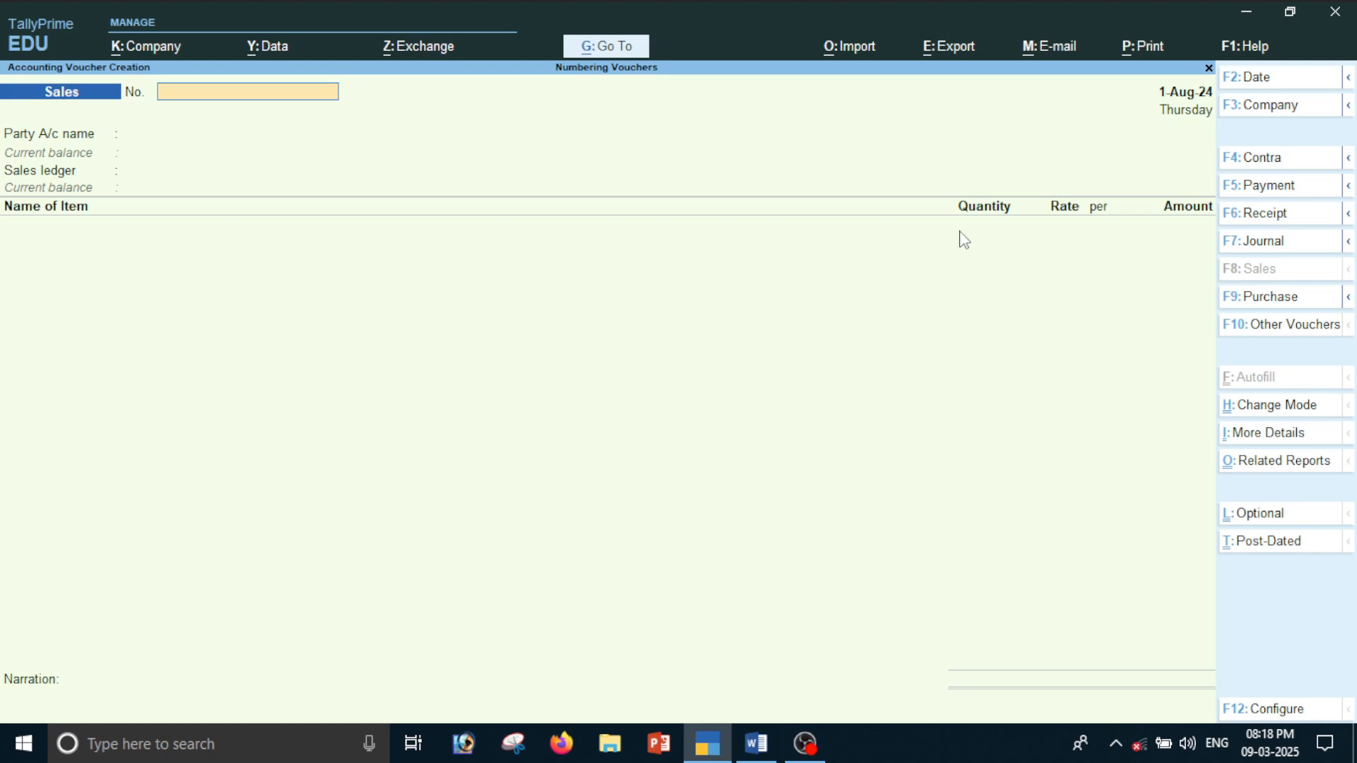
text(15)
key(Return)
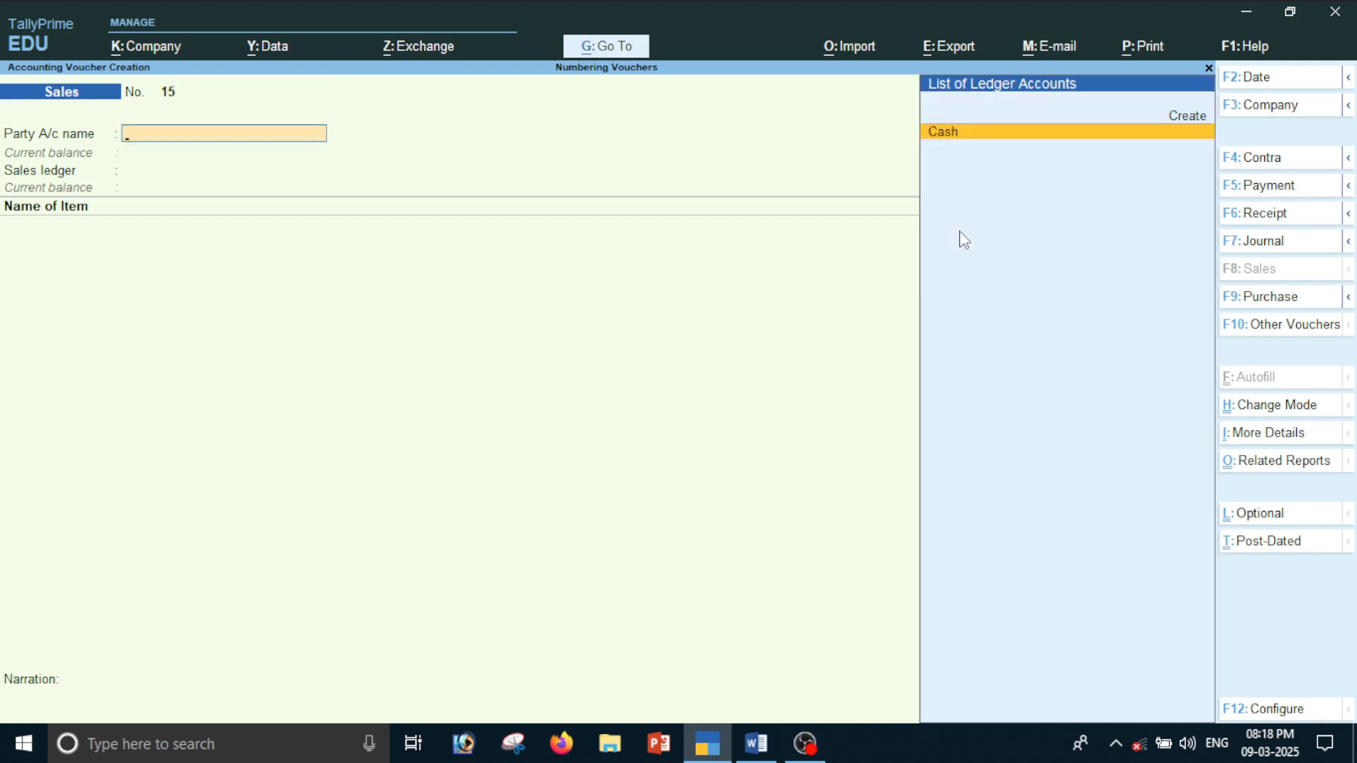
key(Return)
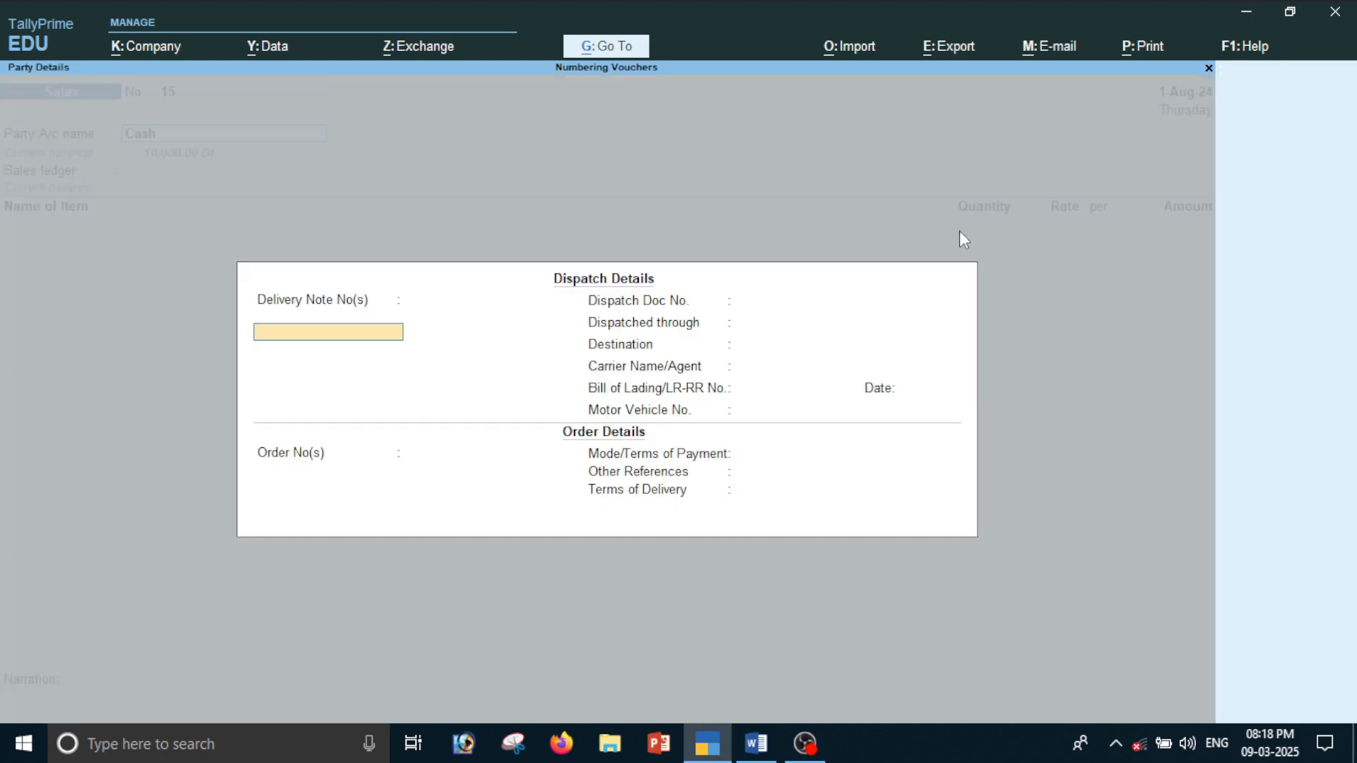
key(ctrl+a)
key(Return)
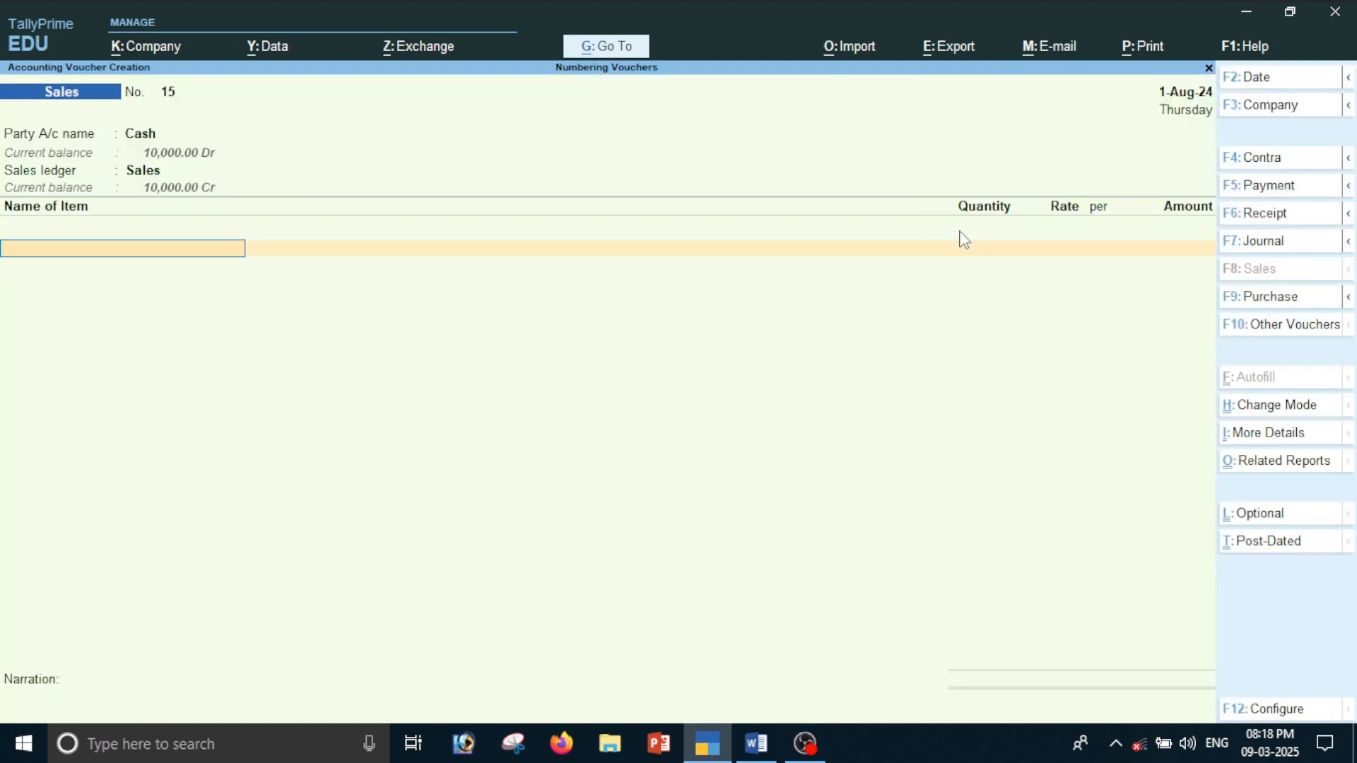
Add 20 pcs of the Book item at a rate of 500.00 to sales voucher 15 and save it
key(Return)
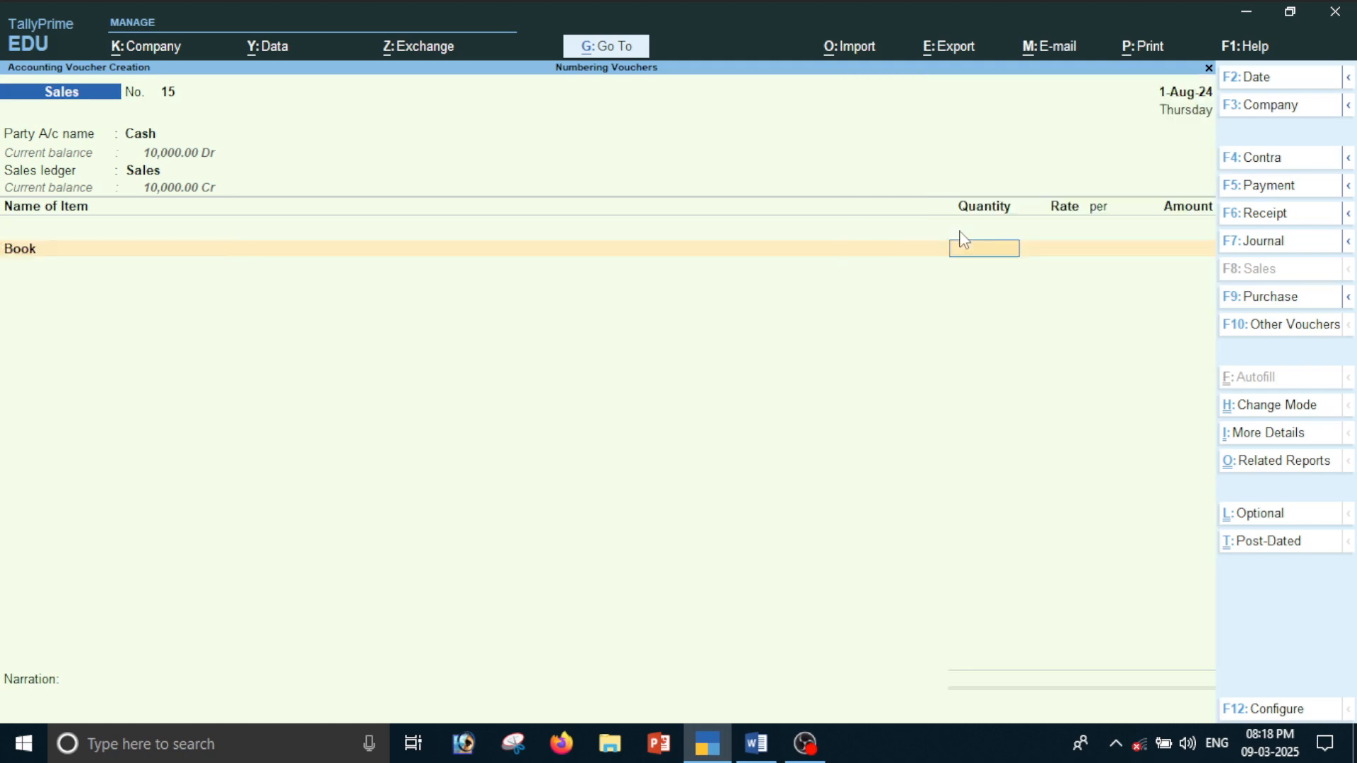
text(20)
key(Return)
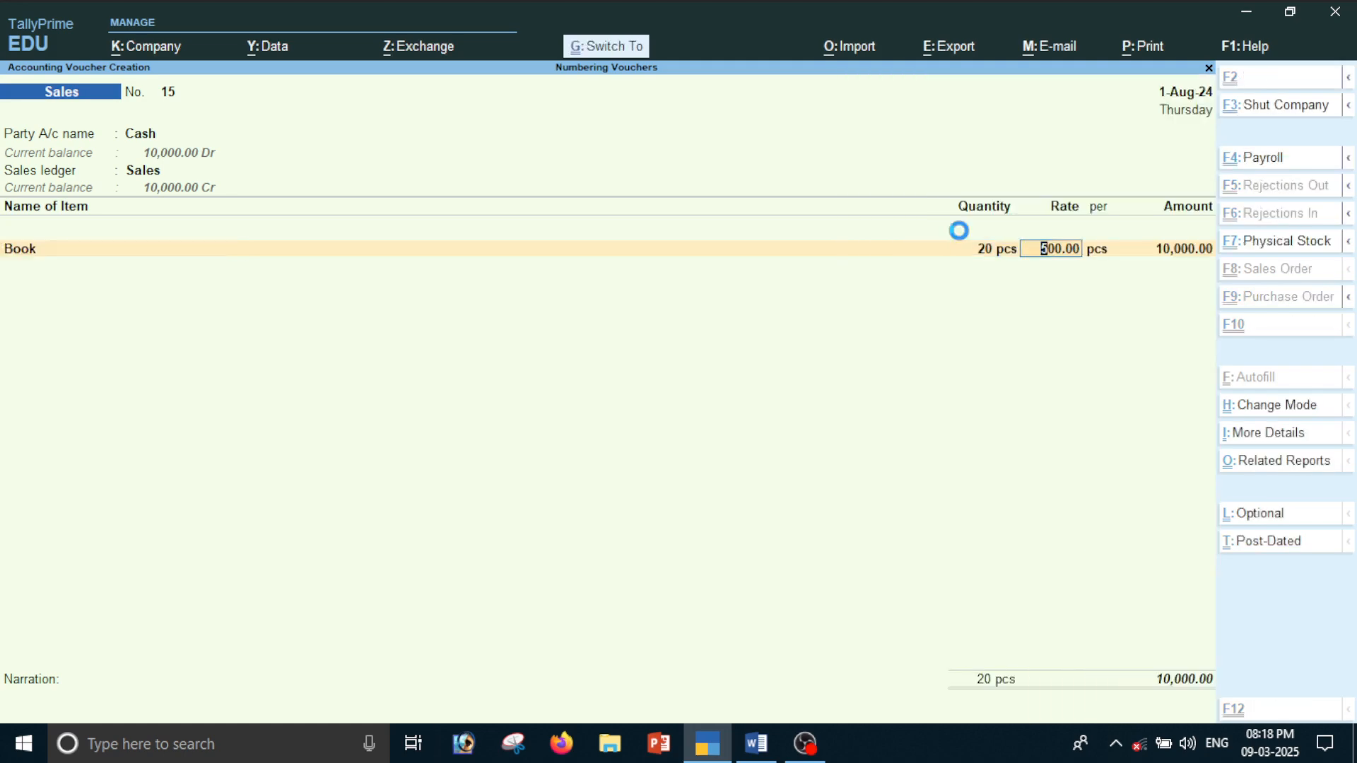
key(ctrl+a)
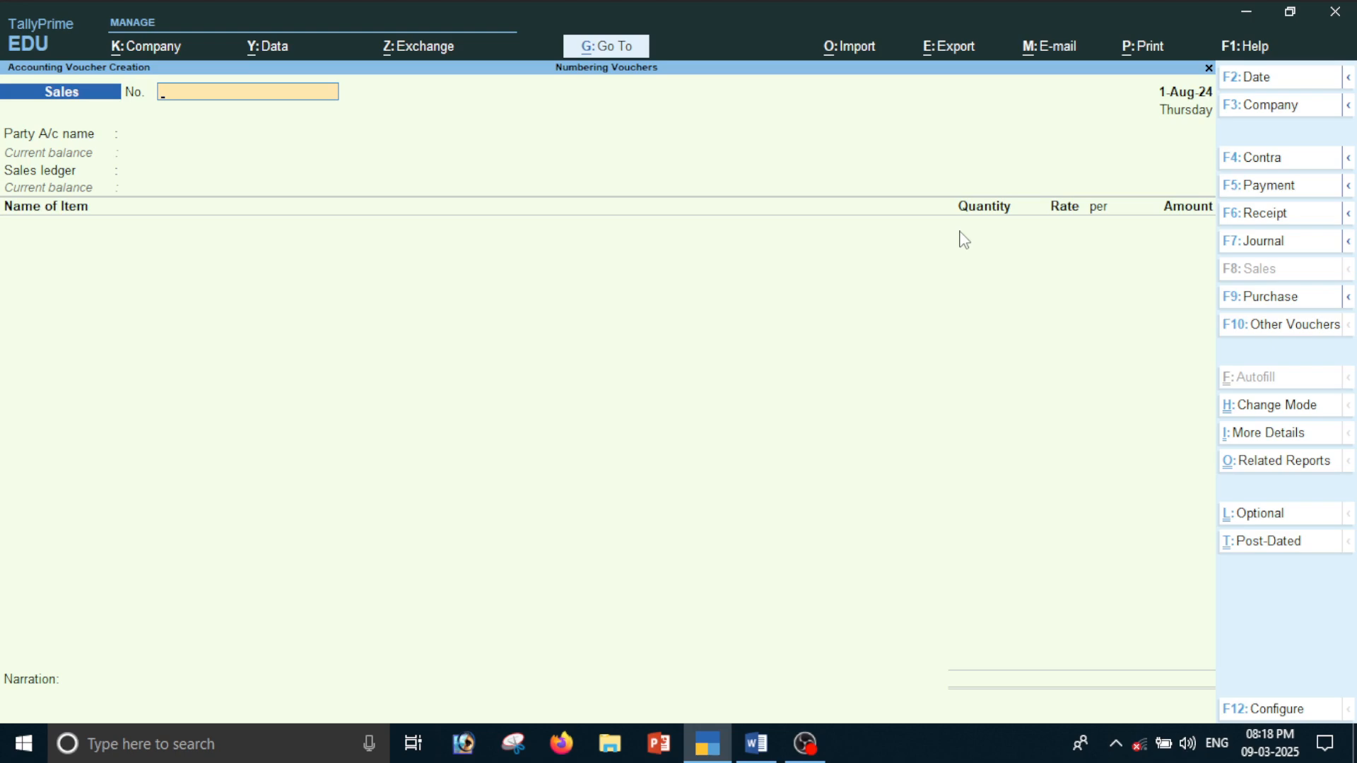
Open the list of voucher types for master alteration
key(alt+g)
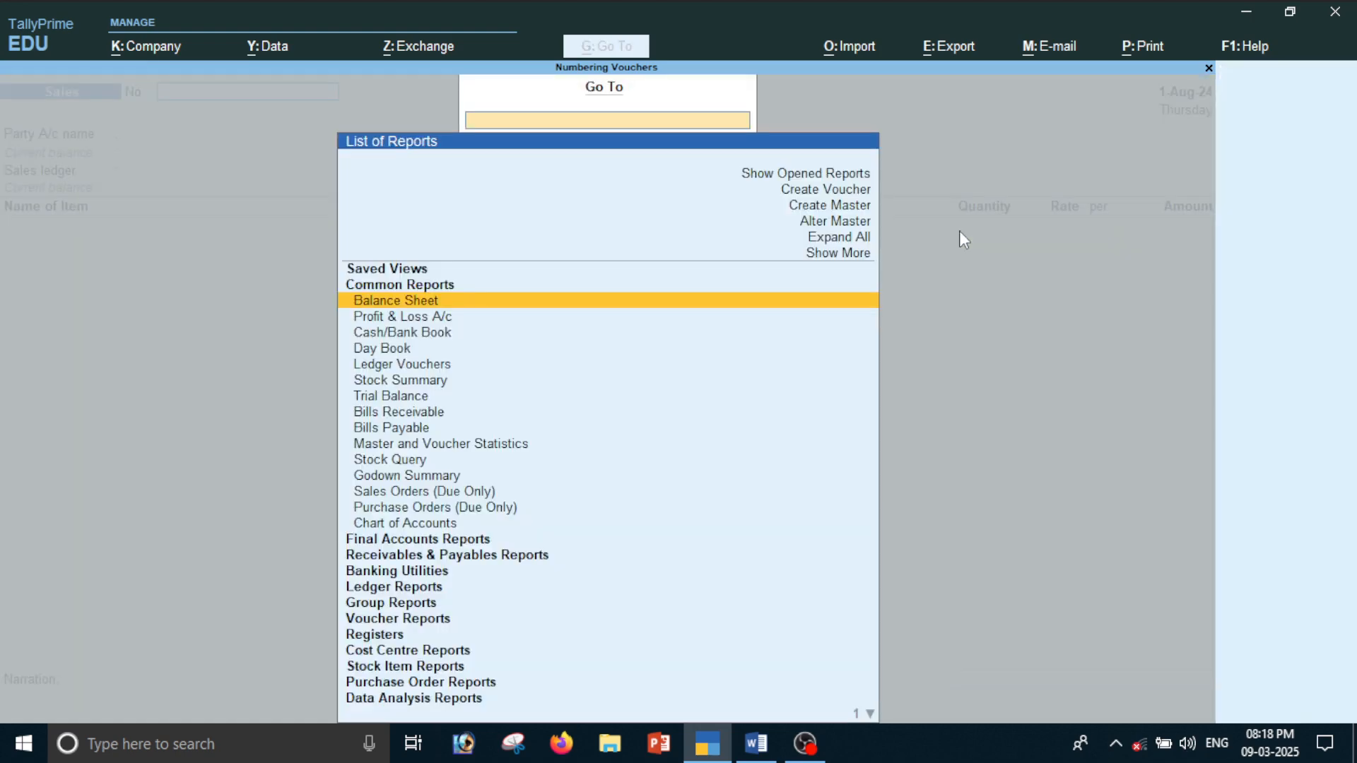
key(Up)
key(Up)
key(Up)
key(Up)
key(Up)
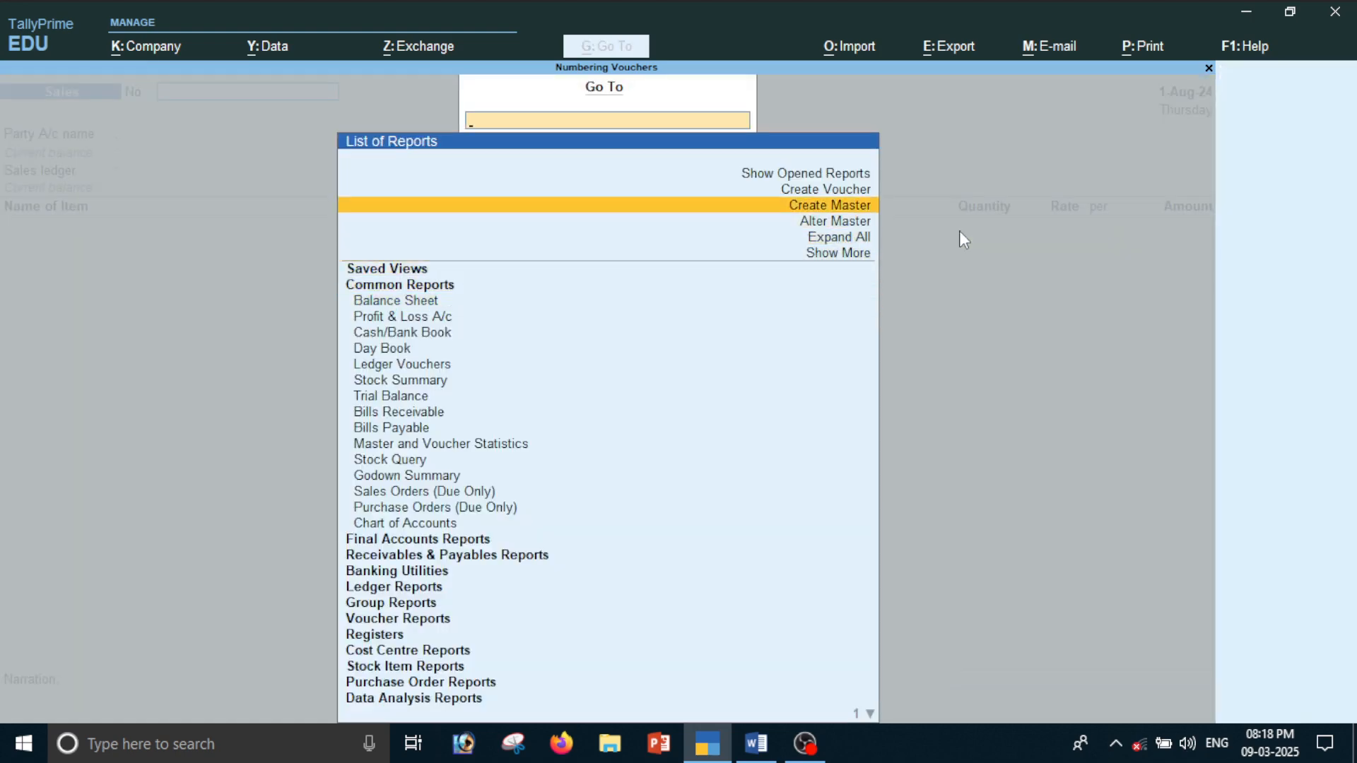
key(Down)
key(Return)
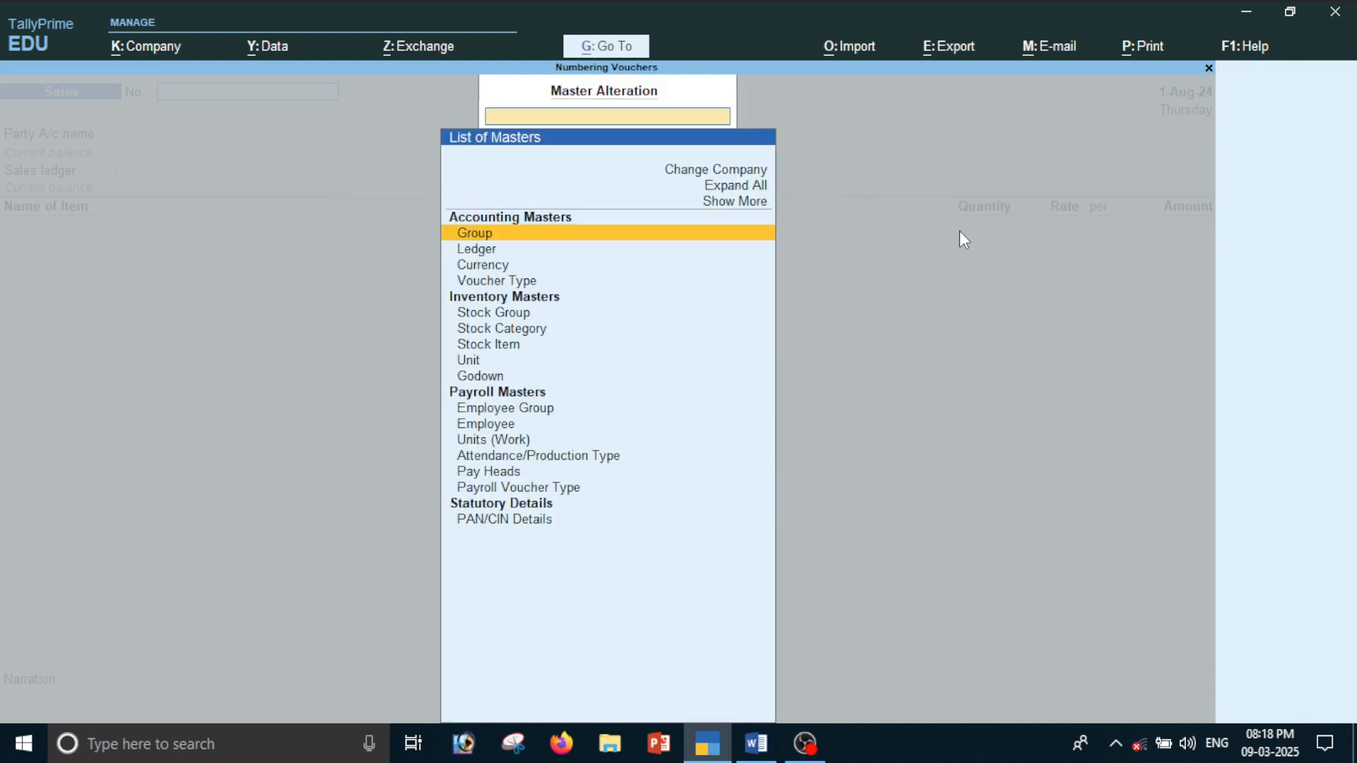
key(Down)
key(Down)
key(Down)
key(Return)
Open the Sales voucher type for alteration and bring up its numbering methods at Automatic (Manual Override)
key(Up)
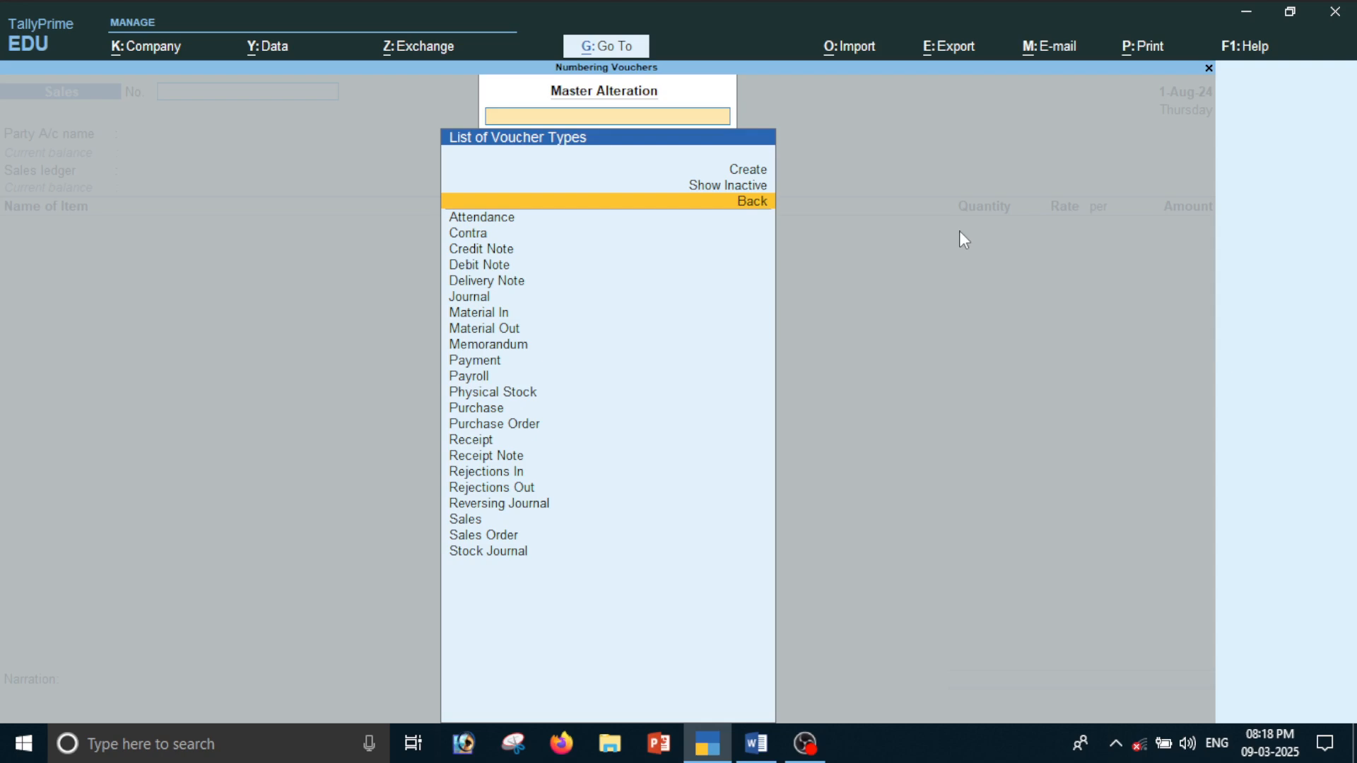
key(Down)
key(Down)
text(Sa)
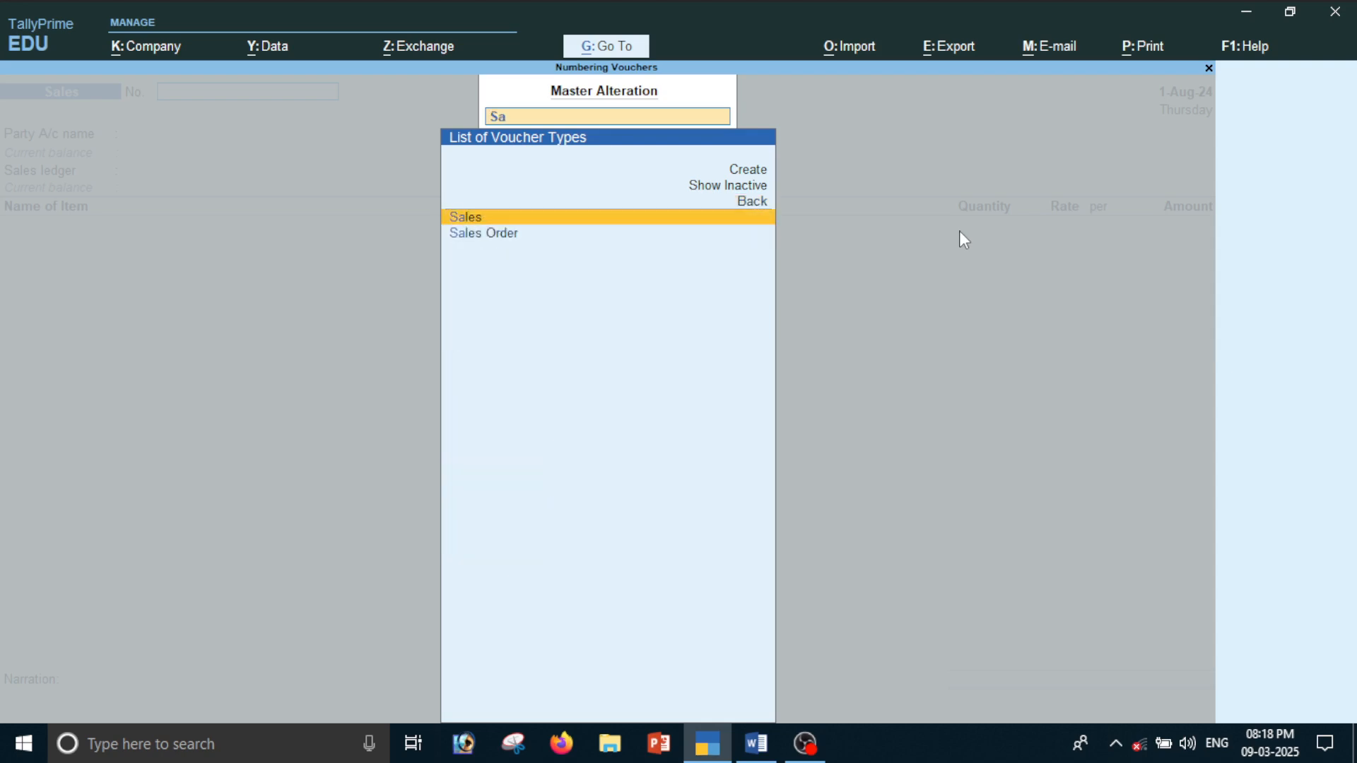
key(Return)
key(Return)
key(Return)
key(Return)
key(Down)
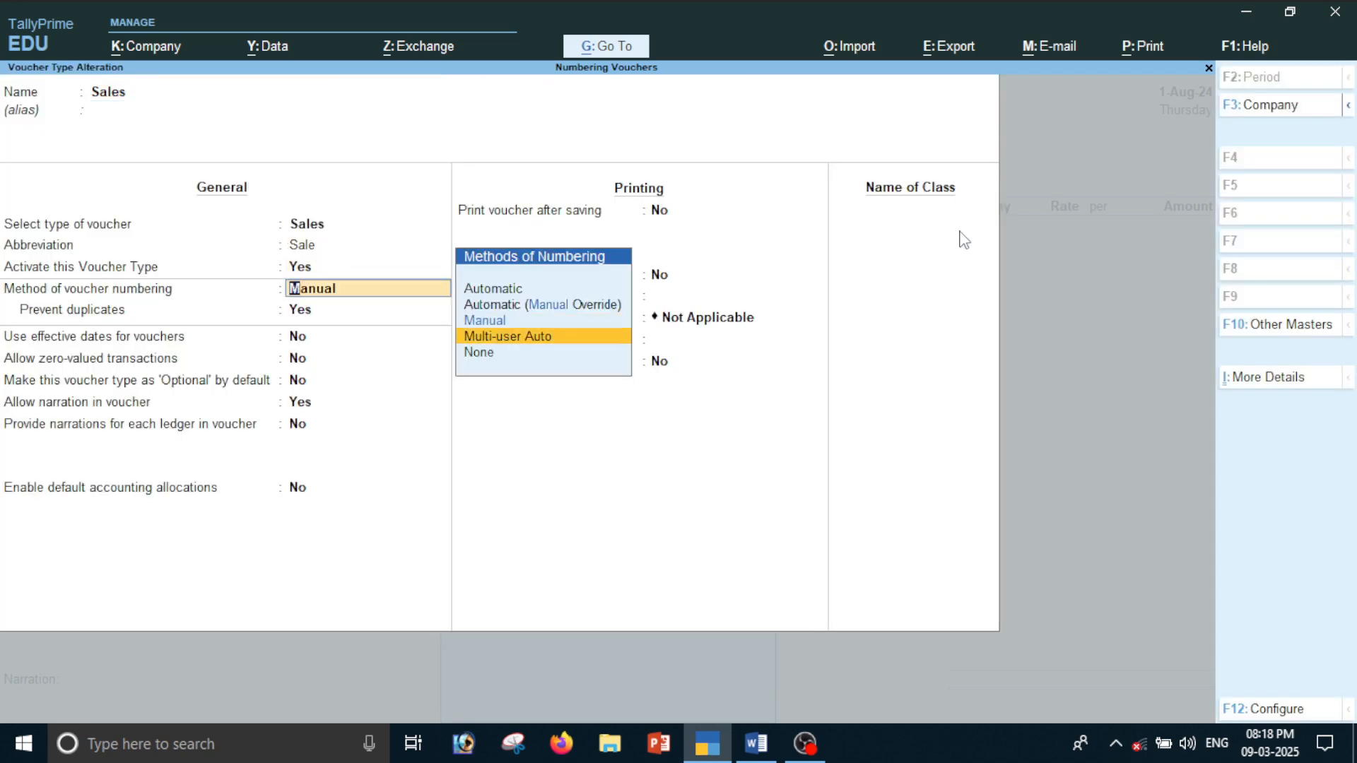
key(Up)
key(Up)
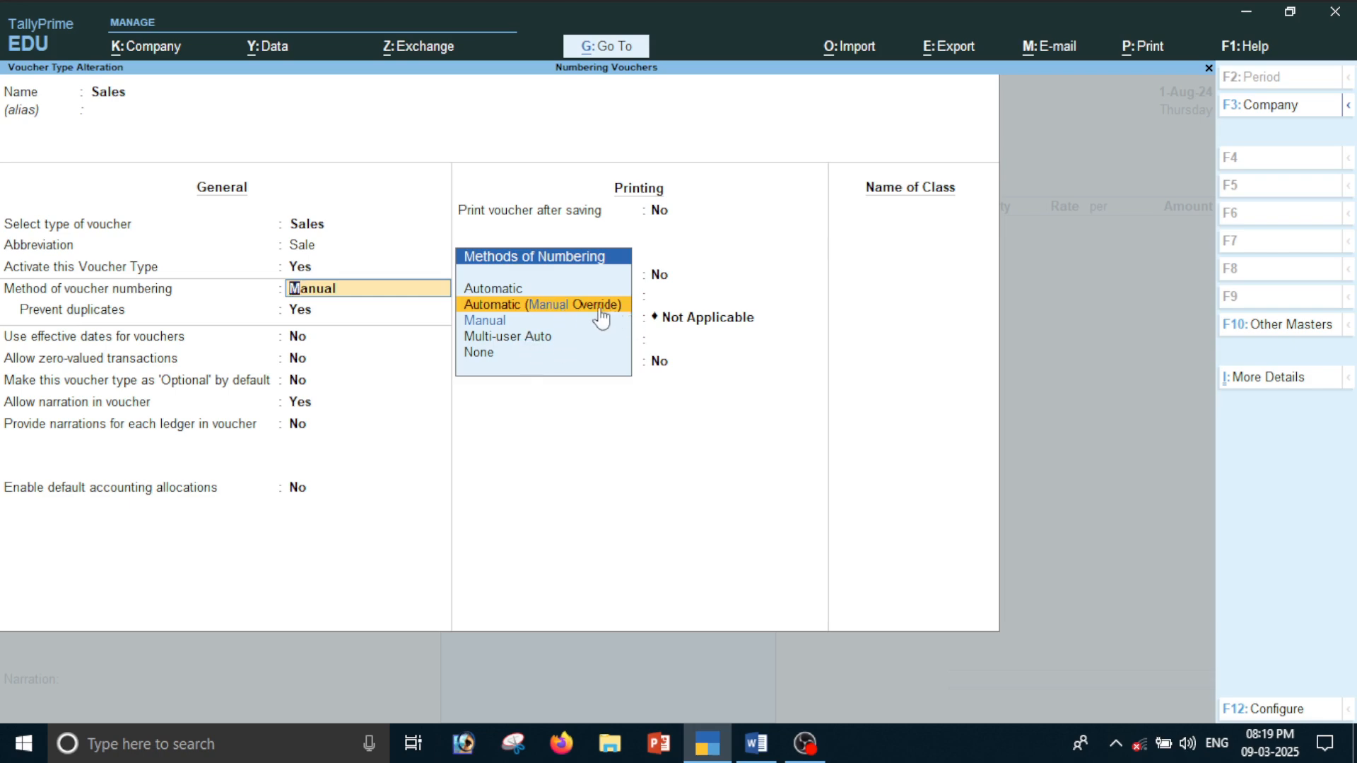
Switch to Word and read the notes on Automatic Manual Override numbering, including its advantages and disadvantage
key(alt+Tab)
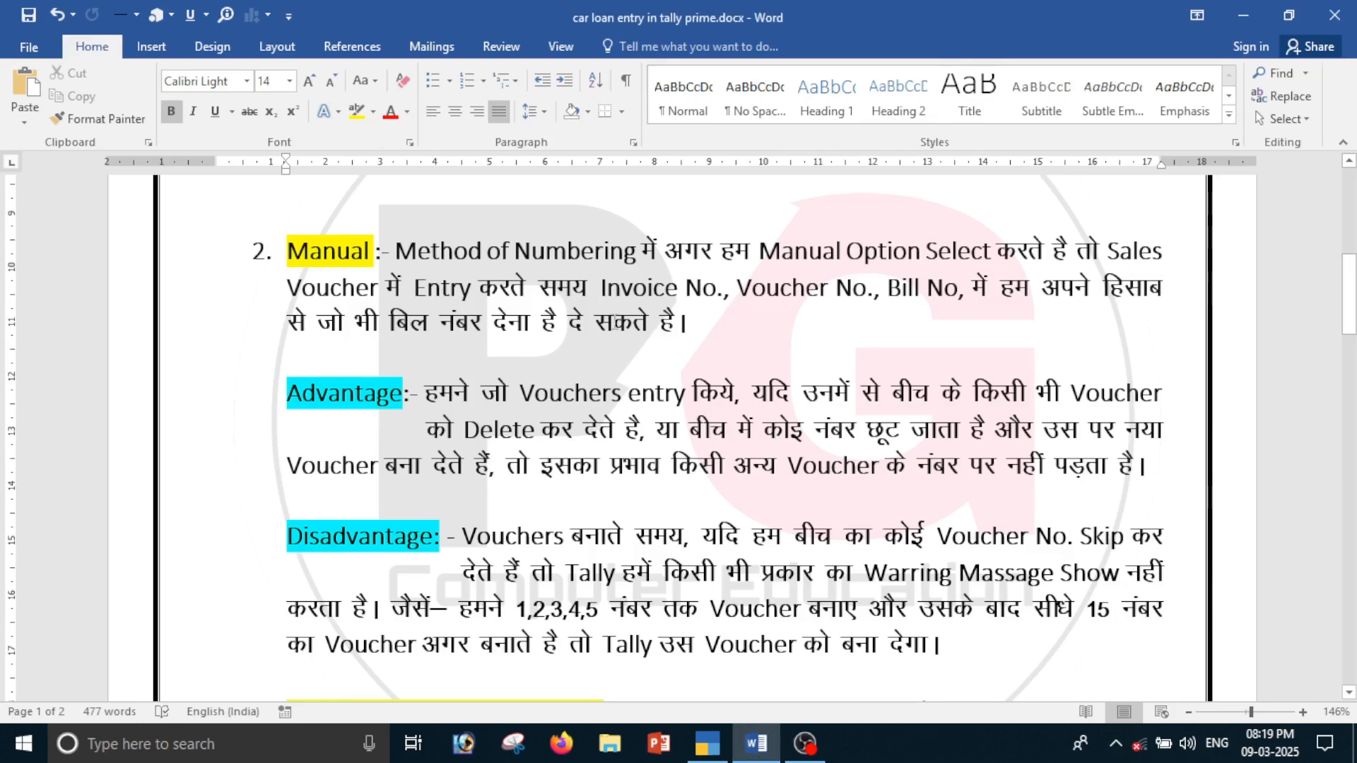
scroll(520, 380, down, 5)
scroll(520, 380, up, 3)
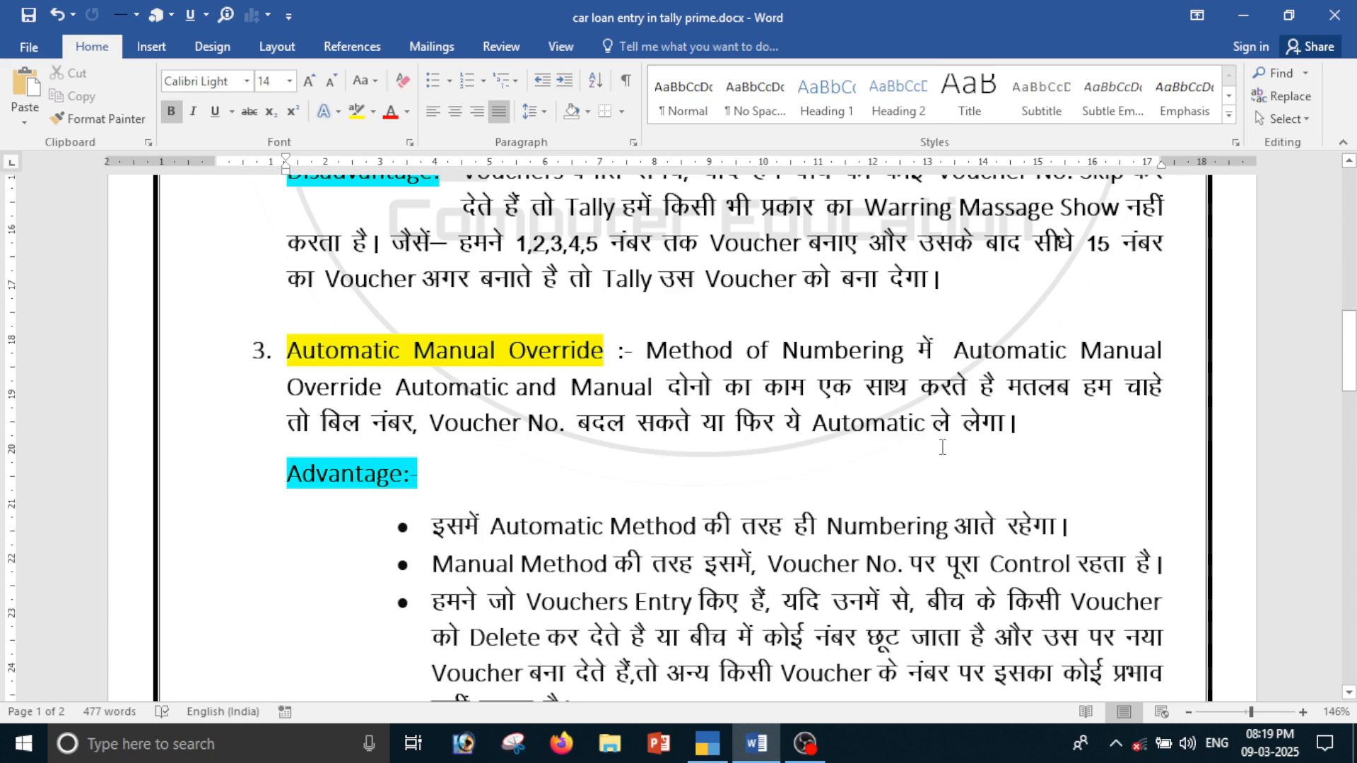
drag(308, 350, 612, 351)
click(509, 445)
scroll(670, 423, down, 3)
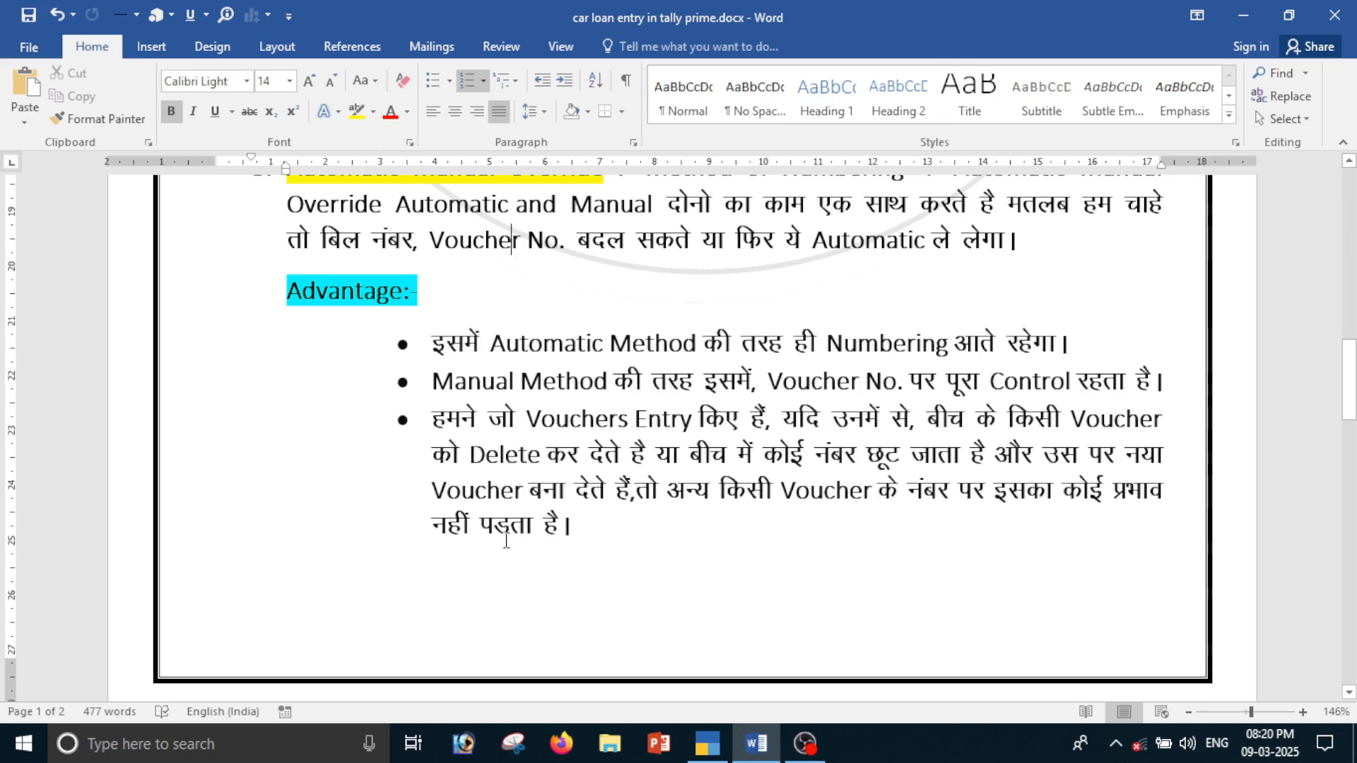
scroll(542, 537, down, 1)
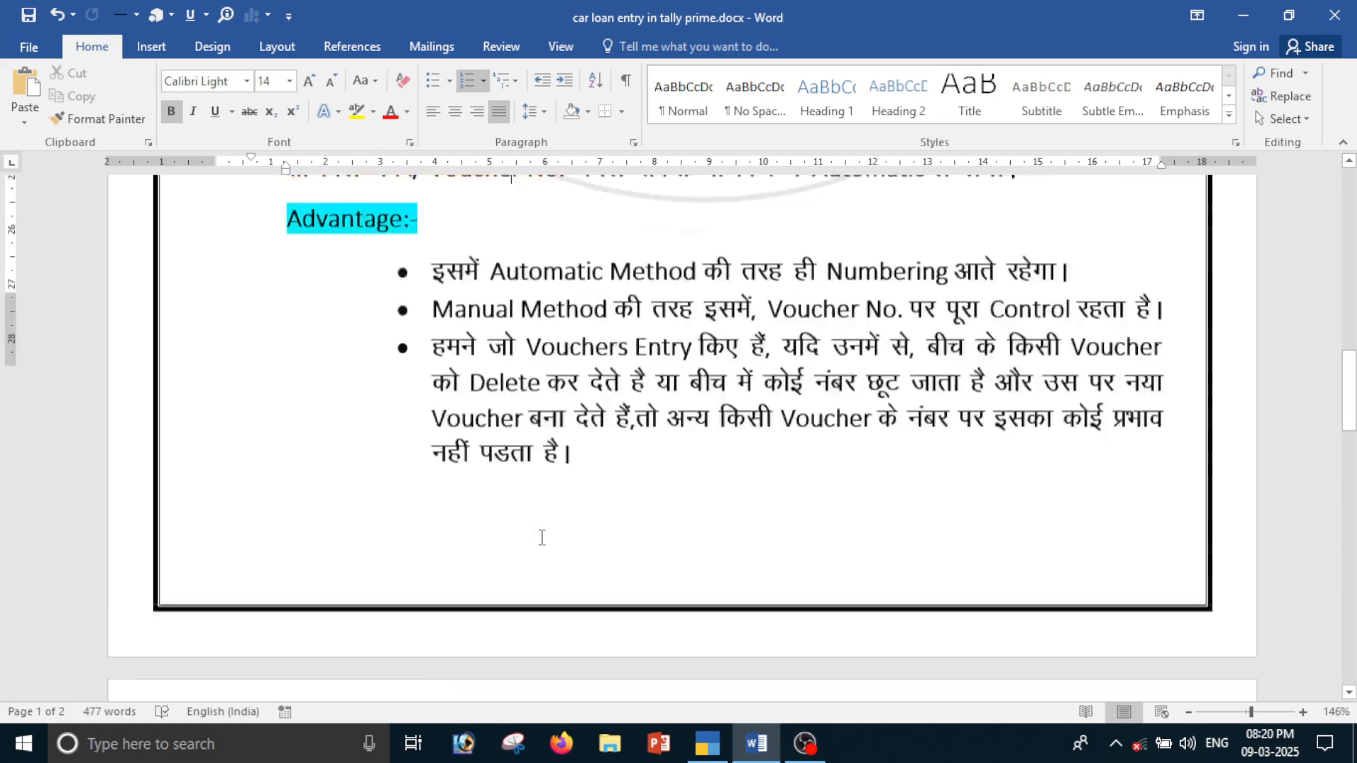
scroll(542, 537, down, 5)
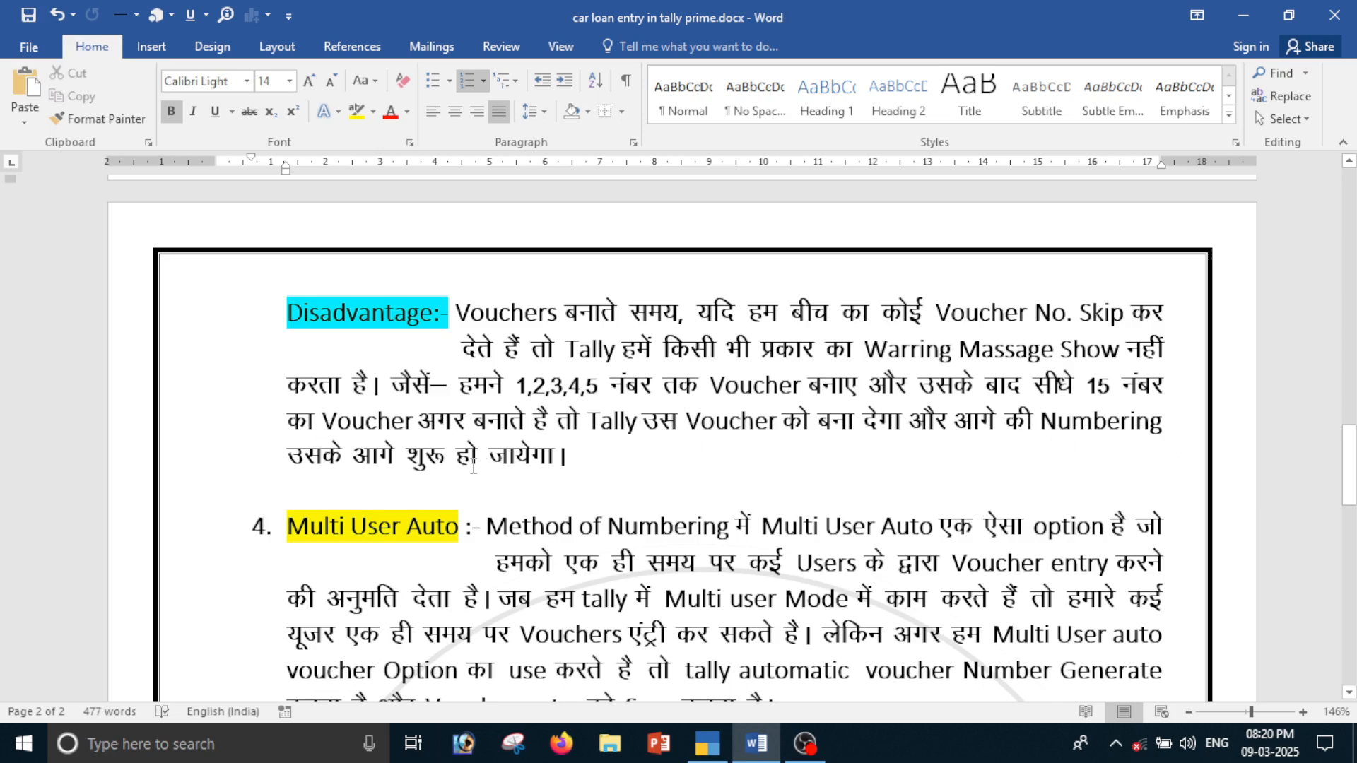
scroll(574, 467, up, 8)
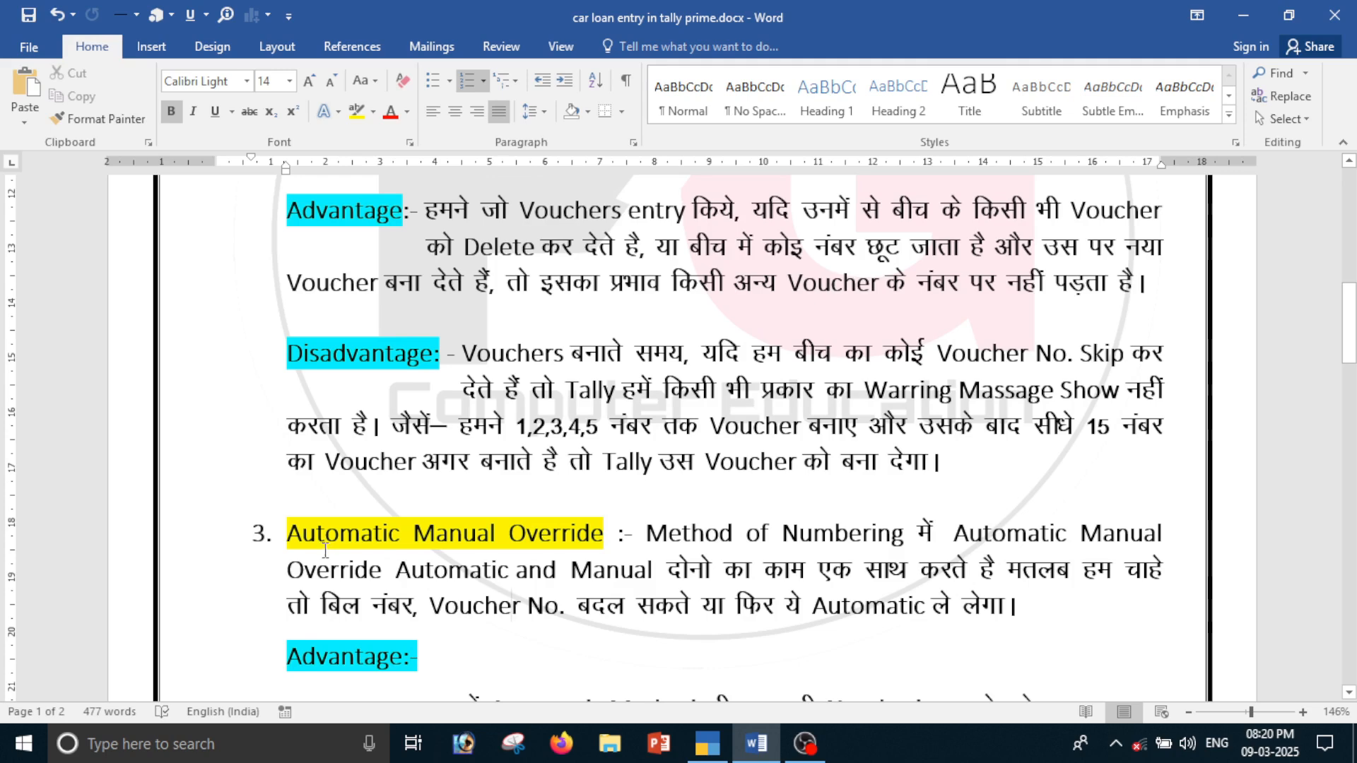
Back in TallyPrime, set the Sales voucher numbering method to Automatic (Manual Override), accept the change for existing transactions and save the voucher type
key(alt+Tab)
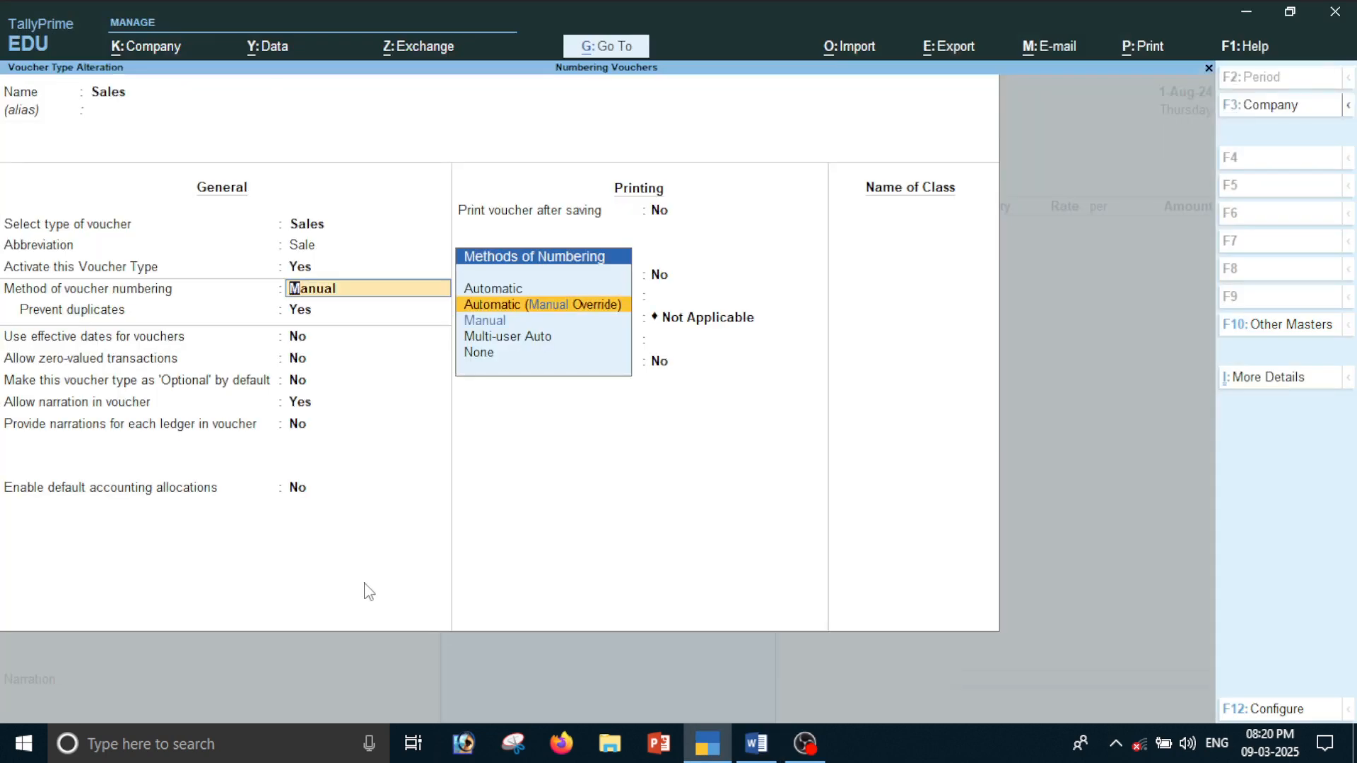
key(Return)
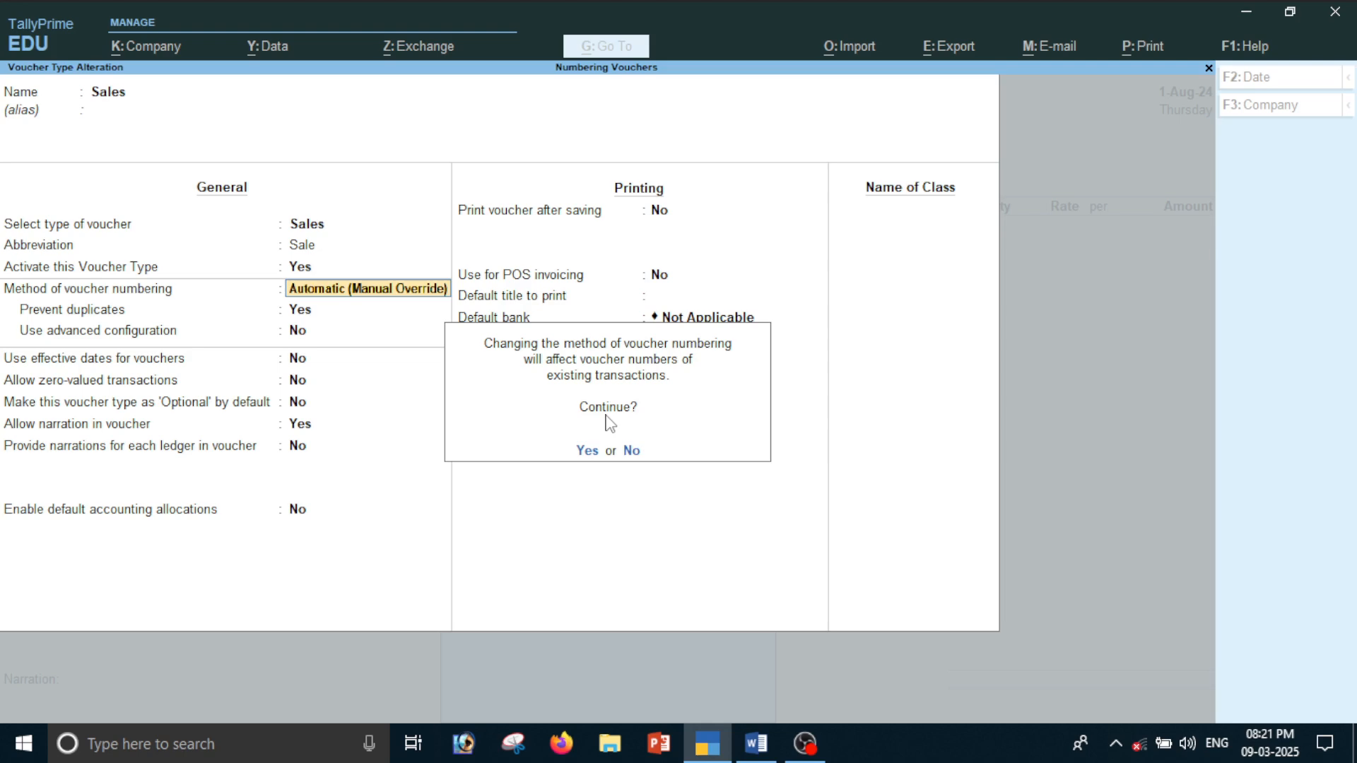
key(Return)
key(ctrl+a)
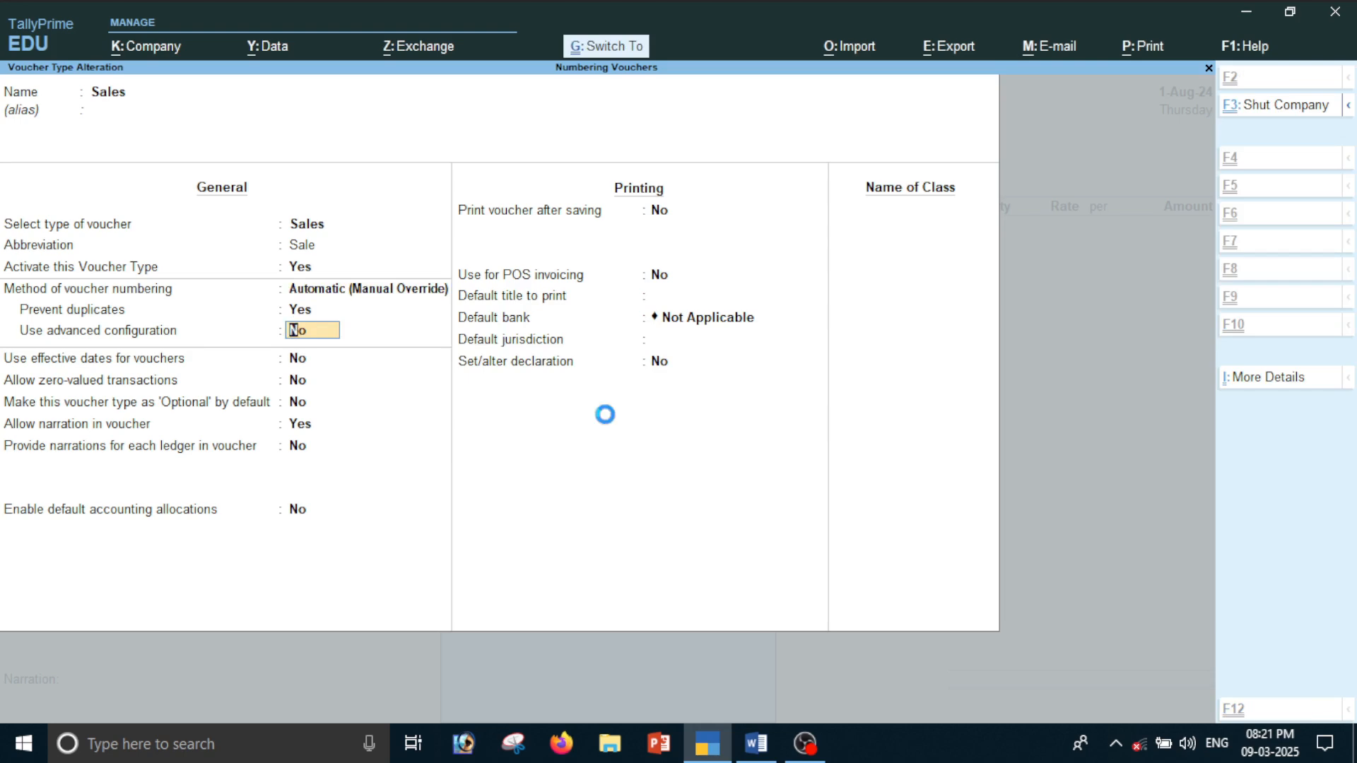
Leave master alteration and voucher creation, and check the existing sales voucher numbers in the Day Book
key(Escape)
key(Escape)
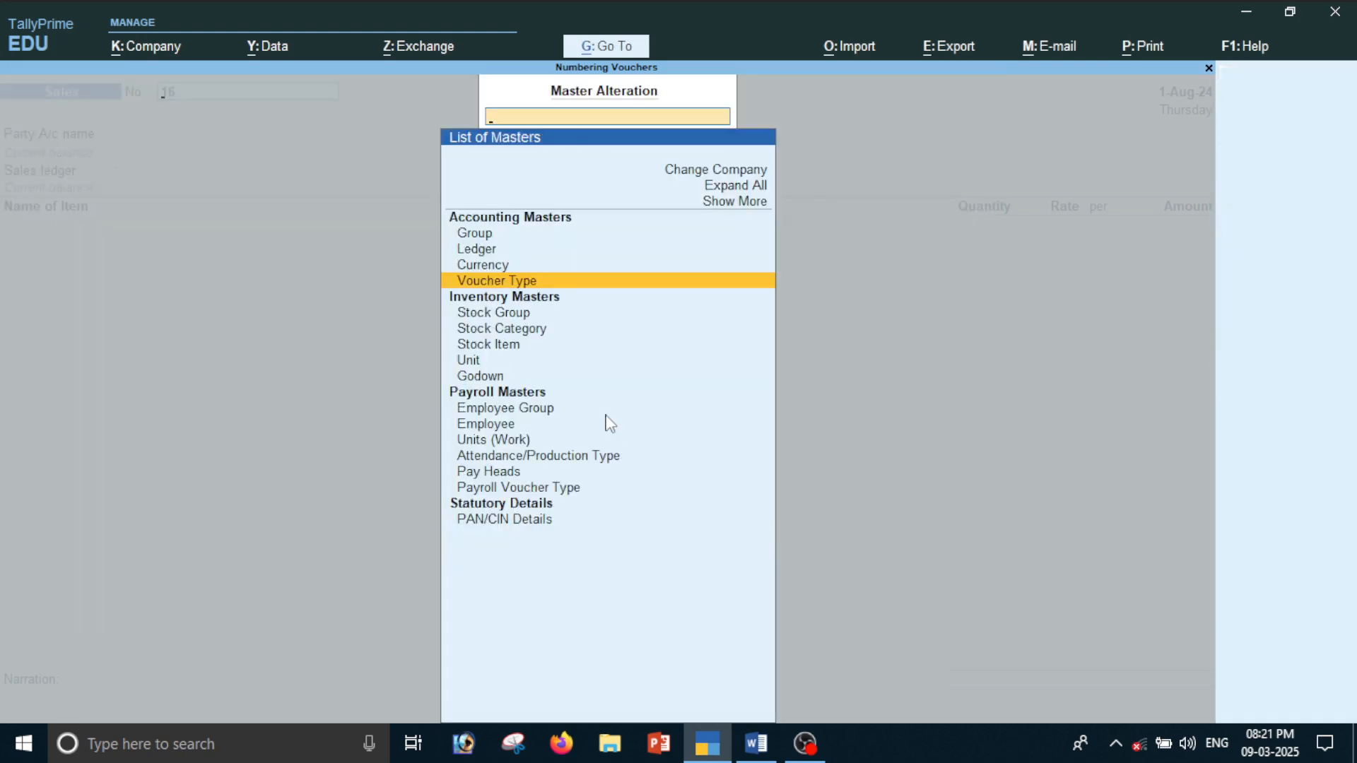
key(Escape)
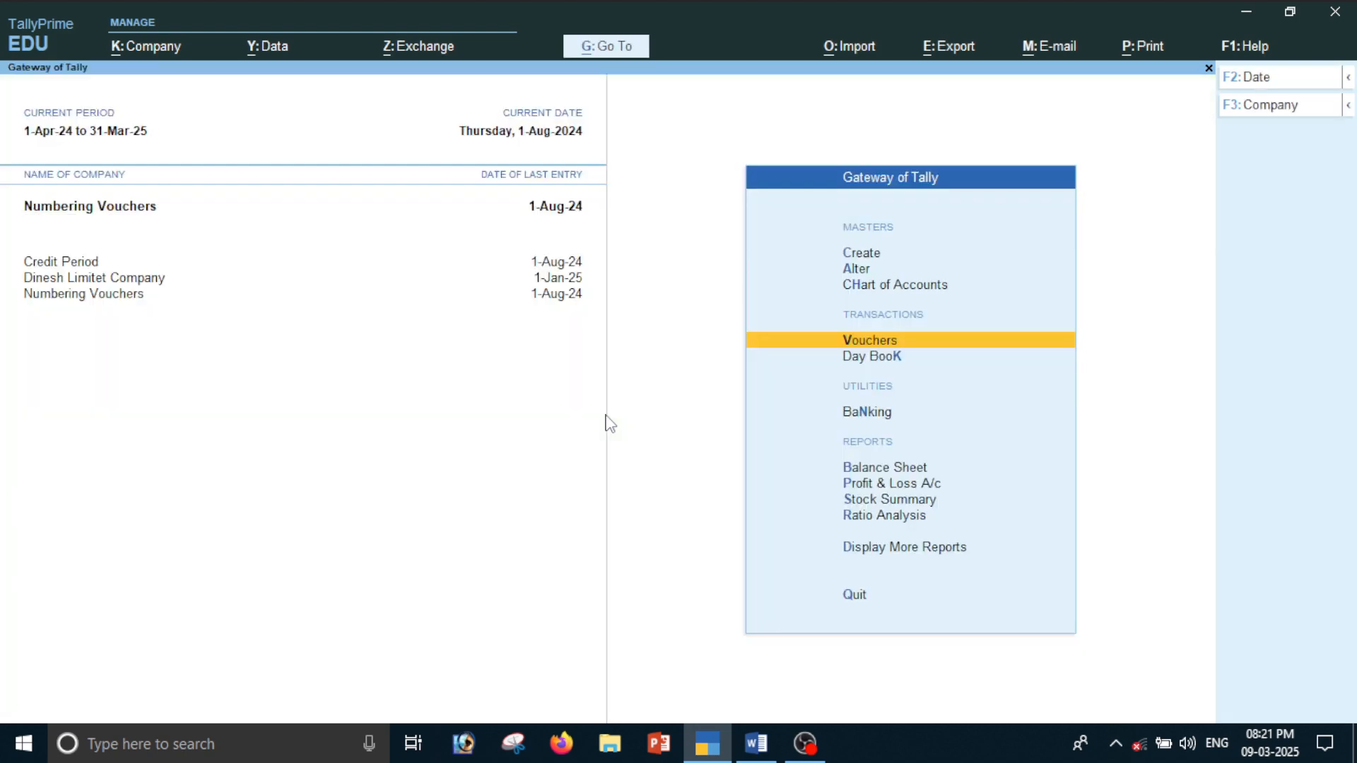
key(Down)
key(Return)
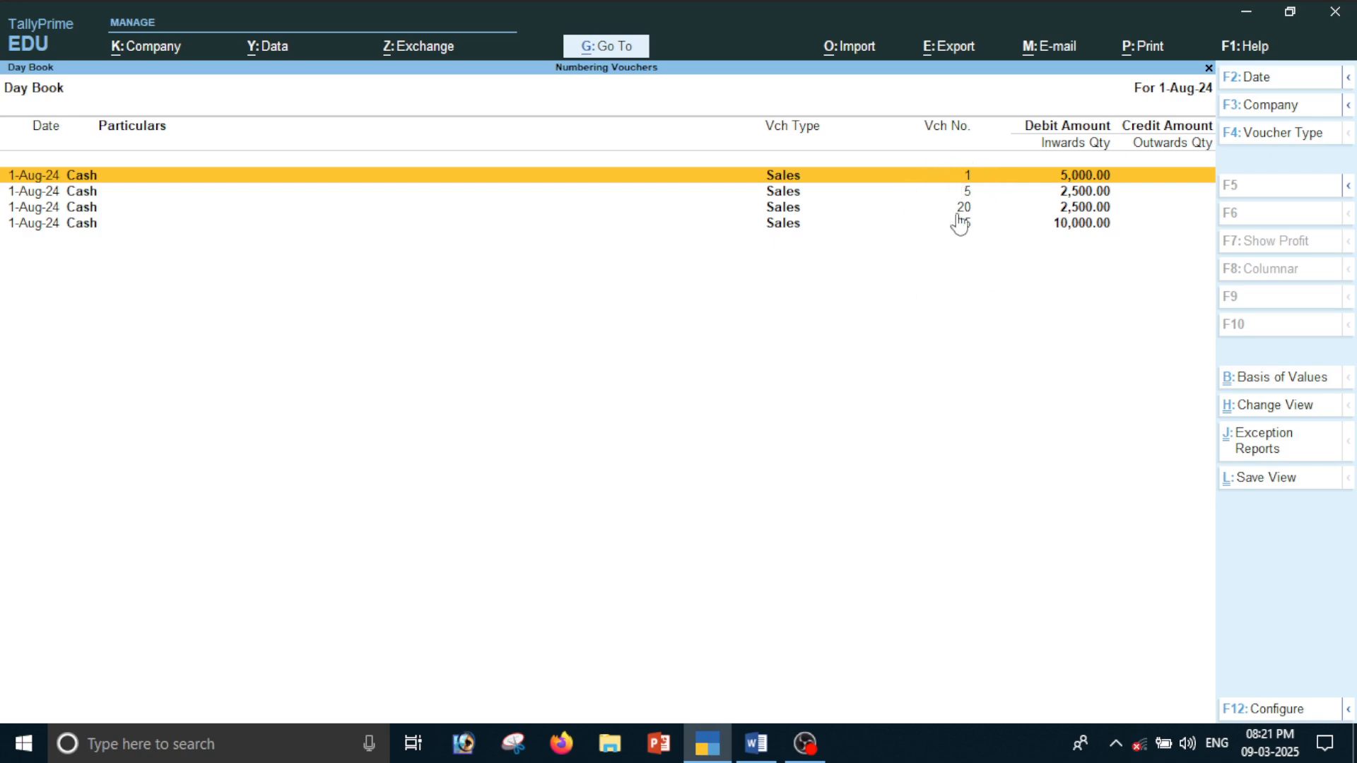
Start a new sales voucher to check its suggested number, discard it and review the Day Book's voucher numbers
key(Escape)
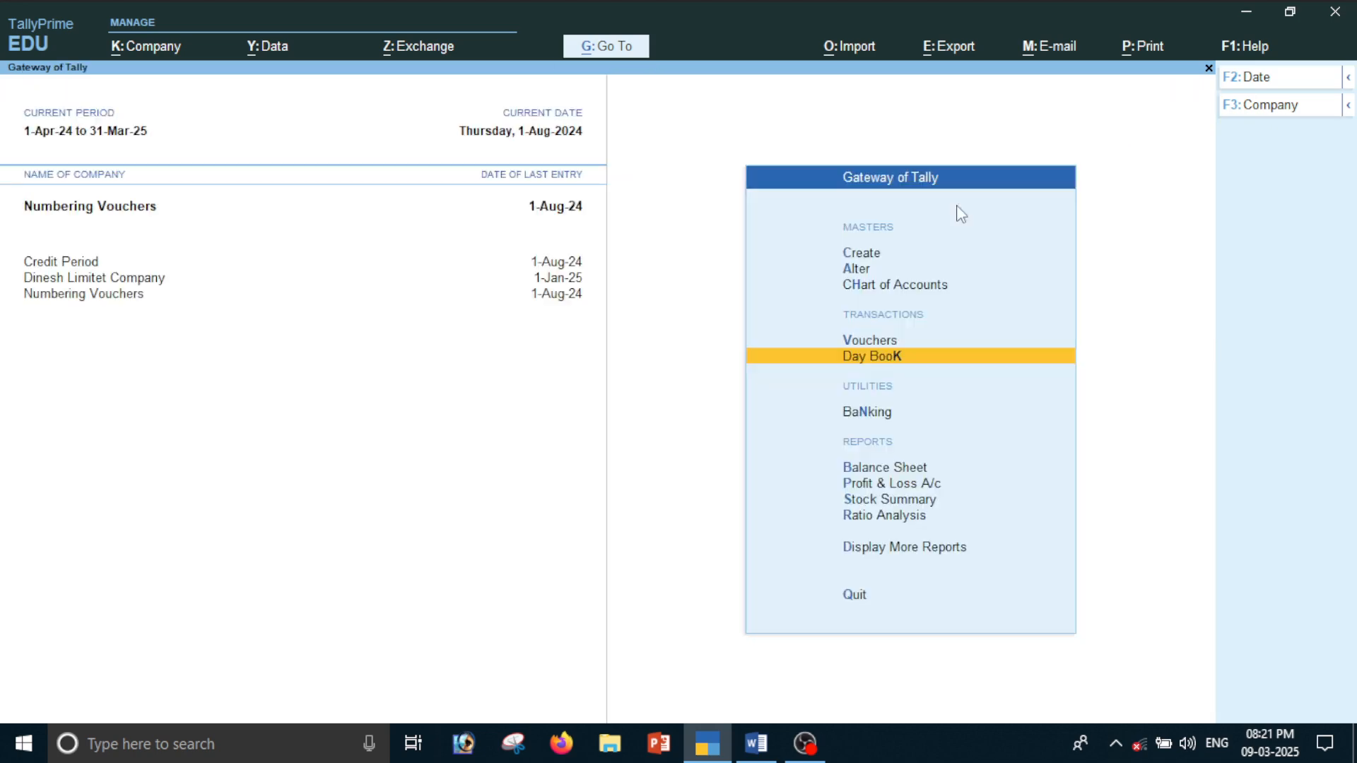
key(Up)
key(Return)
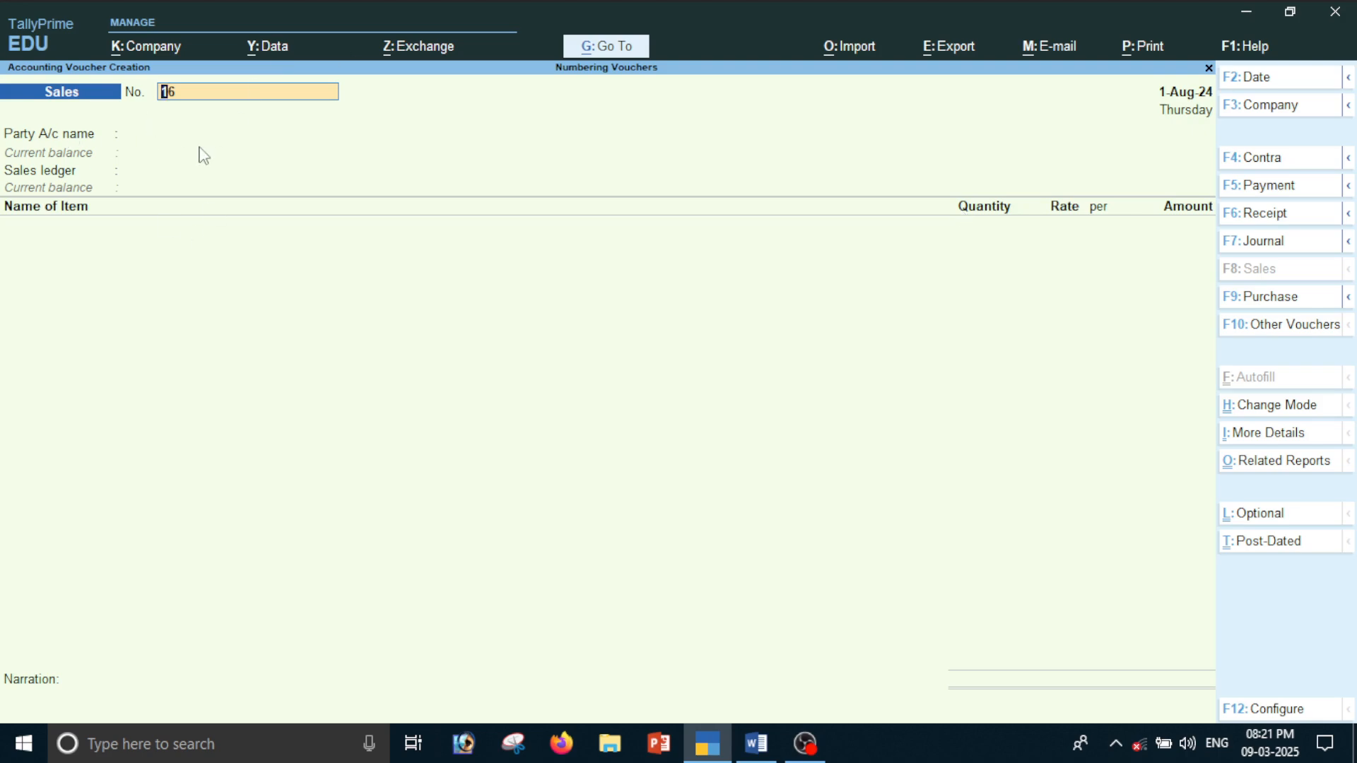
key(BackSpace)
key(Escape)
key(y)
key(Down)
key(Return)
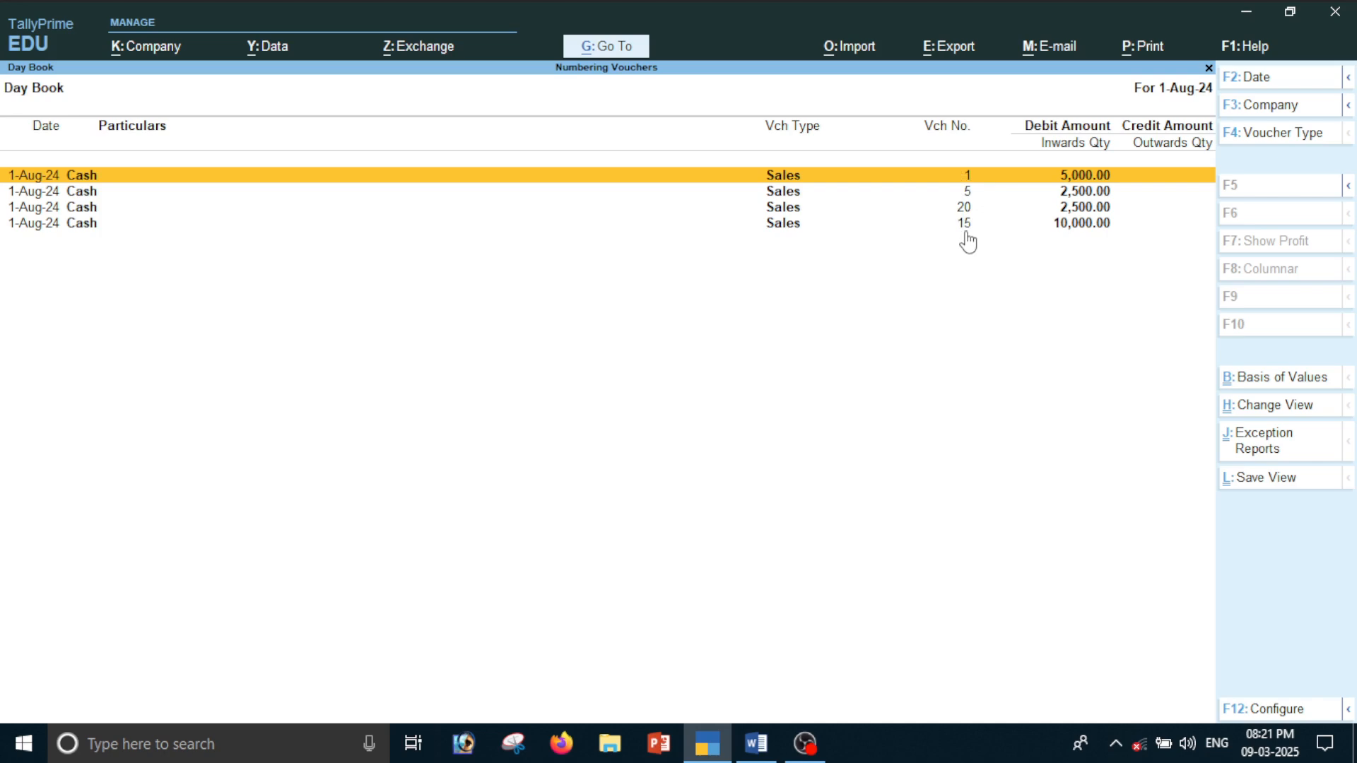
Leave the Day Book and start a new sales voucher numbered 25, with Cash as party and Sales as the sales ledger
key(Escape)
key(v)
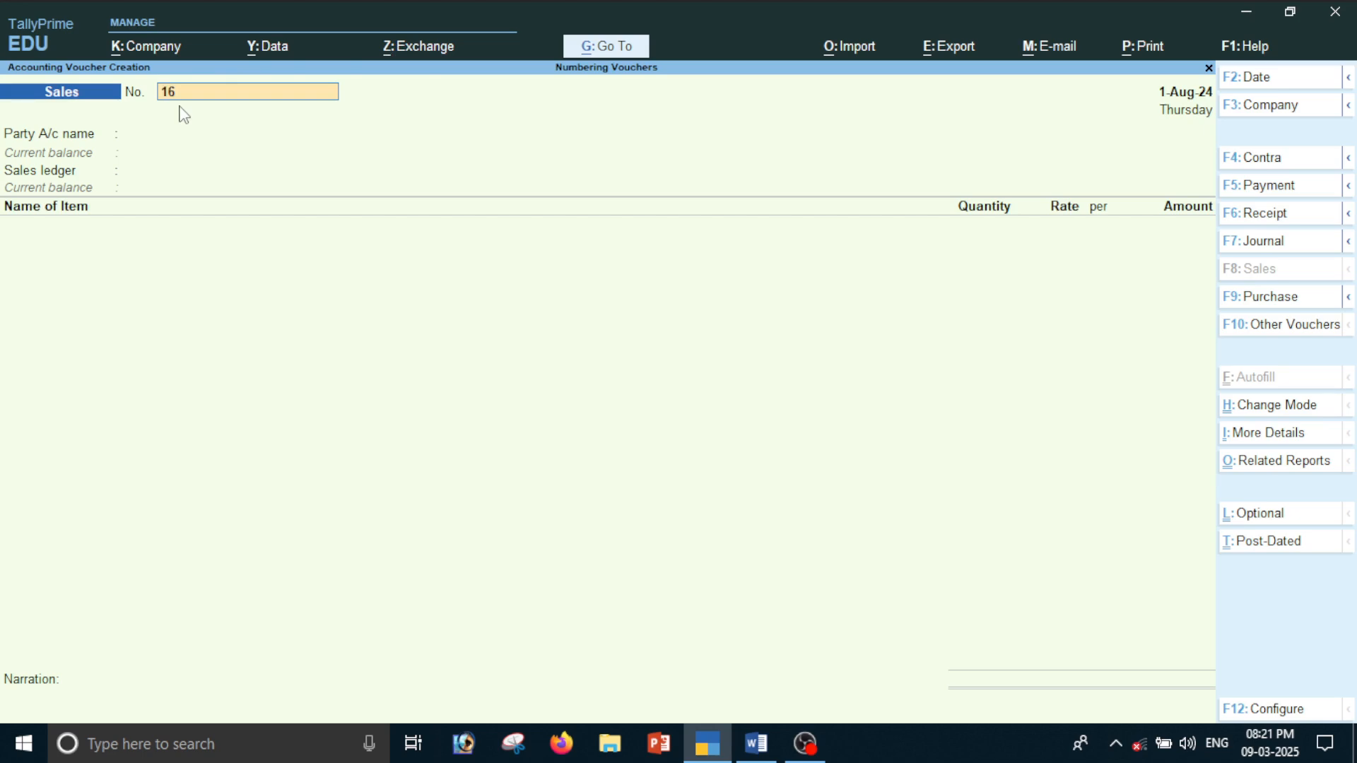
text(25)
key(Return)
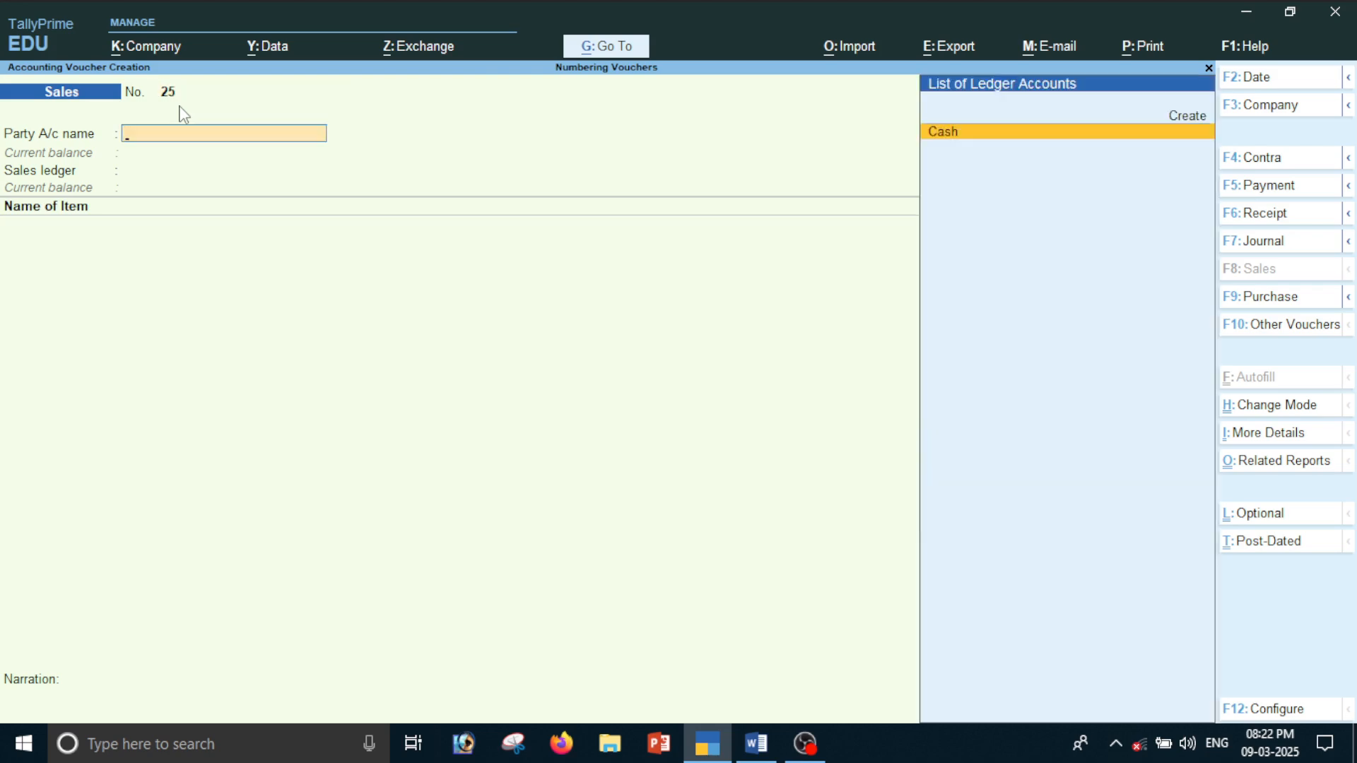
key(Return)
key(ctrl+a)
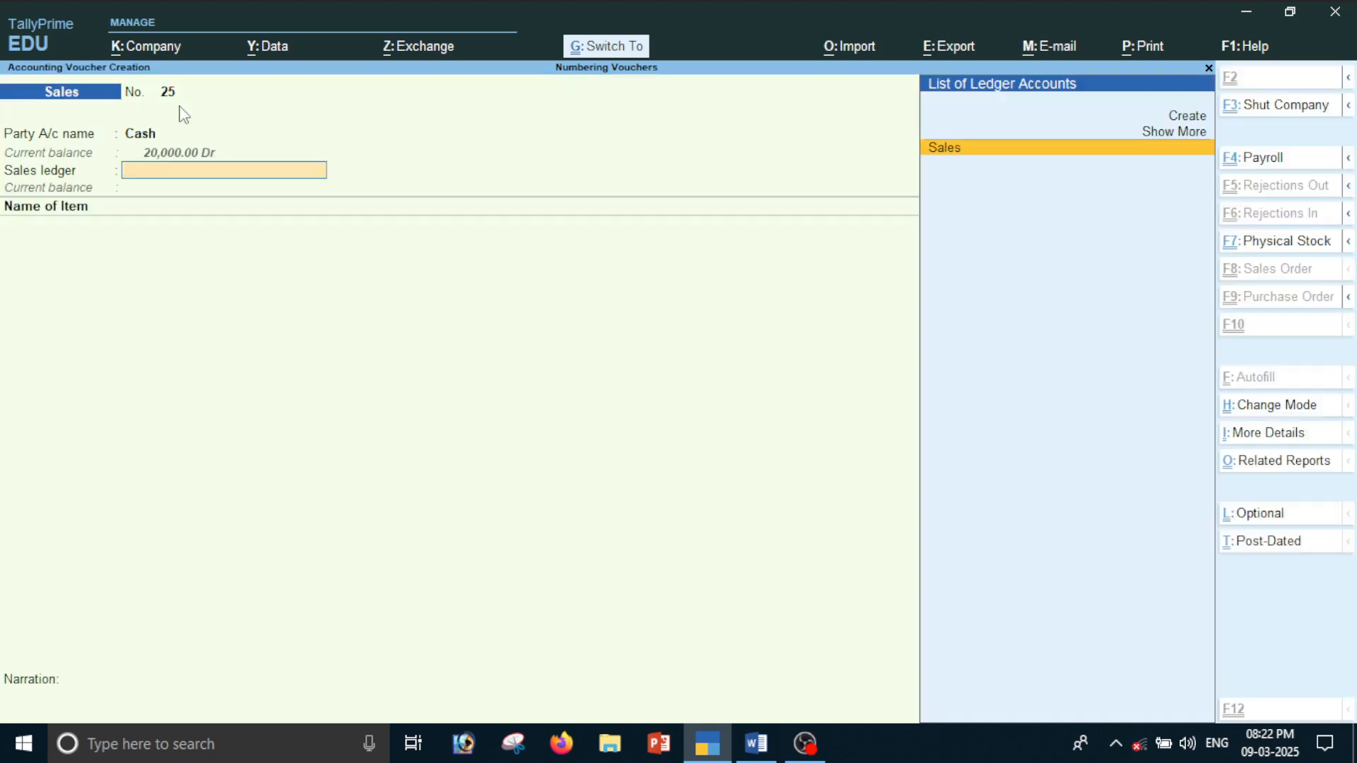
key(Return)
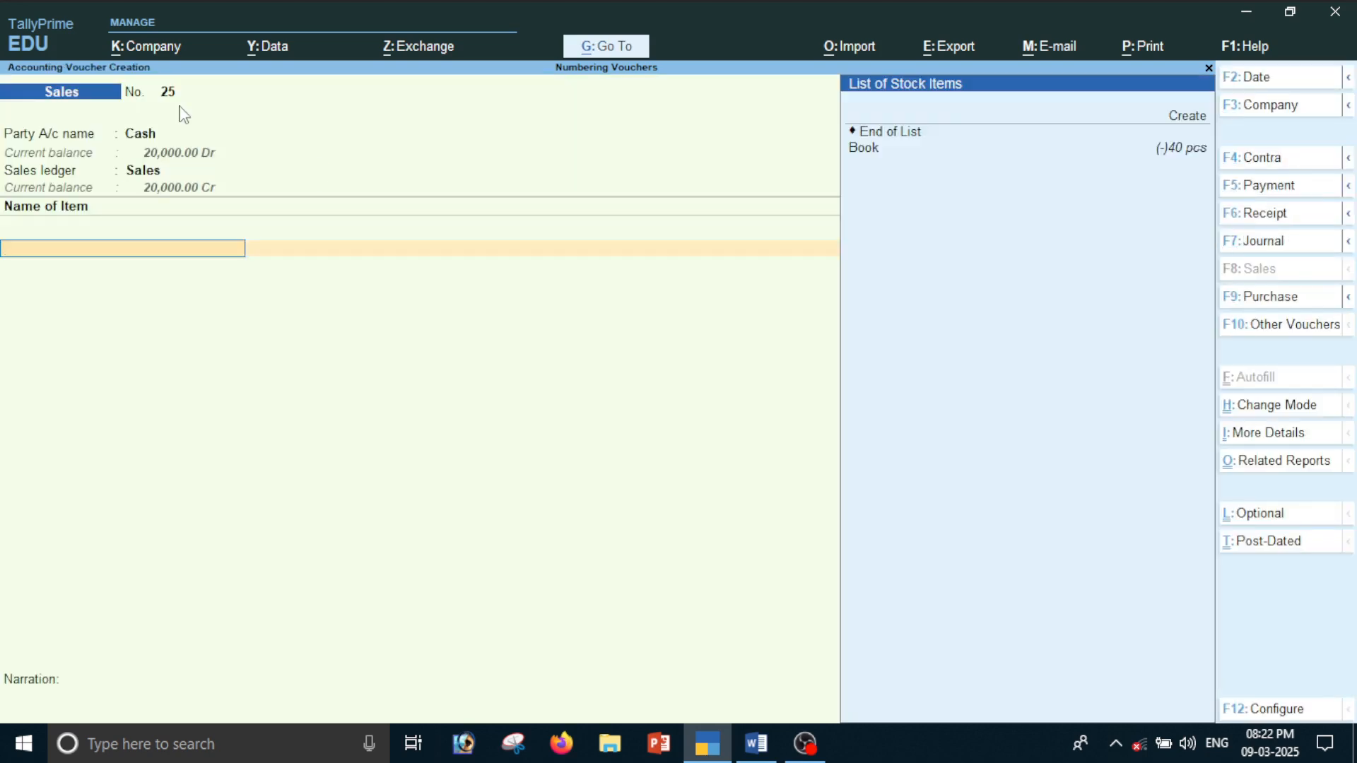
Add 5 pcs of Book at a rate of 500.00 to sales voucher 25 and save it
key(Down)
key(Return)
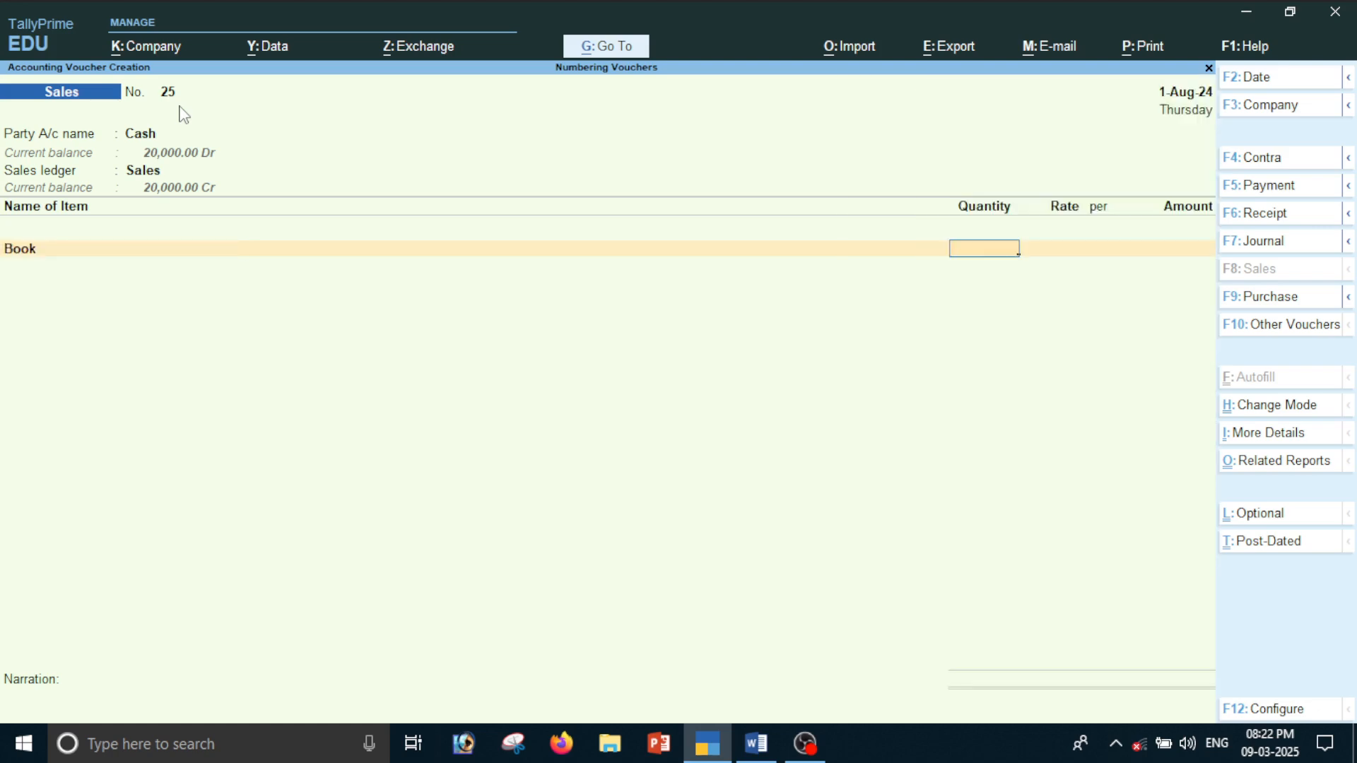
key(Return)
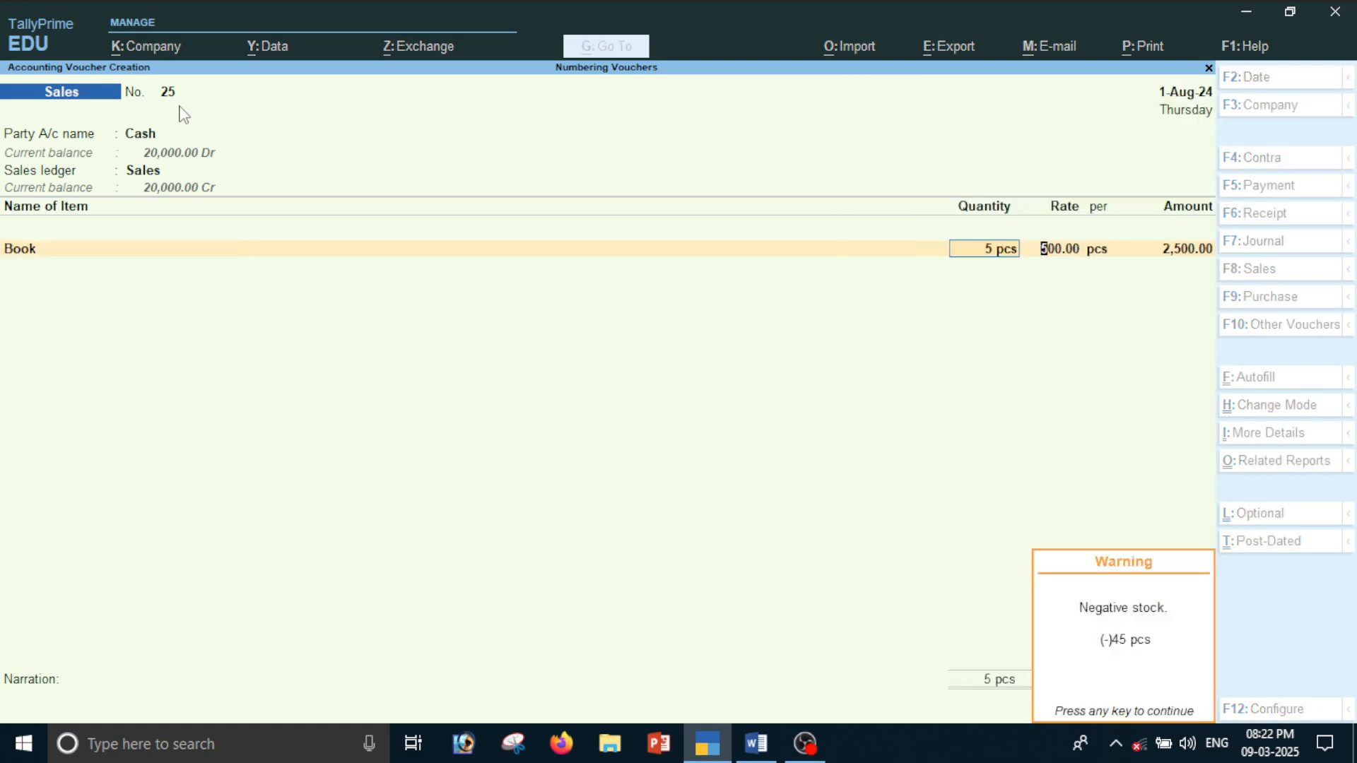
key(Return)
key(ctrl+a)
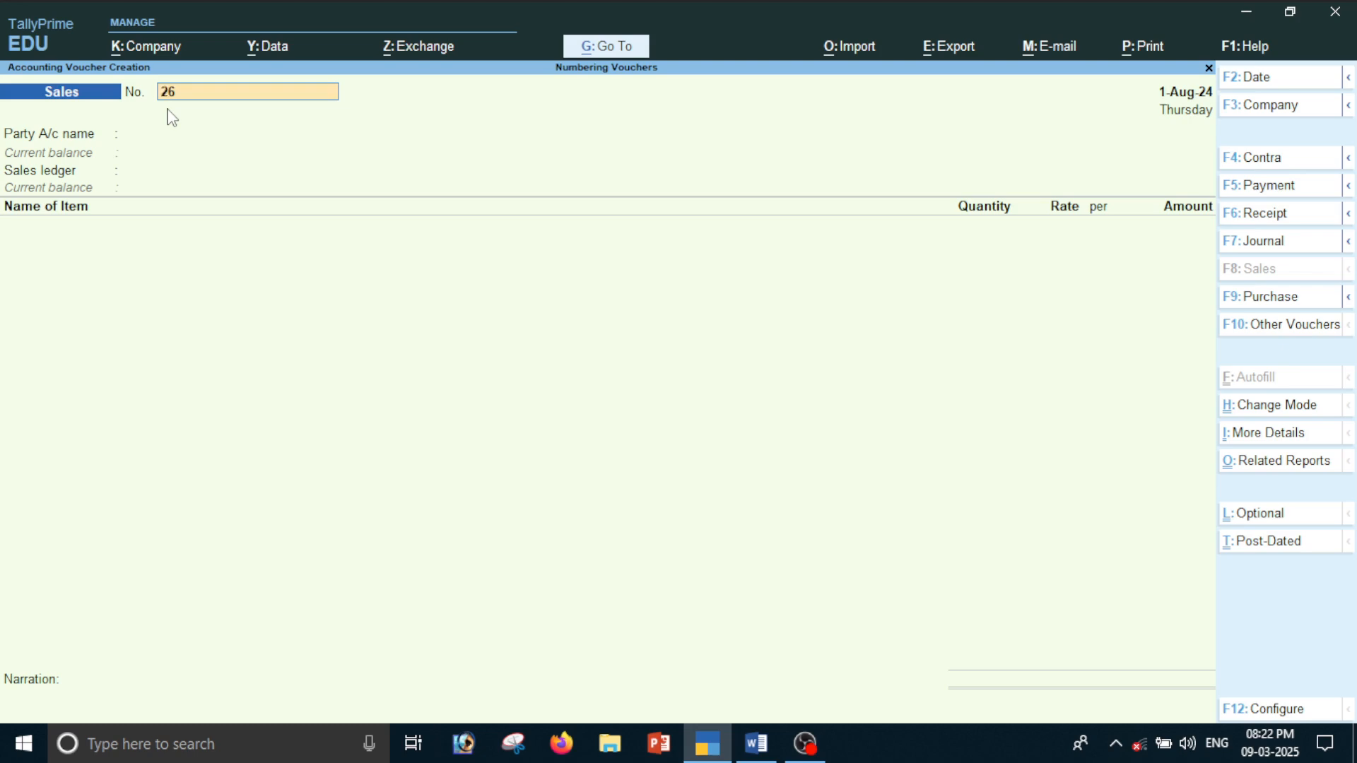
Keep the suggested number 26 for the next sales voucher and choose Cash as party and Sales as the sales ledger
key(Return)
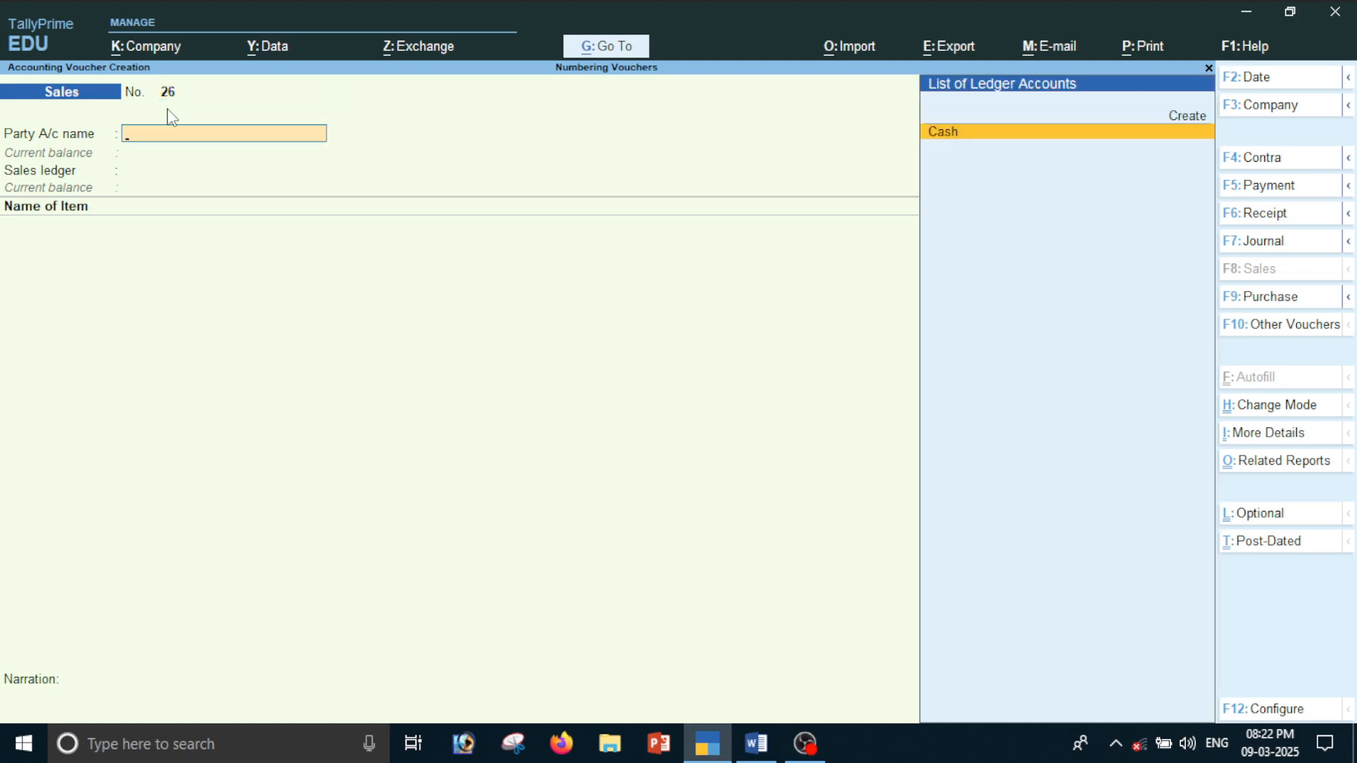
key(Return)
key(ctrl+a)
key(ctrl+a)
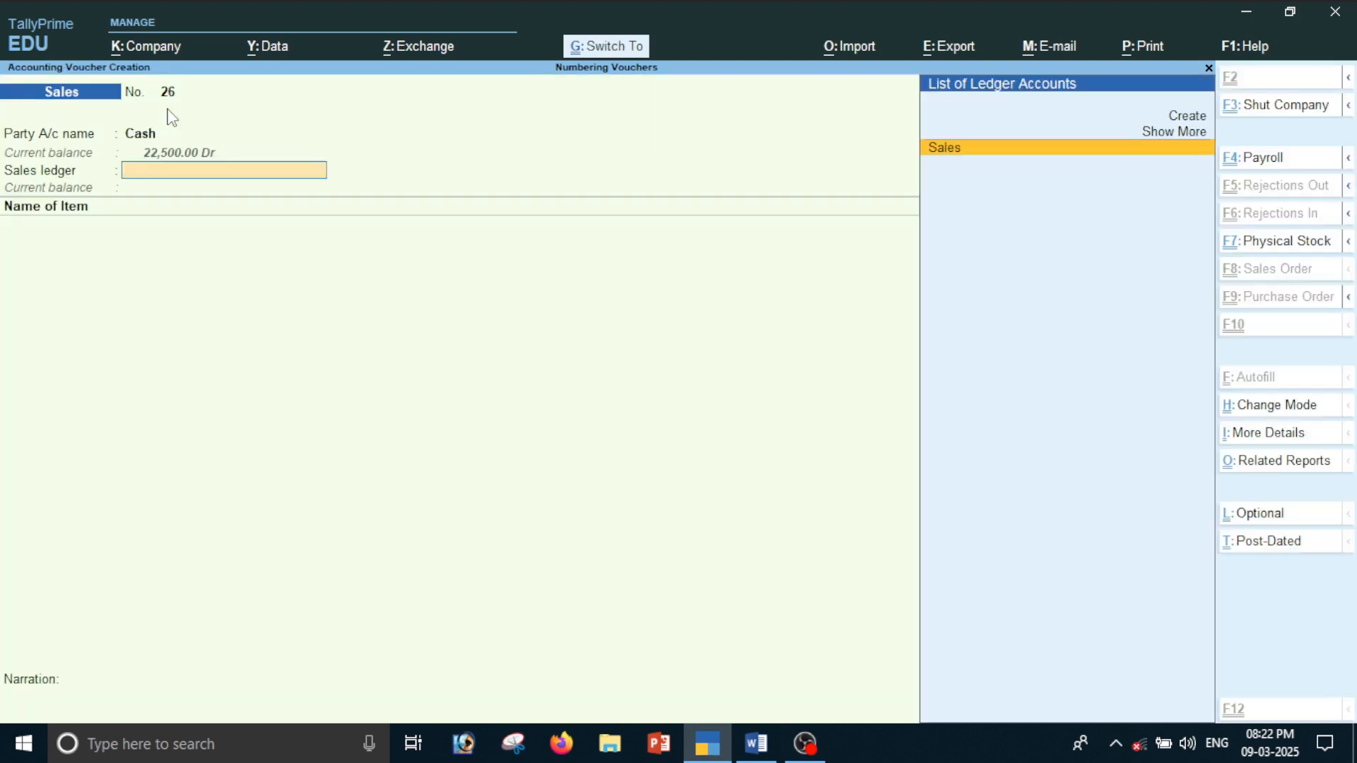
key(Return)
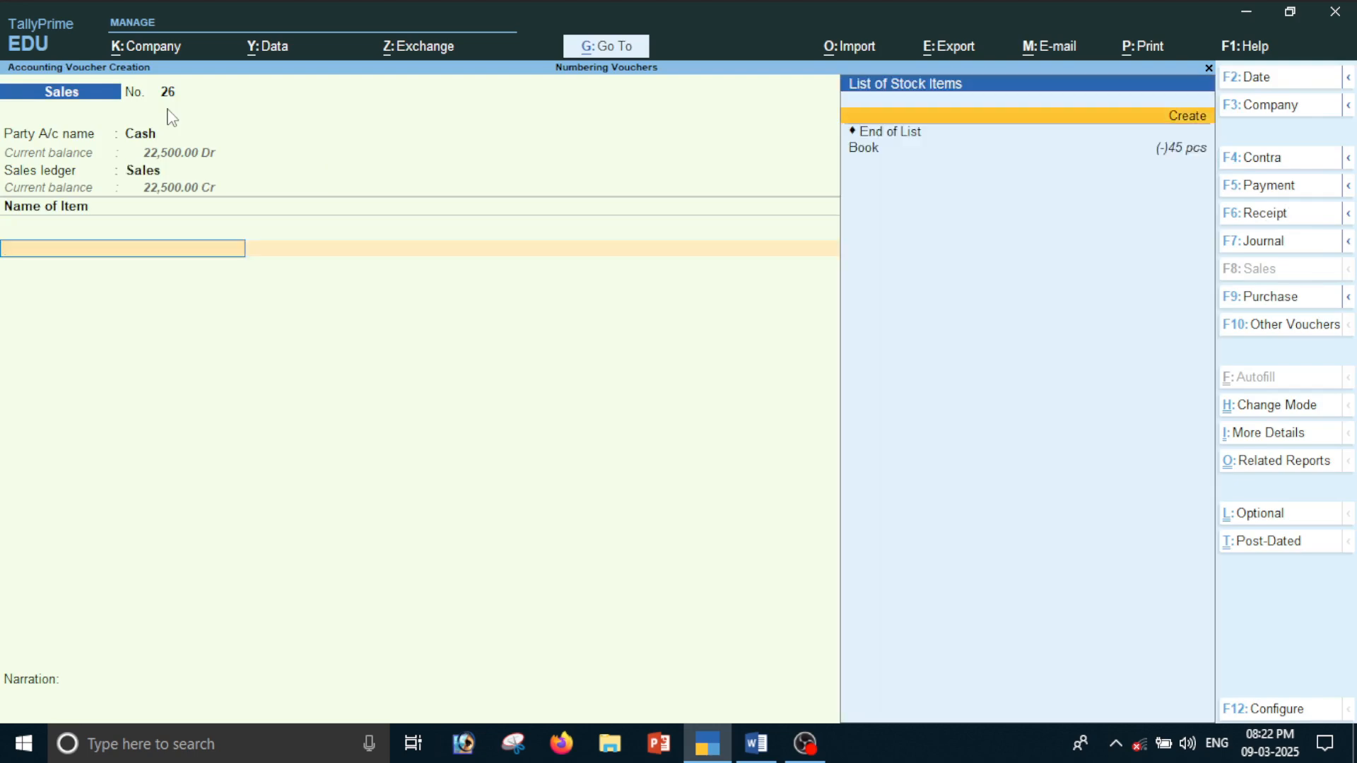
Enter 5 pcs of Book at a rate of 500.00 in sales voucher 26 and save it
key(Down)
key(Return)
text(5)
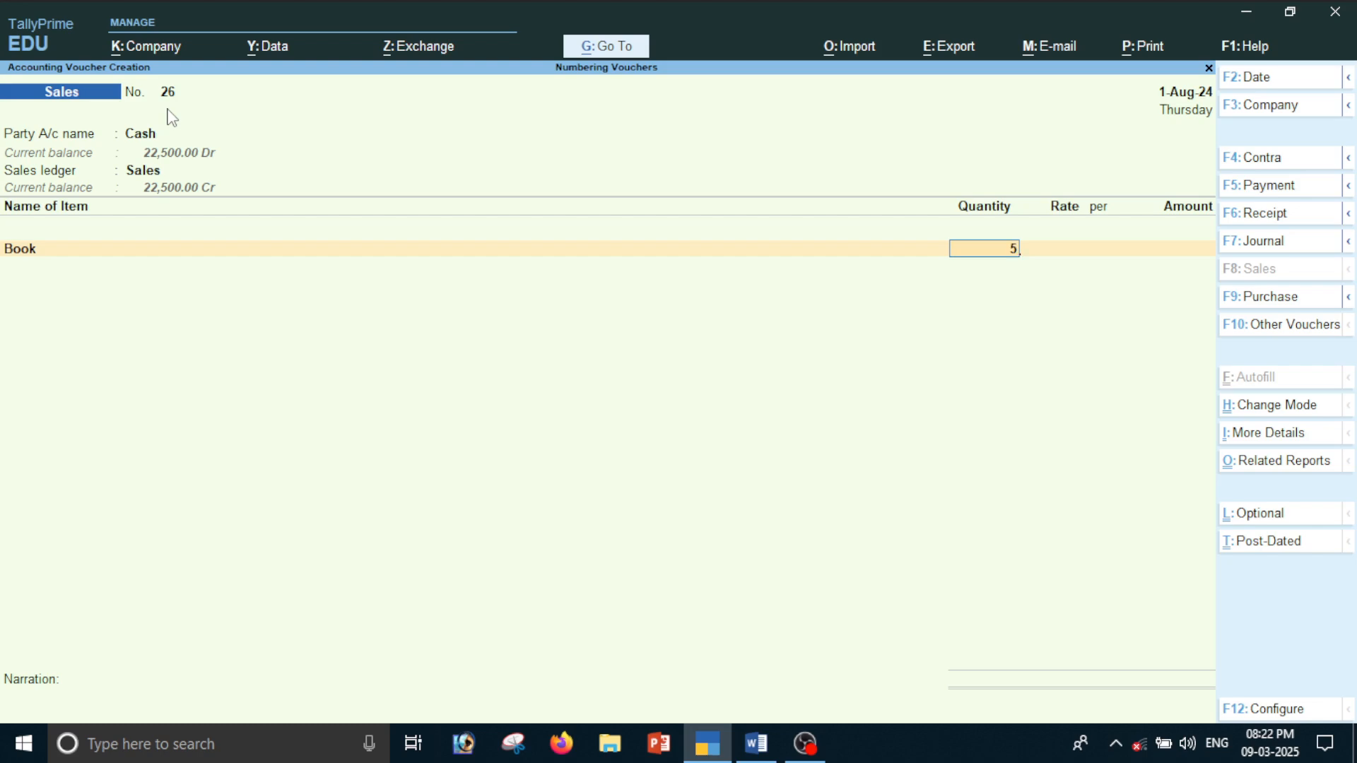
key(Return)
key(Return)
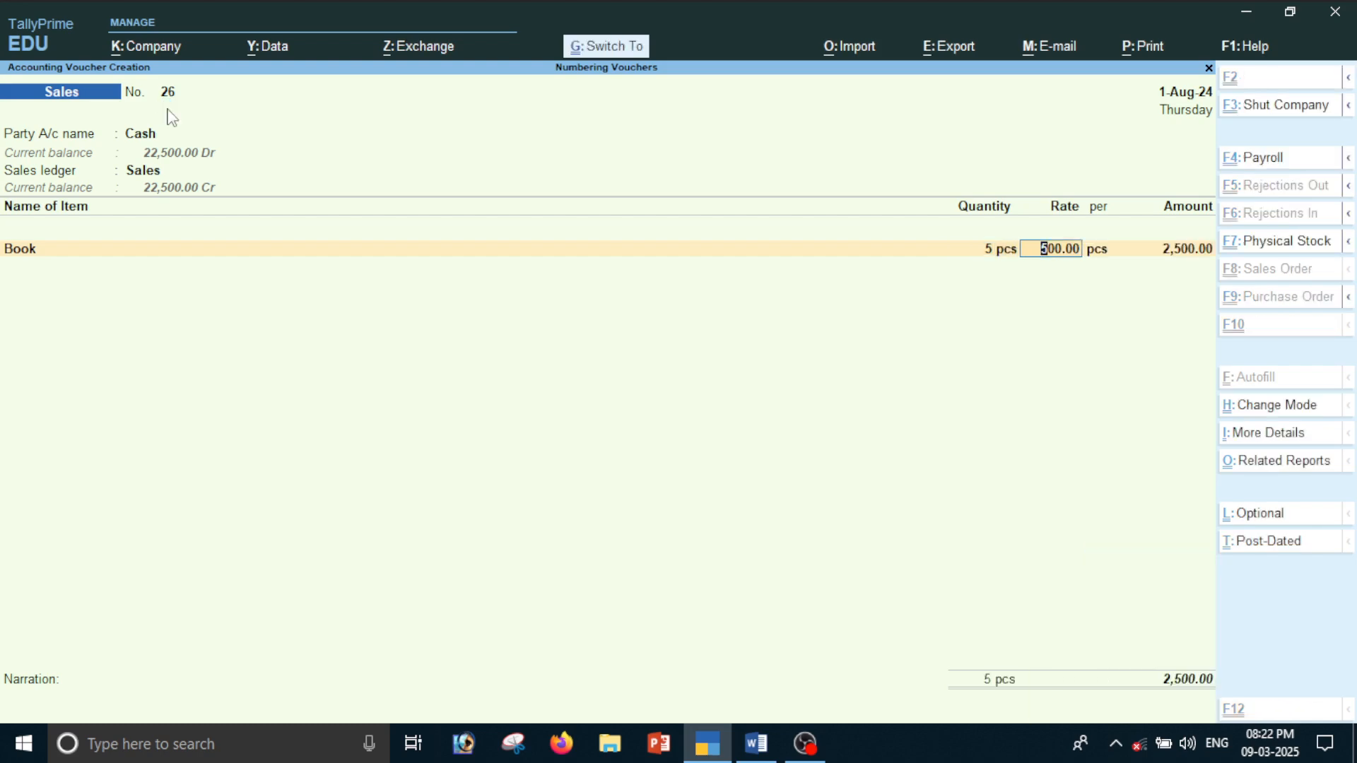
key(ctrl+a)
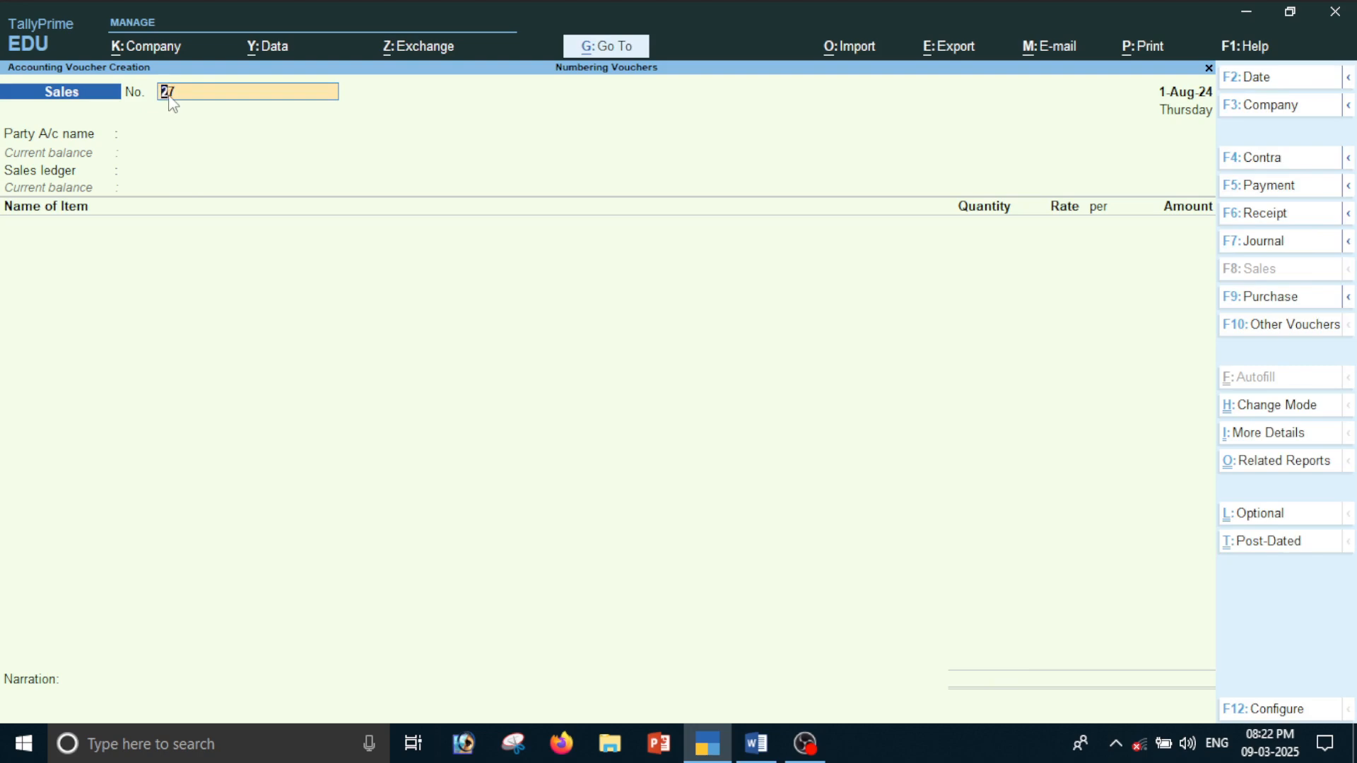
Switch to Word and review the notes on Manual and Automatic Manual Override numbering, highlighting the Automatic Manual Override heading
key(alt)
key(alt+Tab)
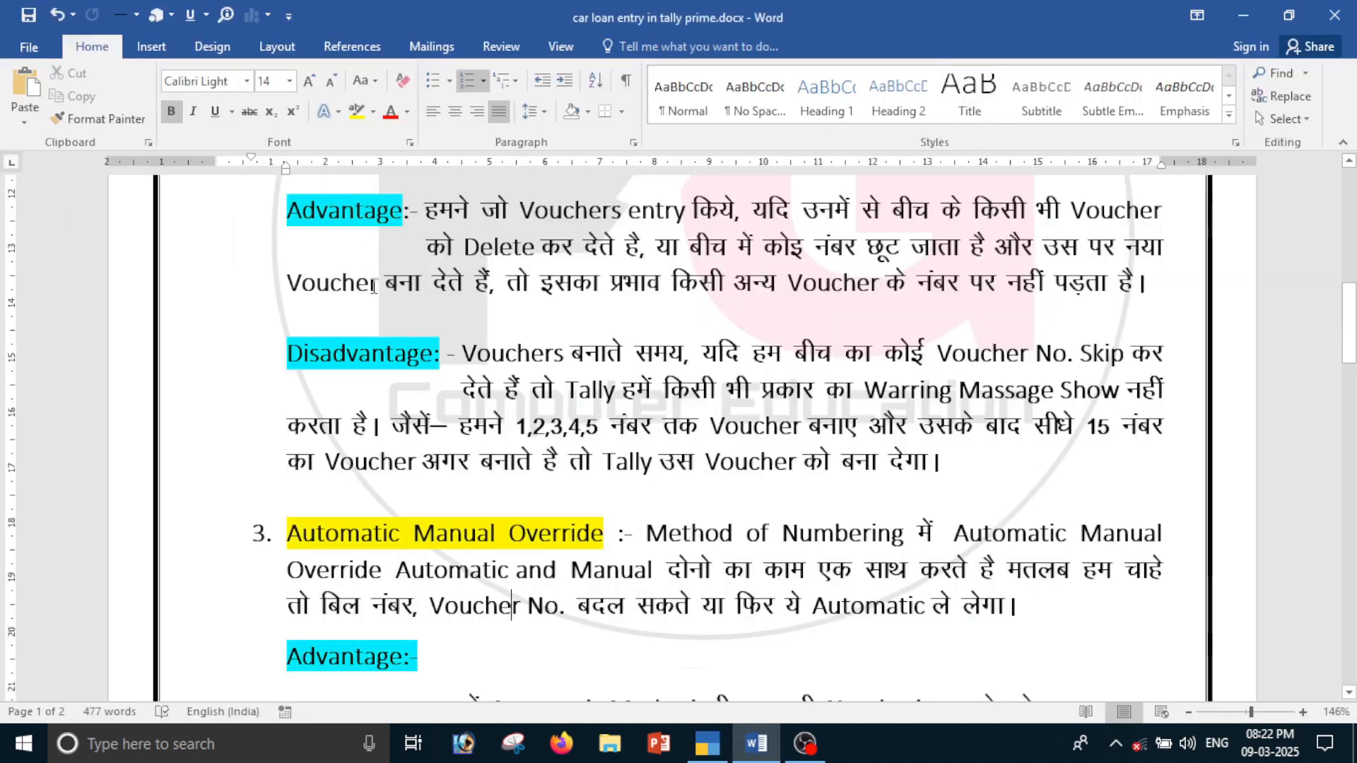
scroll(367, 433, up, 4)
scroll(368, 433, down, 3)
scroll(558, 559, down, 2)
scroll(565, 575, down, 1)
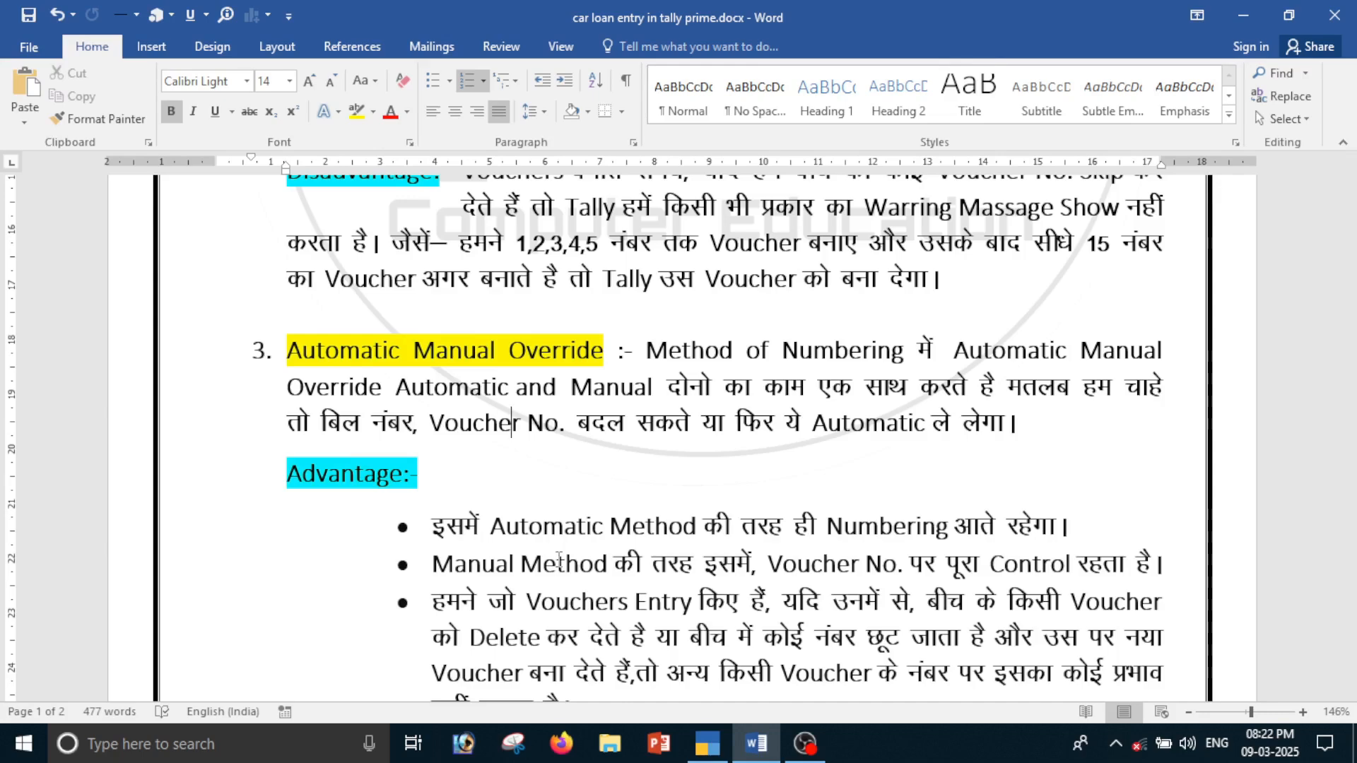
scroll(623, 645, down, 5)
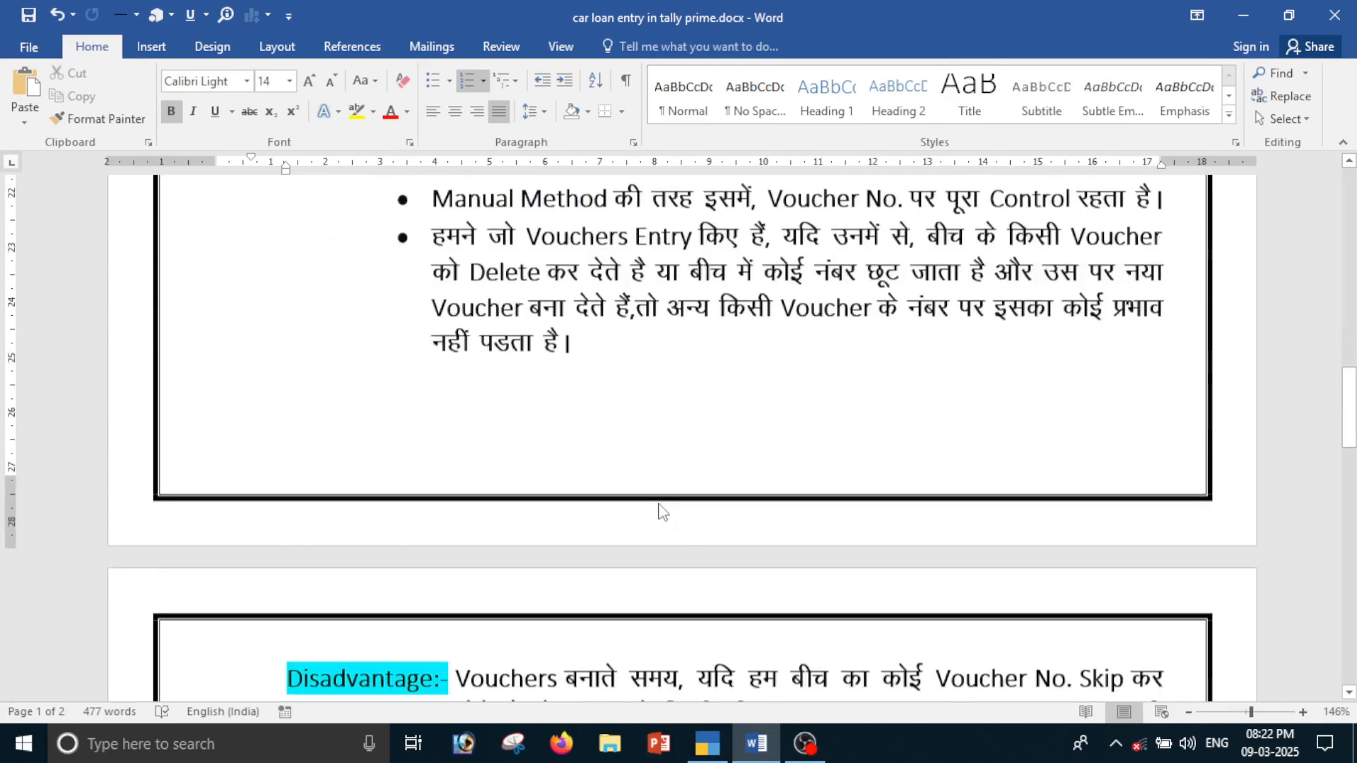
scroll(300, 537, up, 8)
scroll(521, 544, up, 2)
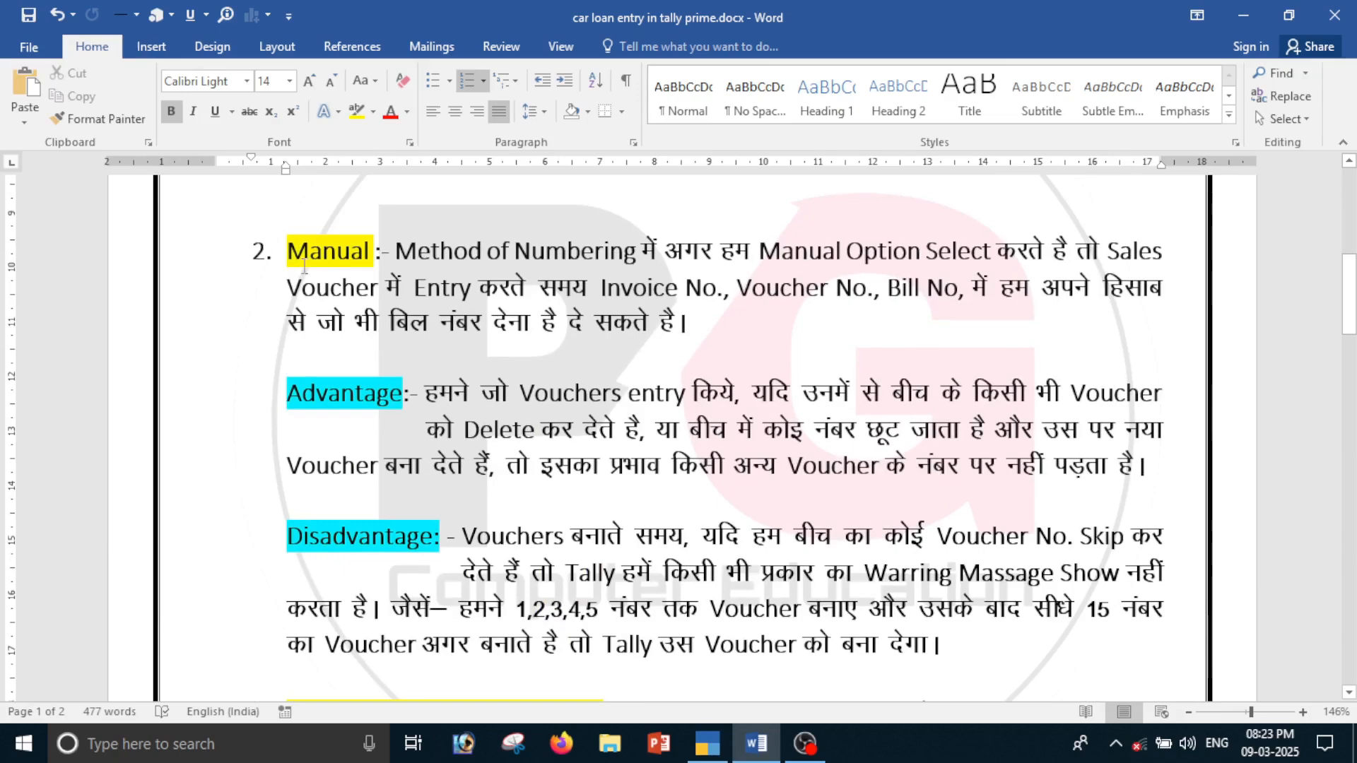
scroll(424, 251, down, 4)
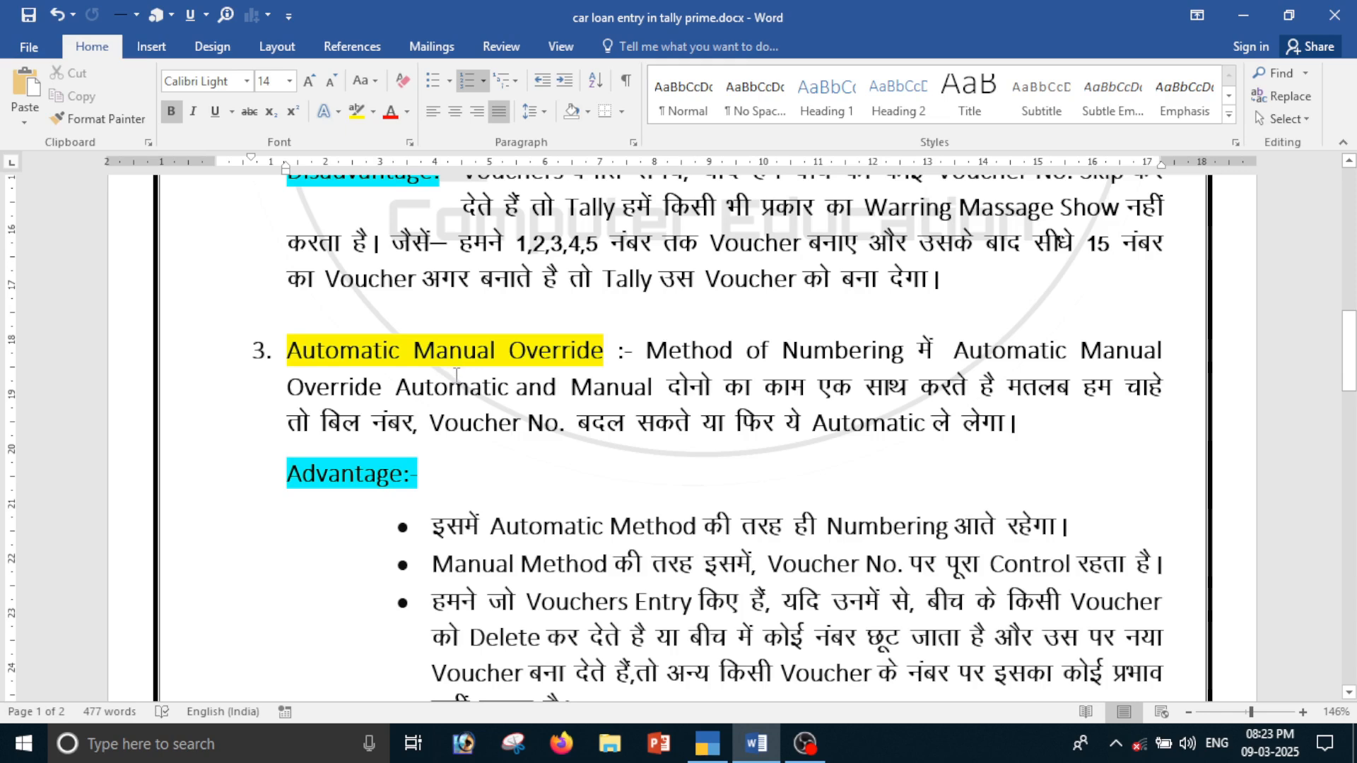
drag(287, 351, 604, 351)
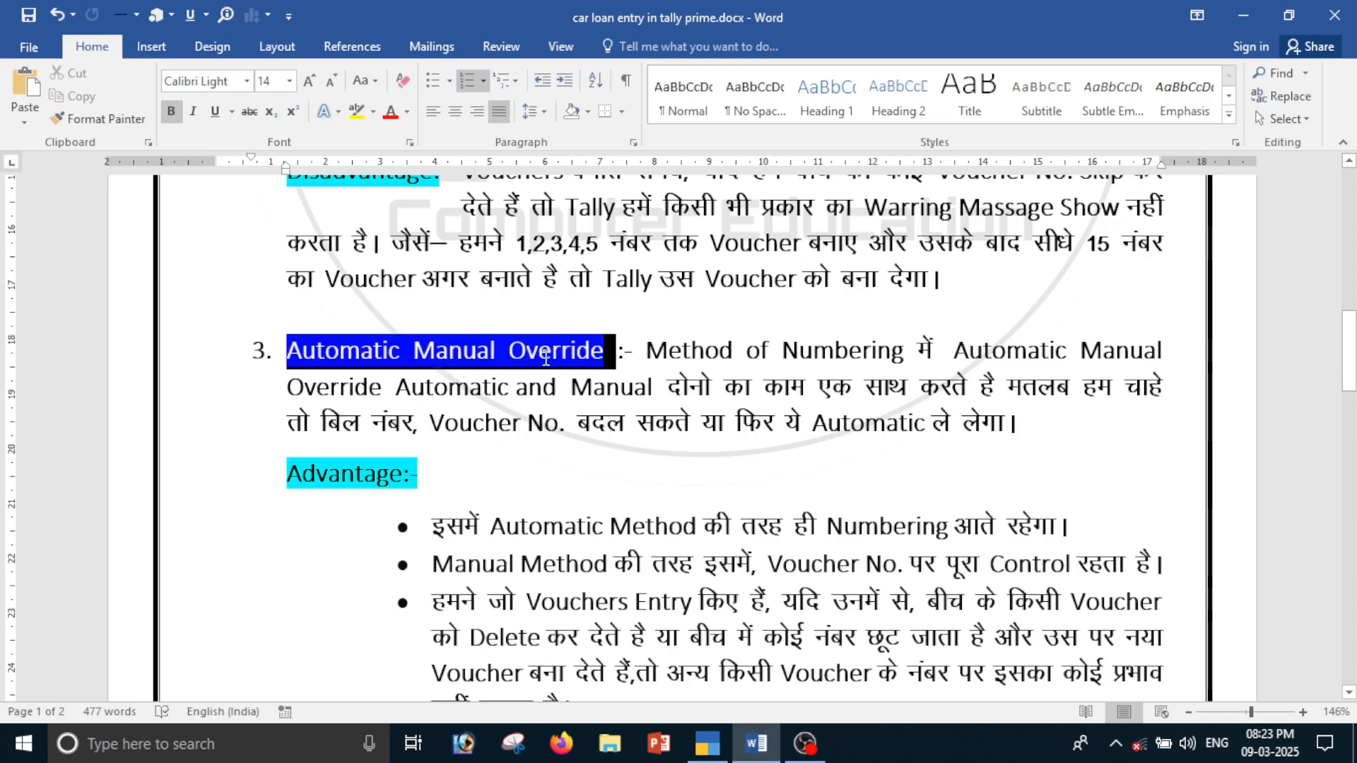
Switch back to TallyPrime and open the Sales voucher type for alteration
click(707, 743)
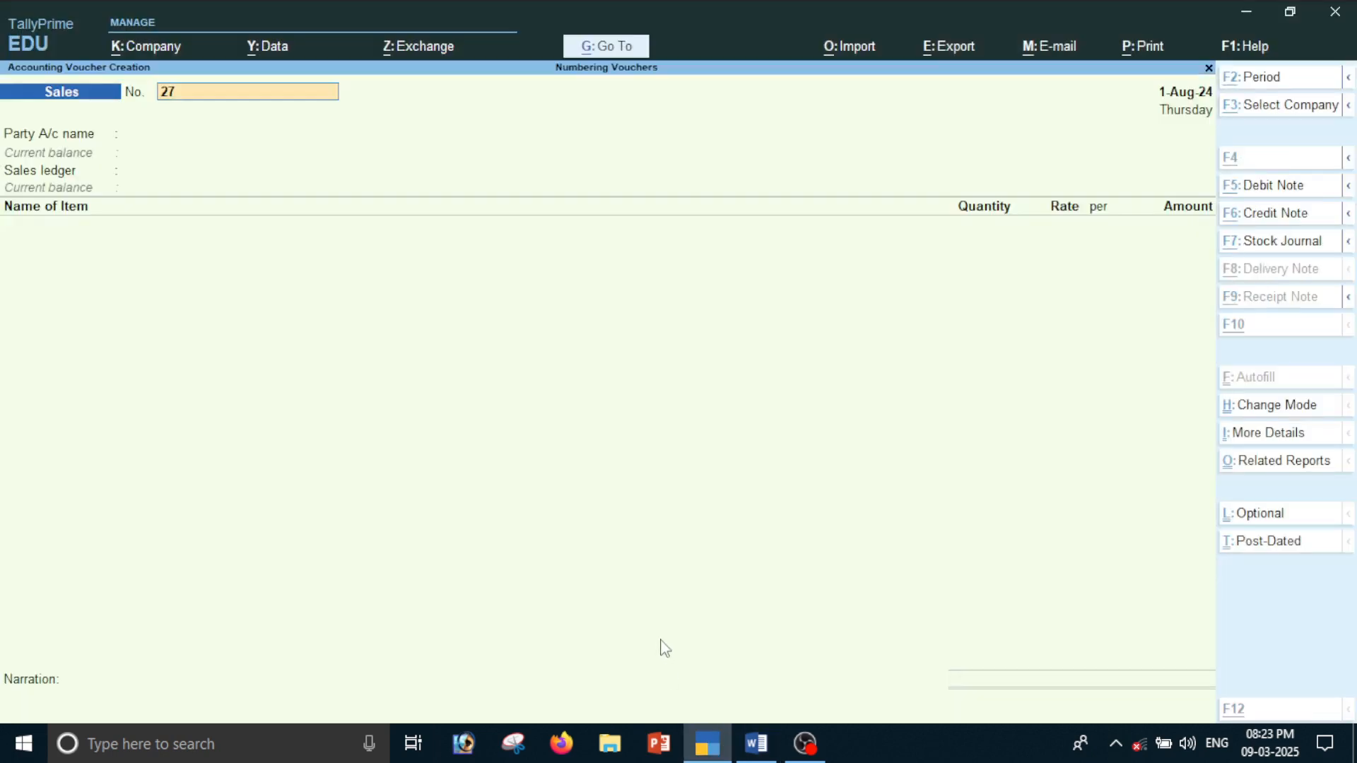
key(alt+g)
key(Up)
key(Up)
key(Up)
key(Up)
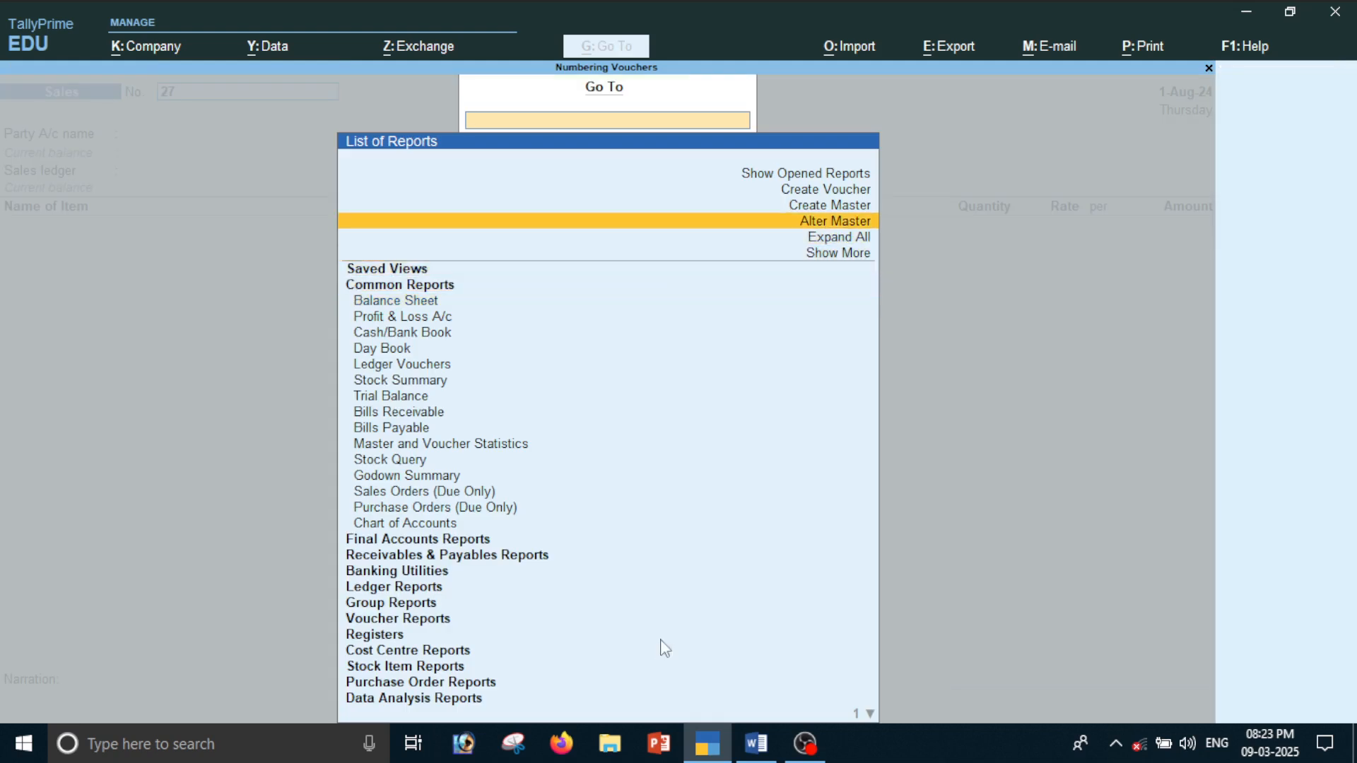
key(Return)
key(Down)
key(Down)
key(Down)
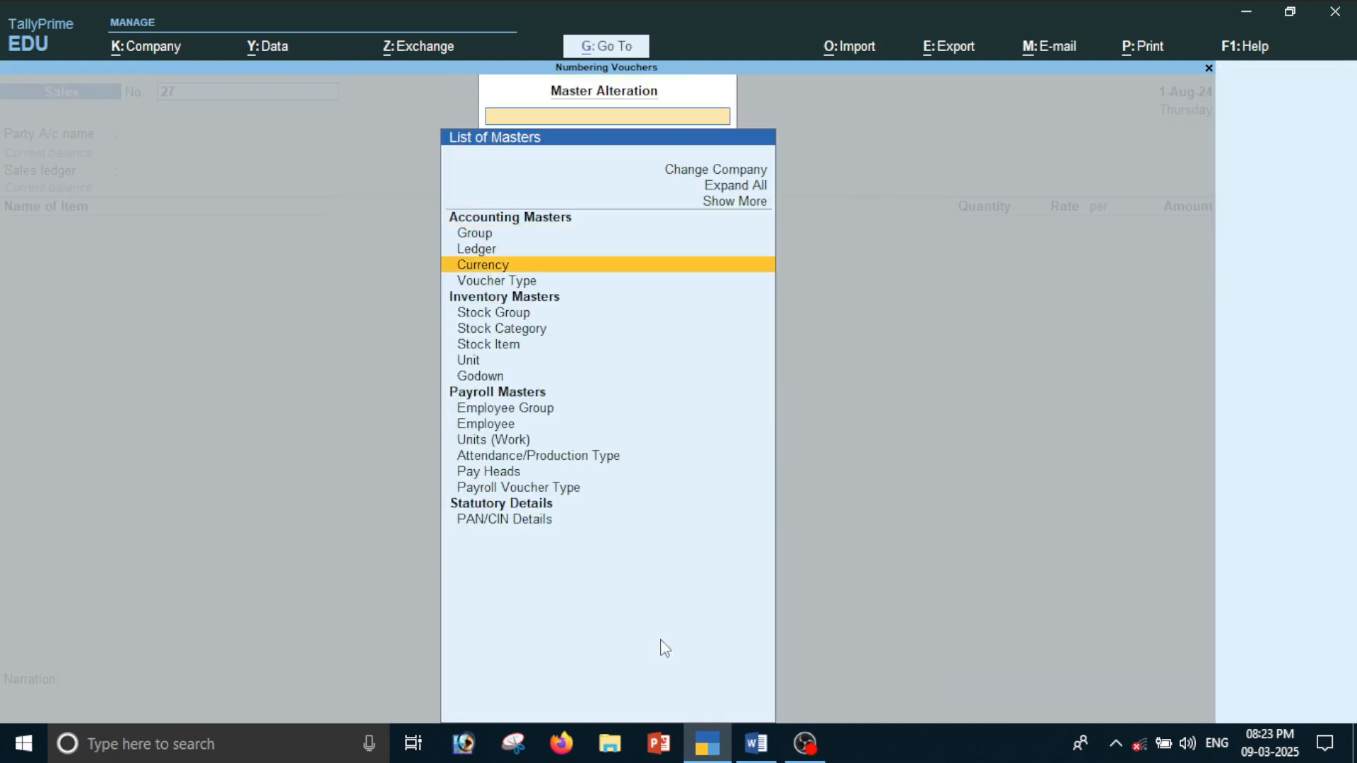
key(Return)
text(Sa)
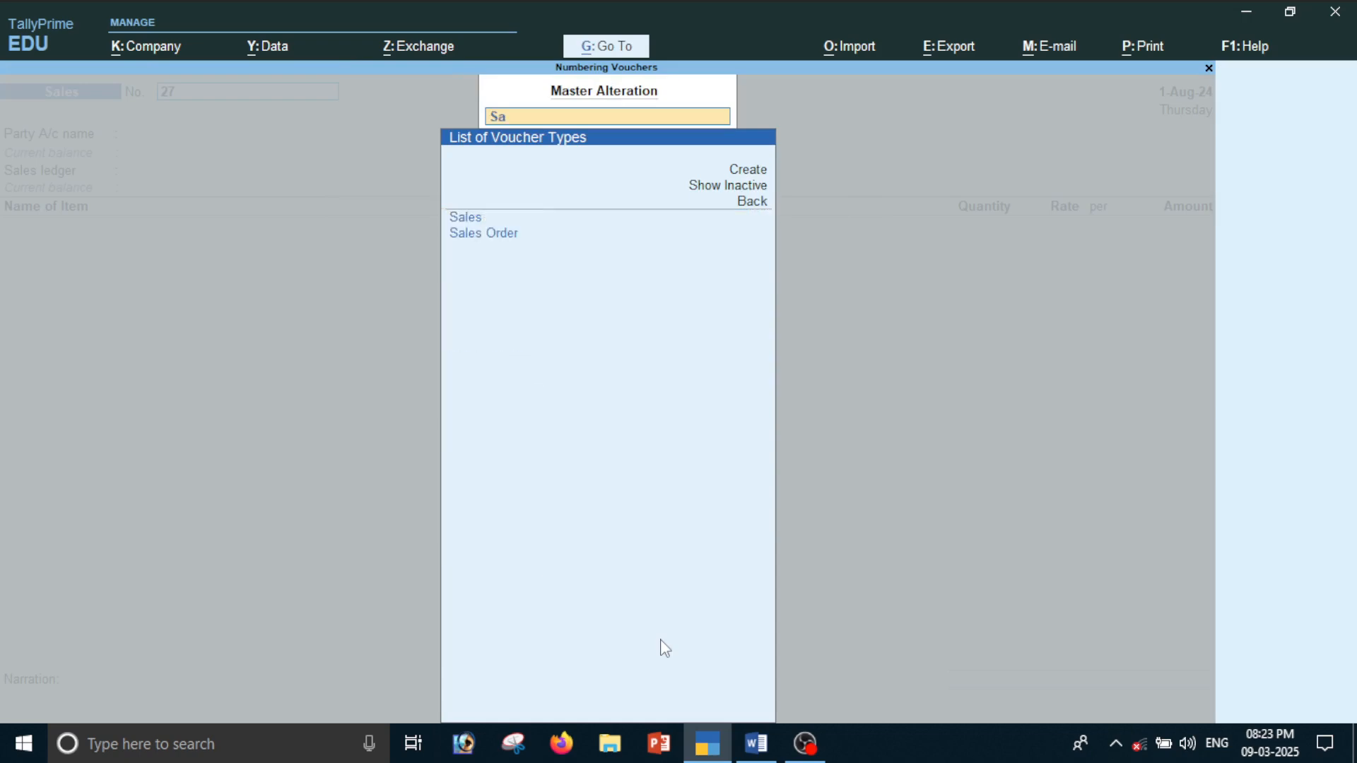
key(Return)
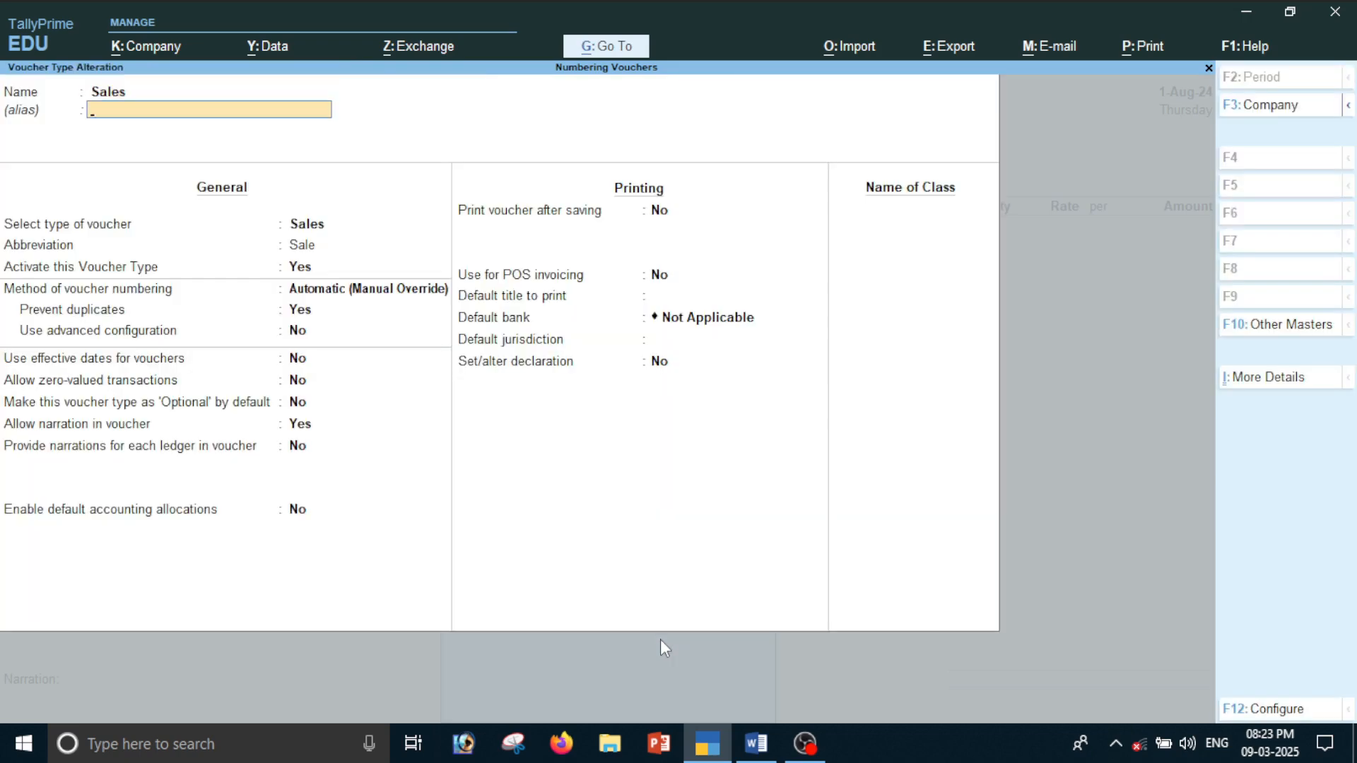
Go to the Sales voucher type's method of voucher numbering and highlight Multi-user Auto among the numbering methods
key(Return)
key(Return)
key(Return)
key(Down)
key(Down)
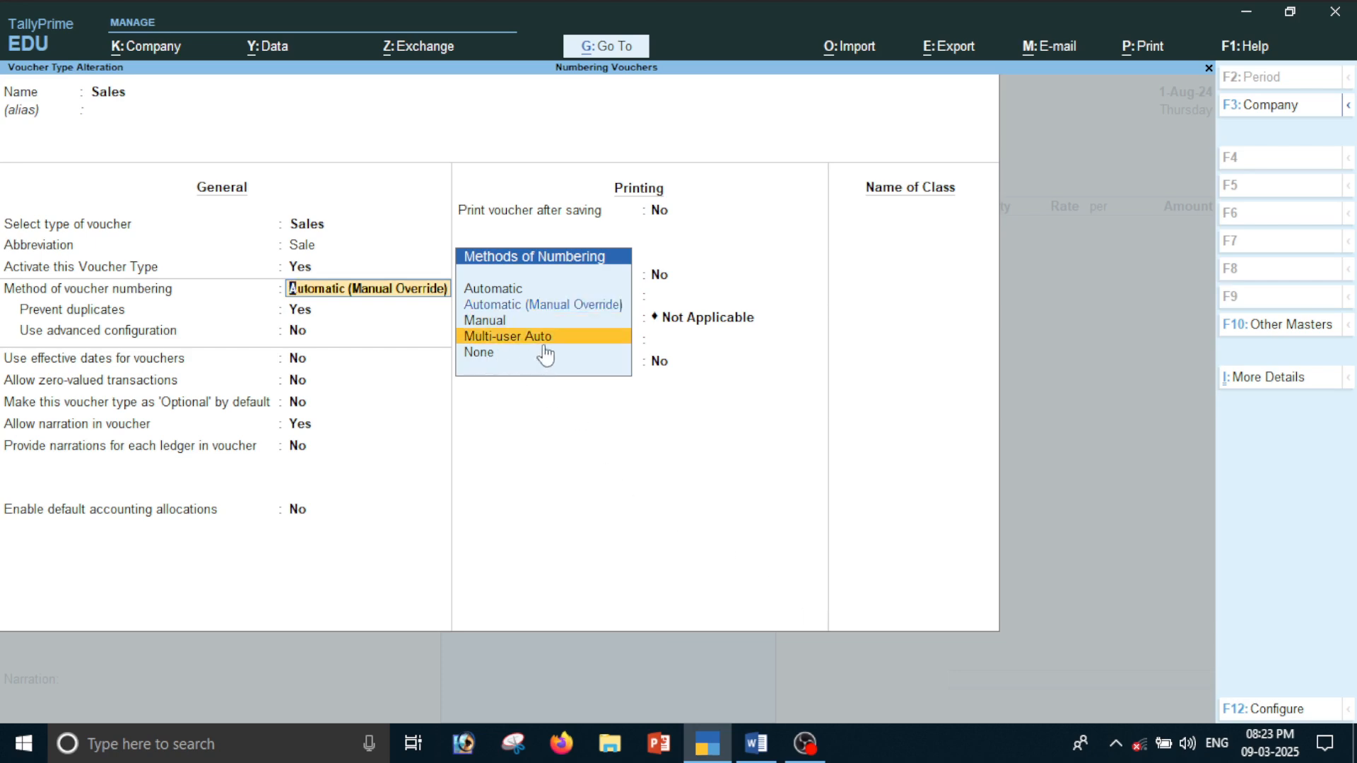
Read the notes on Multi User Auto numbering in Word, then return to the voucher type alteration in TallyPrime
key(alt+Tab)
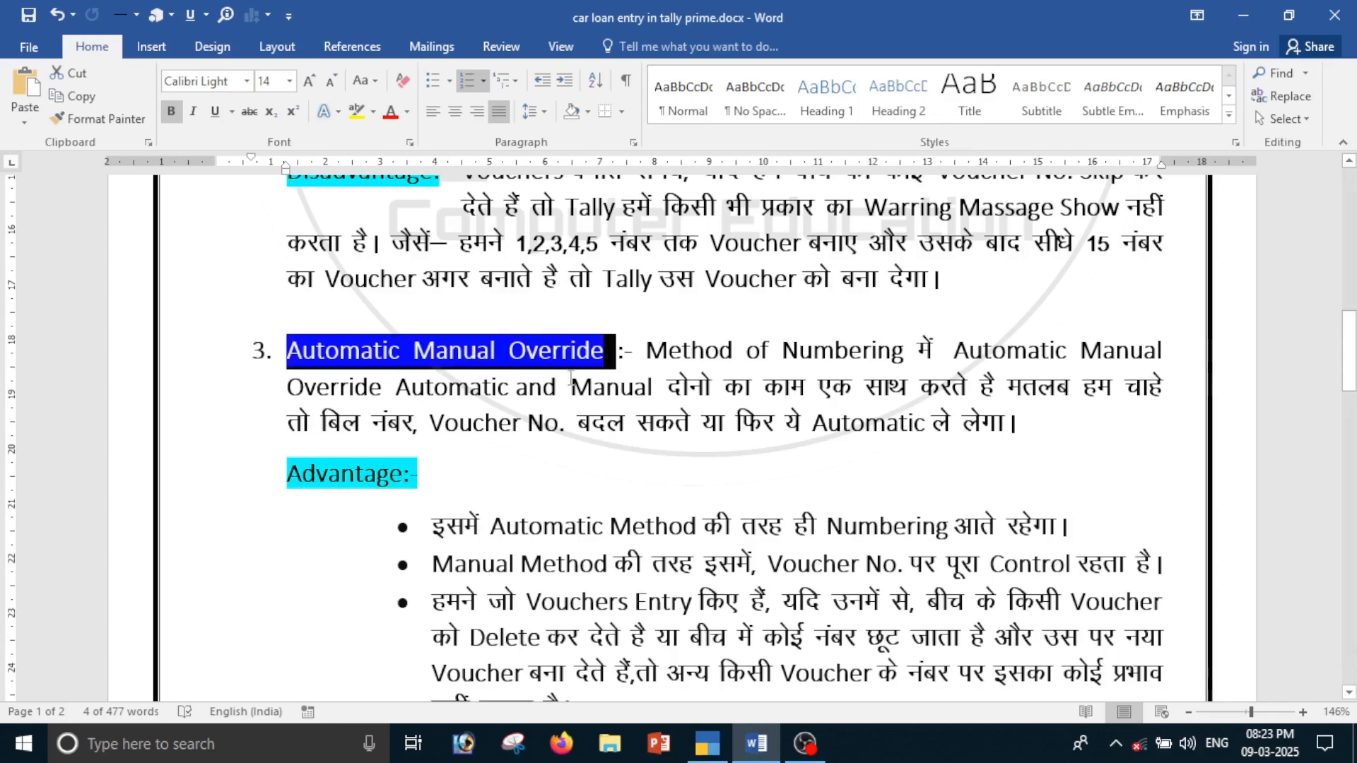
scroll(570, 378, down, 15)
click(409, 374)
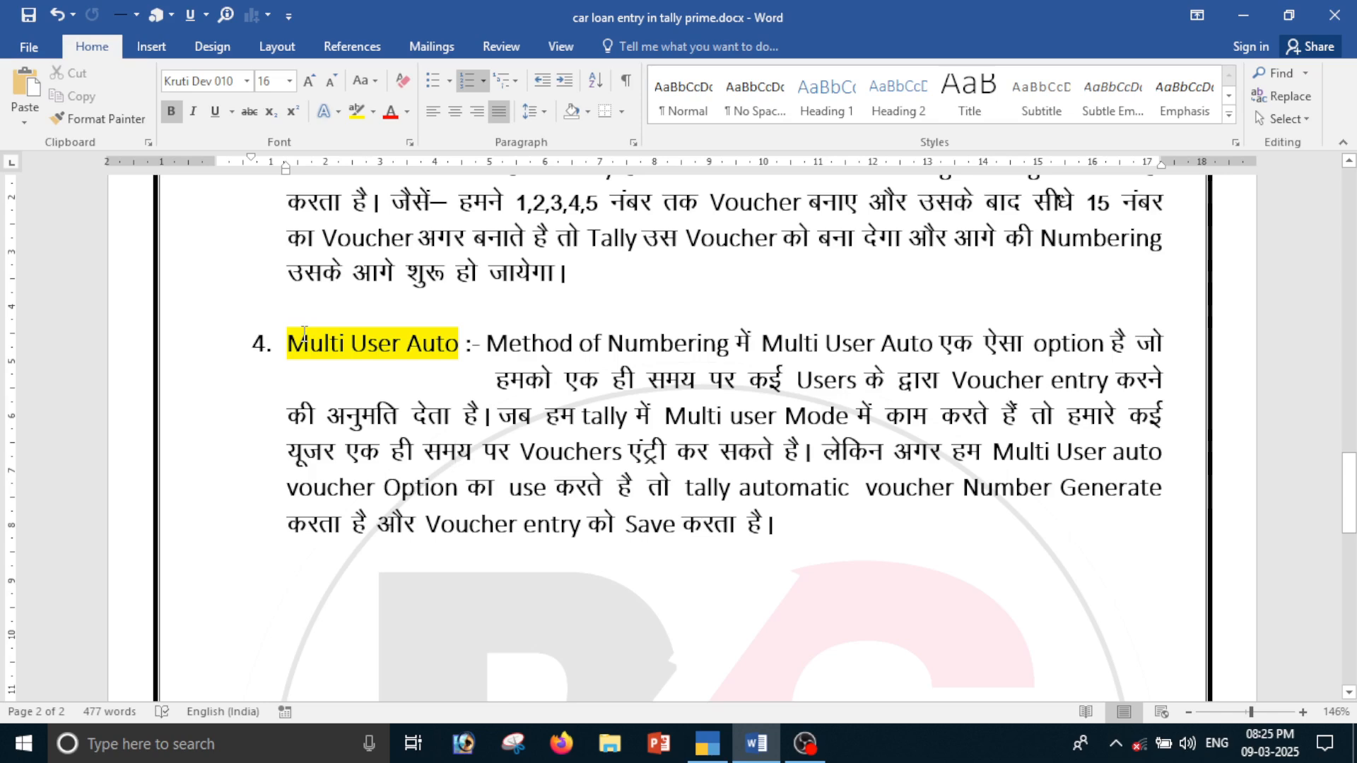
key(alt+Tab)
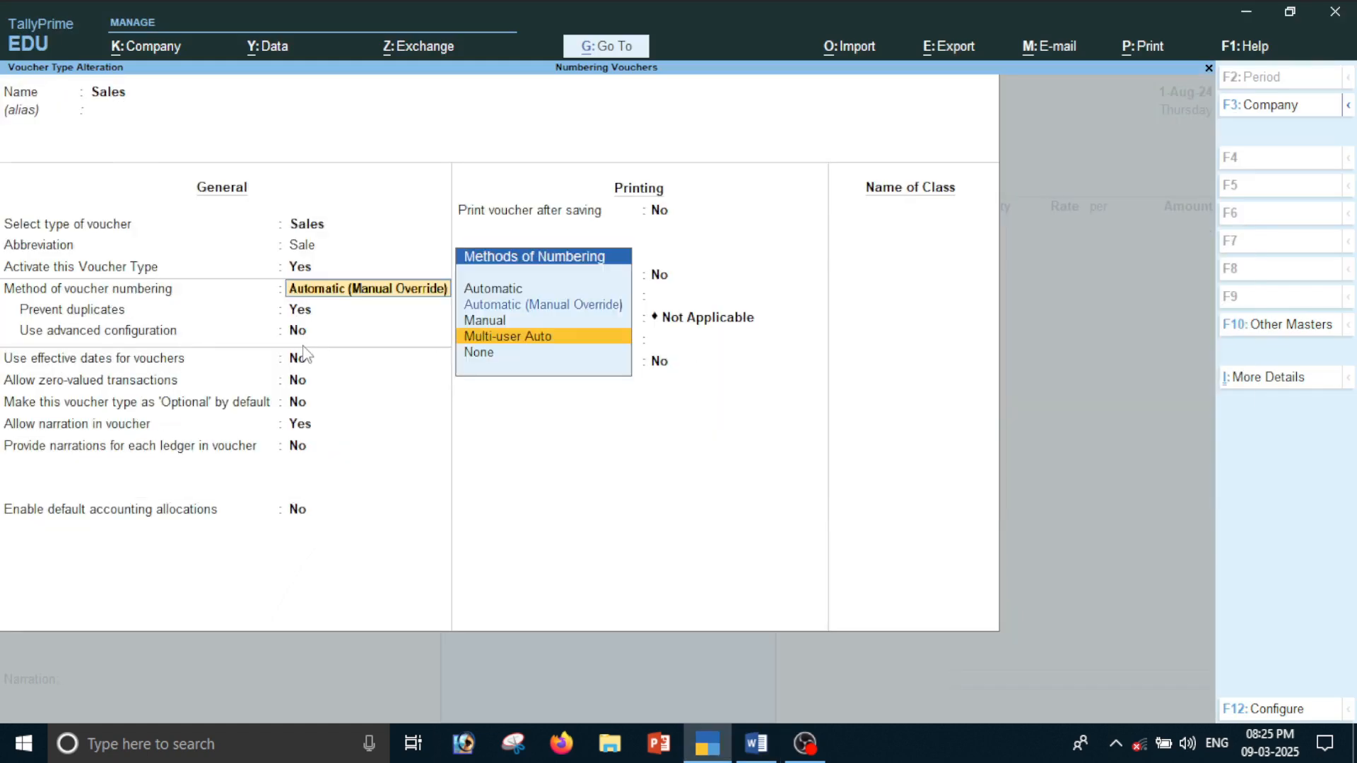